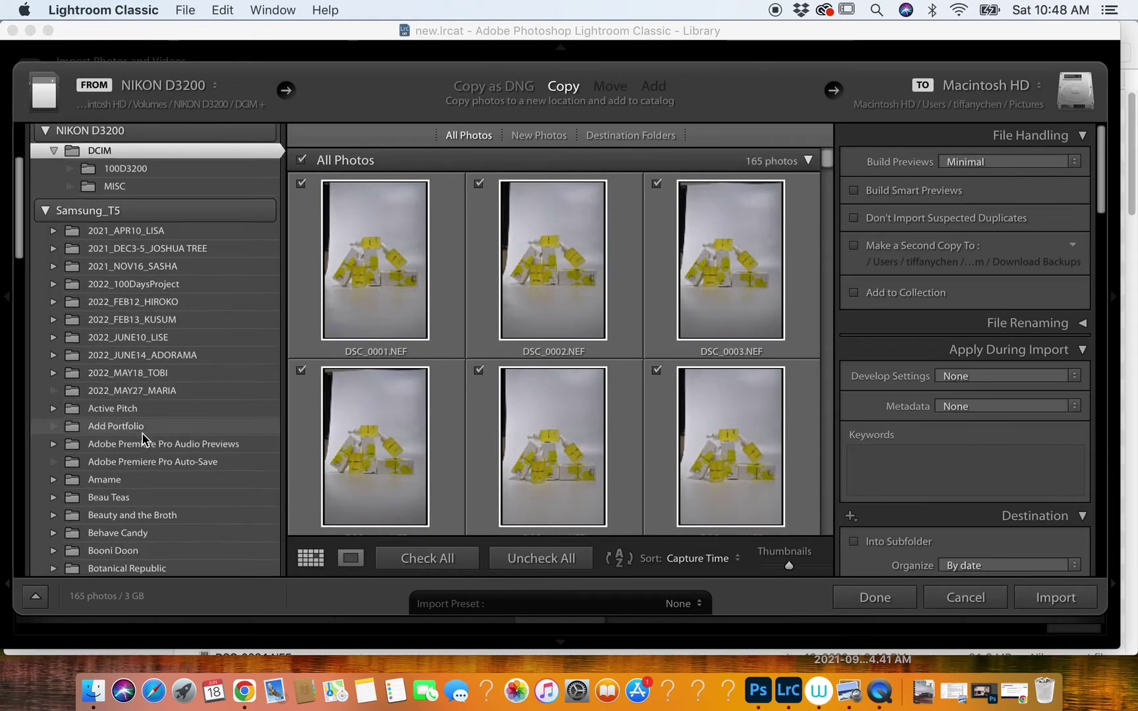
pyautogui.scroll(-7, 144, 438)
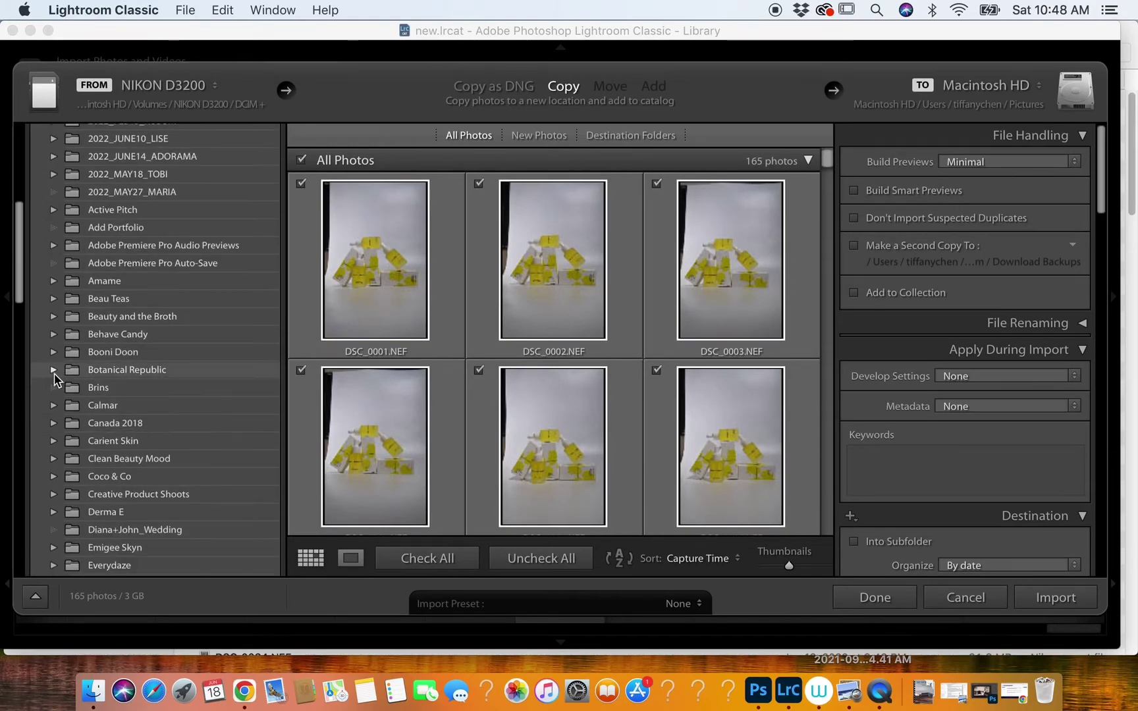
# Step: Import the June 16 folder from Samsung_T5 > Botanical Republic and view it in Develop
pyautogui.click(53, 371)
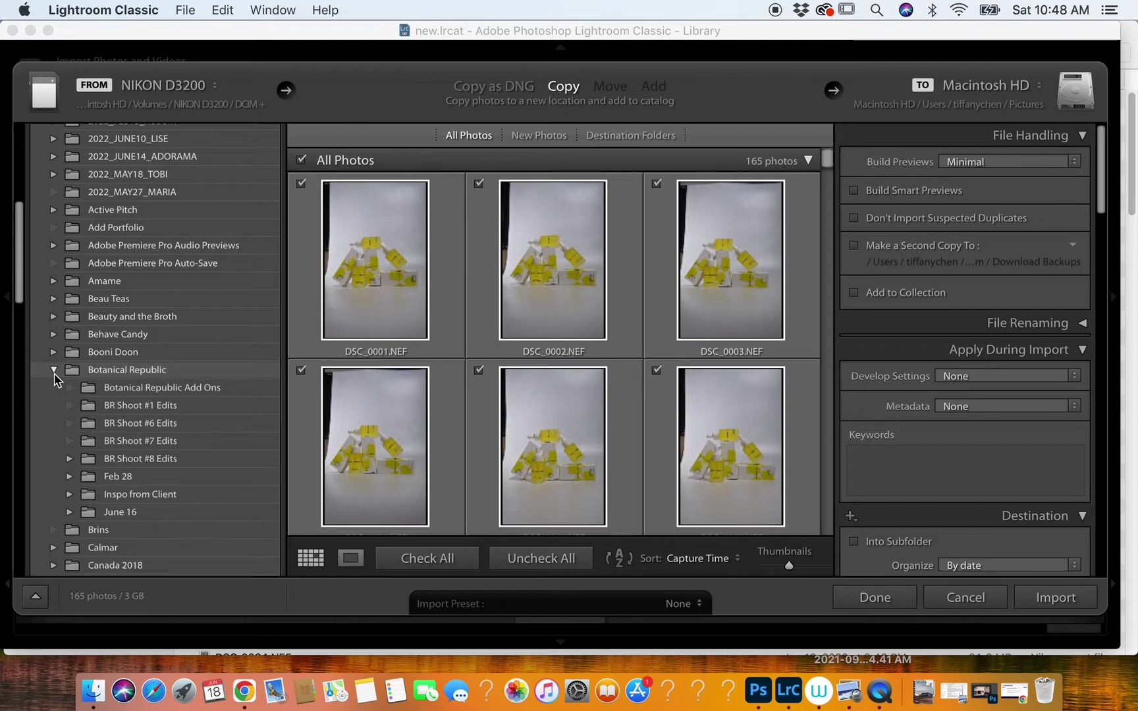
pyautogui.click(134, 513)
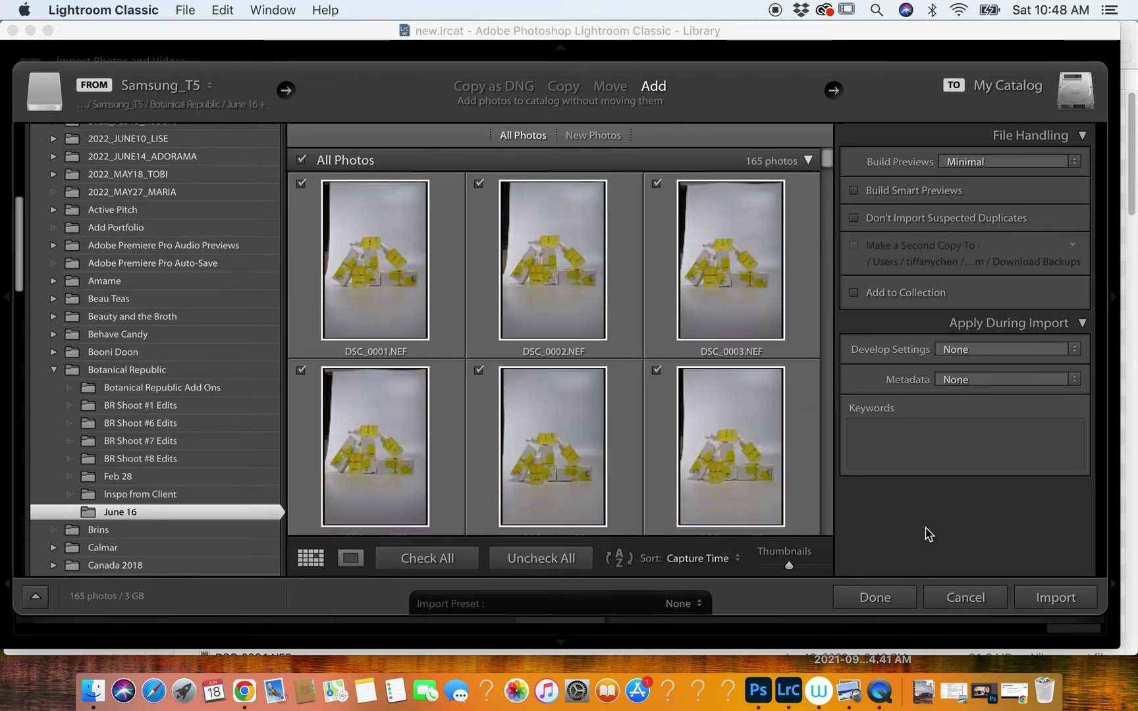
pyautogui.press('Return')
pyautogui.click(635, 73)
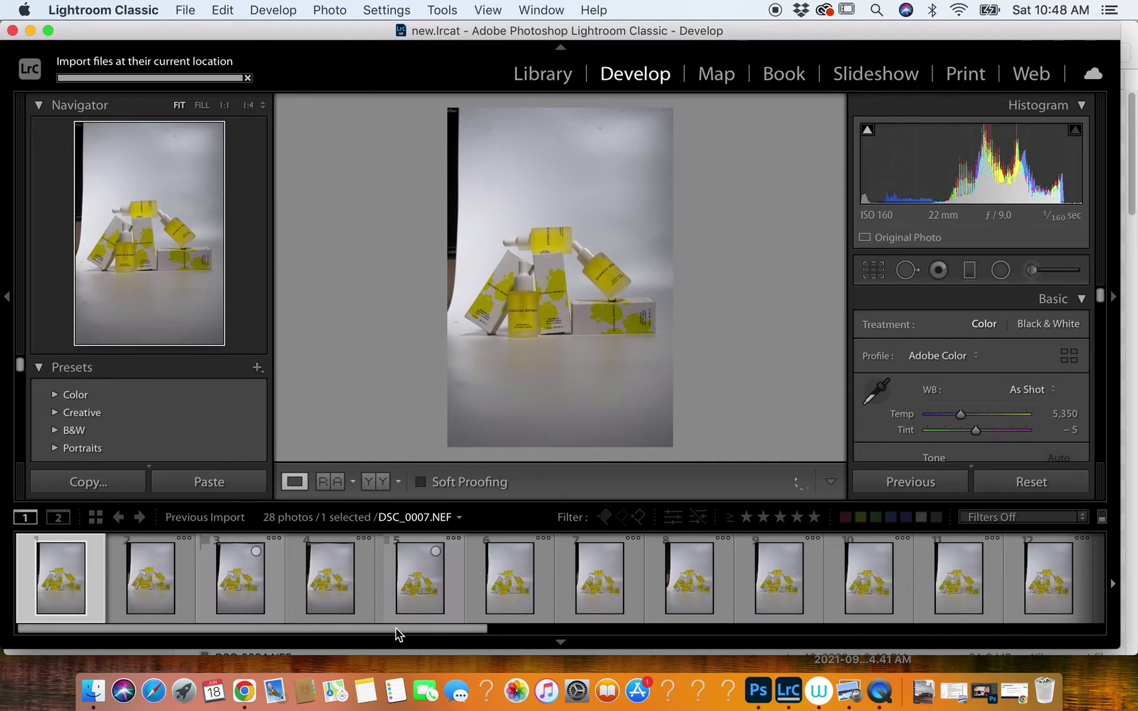
# Step: Preview shots DSC_0002 through DSC_0005 from the filmstrip
pyautogui.hscroll(3, 405, 634)
pyautogui.hscroll(3, 461, 634)
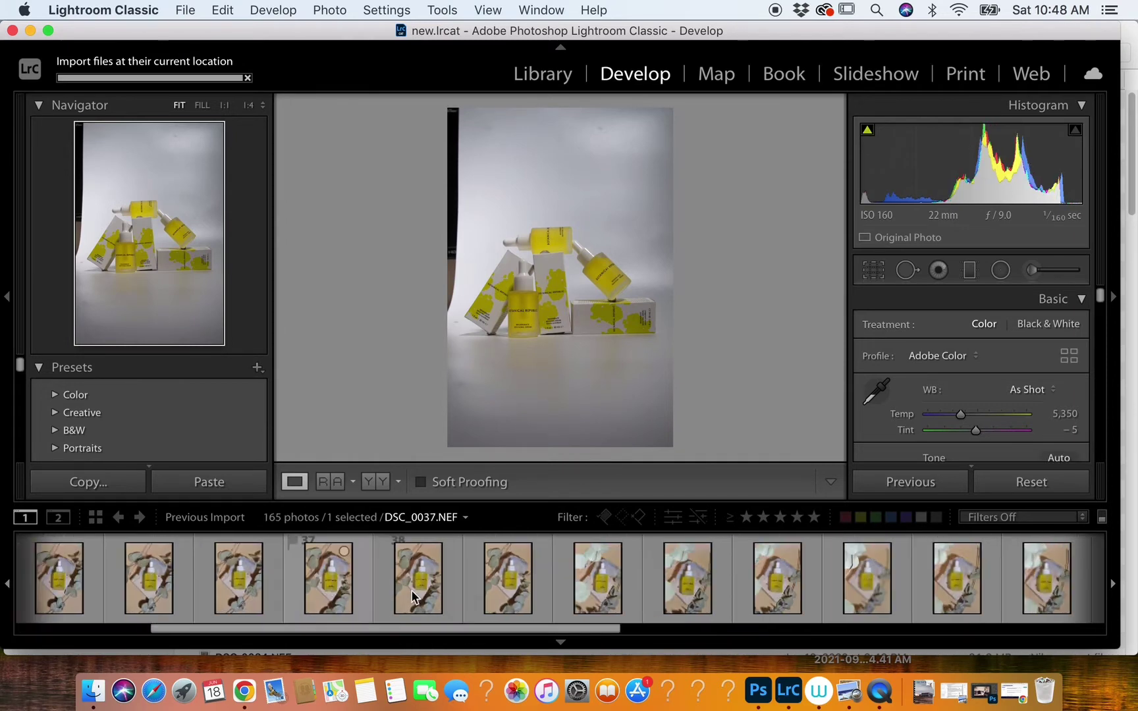
pyautogui.hscroll(-10, 401, 619)
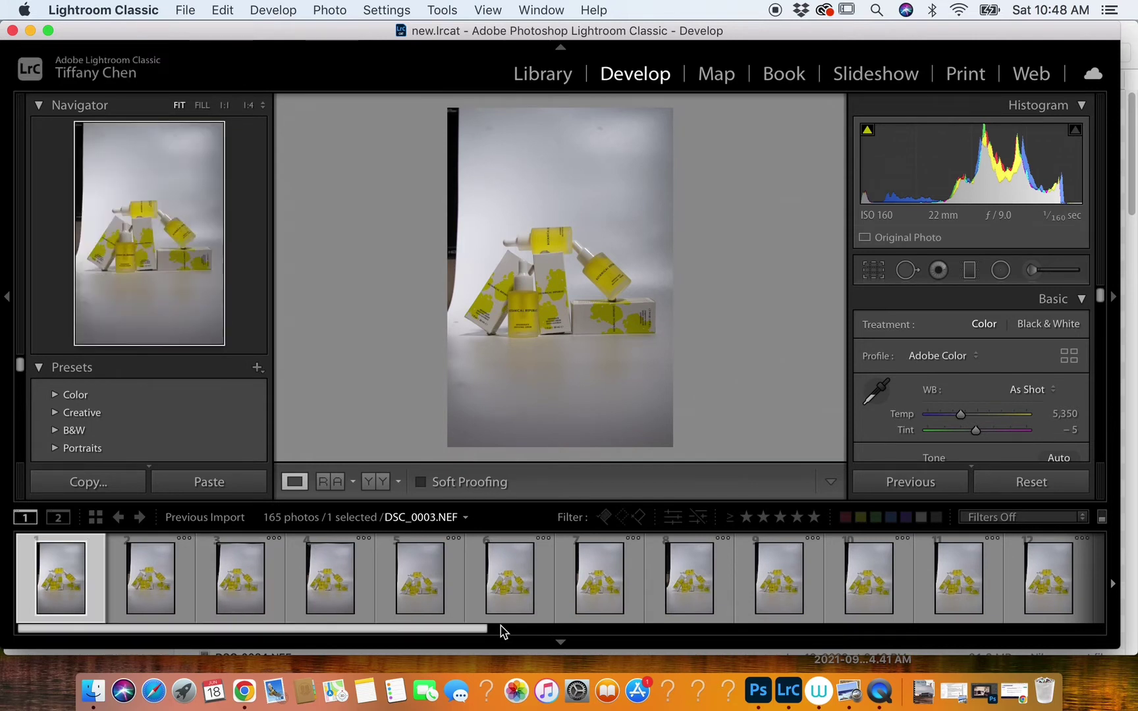
pyautogui.moveTo(467, 631); pyautogui.dragTo(448, 612)
pyautogui.click(165, 584)
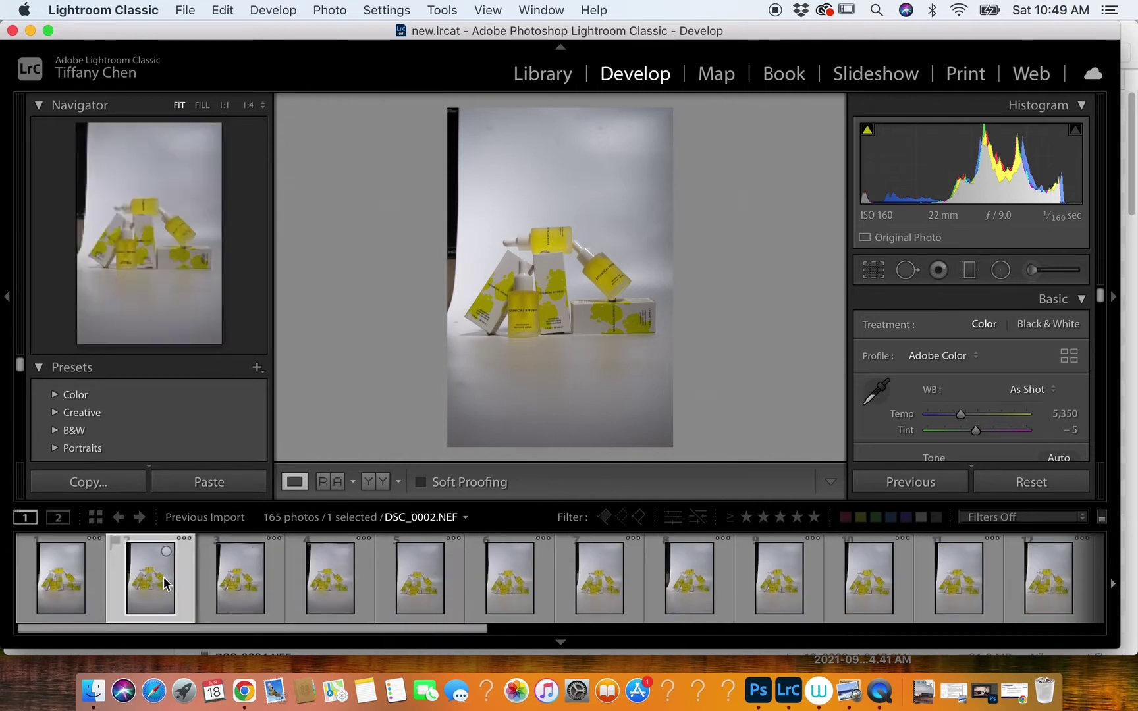
pyautogui.click(245, 601)
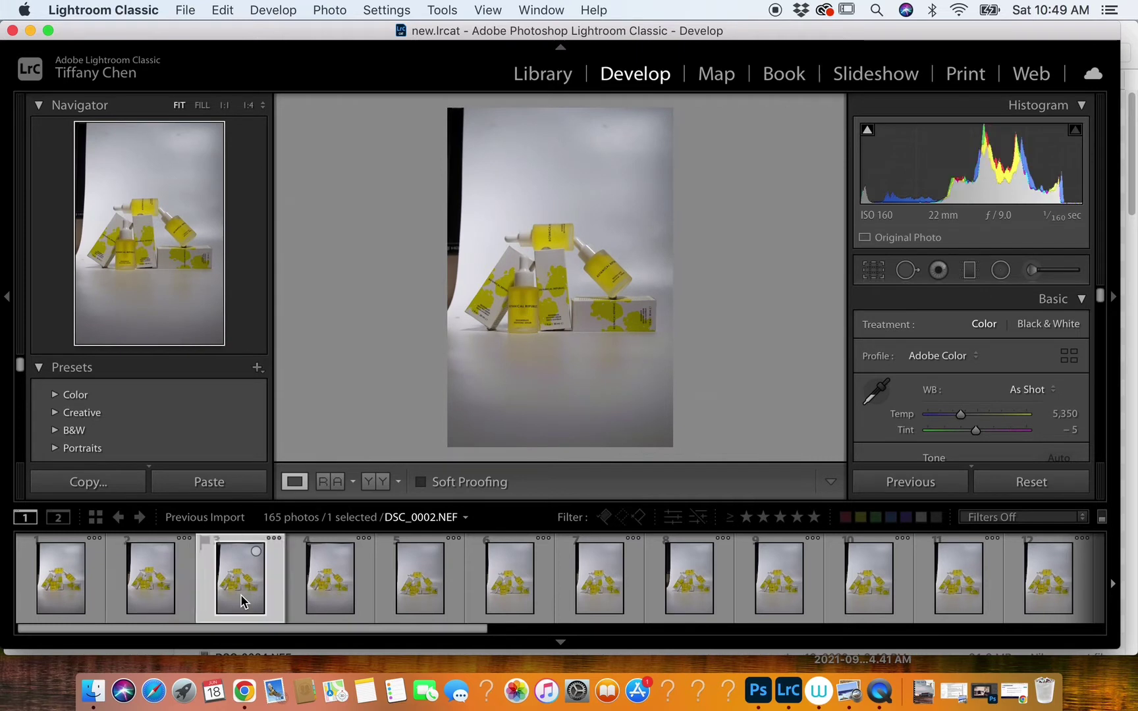
pyautogui.click(329, 599)
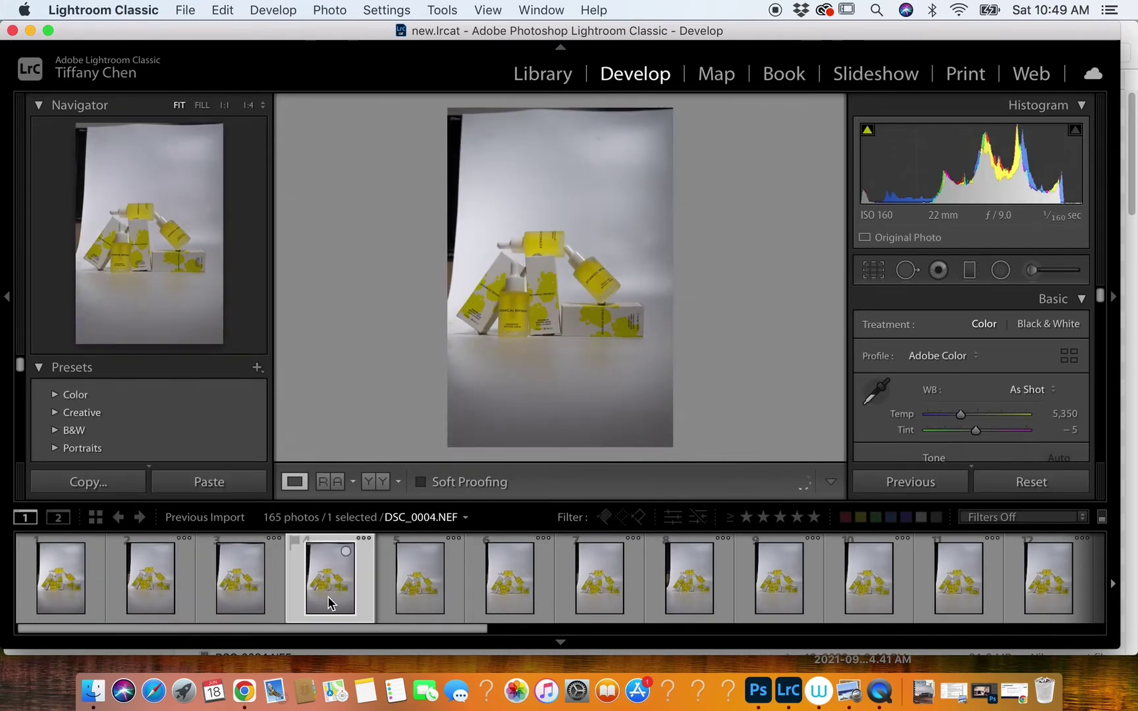
pyautogui.click(411, 602)
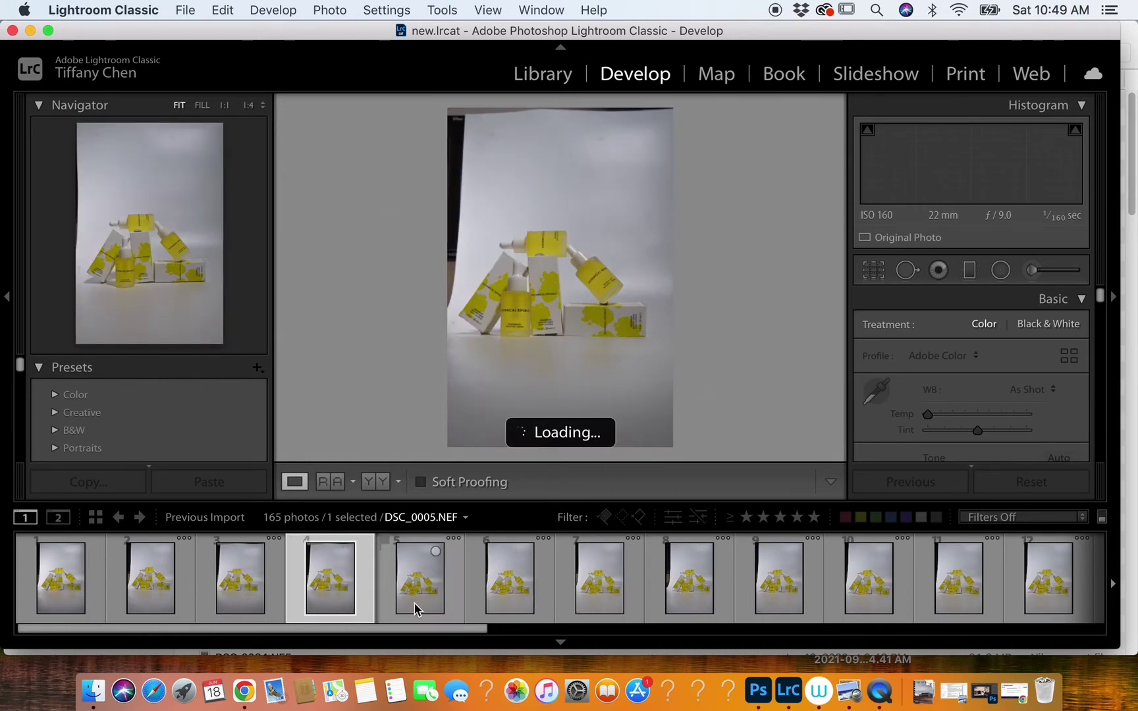
pyautogui.click(415, 603)
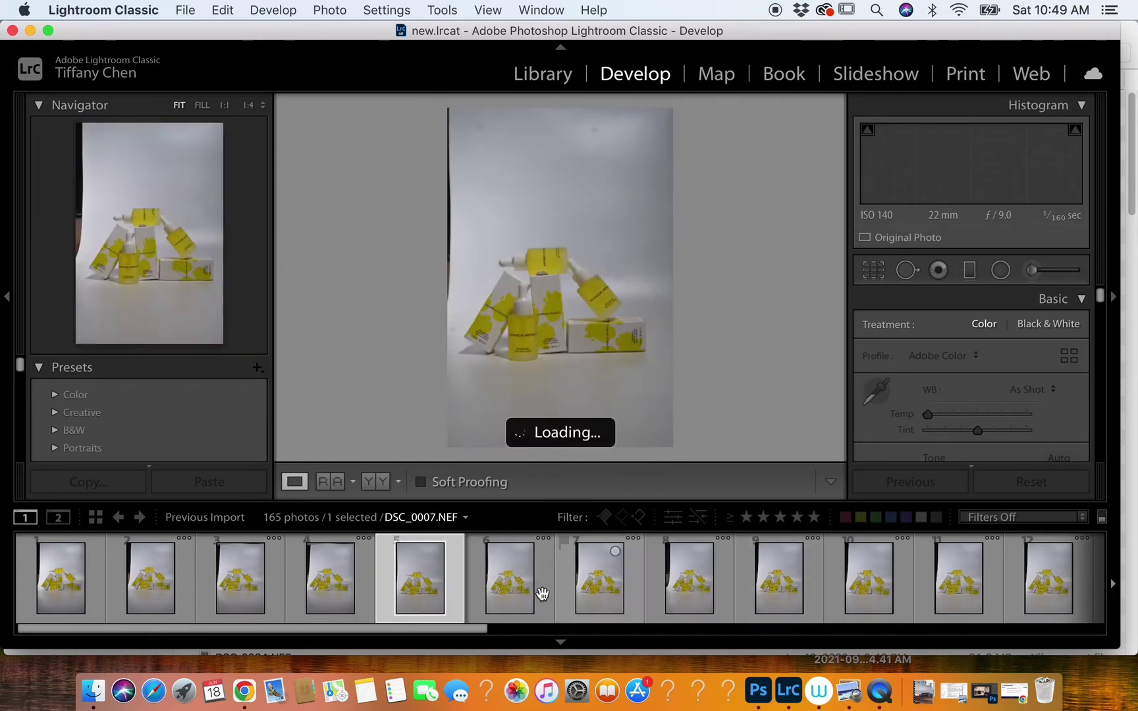
# Step: Revisit DSC_0004 and DSC_0005, then preview DSC_0006 through DSC_0010
pyautogui.click(334, 593)
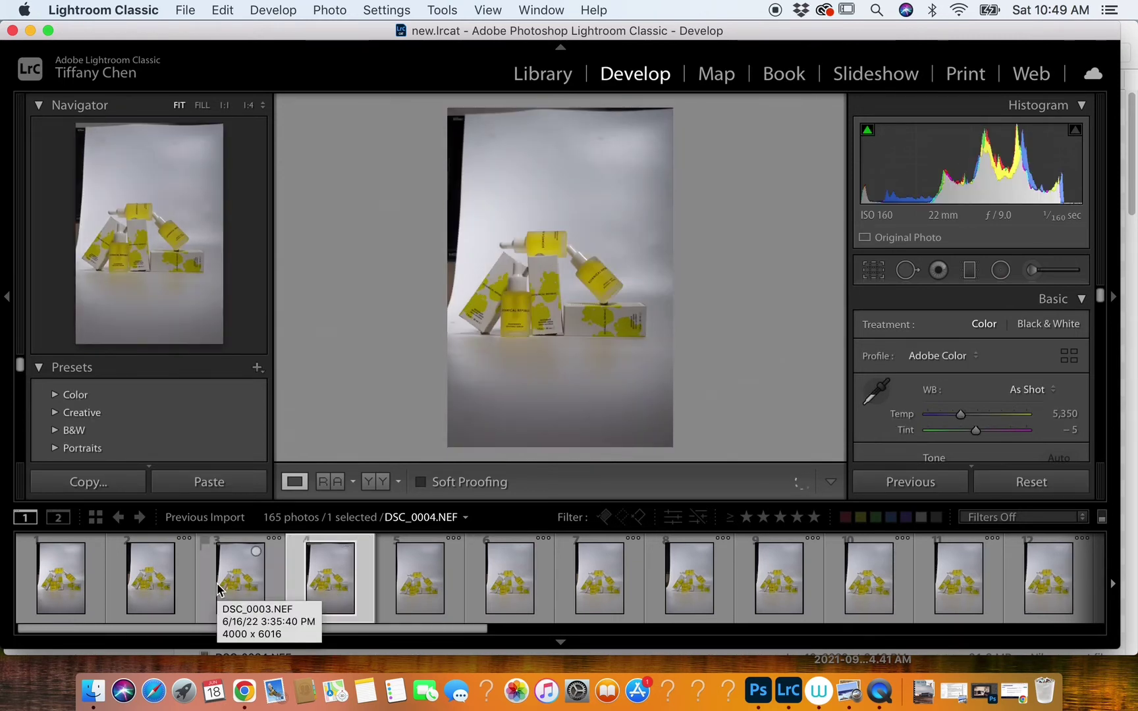
pyautogui.click(419, 602)
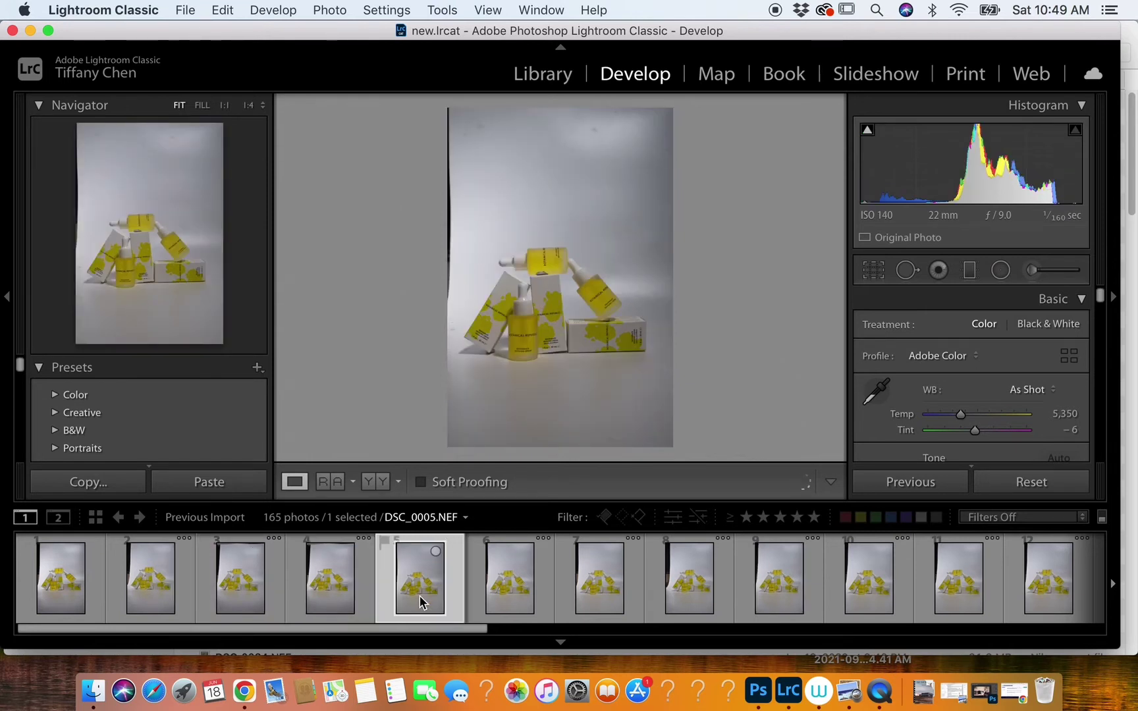
pyautogui.click(510, 599)
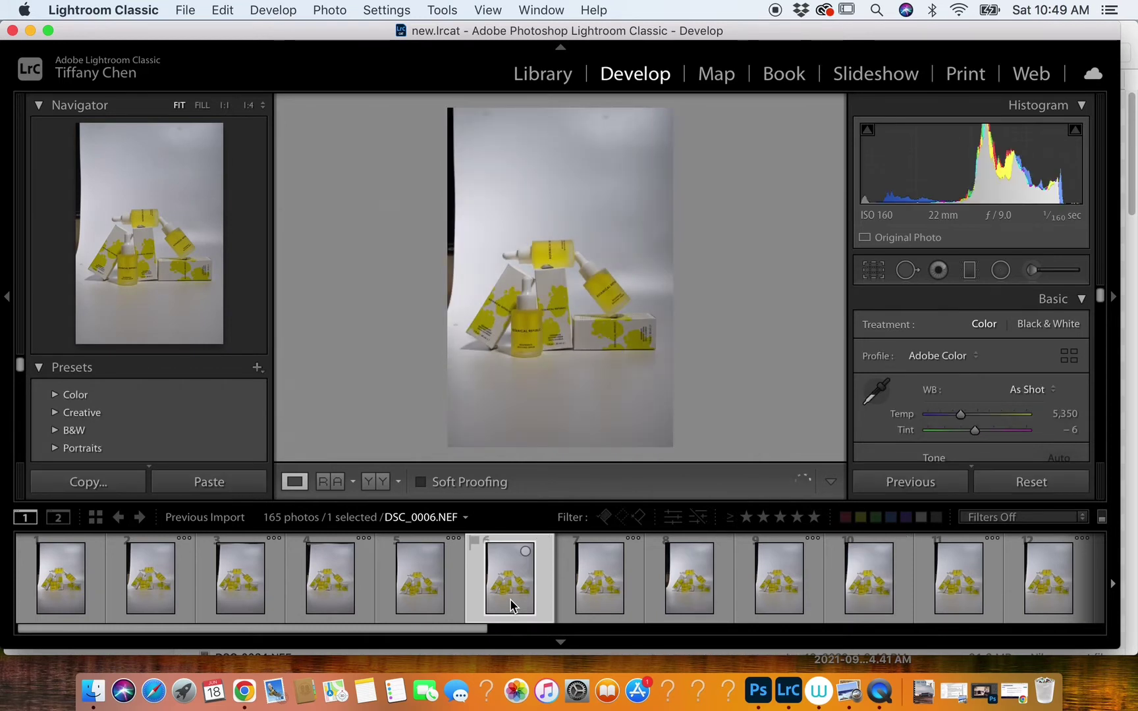
pyautogui.click(601, 593)
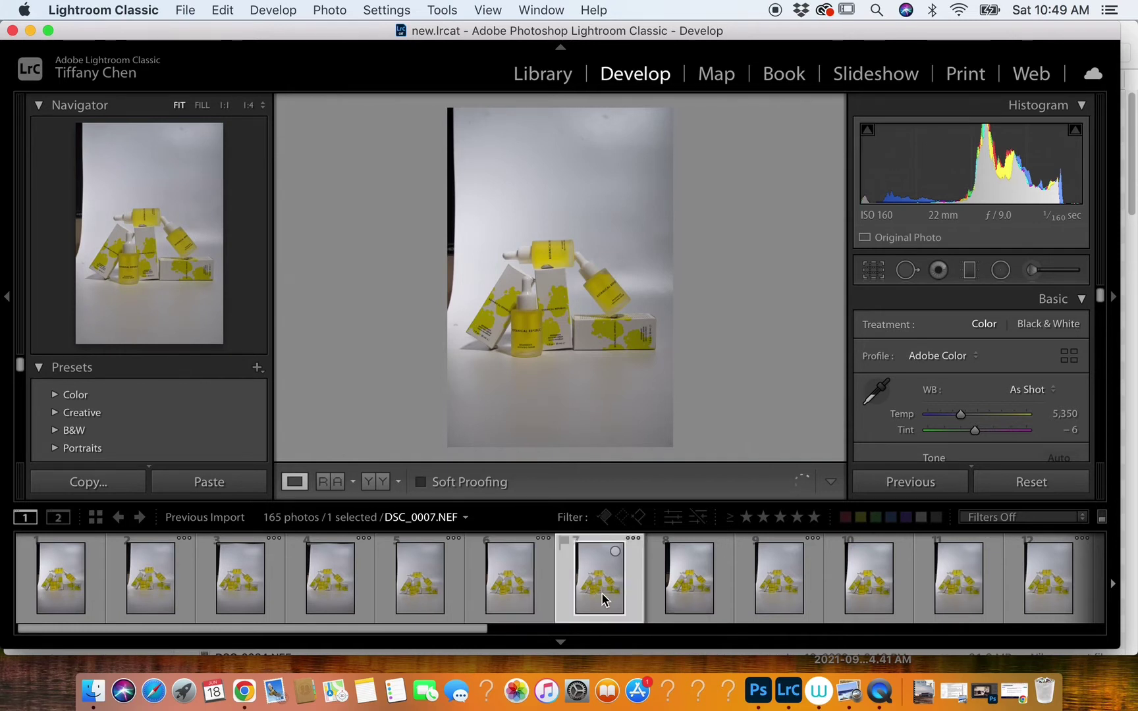
pyautogui.click(685, 594)
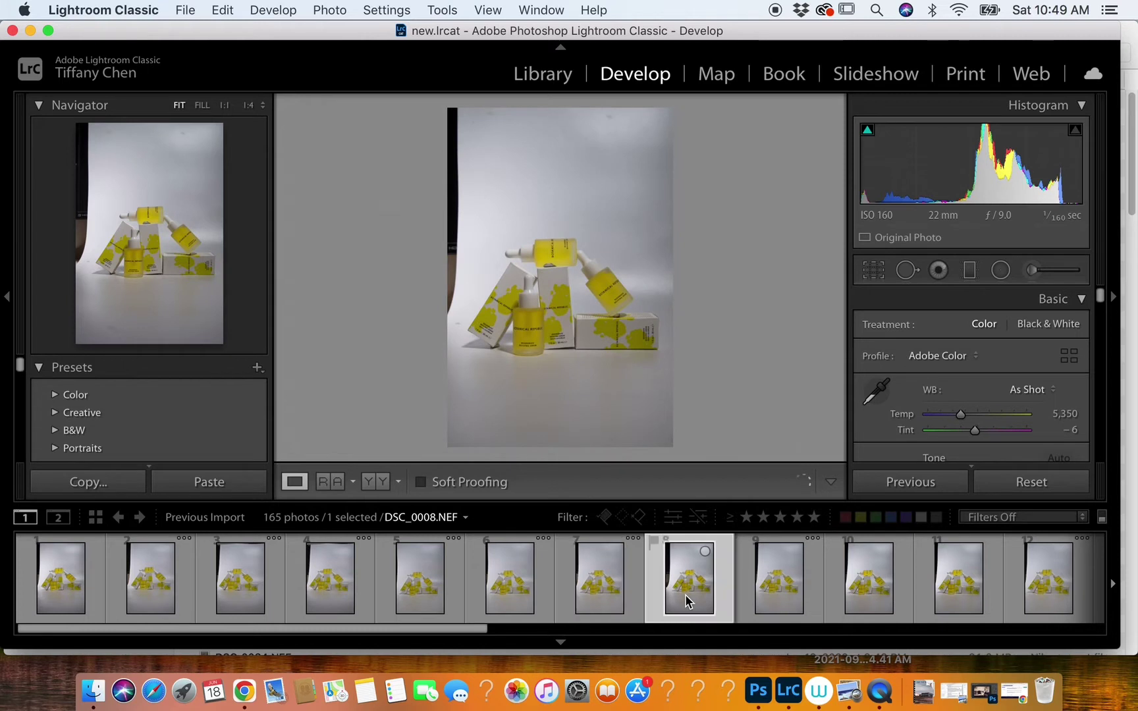
pyautogui.click(772, 588)
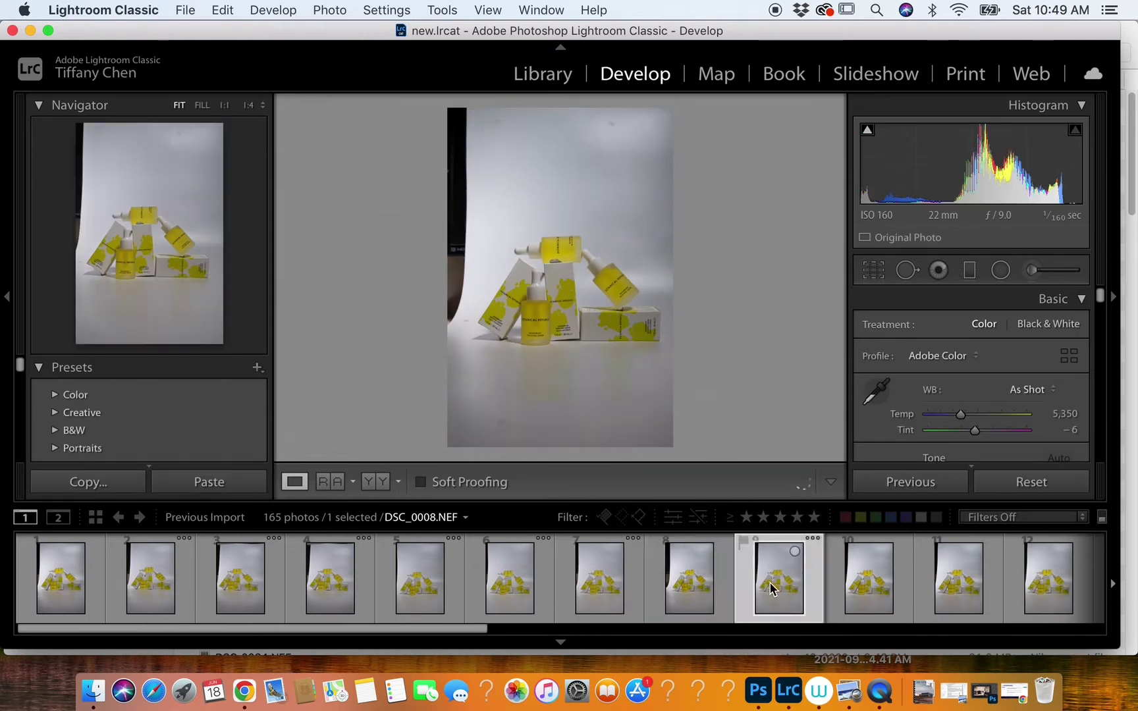
pyautogui.click(864, 593)
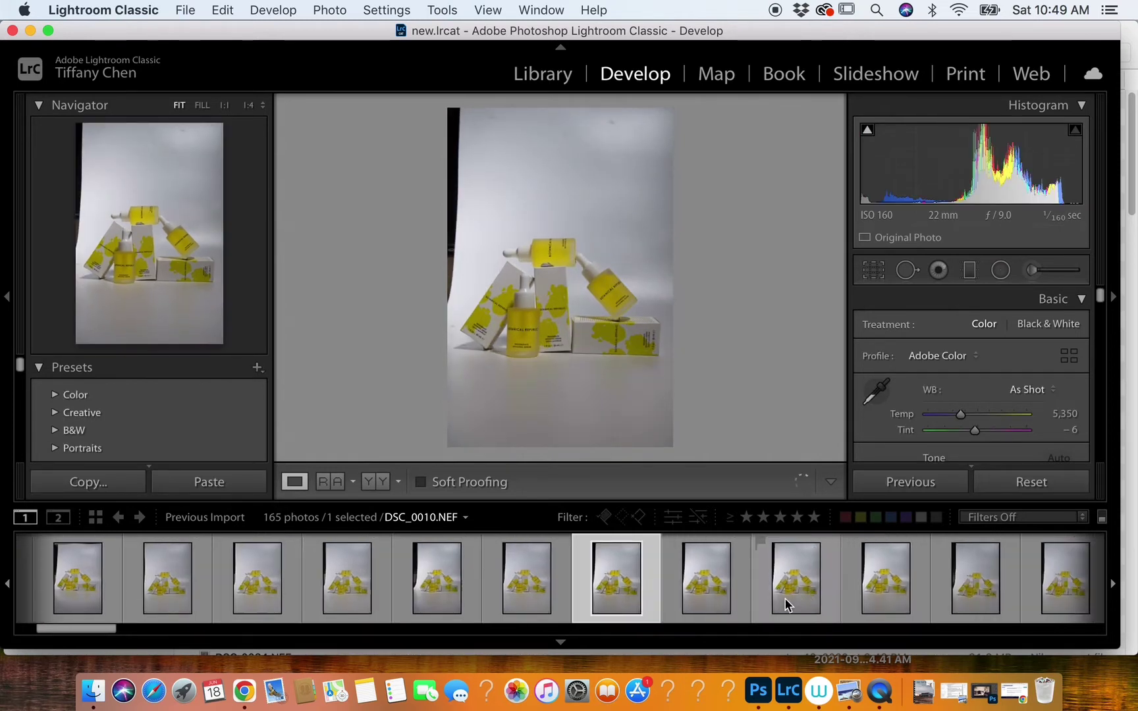
# Step: Review shots DSC_0011 through DSC_0020 in the filmstrip
pyautogui.click(709, 591)
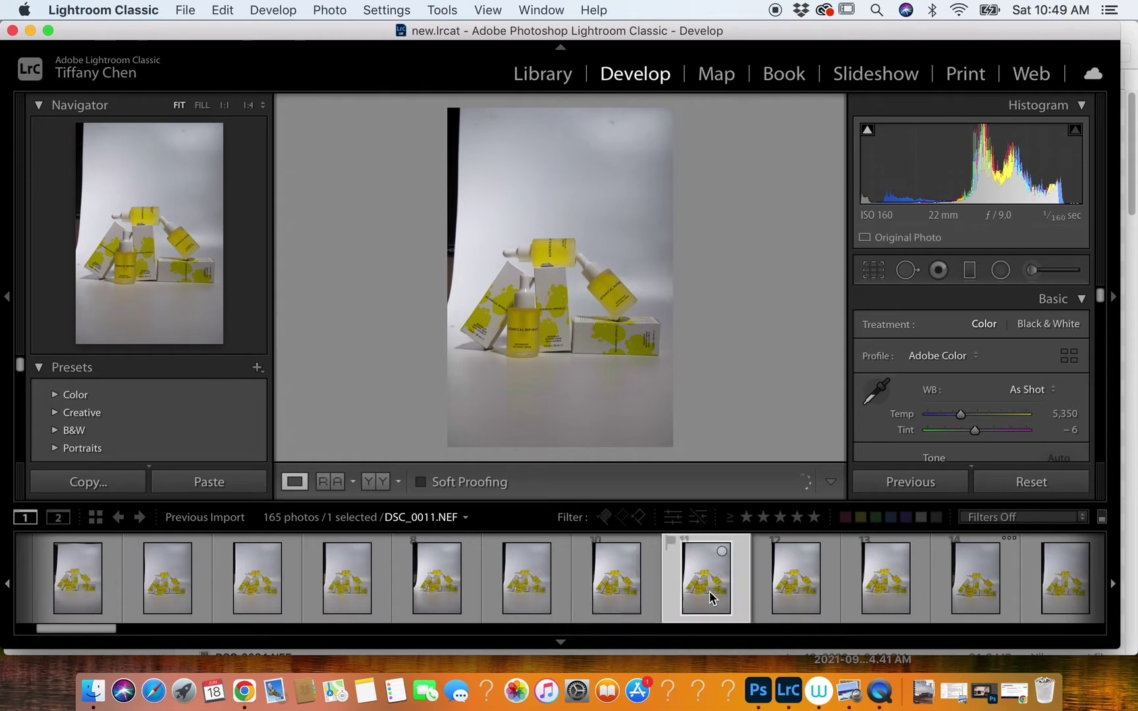
pyautogui.click(795, 592)
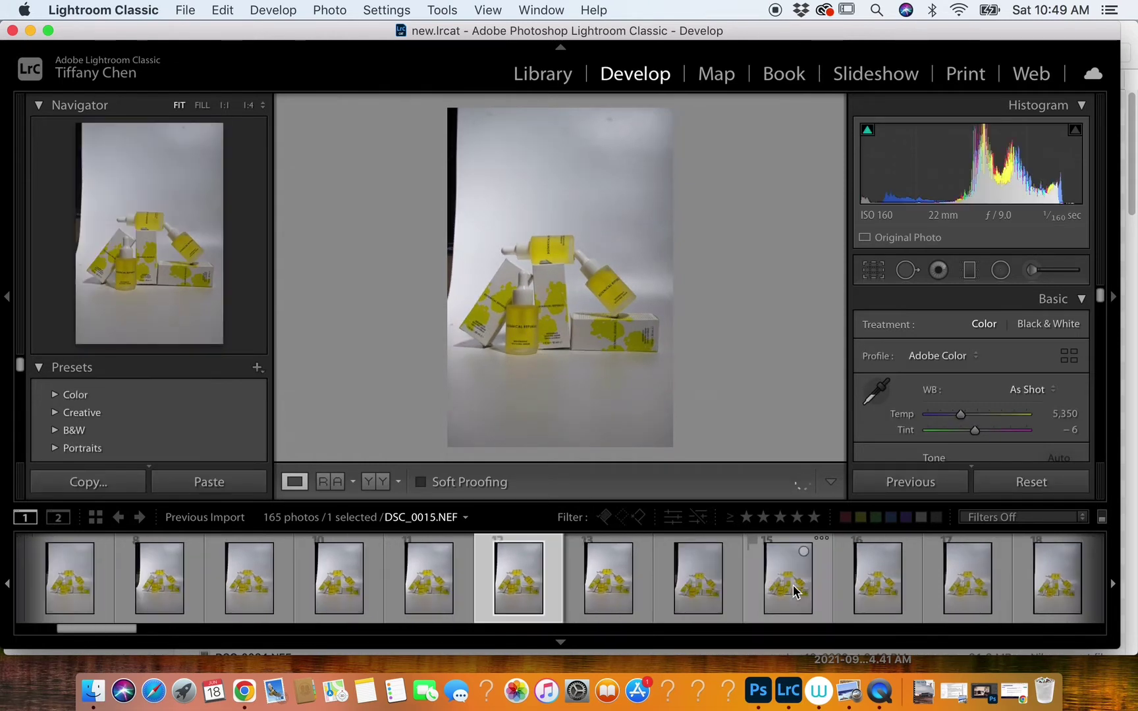
pyautogui.click(771, 589)
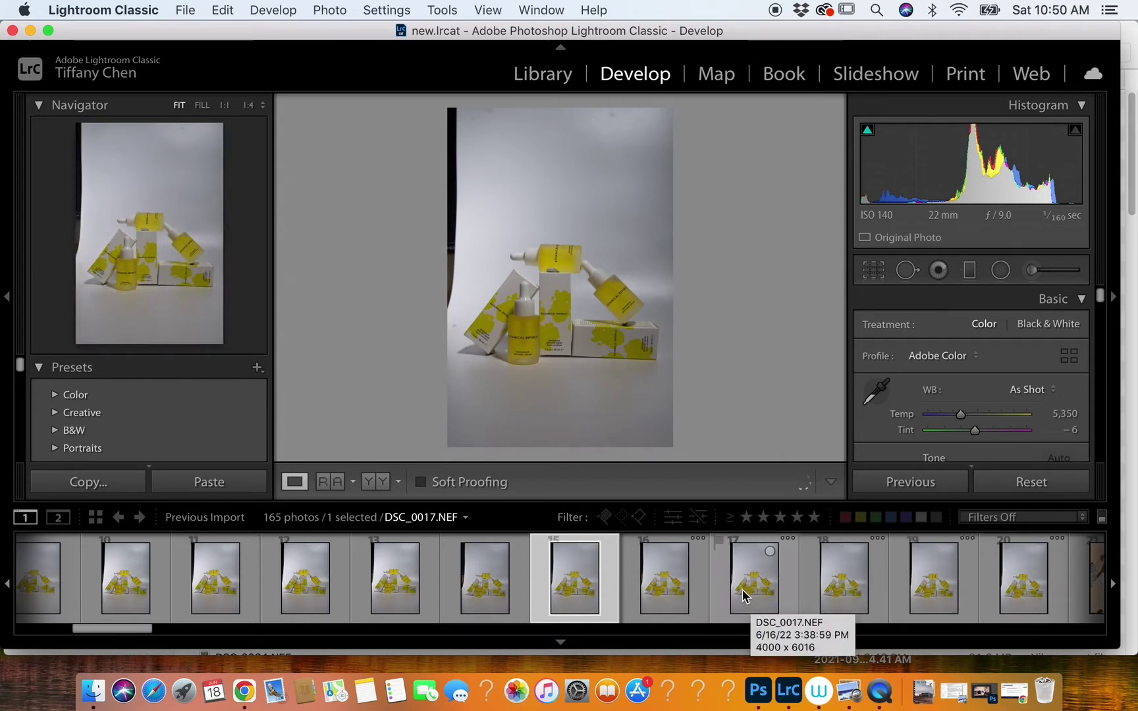
pyautogui.click(742, 594)
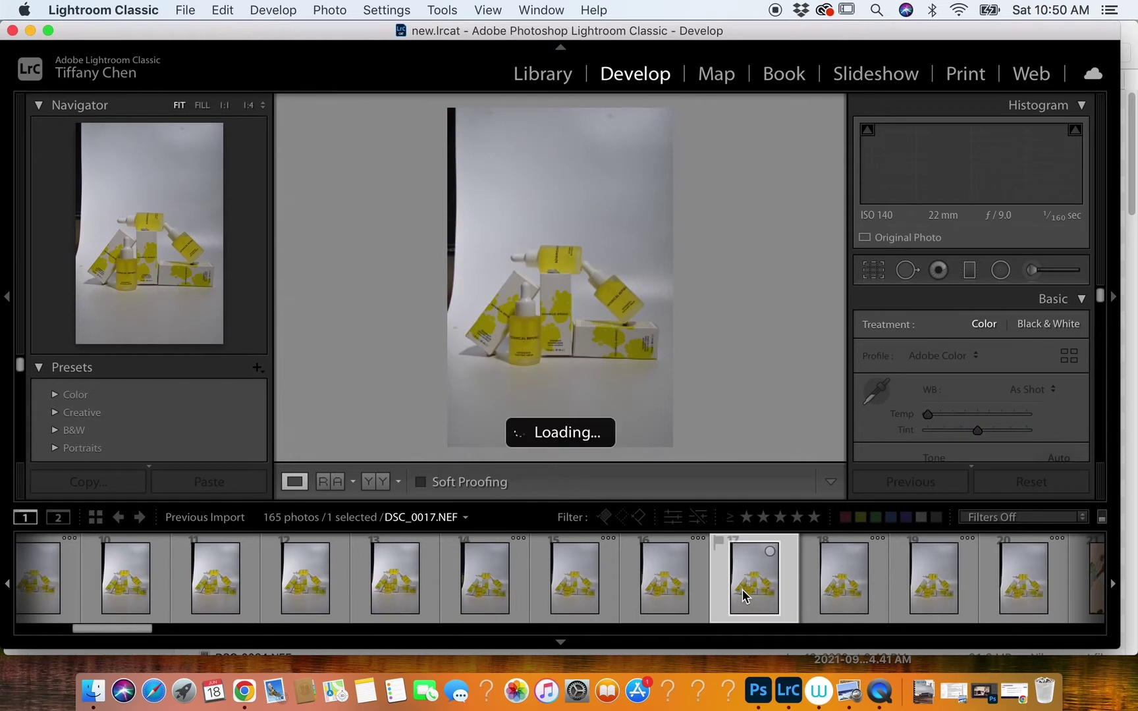
pyautogui.click(851, 603)
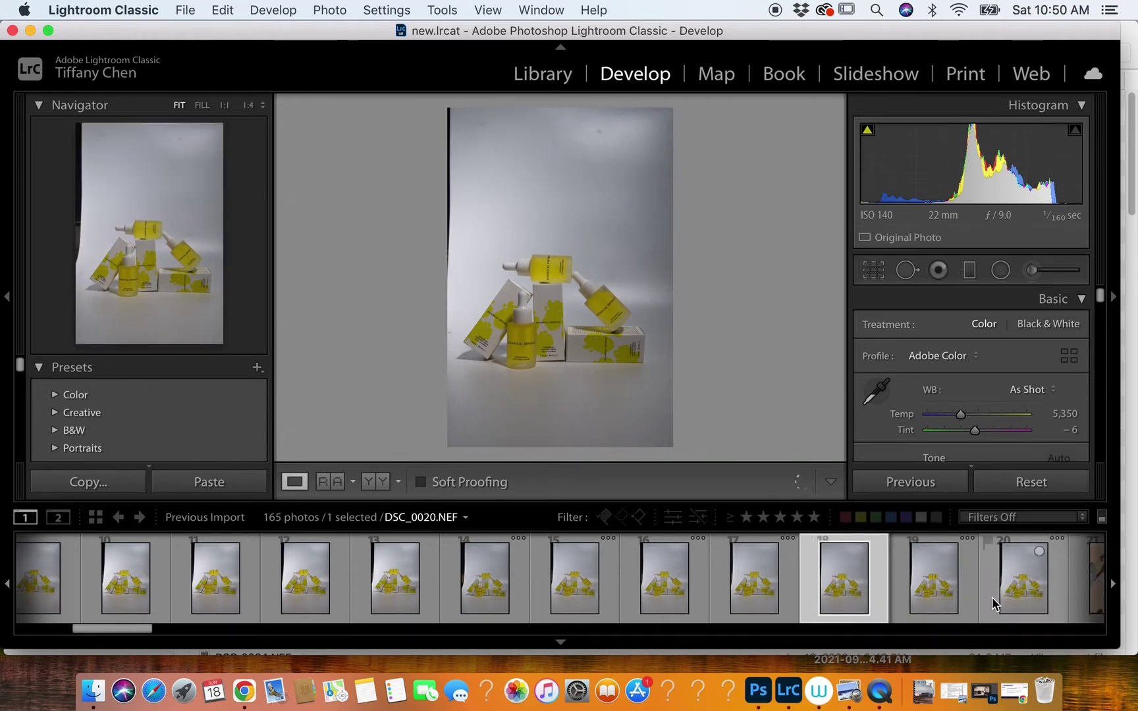
pyautogui.click(1017, 604)
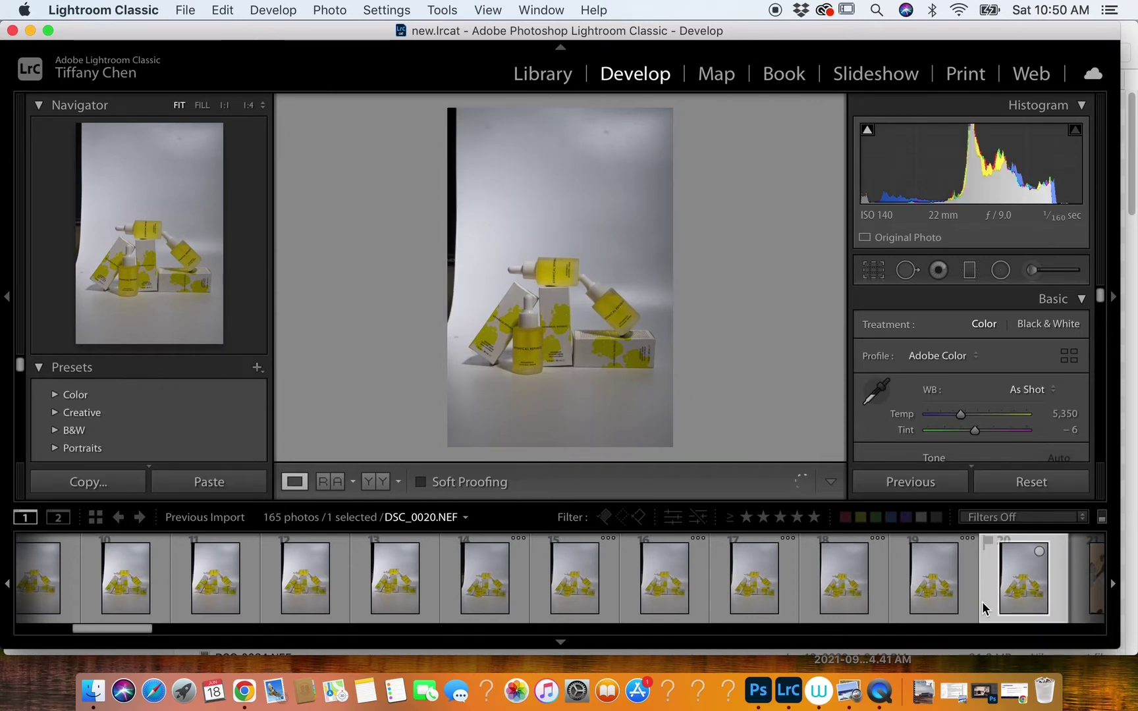
# Step: Return to DSC_0019 and flag it as a pick
pyautogui.click(937, 604)
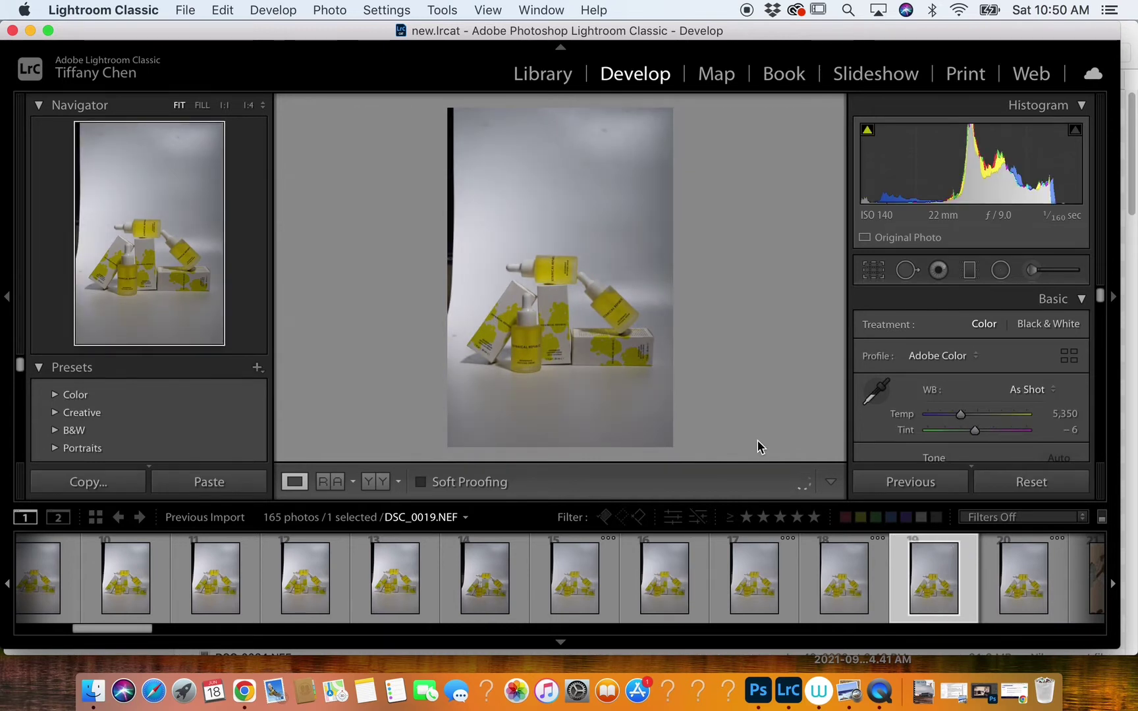
pyautogui.press('p')
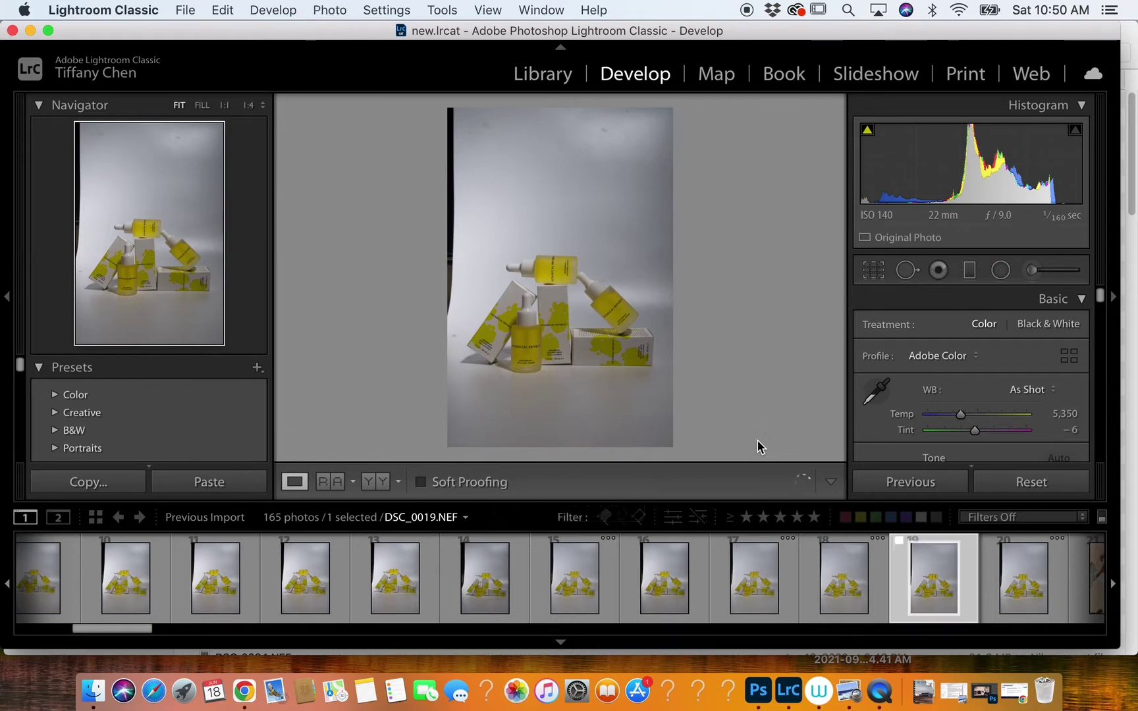
pyautogui.hscroll(1, 931, 593)
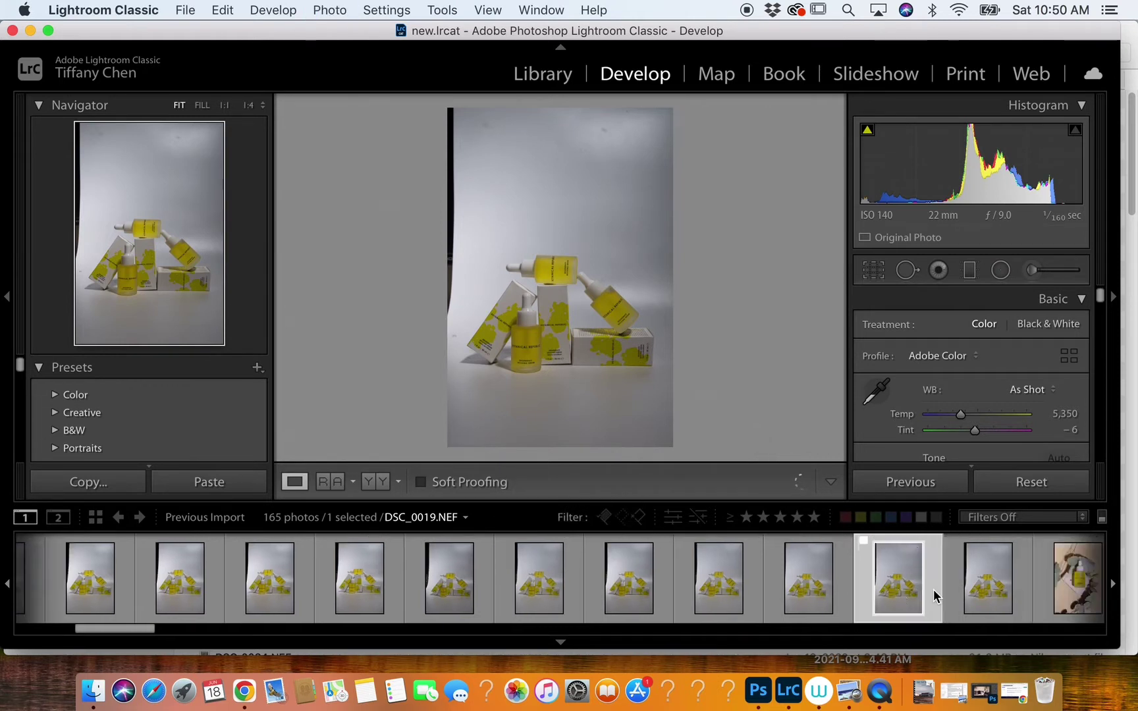
pyautogui.hscroll(3, 934, 596)
pyautogui.hscroll(10, 934, 596)
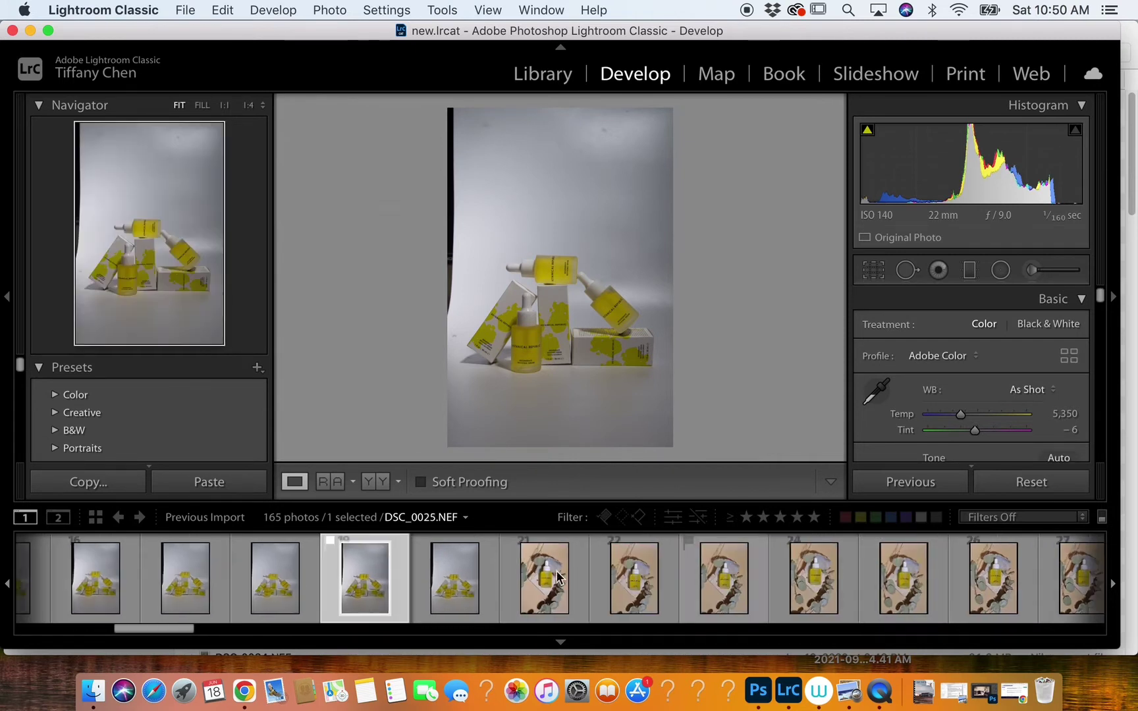
# Step: Browse the eucalyptus flat-lay shots DSC_0021 to DSC_0034 and flag DSC_0034 as a pick
pyautogui.click(545, 578)
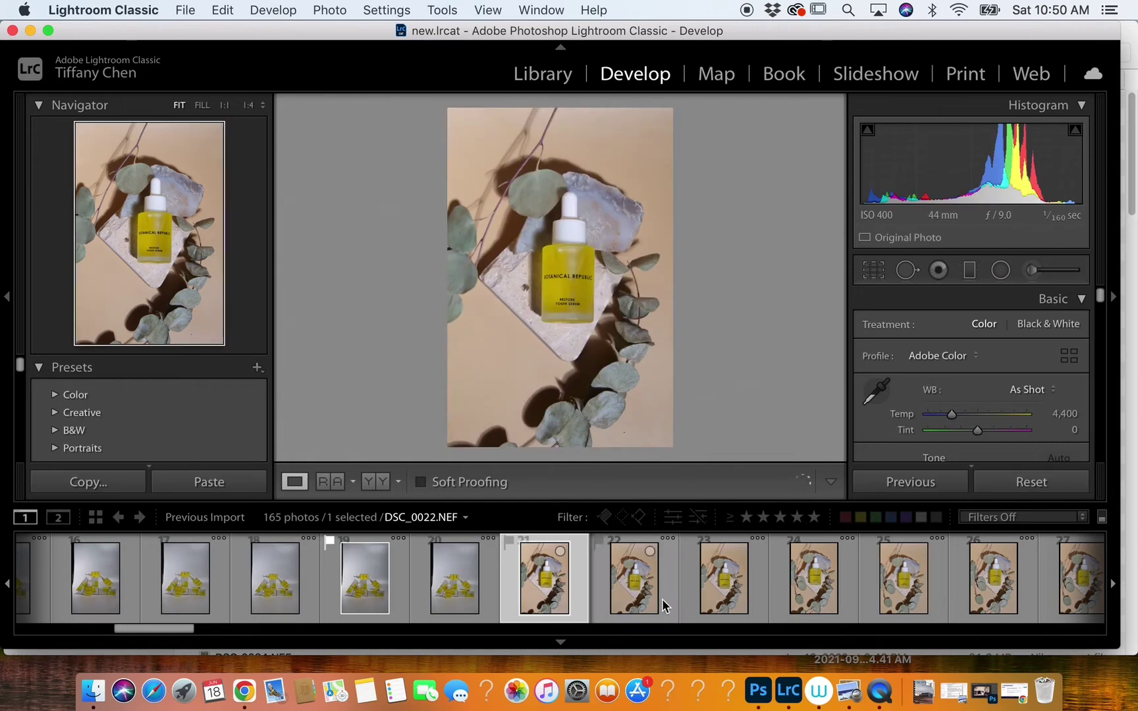
pyautogui.hscroll(9, 670, 601)
pyautogui.click(438, 596)
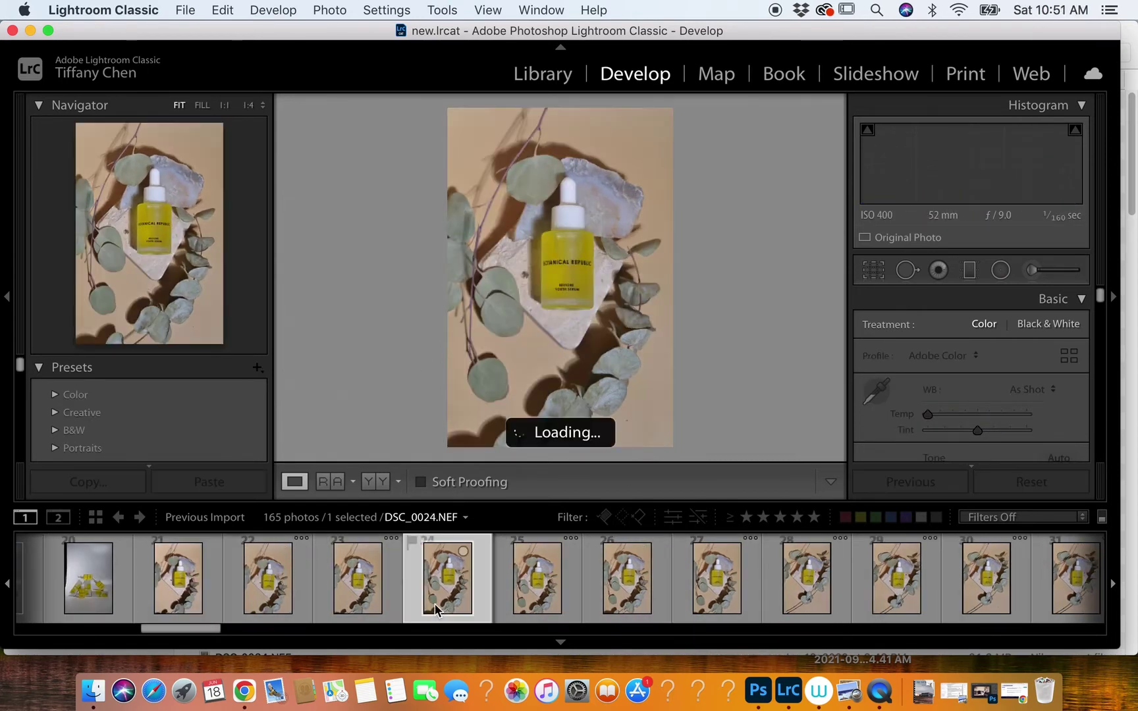
pyautogui.click(620, 590)
pyautogui.hscroll(10, 753, 593)
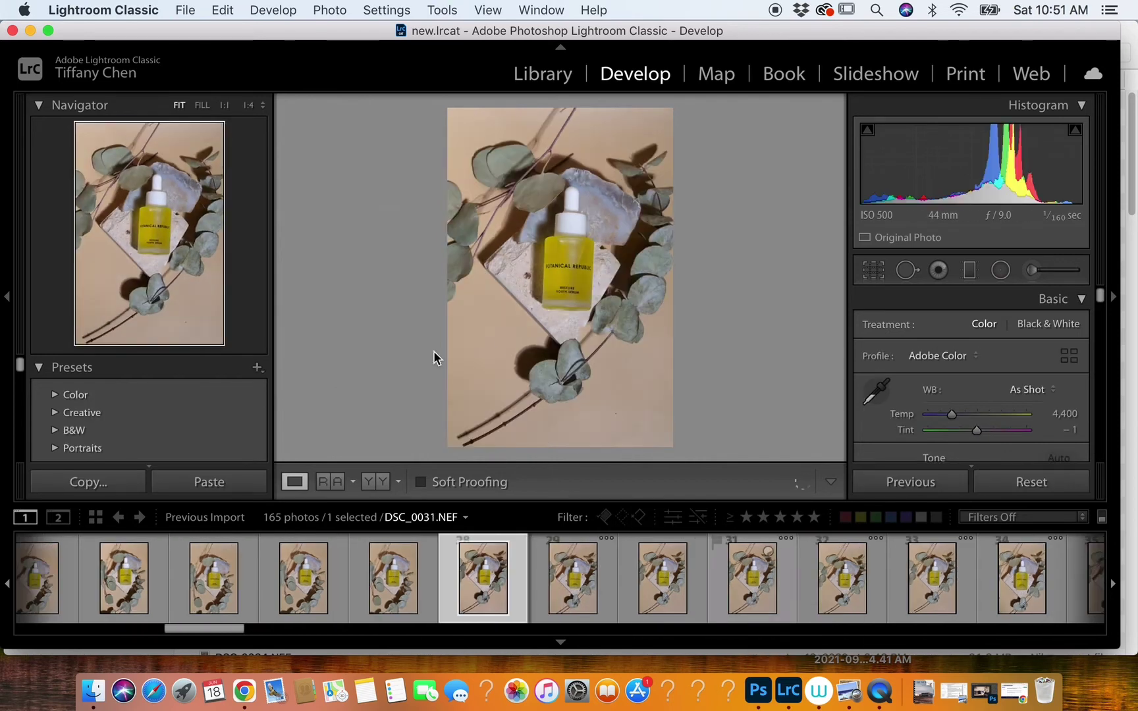
pyautogui.click(862, 596)
pyautogui.hscroll(11, 863, 596)
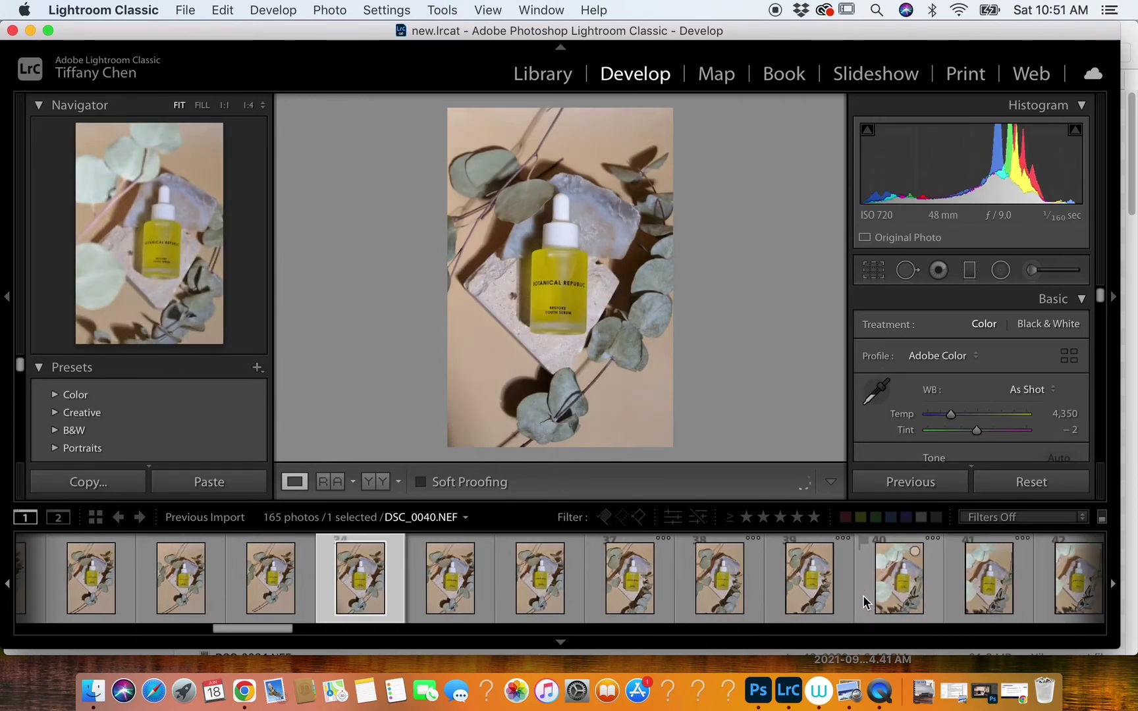
pyautogui.hscroll(4, 775, 585)
pyautogui.press('p')
# Step: Flag a later frame, then step through the serum photos flagging DSC_0049 and DSC_0051
pyautogui.click(302, 596)
pyautogui.press('p')
pyautogui.hscroll(7, 439, 587)
pyautogui.click(439, 588)
pyautogui.press('Right')
pyautogui.press('Right')
pyautogui.press('Right')
pyautogui.press('Right')
pyautogui.press('Right')
pyautogui.press('Right')
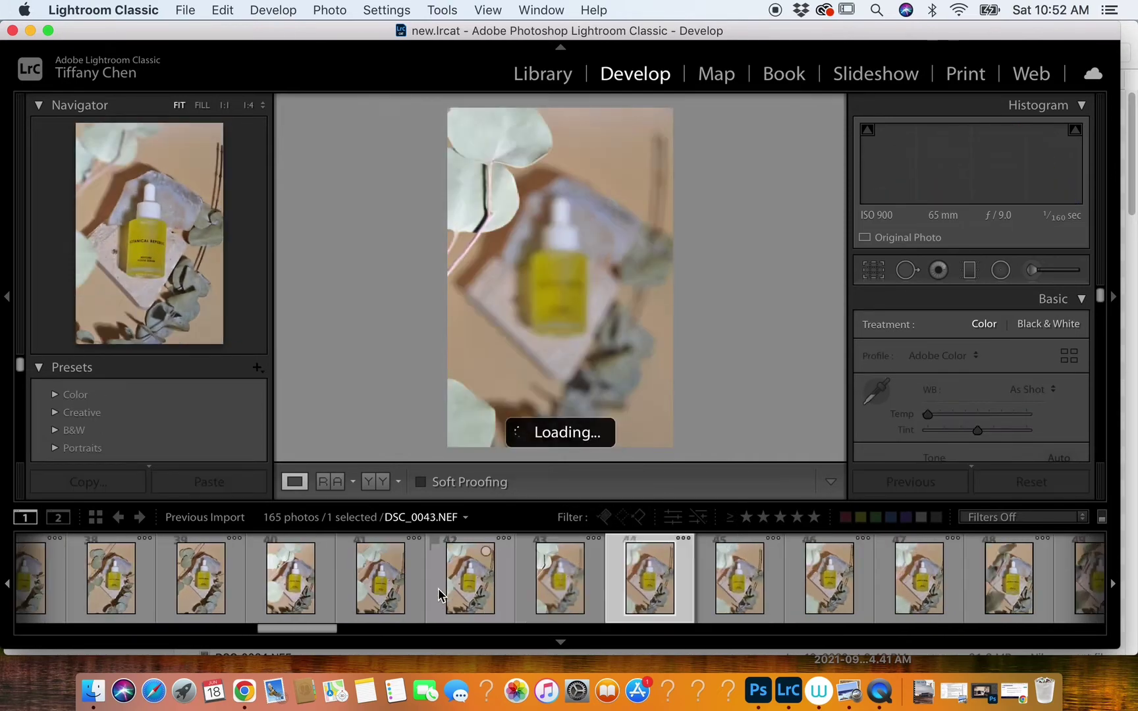
pyautogui.press('Right')
pyautogui.press('Right')
pyautogui.press('Right')
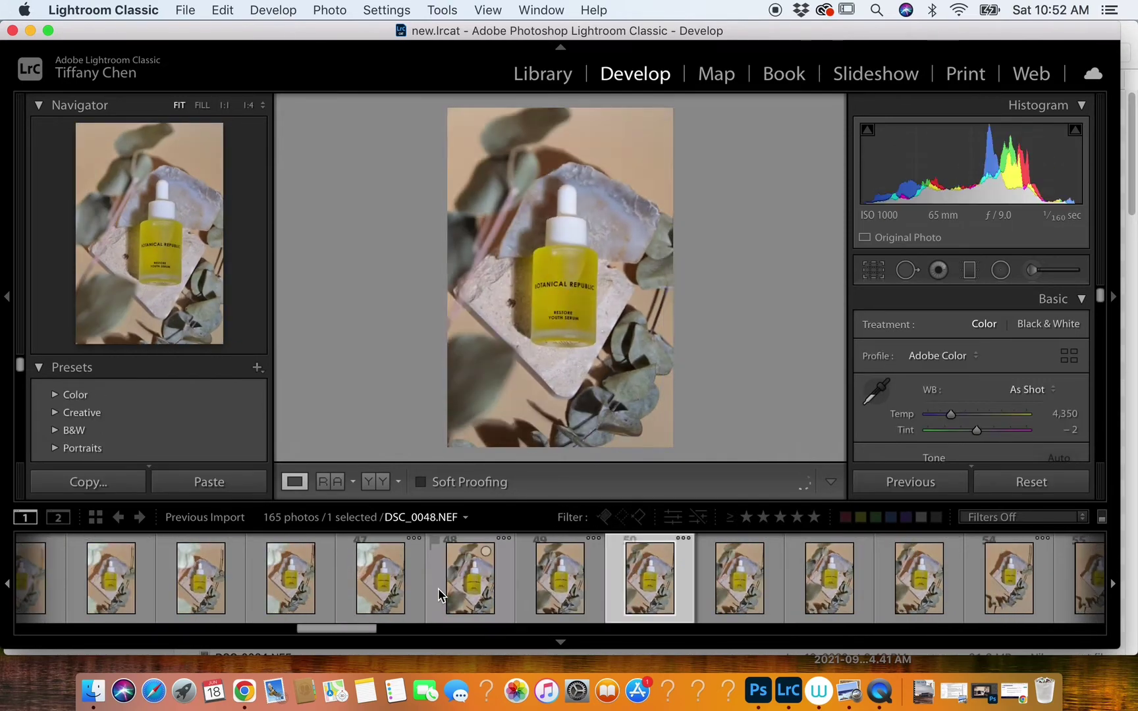
pyautogui.press('p')
pyautogui.press('Right')
pyautogui.press('Right')
pyautogui.press('p')
# Step: Step through DSC_0055 to DSC_0065 and the pump-bottle photos, flagging one as a pick
pyautogui.press('Right')
pyautogui.press('Right')
pyautogui.press('Right')
pyautogui.press('Right')
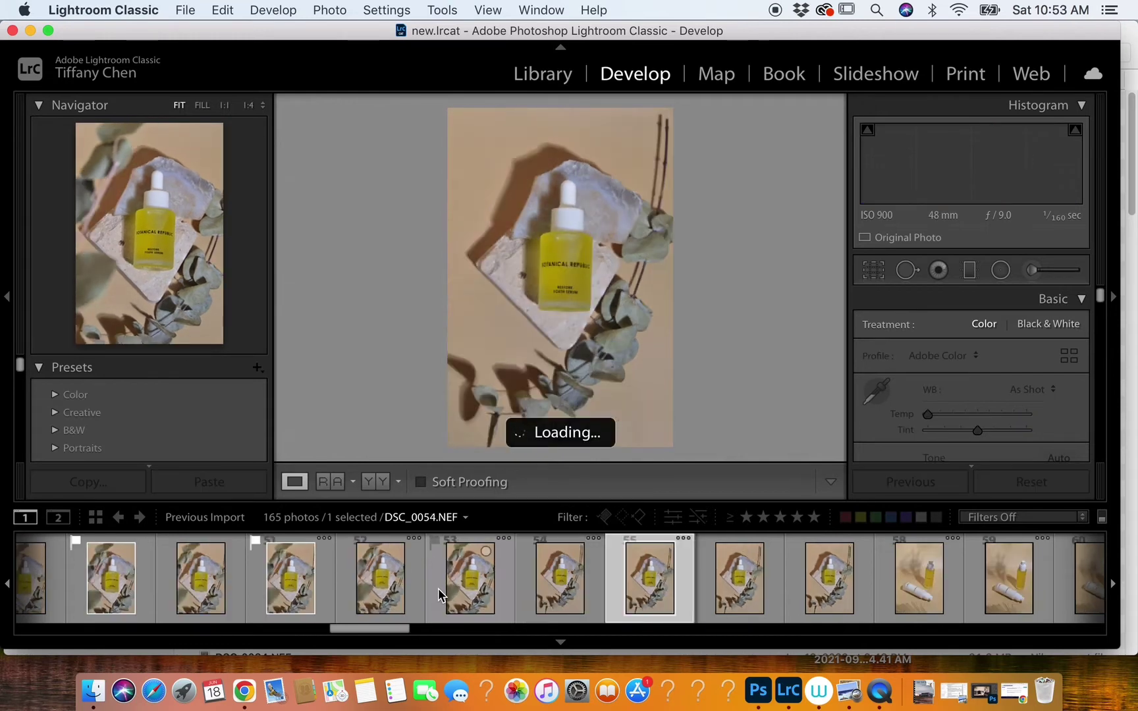
pyautogui.press('Left')
pyautogui.press('Left')
pyautogui.press('Left')
pyautogui.press('Left')
pyautogui.press('Left')
pyautogui.press('Left')
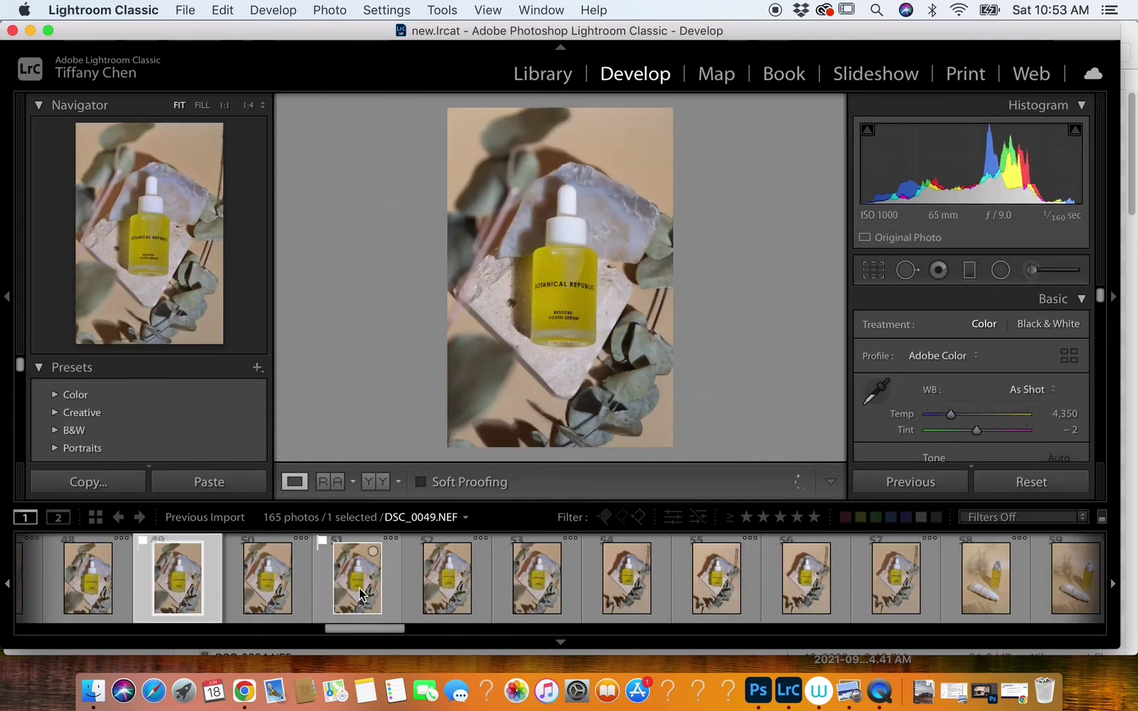
pyautogui.rightClick(353, 580)
pyautogui.press('Escape')
pyautogui.press('Right')
pyautogui.press('Right')
pyautogui.press('Right')
pyautogui.press('Right')
pyautogui.press('Right')
pyautogui.press('Right')
pyautogui.press('Right')
pyautogui.press('Right')
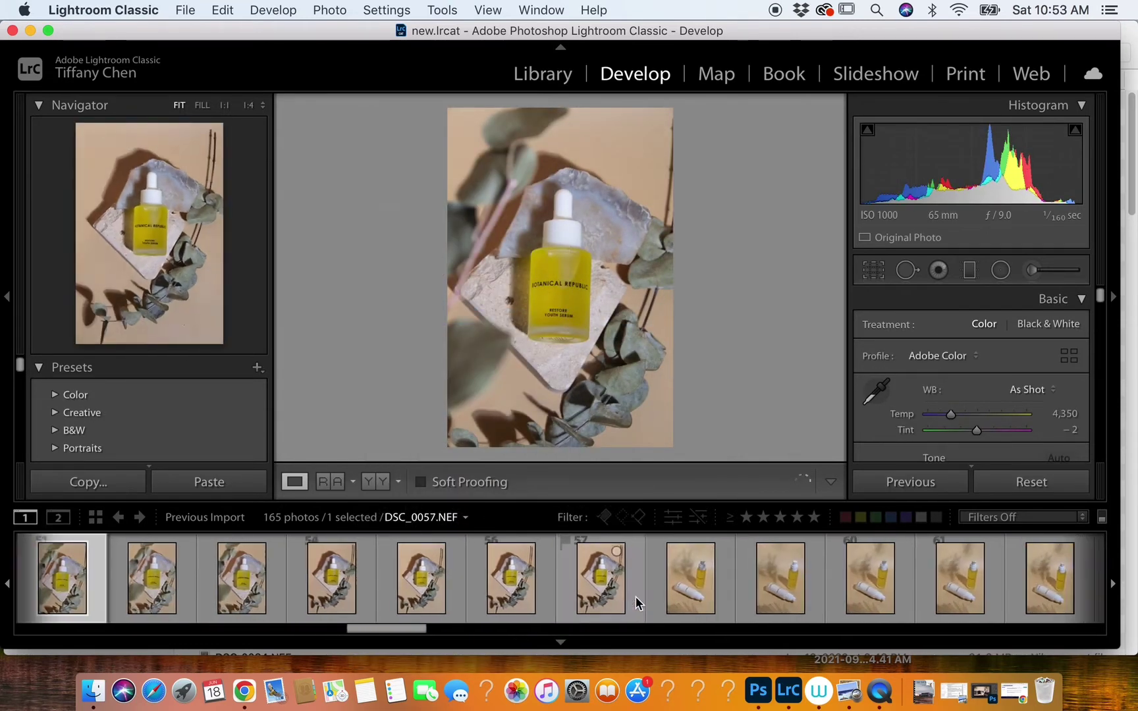
pyautogui.press('Right')
pyautogui.press('Right')
pyautogui.press('Right')
pyautogui.press('Right')
pyautogui.press('Right')
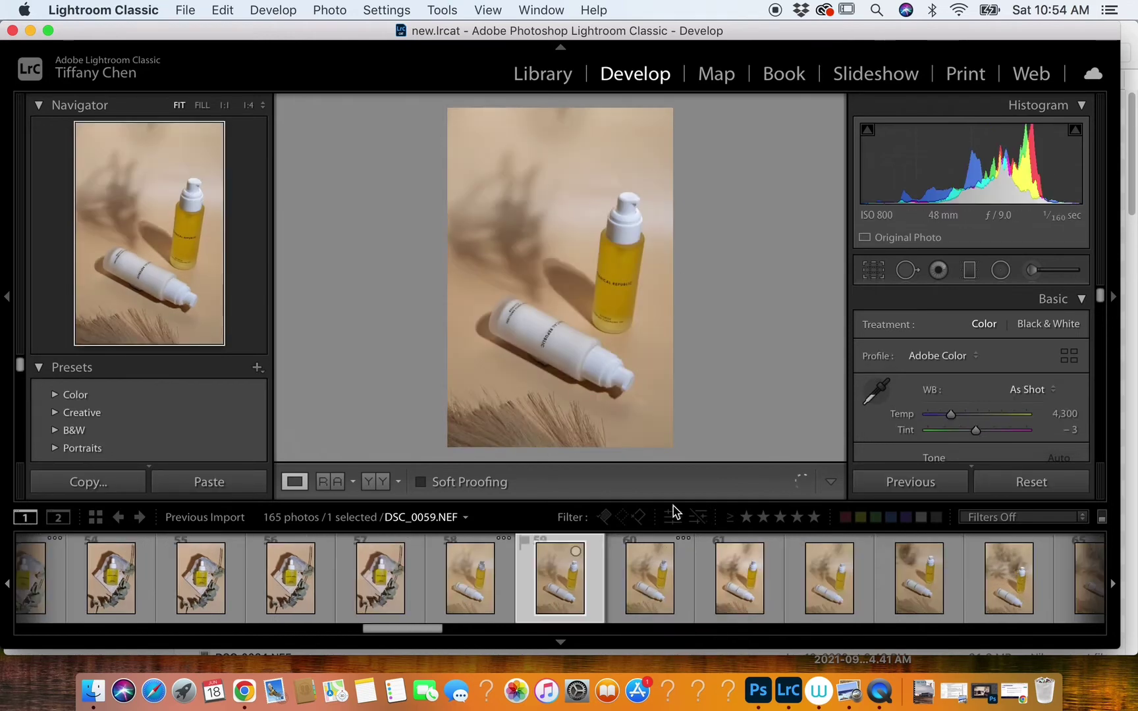
pyautogui.press('Right')
pyautogui.press('Right')
pyautogui.press('Right')
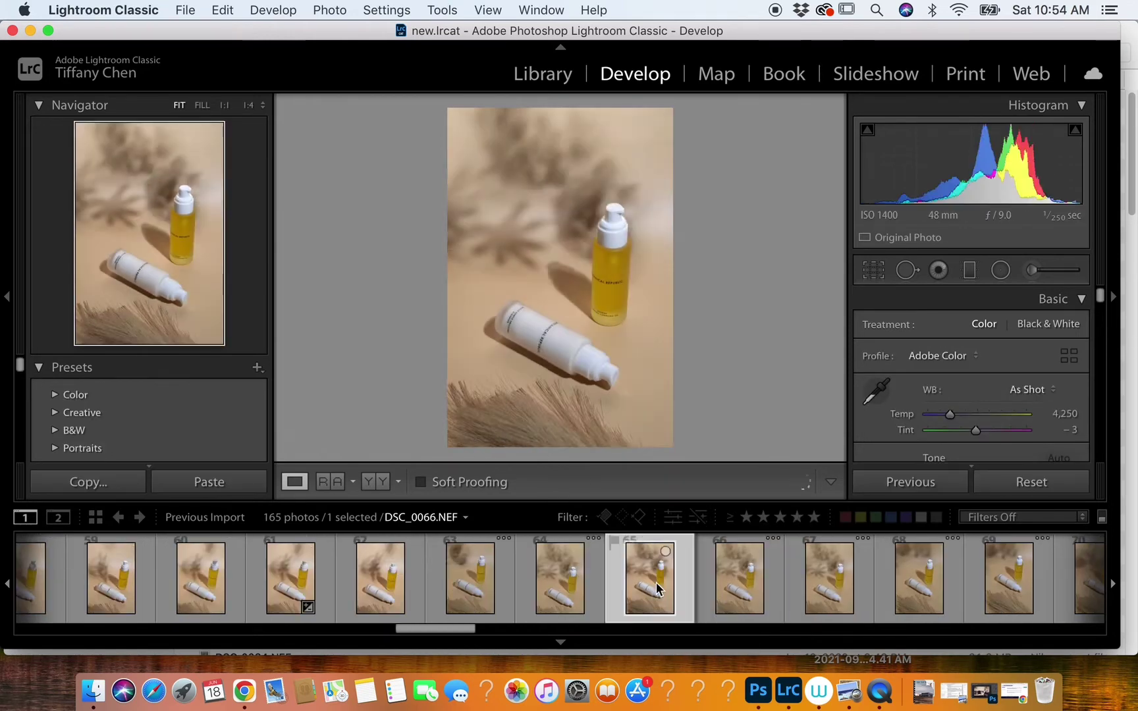
pyautogui.press('p')
# Step: Advance through DSC_0072 to DSC_0081 and open DSC_0085
pyautogui.press('Right')
pyautogui.press('Right')
pyautogui.press('Right')
pyautogui.press('Right')
pyautogui.press('Right')
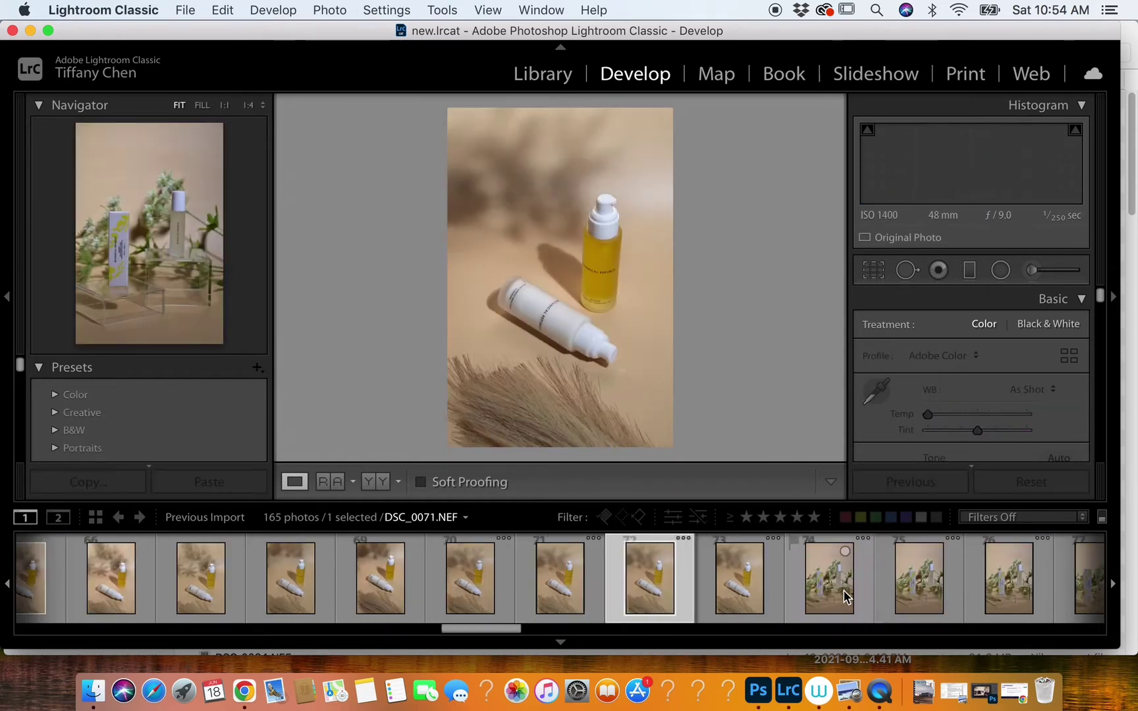
pyautogui.press('Right')
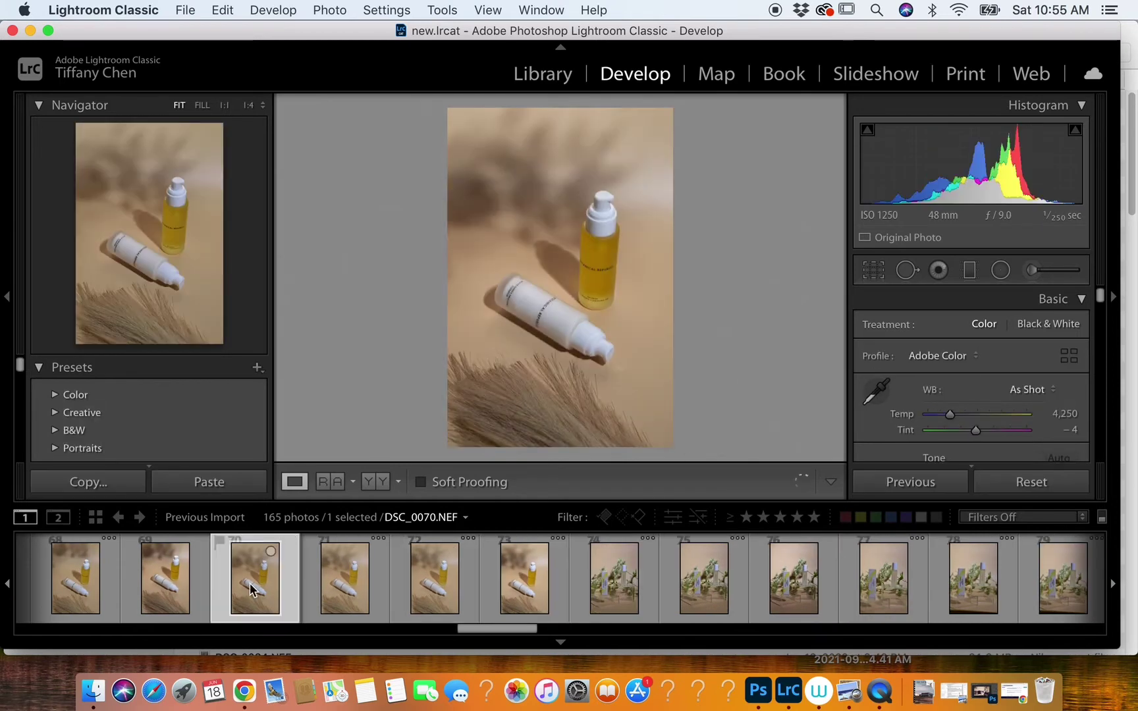
pyautogui.click(688, 595)
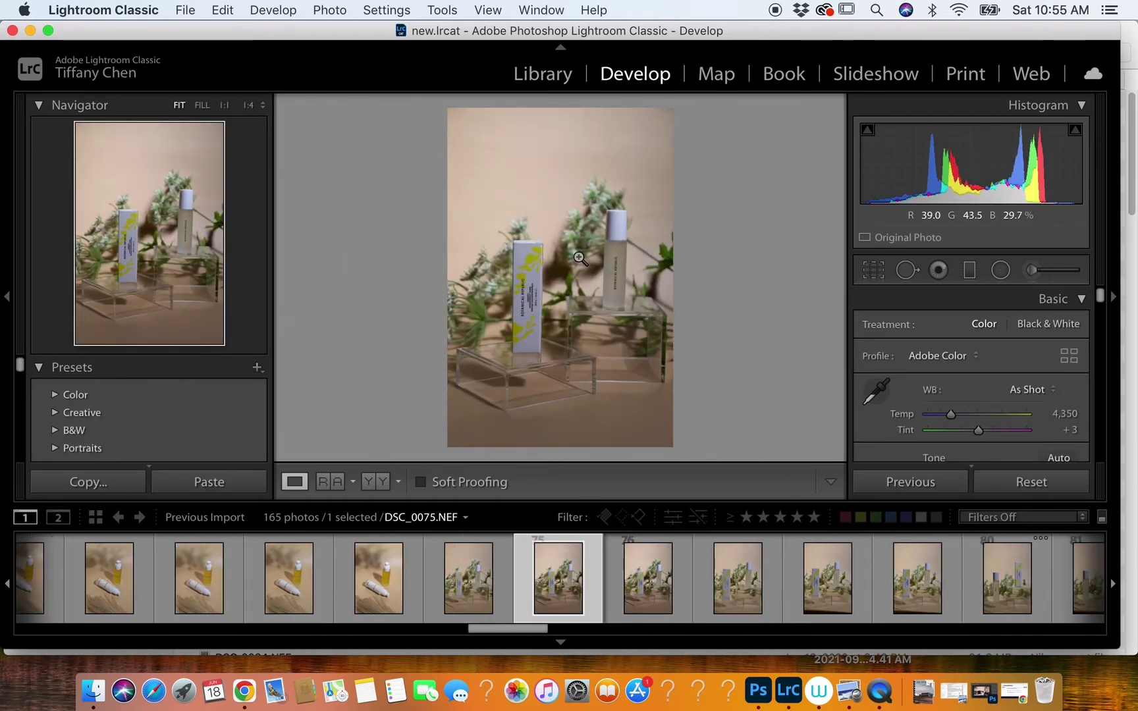
pyautogui.click(652, 586)
pyautogui.click(764, 590)
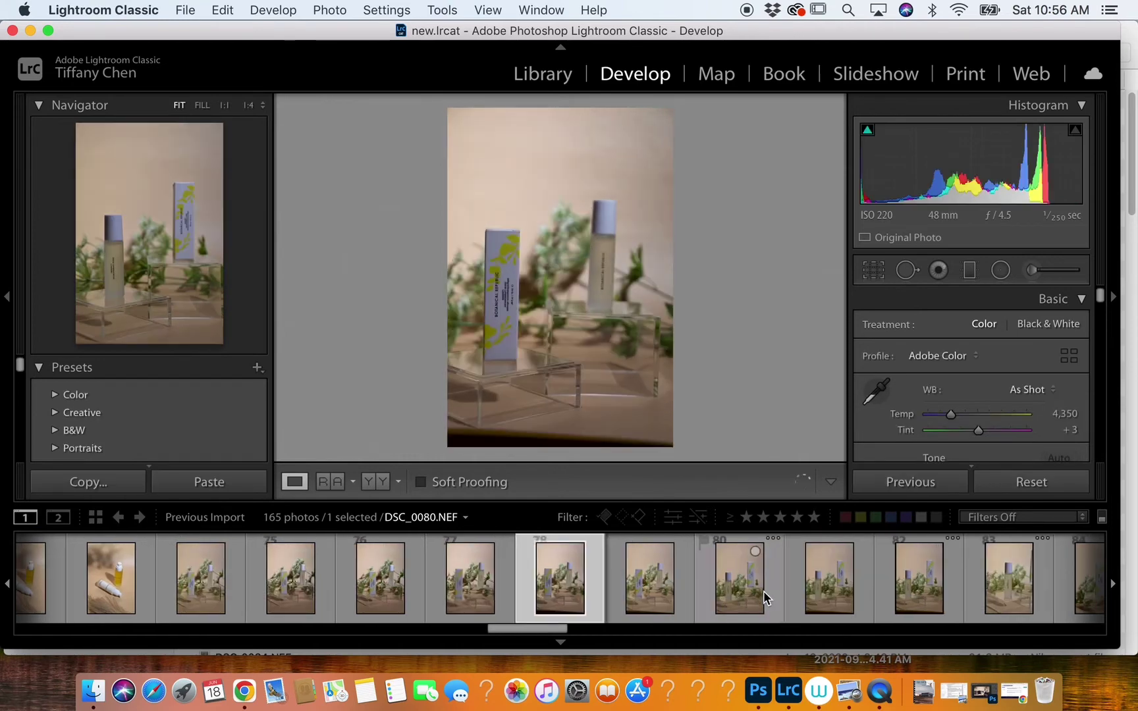
pyautogui.click(764, 590)
pyautogui.press('Right')
pyautogui.press('Right')
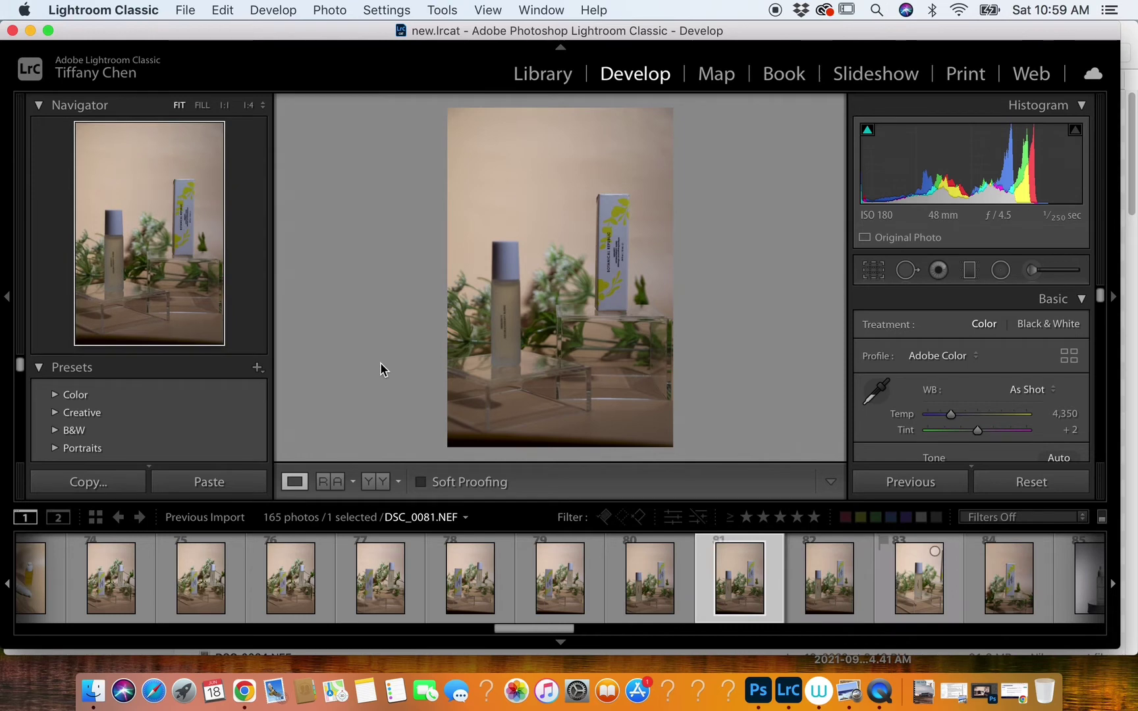
pyautogui.scroll(-2, 570, 579)
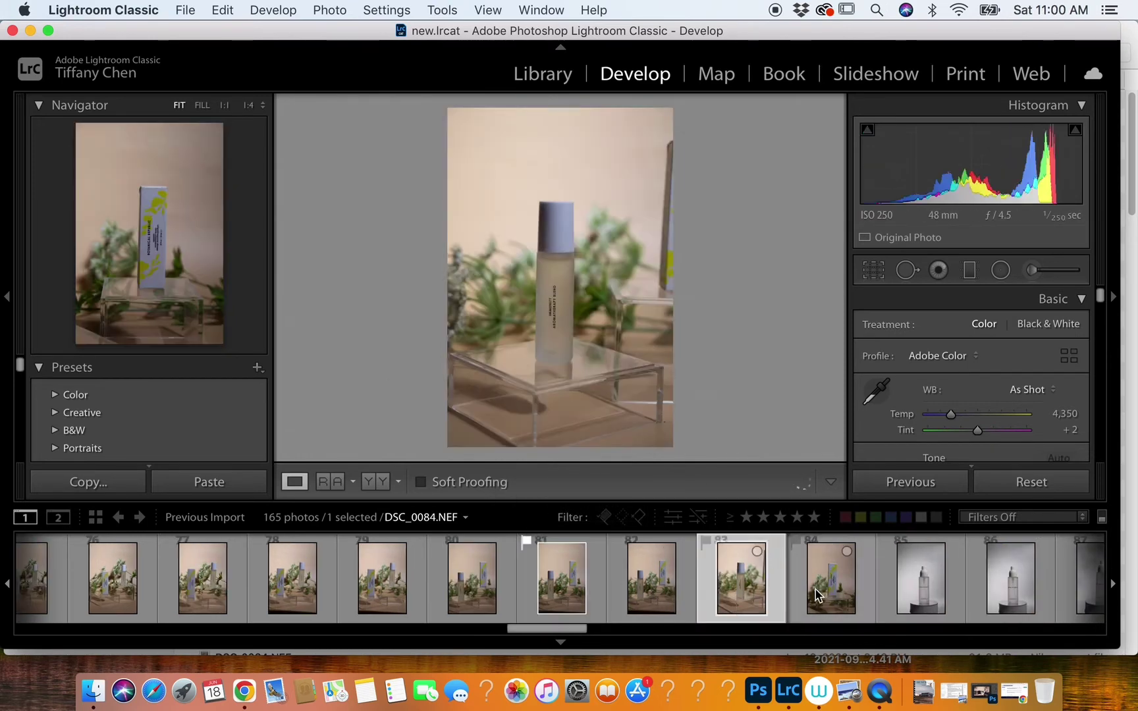
pyautogui.scroll(-5, 570, 580)
pyautogui.click(496, 592)
# Step: Flag DSC_0099 as a pick, rotate the lemon photo right, and flag DSC_0127
pyautogui.scroll(2, 520, 583)
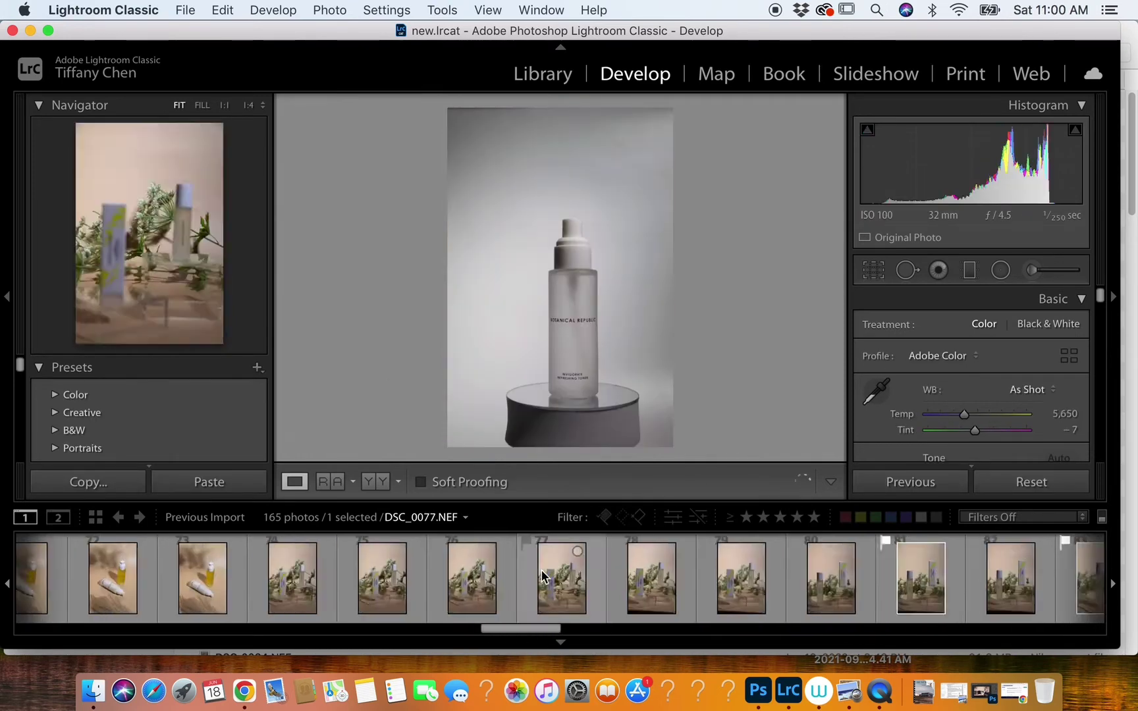
pyautogui.scroll(-2, 542, 577)
pyautogui.scroll(-3, 541, 576)
pyautogui.click(758, 579)
pyautogui.scroll(-3, 790, 587)
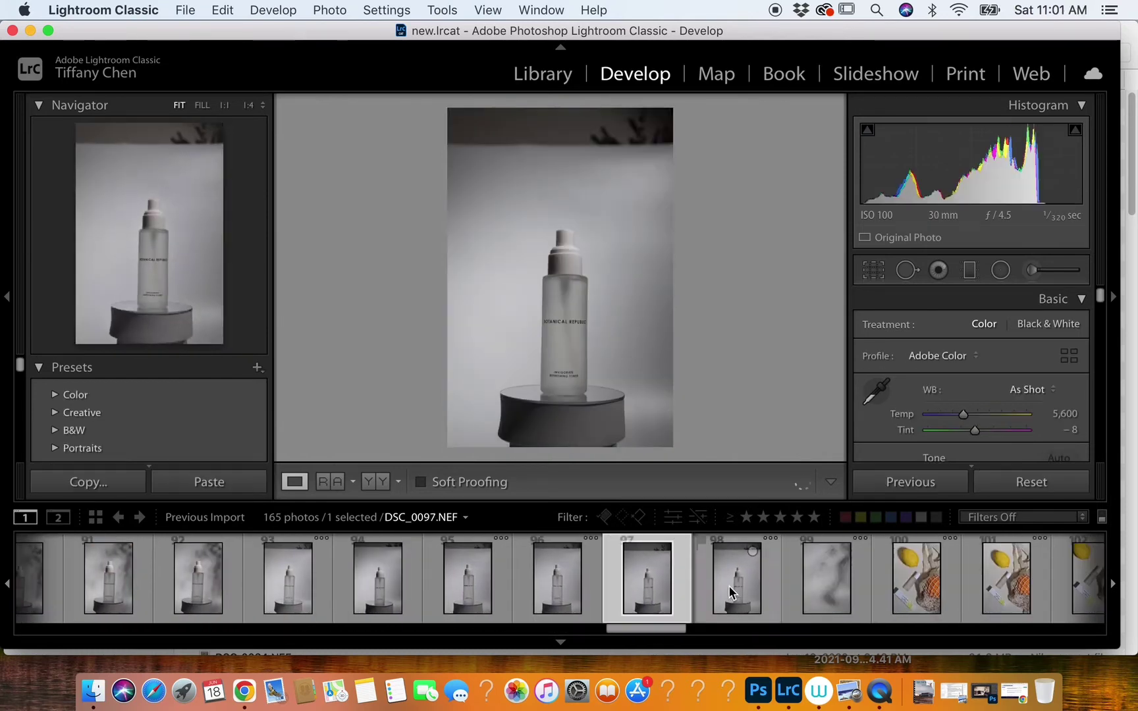
pyautogui.click(830, 580)
pyautogui.press('p')
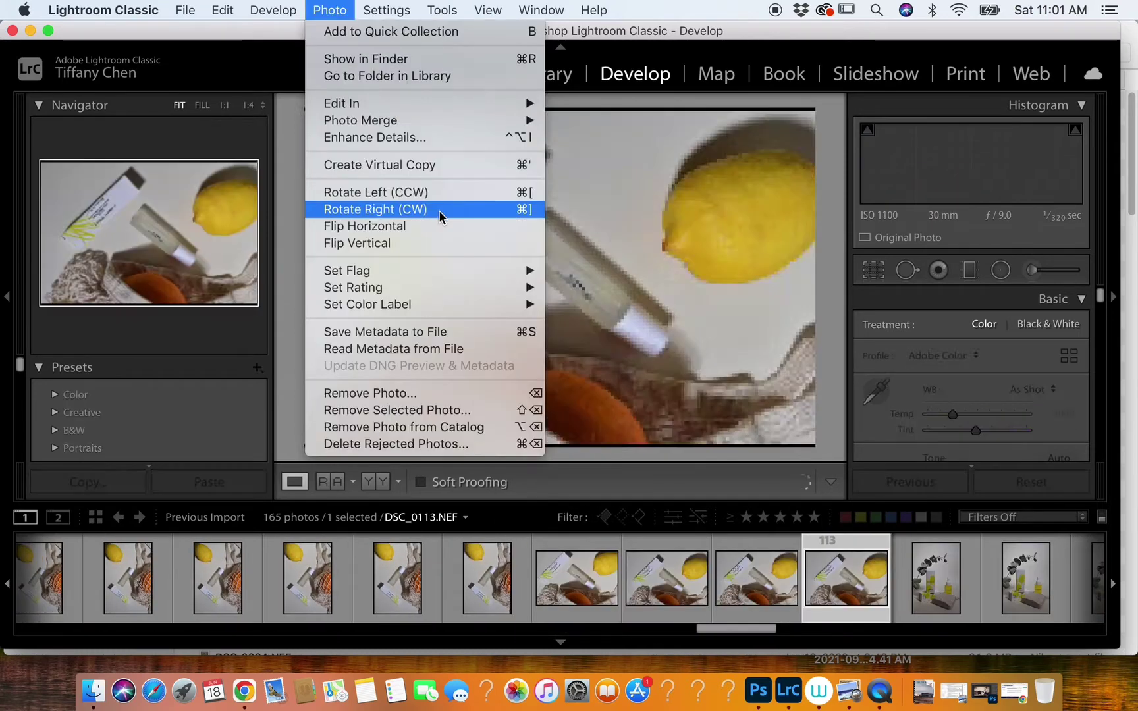
pyautogui.click(435, 212)
pyautogui.rightClick(627, 330)
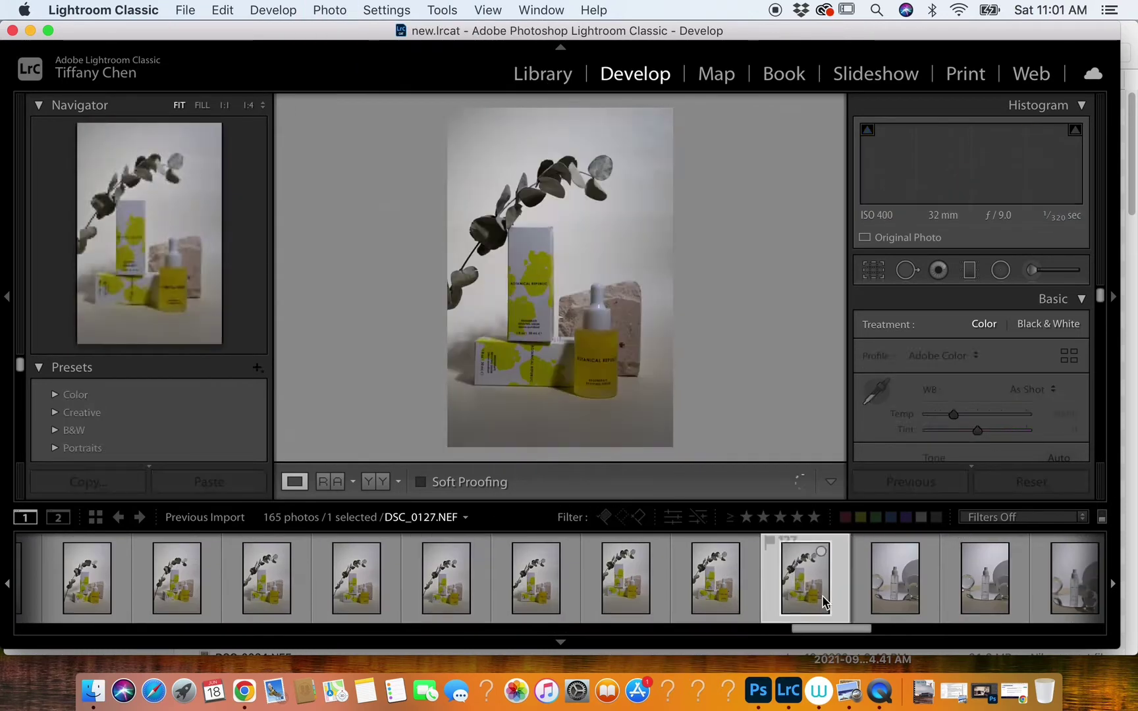
pyautogui.press('p')
# Step: Flag pink photo 159 as a pick and move on to the final photos near 165
pyautogui.scroll(-3, 623, 579)
pyautogui.click(623, 605)
pyautogui.press('Right')
pyautogui.press('Right')
pyautogui.press('Right')
pyautogui.press('Right')
pyautogui.press('Right')
pyautogui.press('Right')
pyautogui.press('p')
pyautogui.scroll(-3, 863, 578)
pyautogui.click(850, 580)
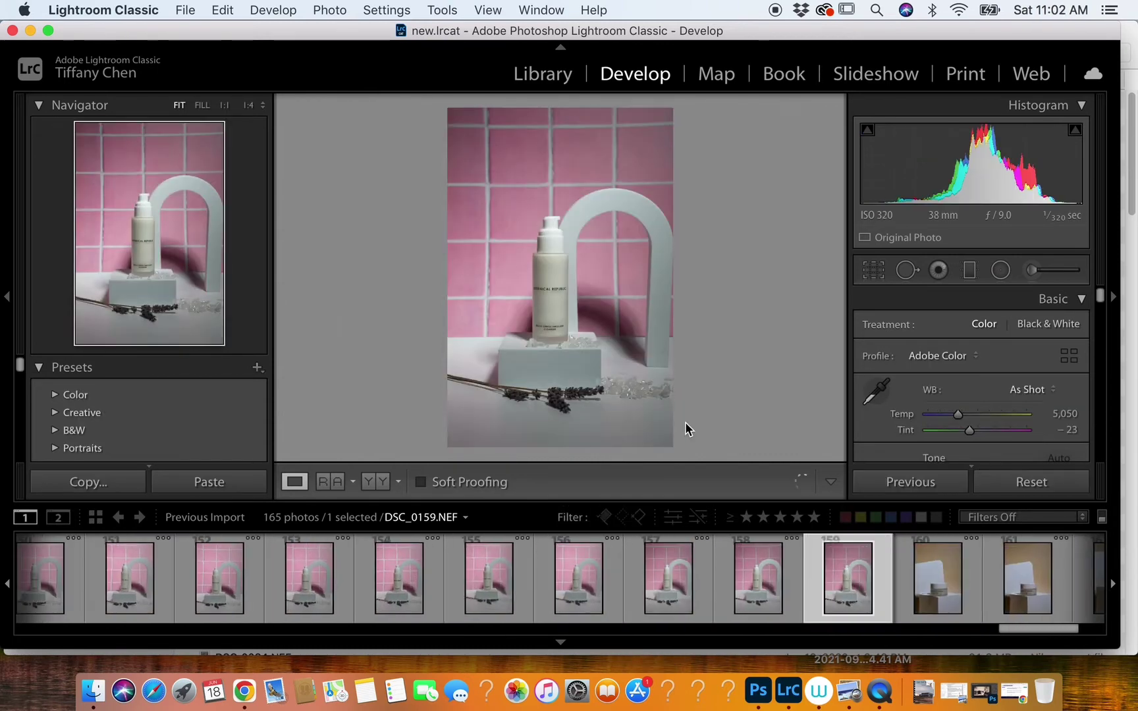
pyautogui.press('p')
pyautogui.press('Right')
pyautogui.press('Right')
pyautogui.press('Right')
pyautogui.press('Right')
pyautogui.press('Right')
pyautogui.press('Right')
# Step: Return to DSC_0019, the stacked yellow bottles, and dismiss the disk-almost-full notice
pyautogui.scroll(10, 658, 579)
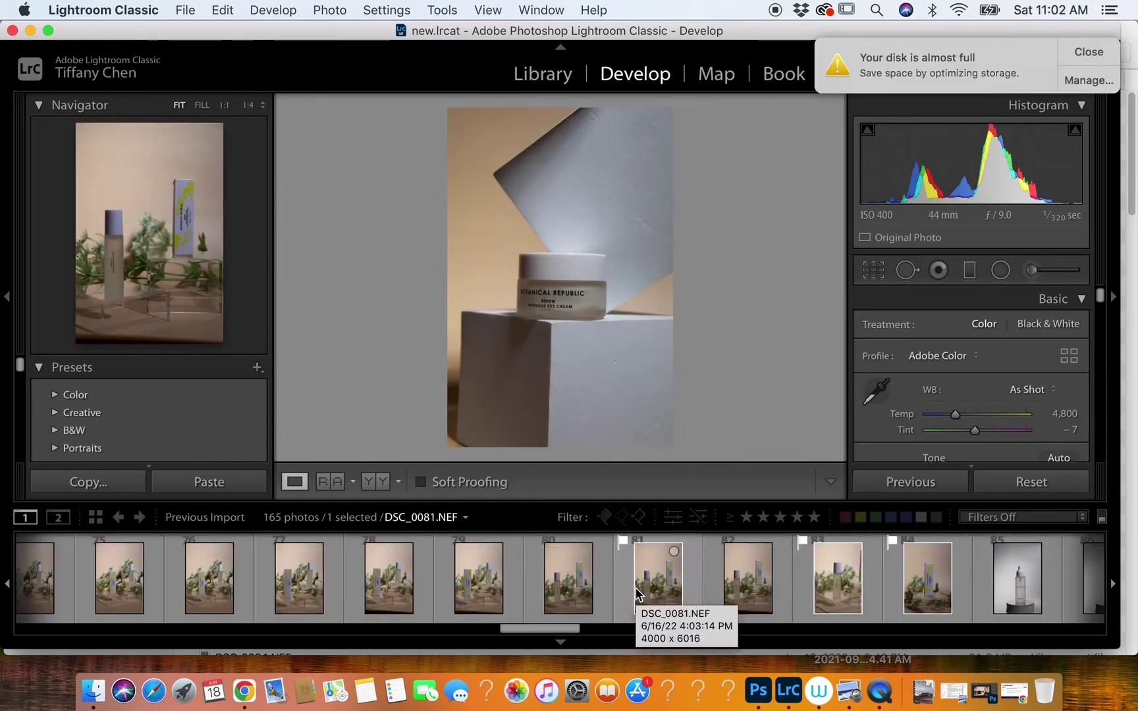
pyautogui.click(494, 565)
pyautogui.scroll(6, 492, 573)
pyautogui.click(431, 590)
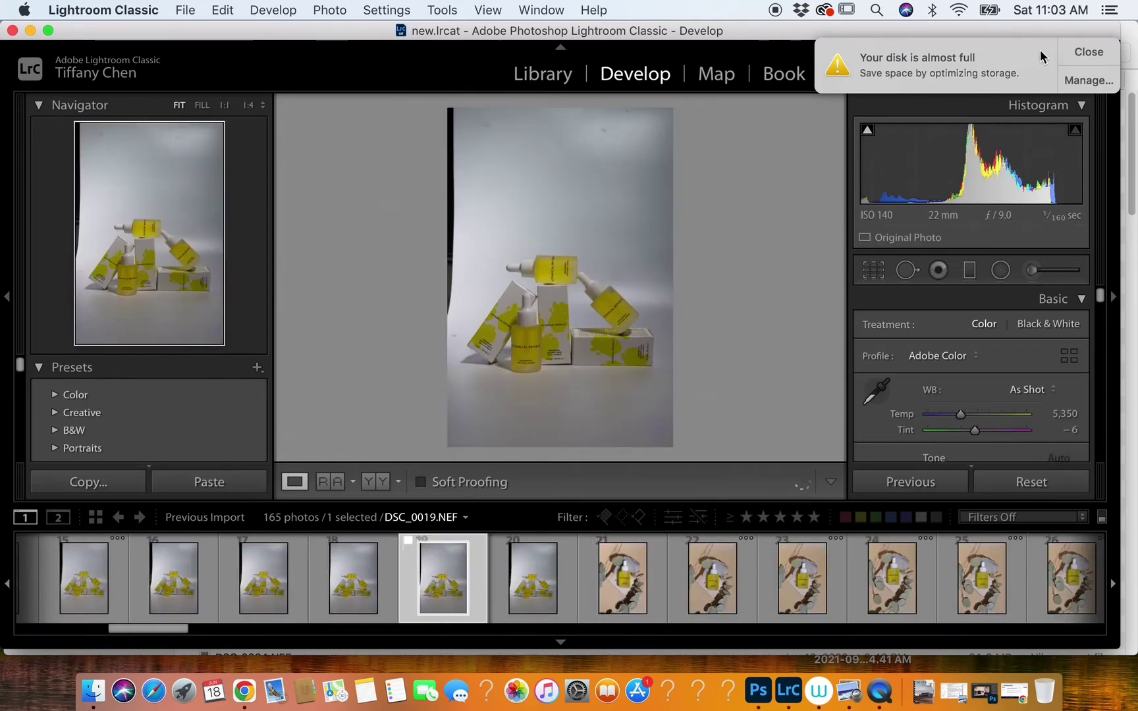
pyautogui.click(1080, 53)
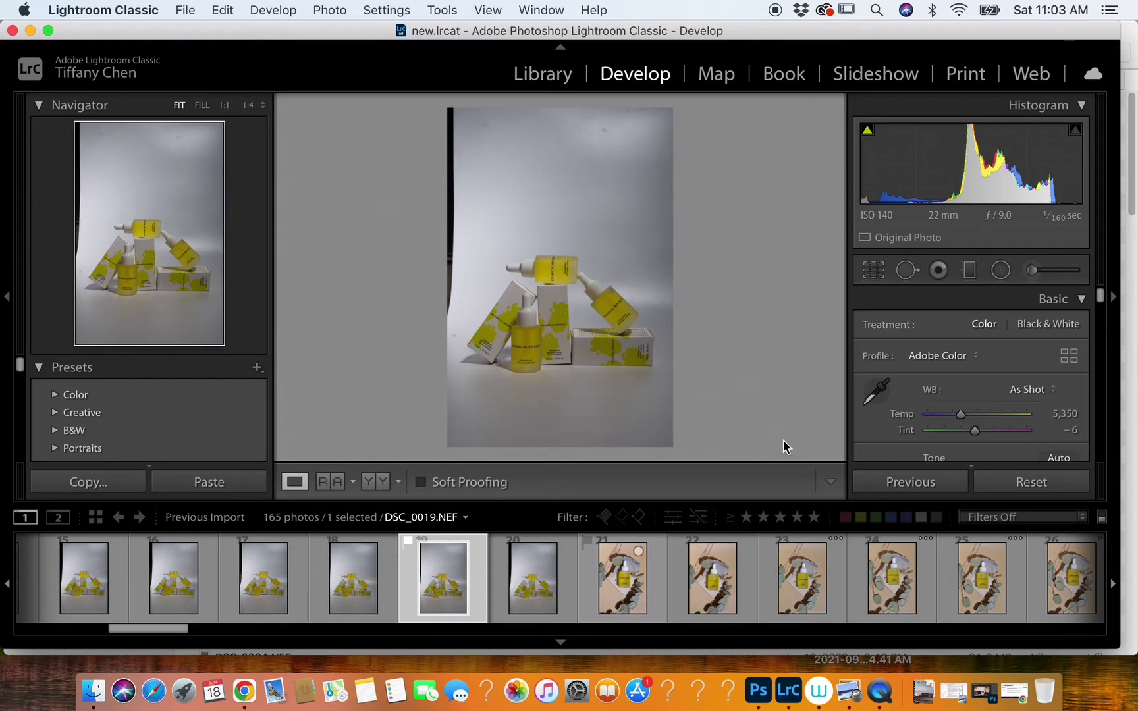
# Step: Auto-straighten DSC_0019 by −0.21° and pull the crop corners in to remove the dark left edge
pyautogui.click(874, 273)
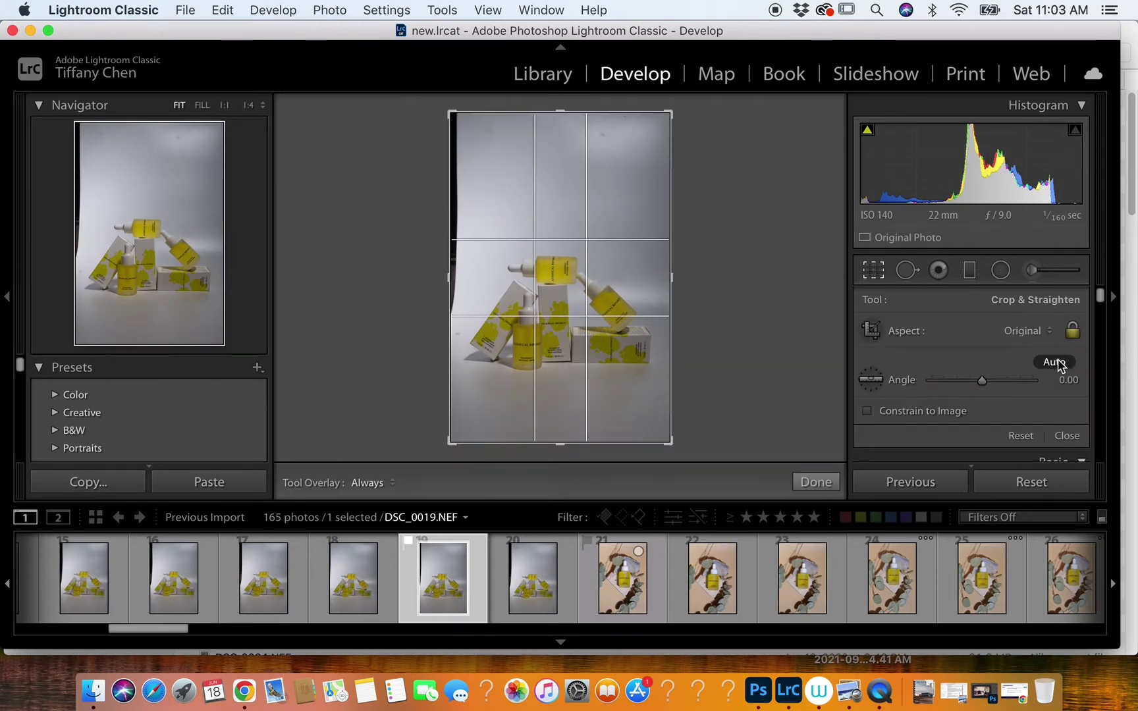
pyautogui.click(1055, 362)
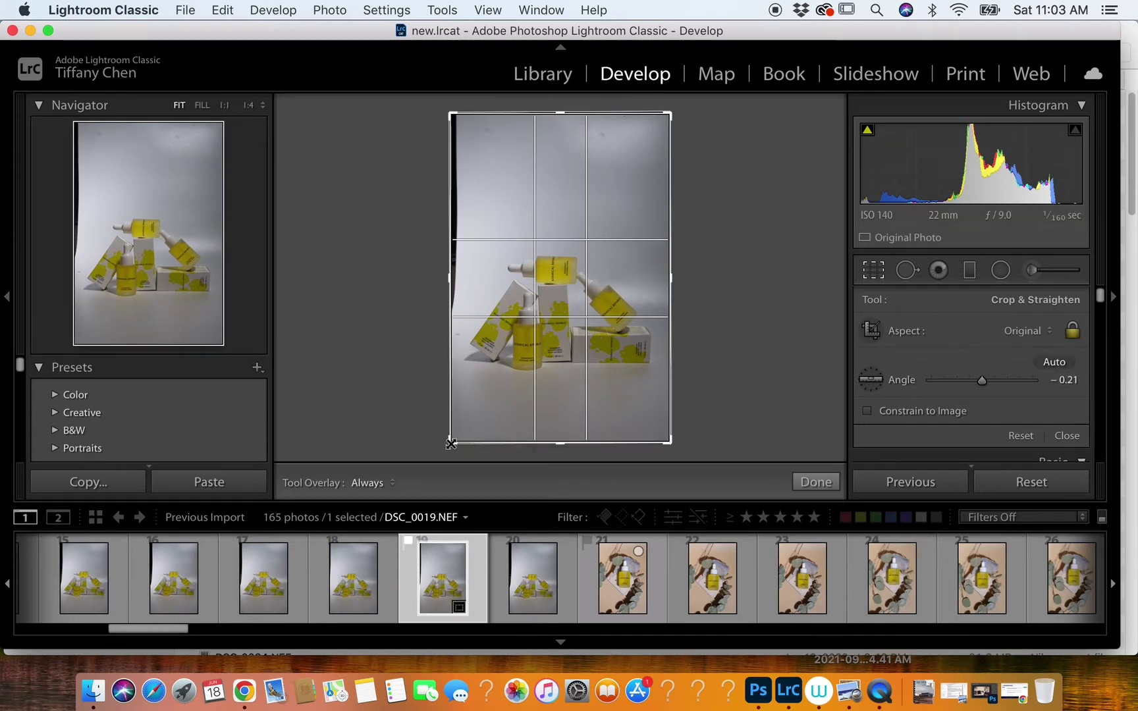
pyautogui.moveTo(450, 442); pyautogui.dragTo(457, 431)
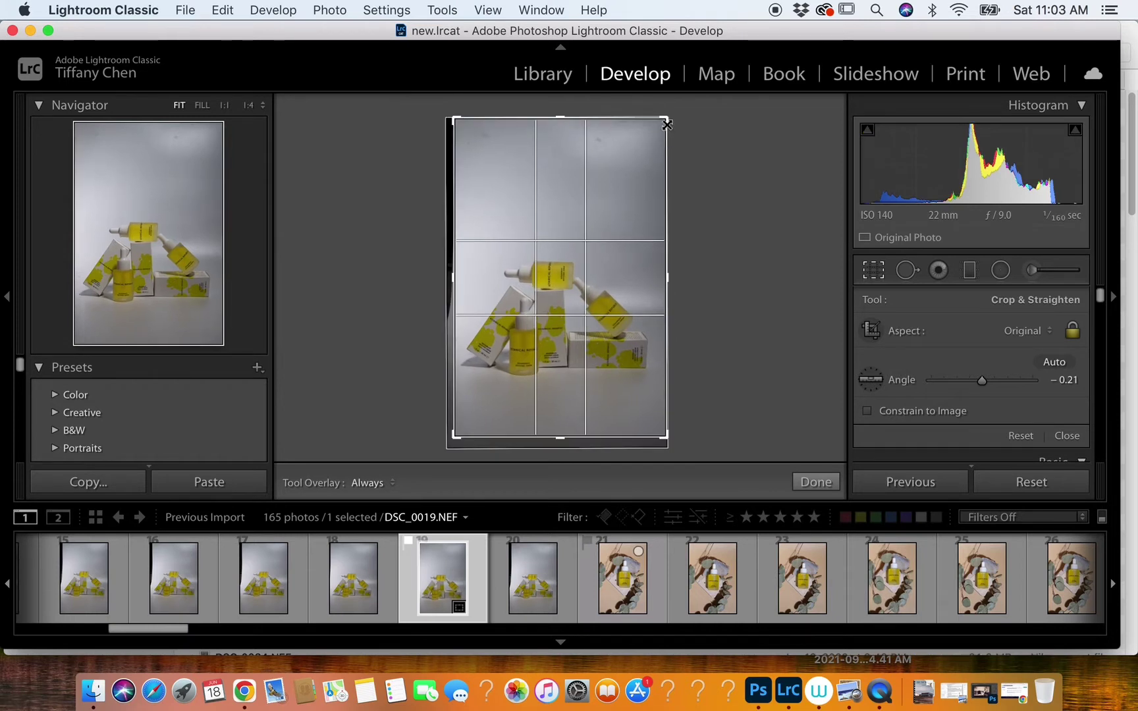
pyautogui.moveTo(666, 124); pyautogui.dragTo(666, 131)
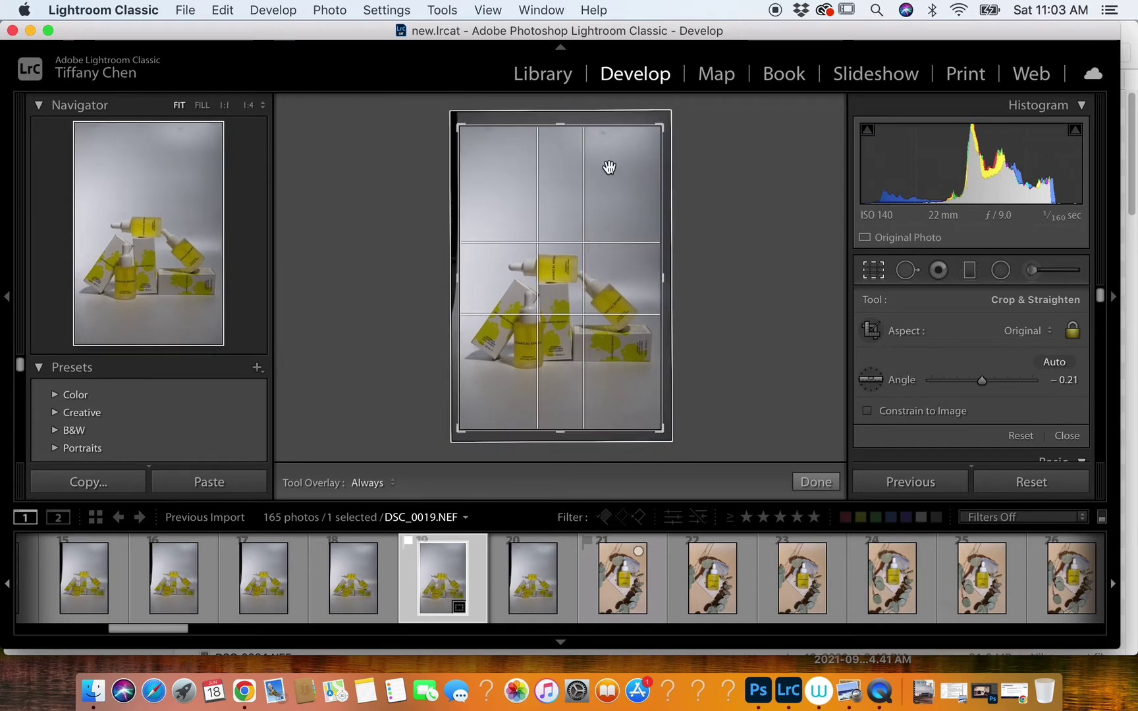
pyautogui.moveTo(610, 170); pyautogui.dragTo(610, 168)
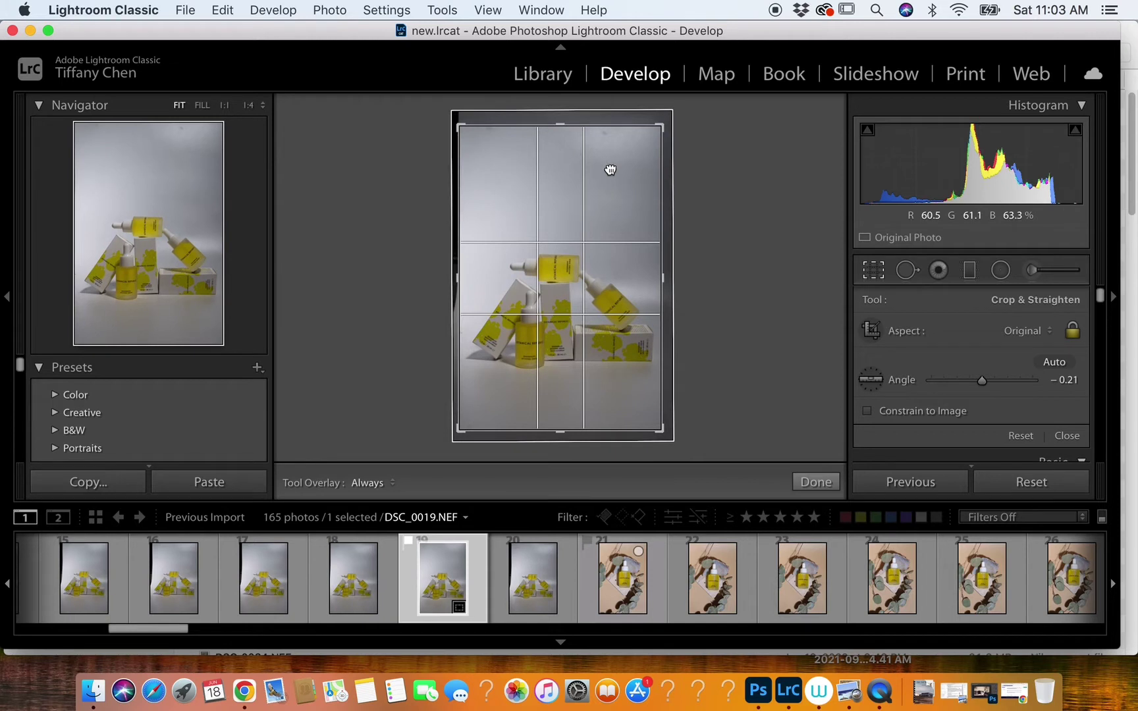
pyautogui.press('Return')
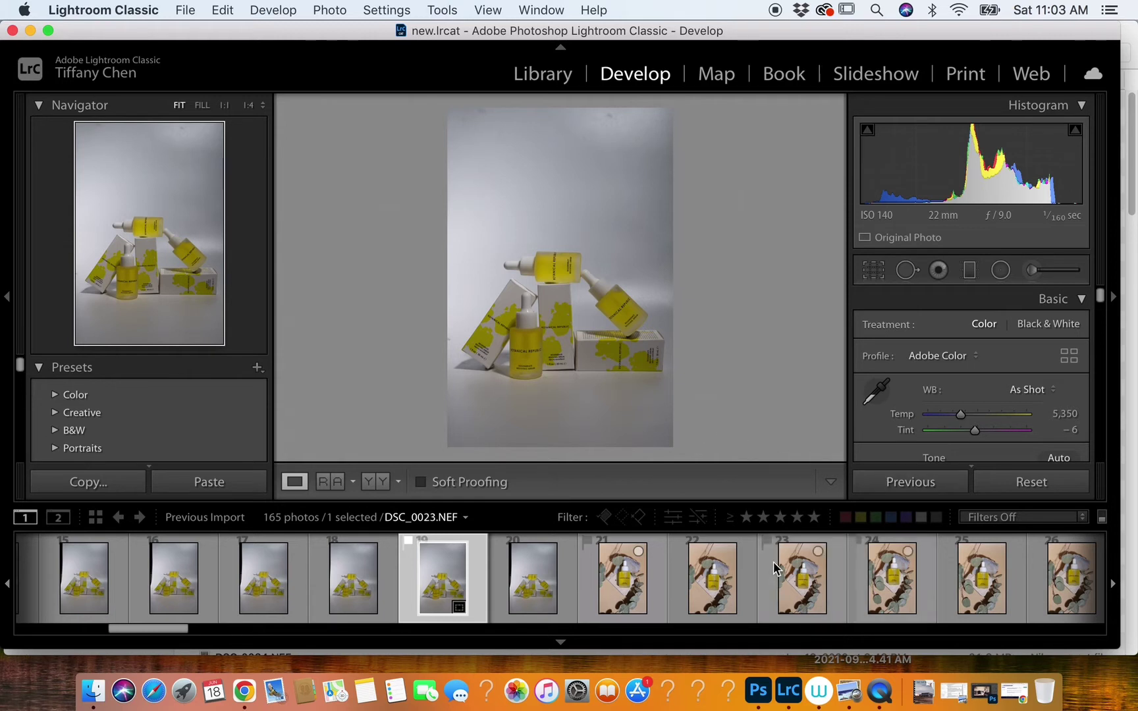
# Step: Raise Exposure to +0.70, lift the Shadows, and deepen Blacks to −45
pyautogui.scroll(-3, 975, 395)
pyautogui.scroll(-2, 975, 395)
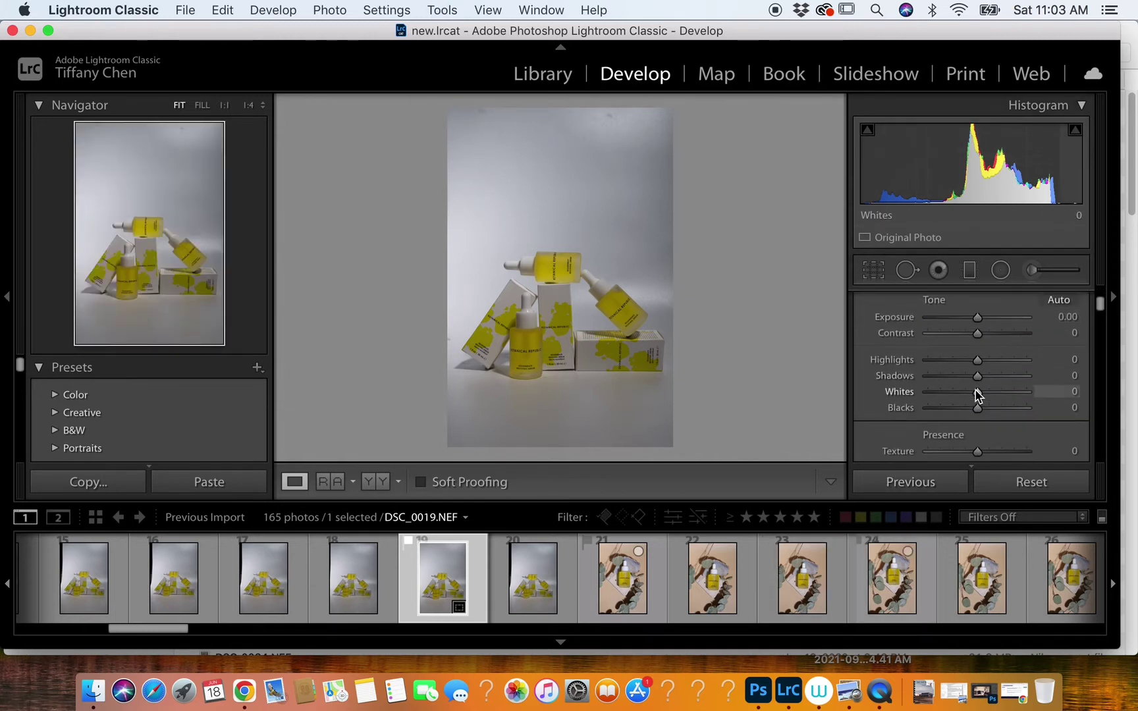
pyautogui.scroll(1, 977, 395)
pyautogui.moveTo(979, 346); pyautogui.dragTo(985, 346)
pyautogui.click(996, 400)
pyautogui.moveTo(996, 403); pyautogui.dragTo(1005, 400)
pyautogui.click(954, 433)
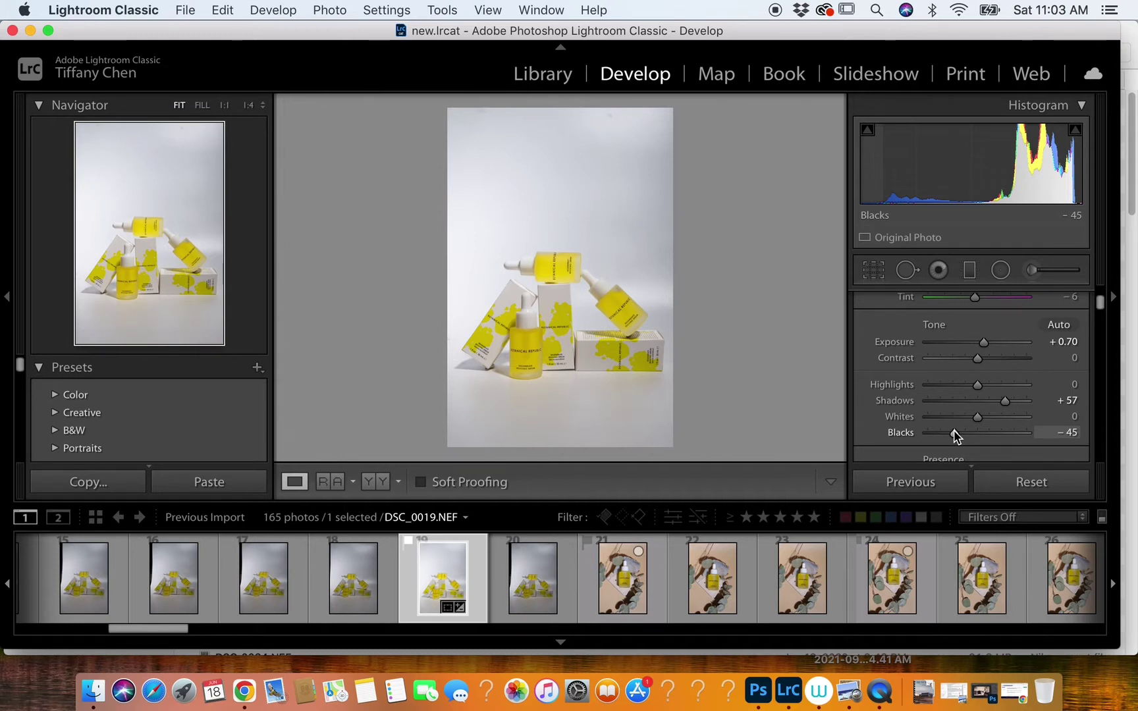
# Step: Increase Contrast and Whites, fine-tune Exposure, and raise Clarity to +10
pyautogui.moveTo(978, 359); pyautogui.dragTo(999, 369)
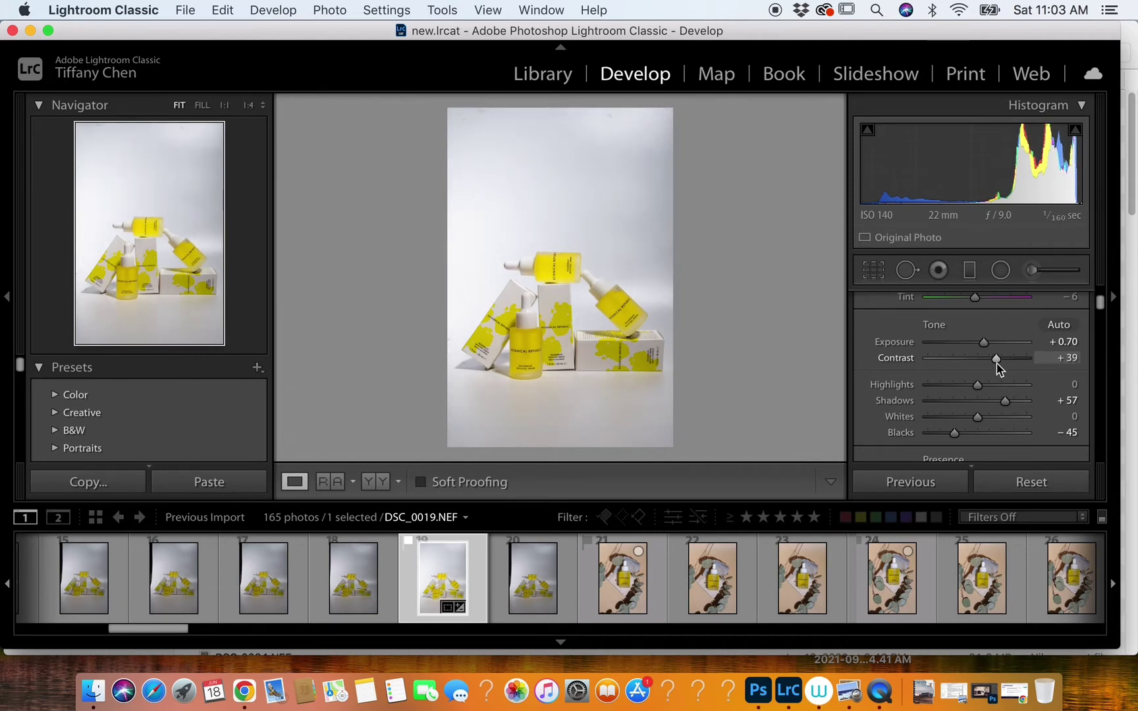
pyautogui.moveTo(984, 349); pyautogui.dragTo(965, 391)
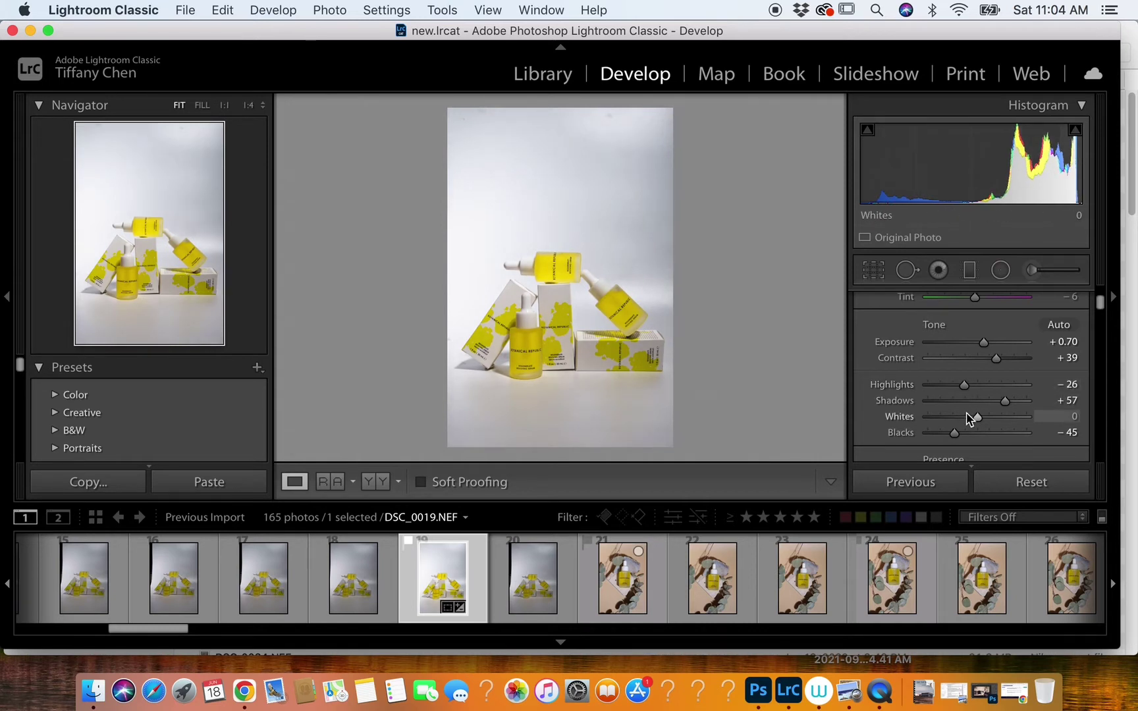
pyautogui.moveTo(970, 417); pyautogui.dragTo(994, 422)
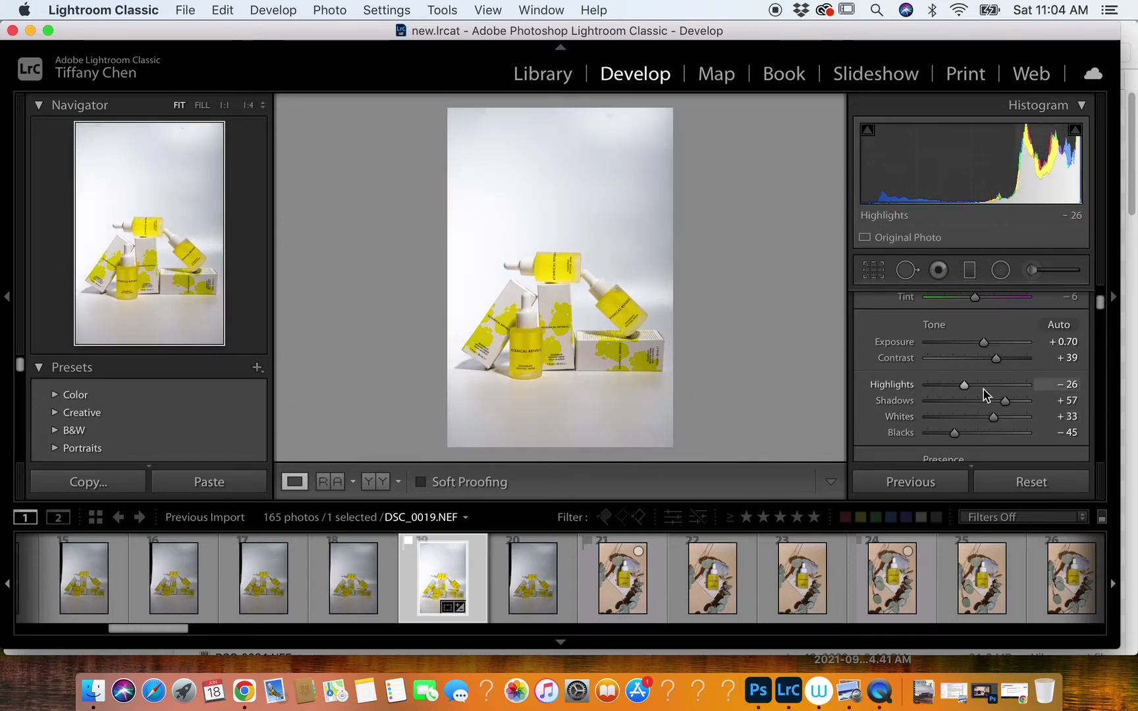
pyautogui.scroll(-5, 985, 386)
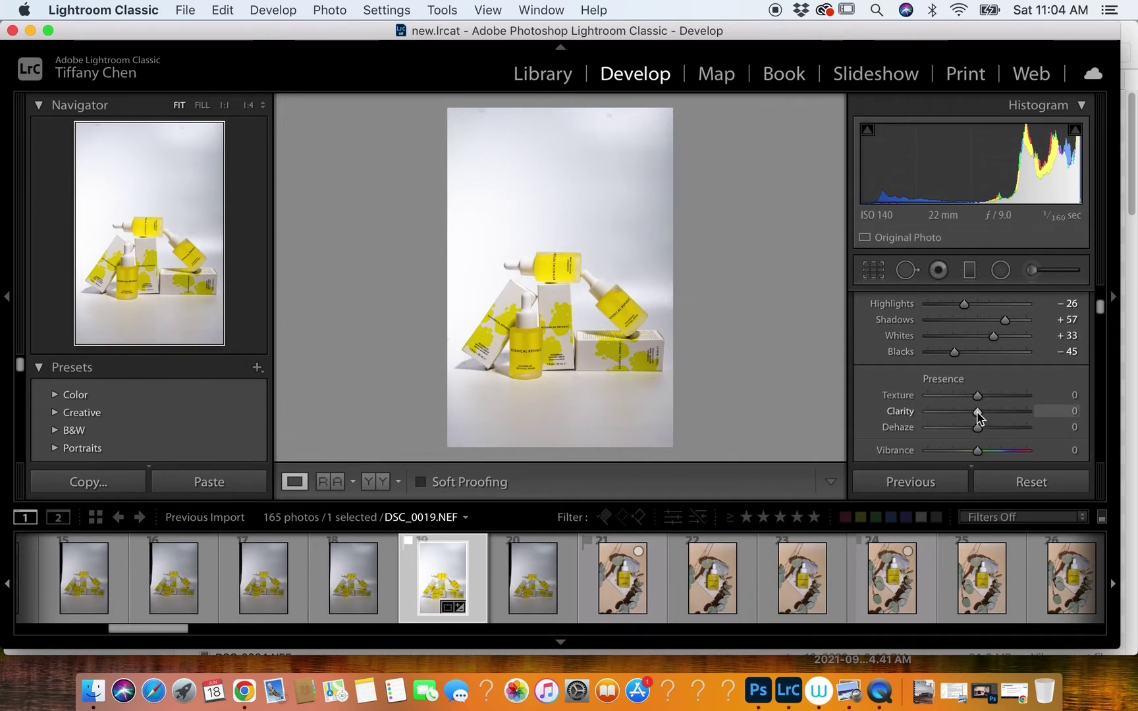
pyautogui.moveTo(980, 411); pyautogui.dragTo(983, 413)
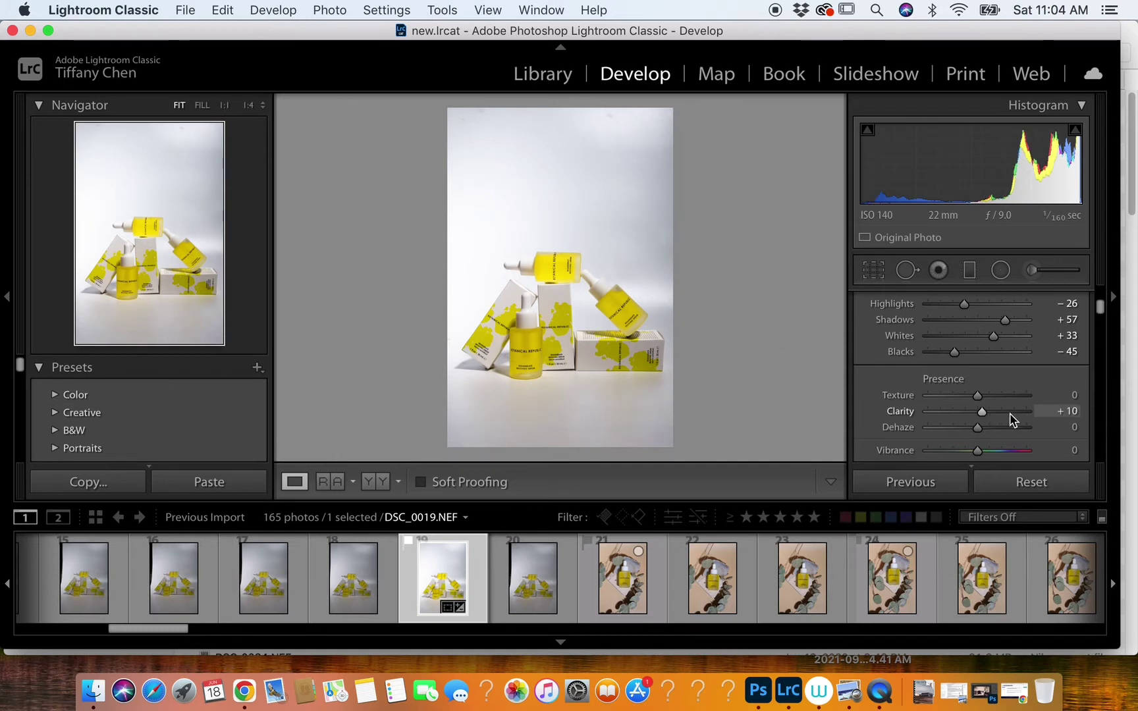
# Step: Enable Profile Corrections in Lens Corrections to apply the Nikon AF-S DX profile
pyautogui.scroll(-15, 1009, 418)
pyautogui.scroll(-5, 1010, 418)
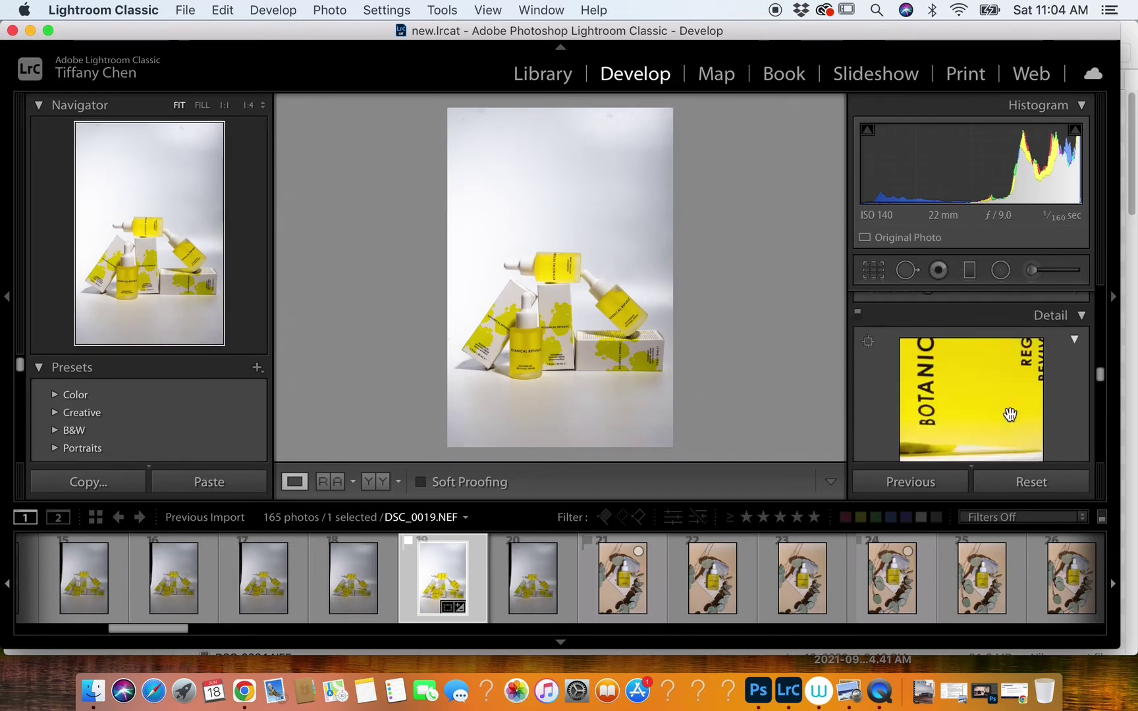
pyautogui.scroll(6, 1012, 419)
pyautogui.scroll(-6, 1012, 420)
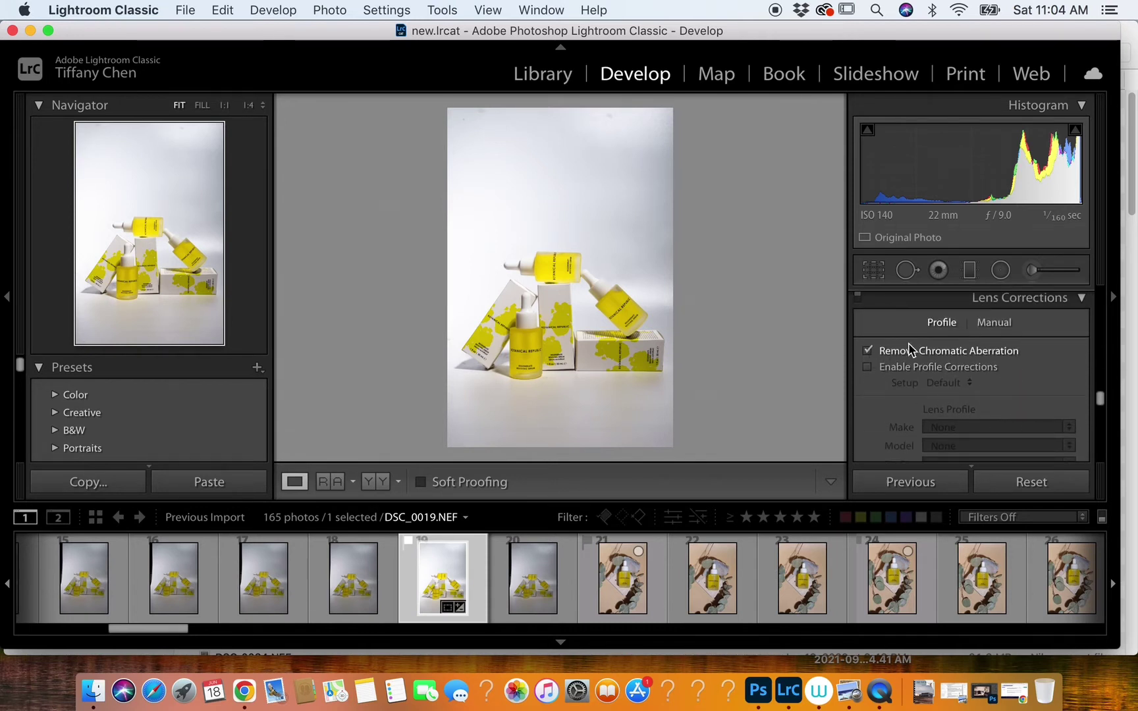
pyautogui.click(868, 367)
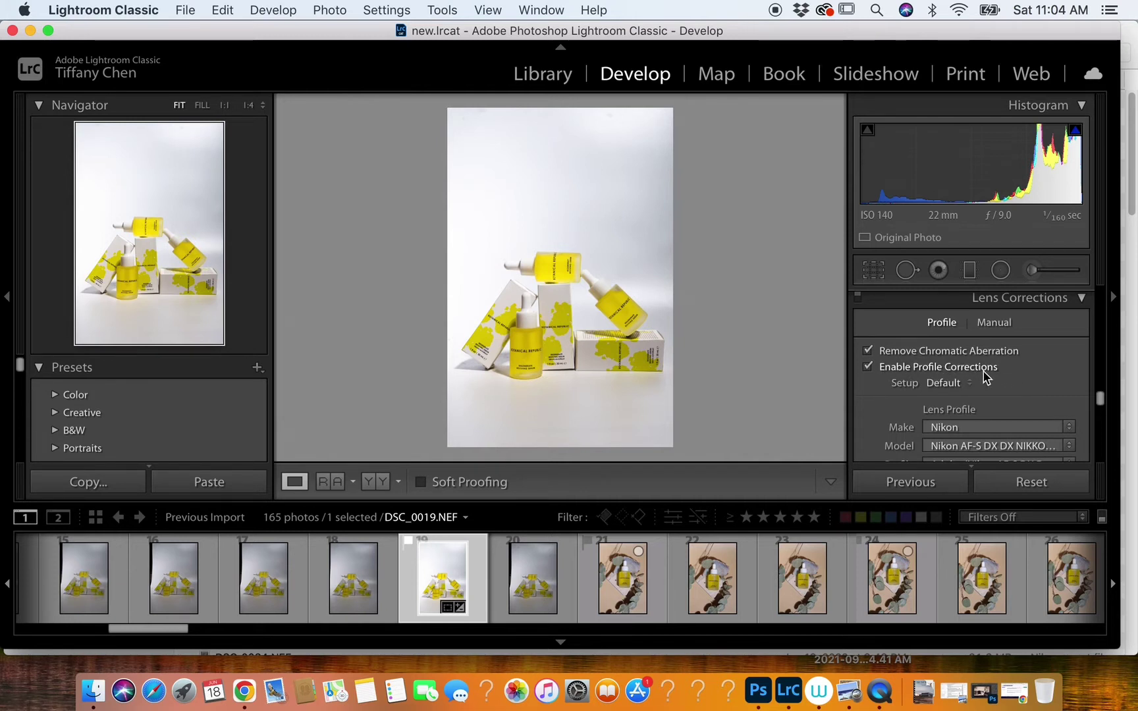
pyautogui.scroll(1, 1012, 386)
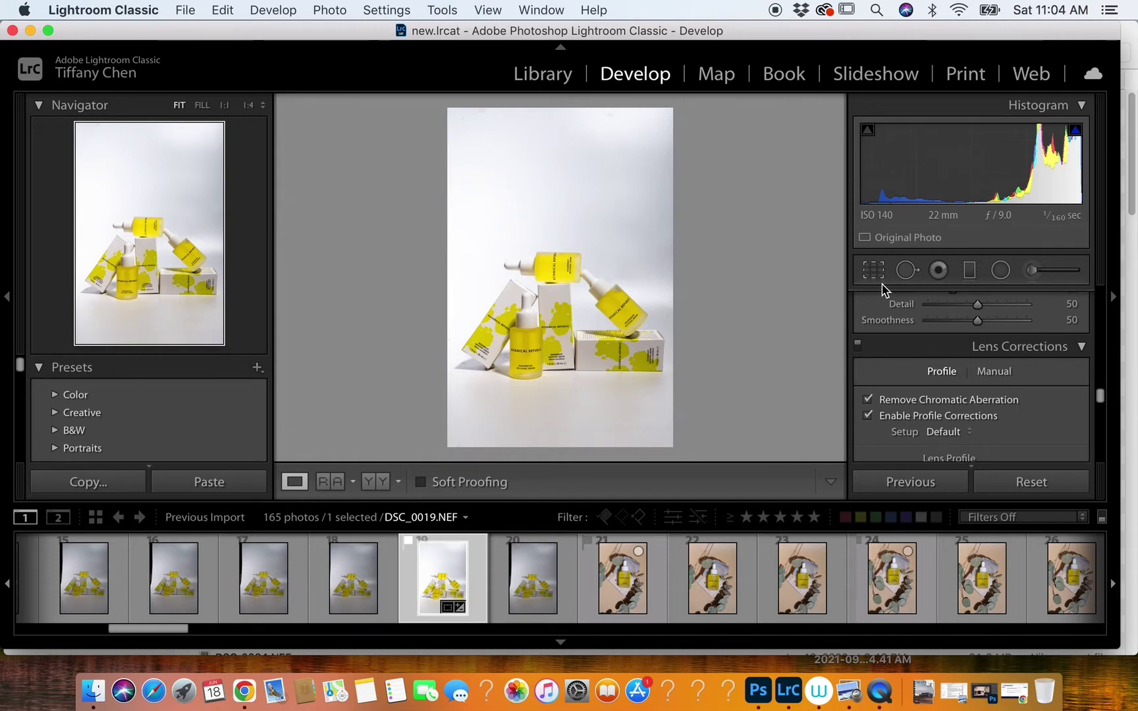
# Step: Bring up Export One File for DSC_0019 and set the File Naming custom text to 'br'
pyautogui.rightClick(611, 288)
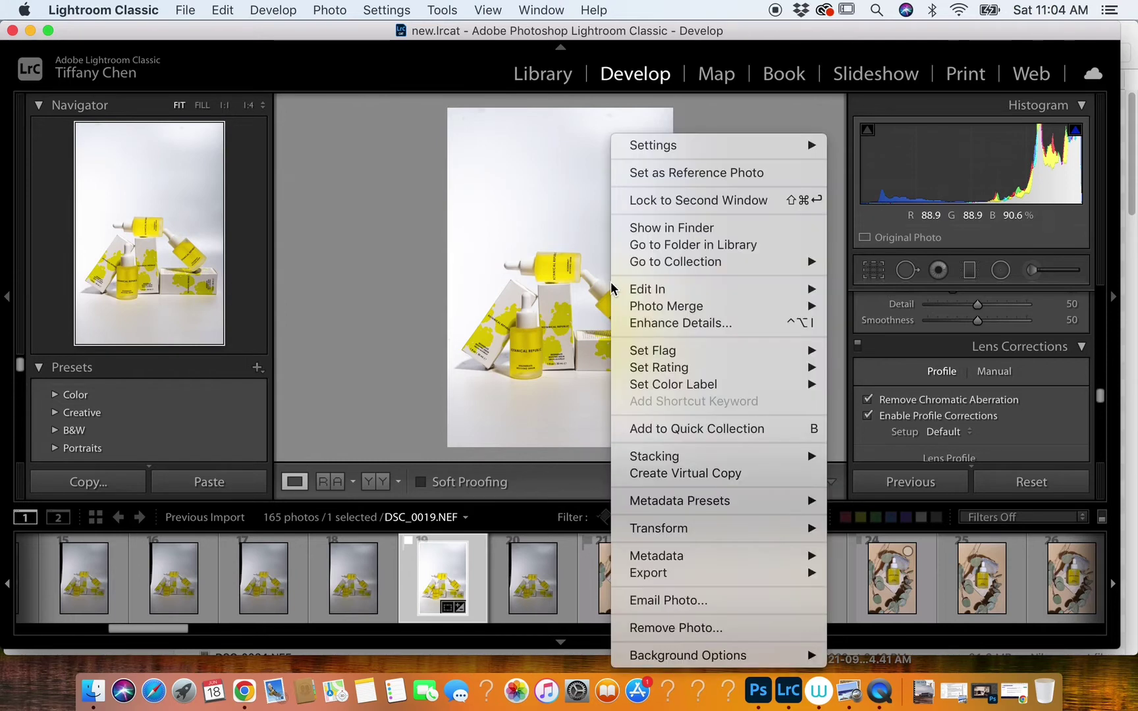
pyautogui.moveTo(702, 577)
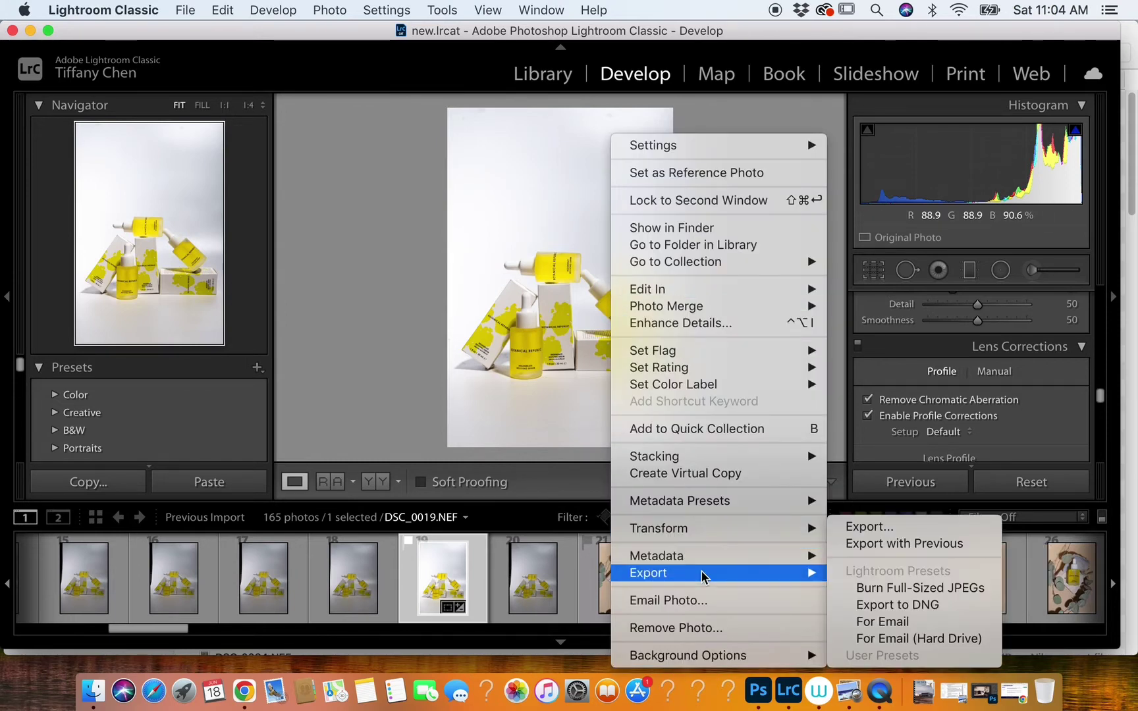
pyautogui.click(860, 527)
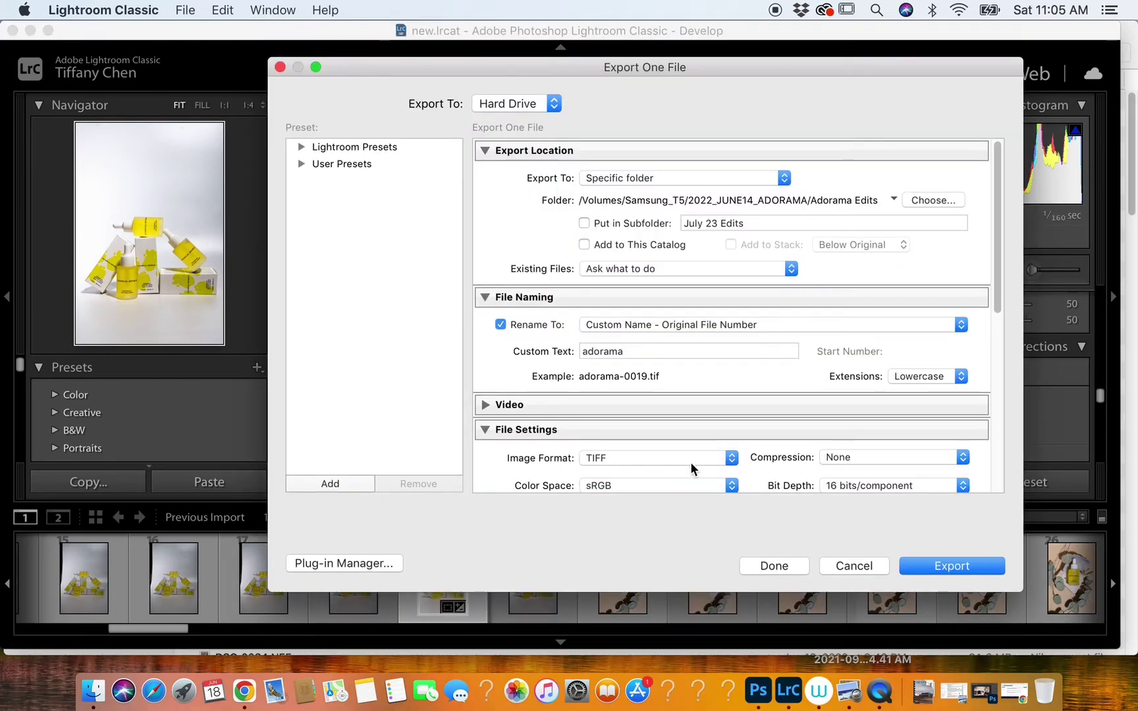
pyautogui.doubleClick(667, 354)
pyautogui.write('bb')
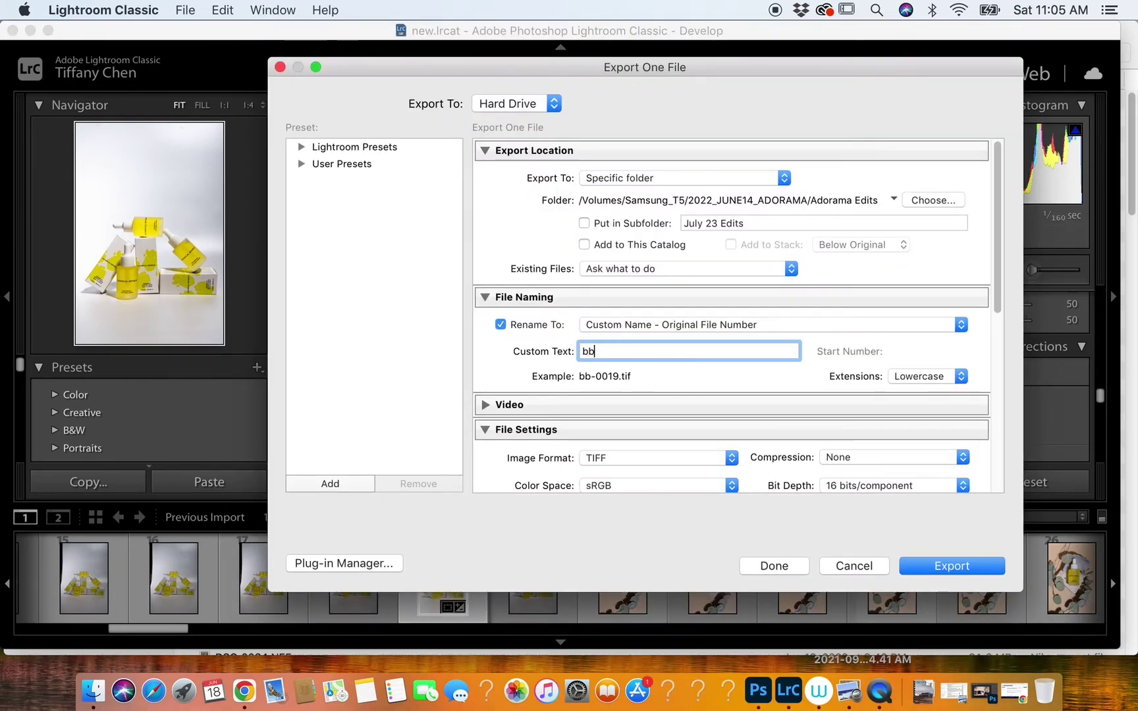
pyautogui.press('BackSpace')
pyautogui.write('r')
pyautogui.click(922, 201)
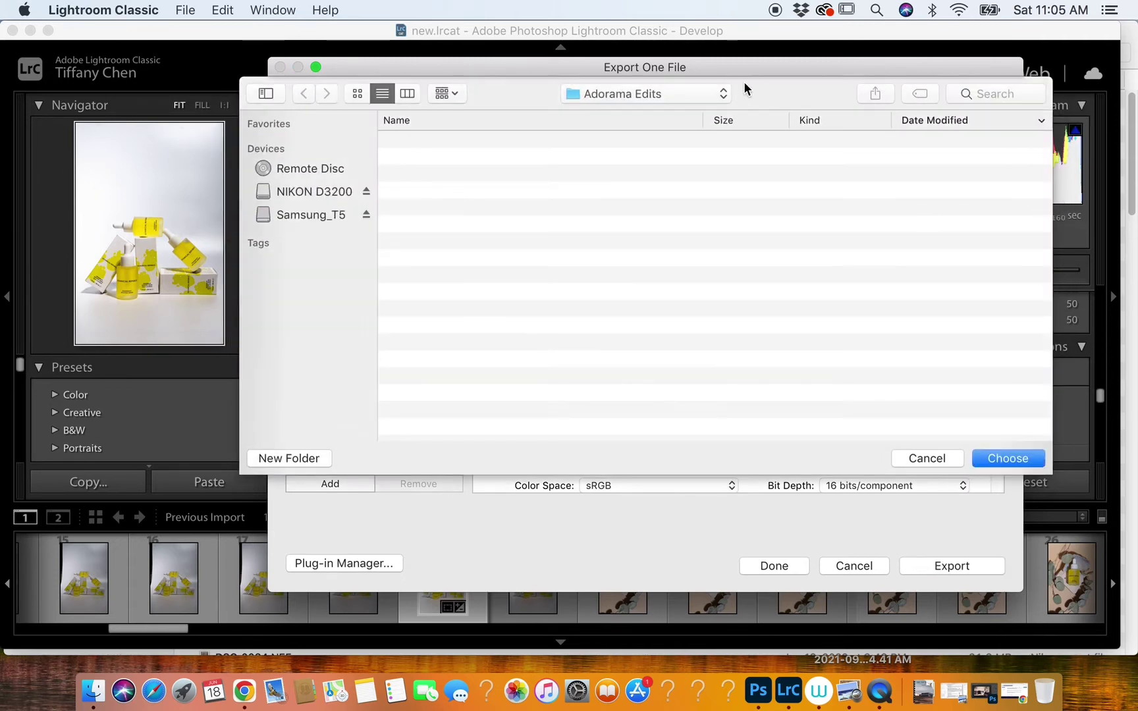
# Step: Set Samsung_T5 > Botanical Republic > BR Shoot #8 Edits as destination and export the TIFF
pyautogui.click(635, 93)
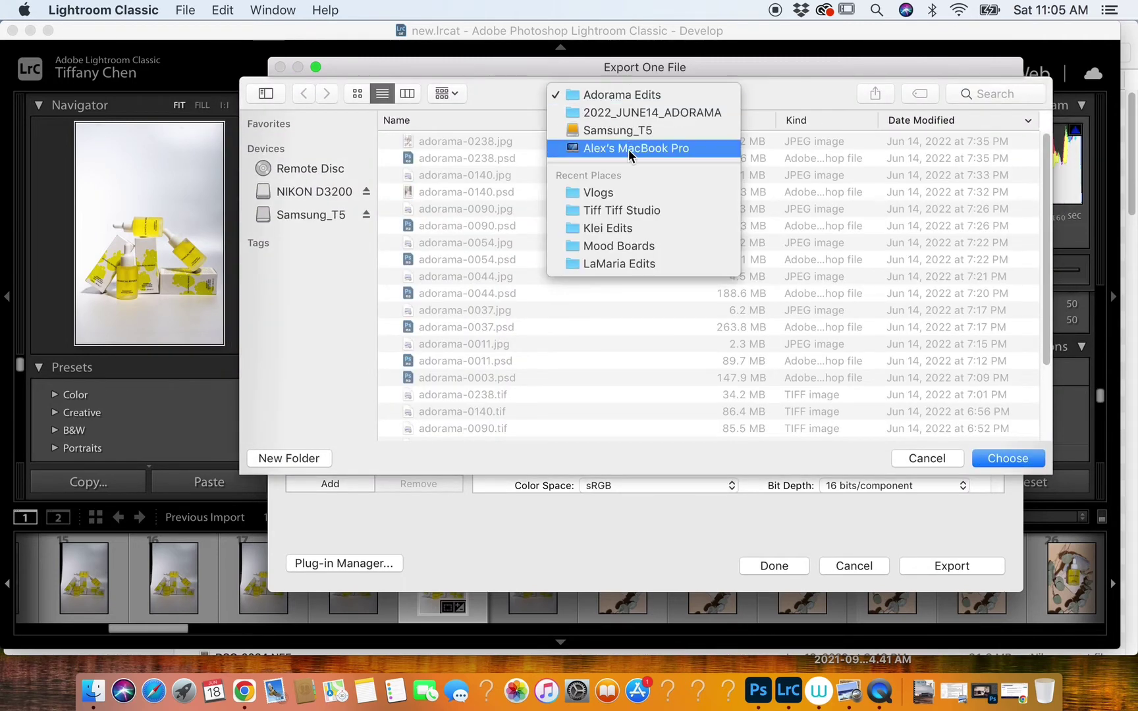
pyautogui.click(622, 132)
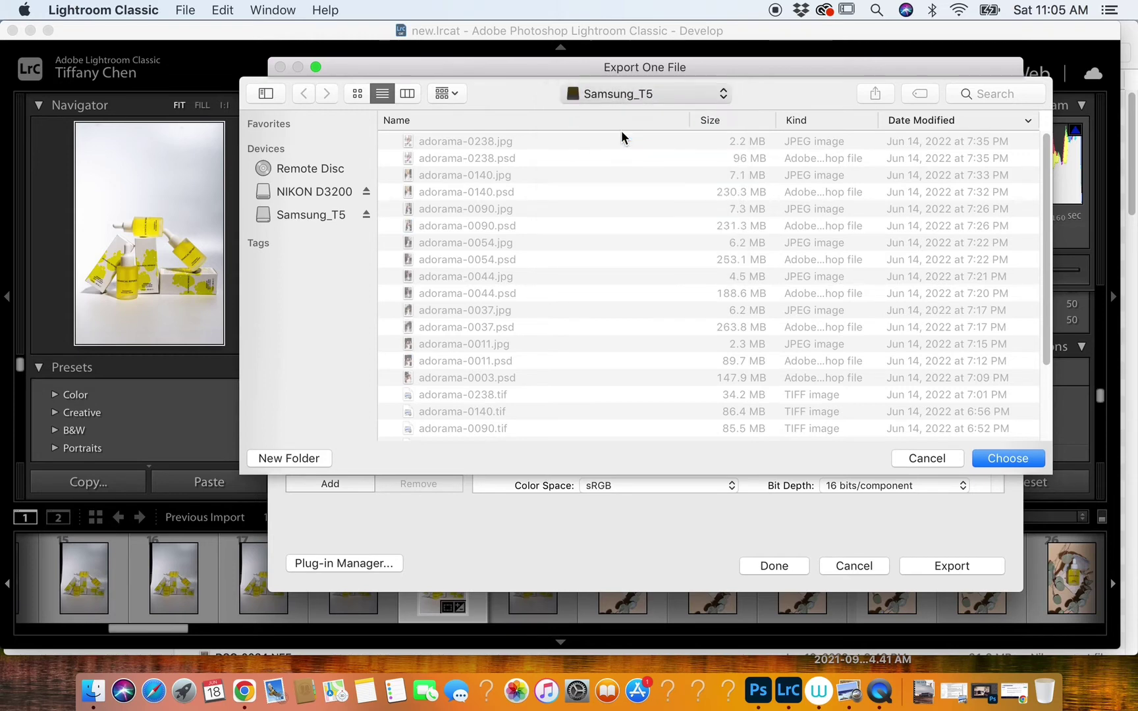
pyautogui.click(430, 121)
pyautogui.scroll(-5, 466, 302)
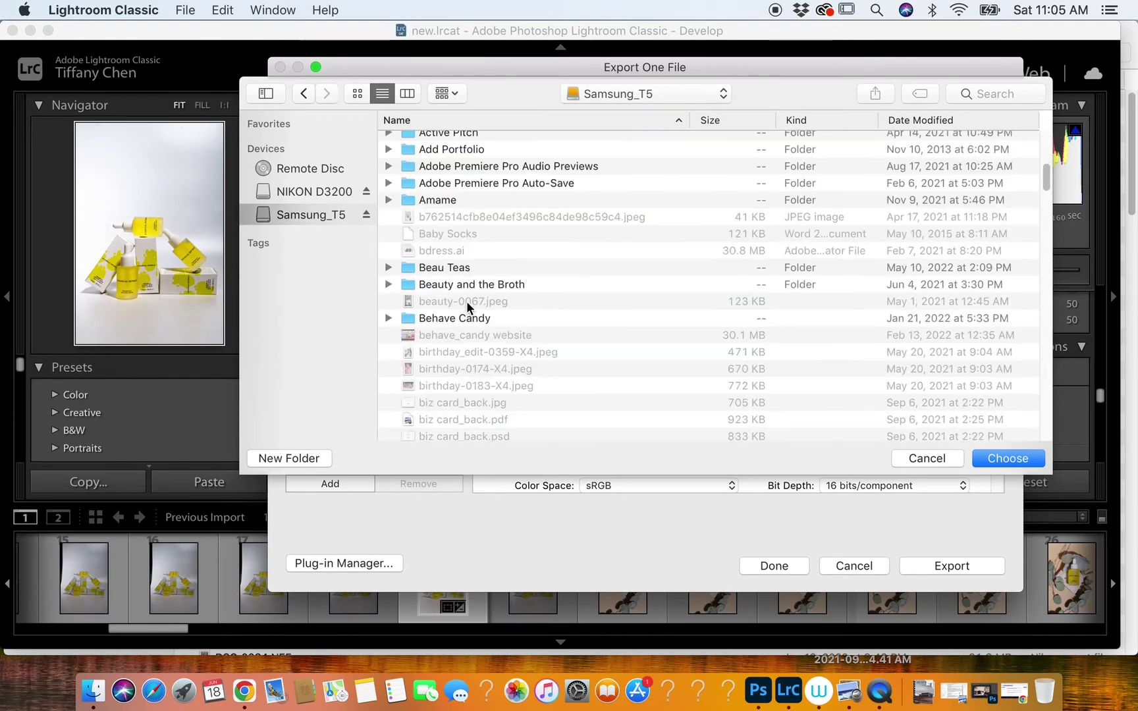
pyautogui.scroll(-5, 465, 302)
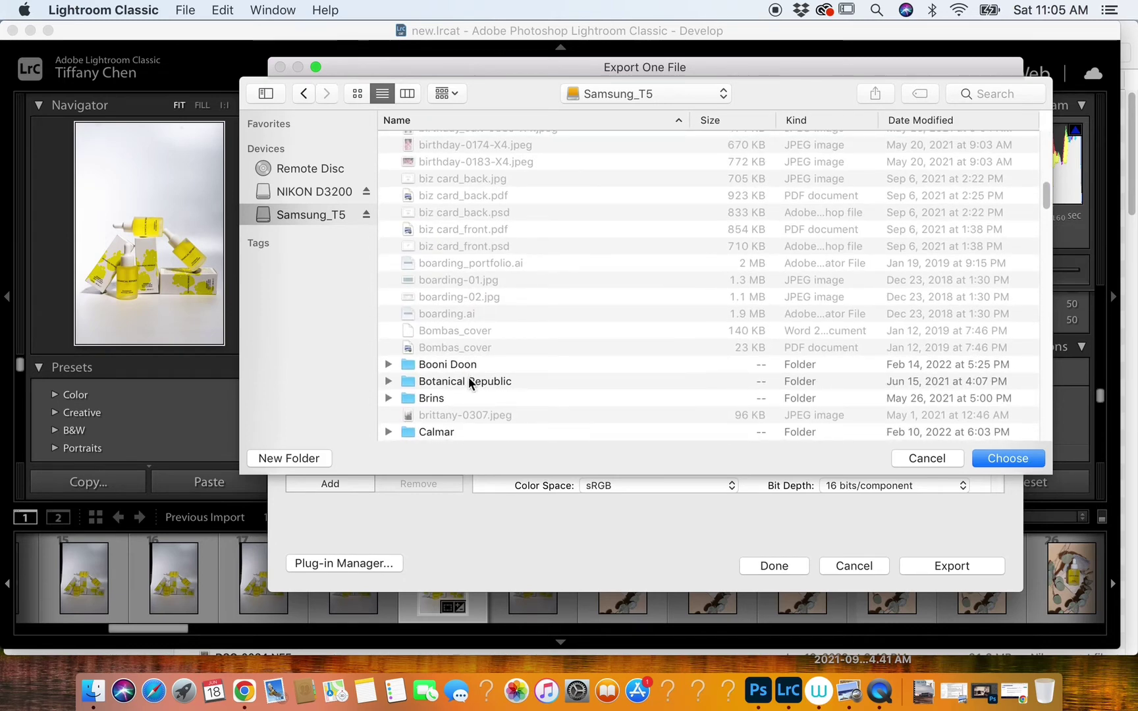
pyautogui.doubleClick(469, 381)
pyautogui.doubleClick(450, 262)
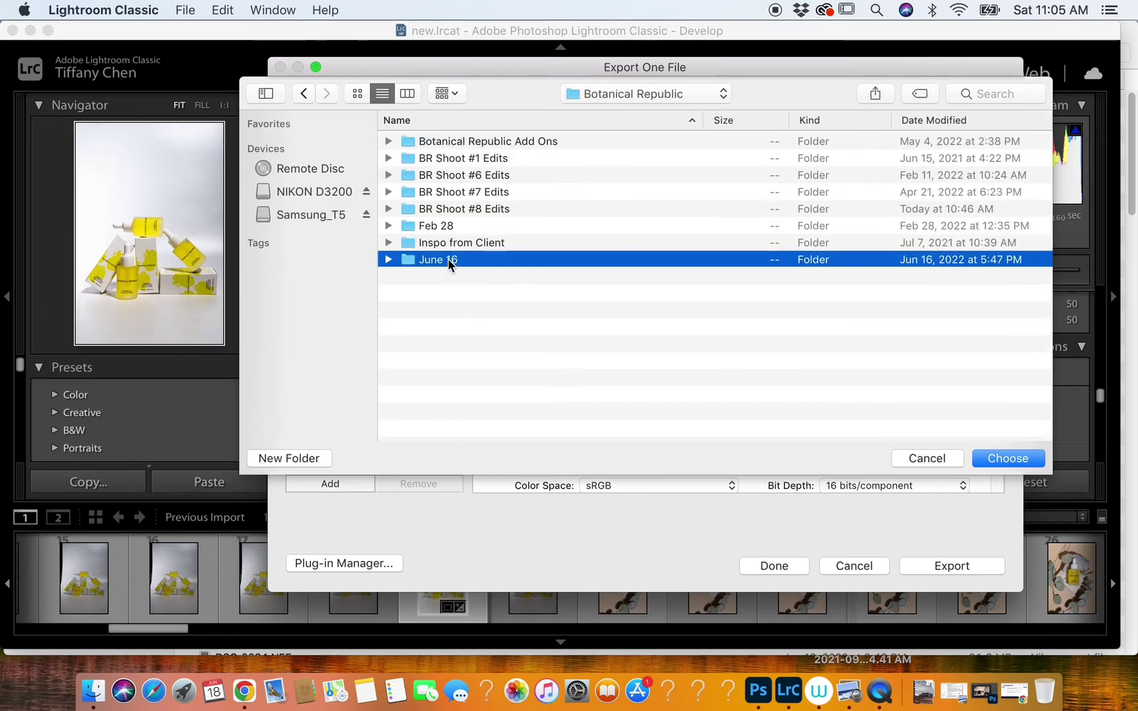
pyautogui.click(302, 93)
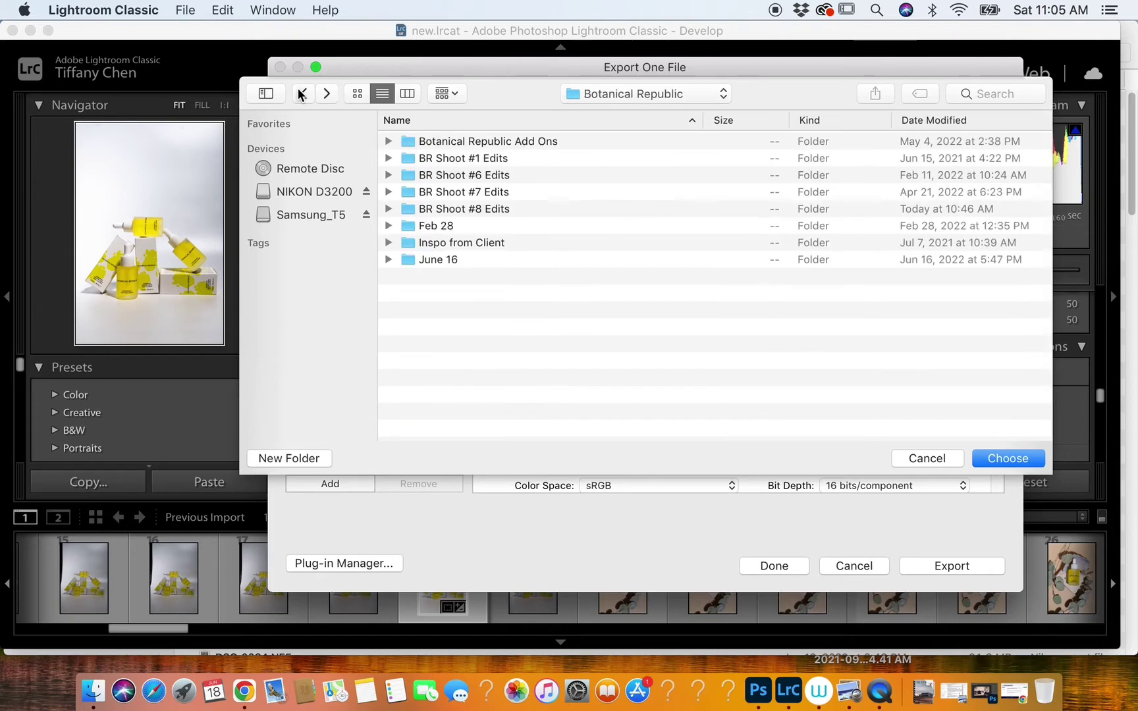
pyautogui.doubleClick(465, 209)
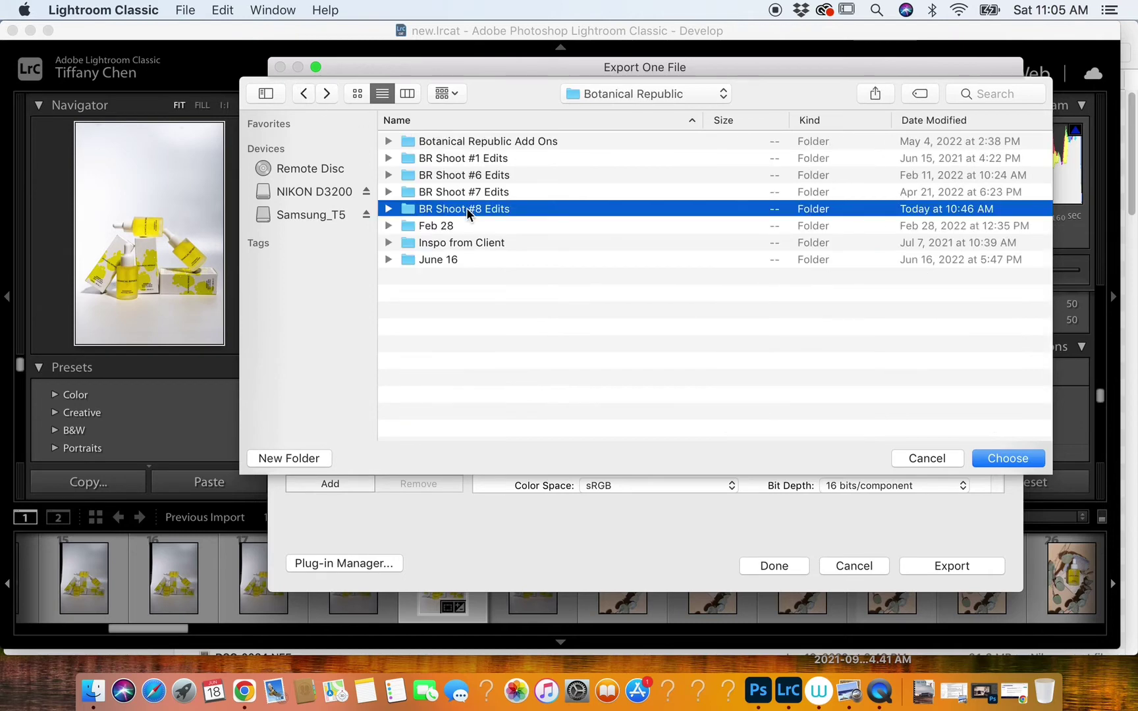
pyautogui.click(1012, 462)
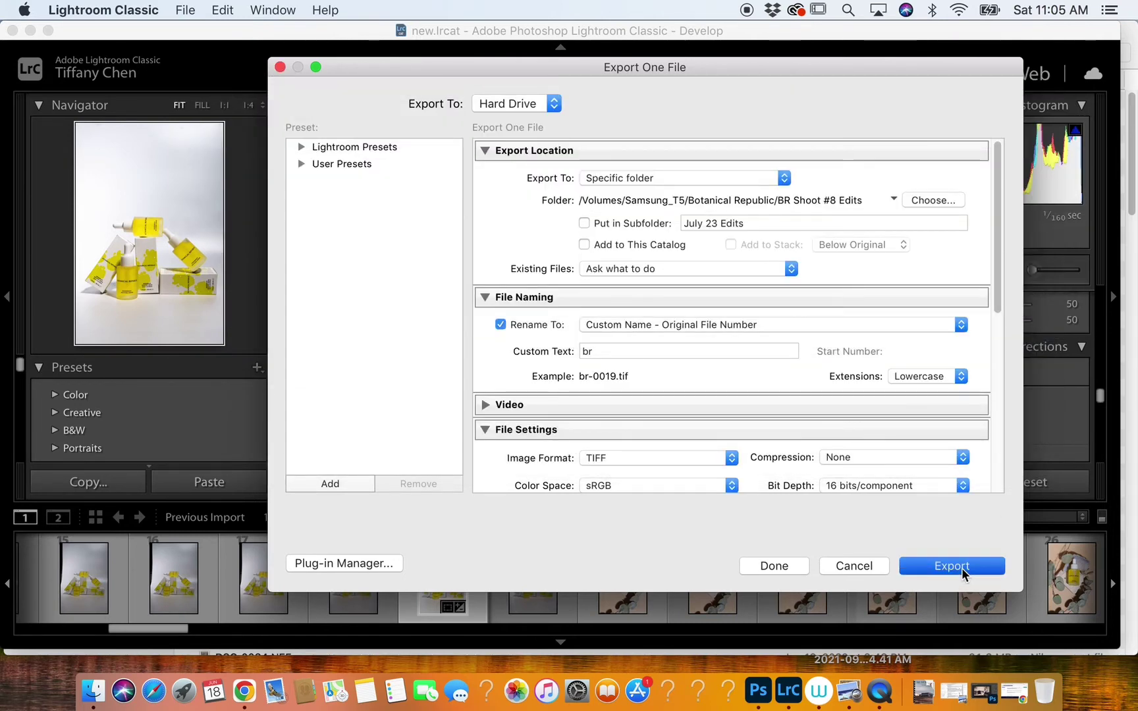
pyautogui.click(952, 565)
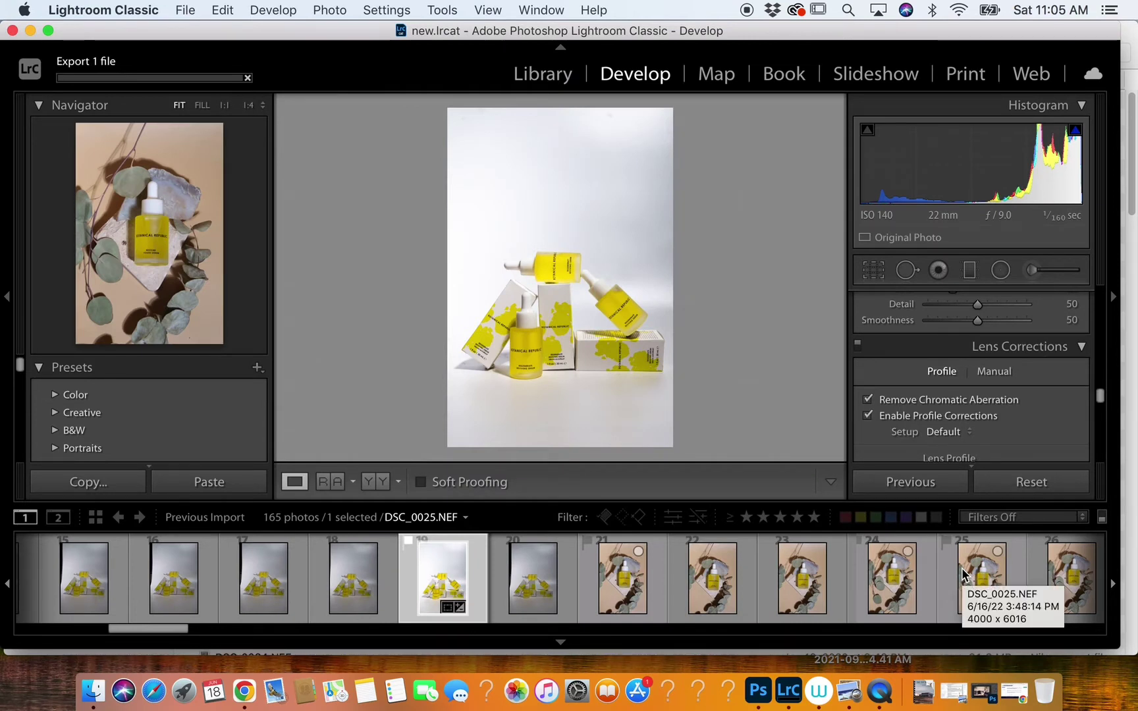
# Step: Move through the filmstrip past eucalyptus photo DSC_0027 to photo 34
pyautogui.hscroll(5, 961, 574)
pyautogui.click(957, 575)
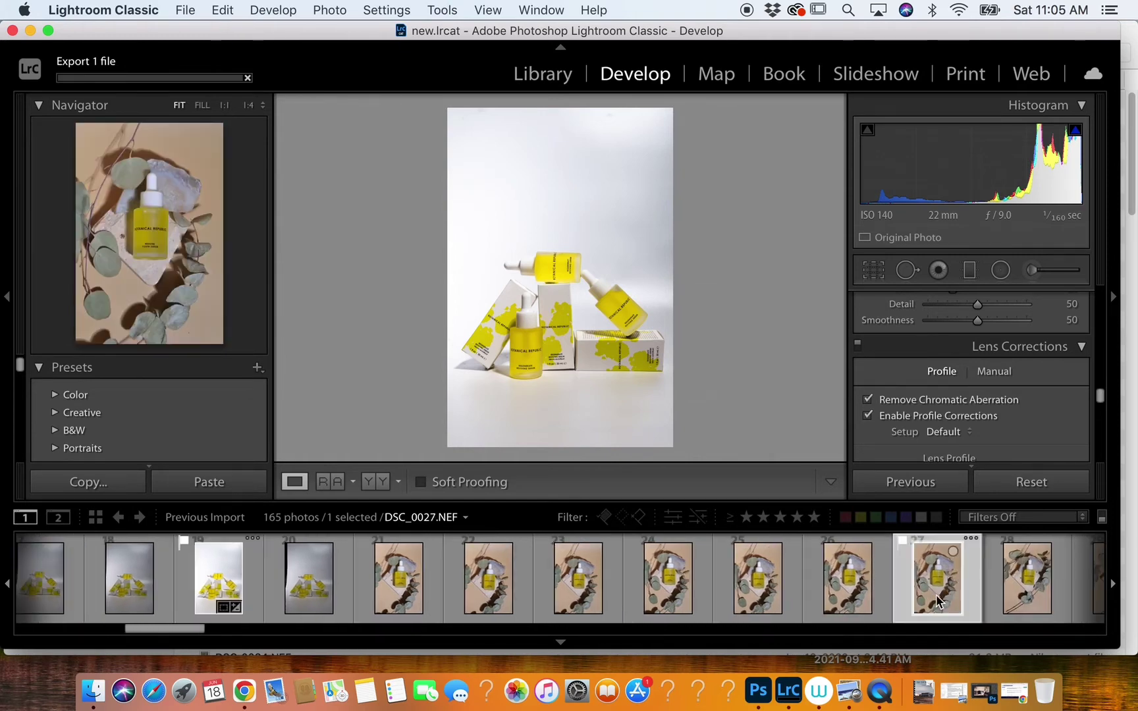
pyautogui.hscroll(10, 710, 580)
pyautogui.click(779, 579)
pyautogui.scroll(15, 1014, 408)
pyautogui.scroll(-5, 1001, 418)
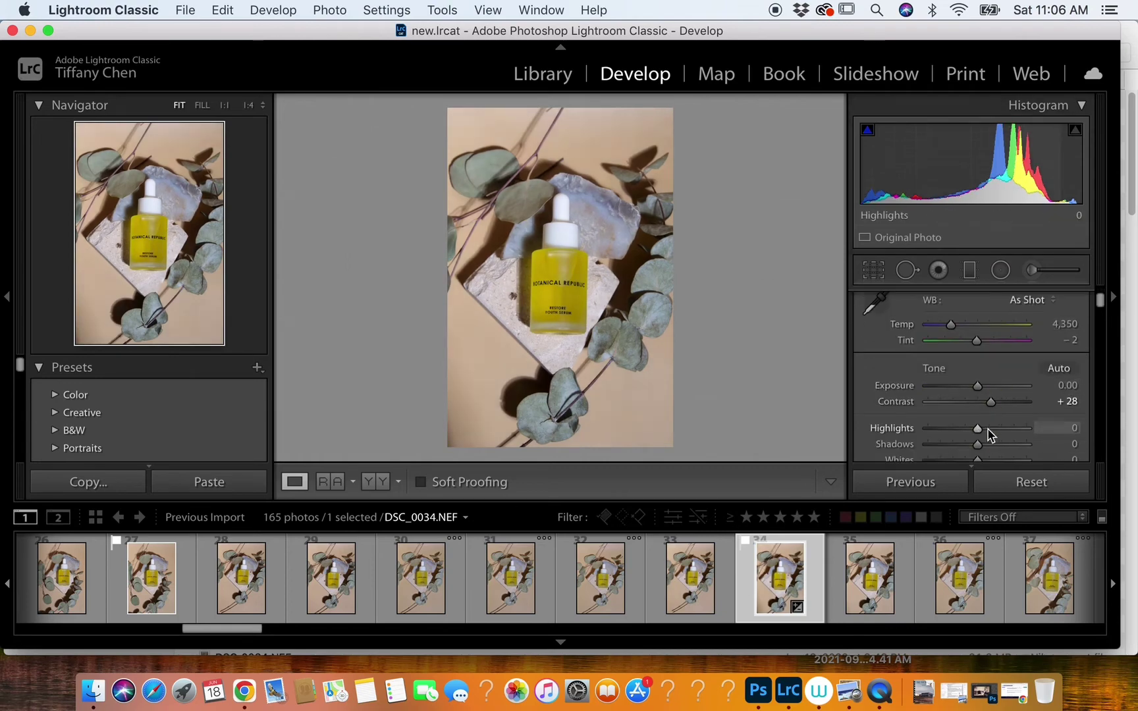
# Step: Apply the previous photo's settings to photo 34 and raise its exposure to +1.05
pyautogui.press('r')
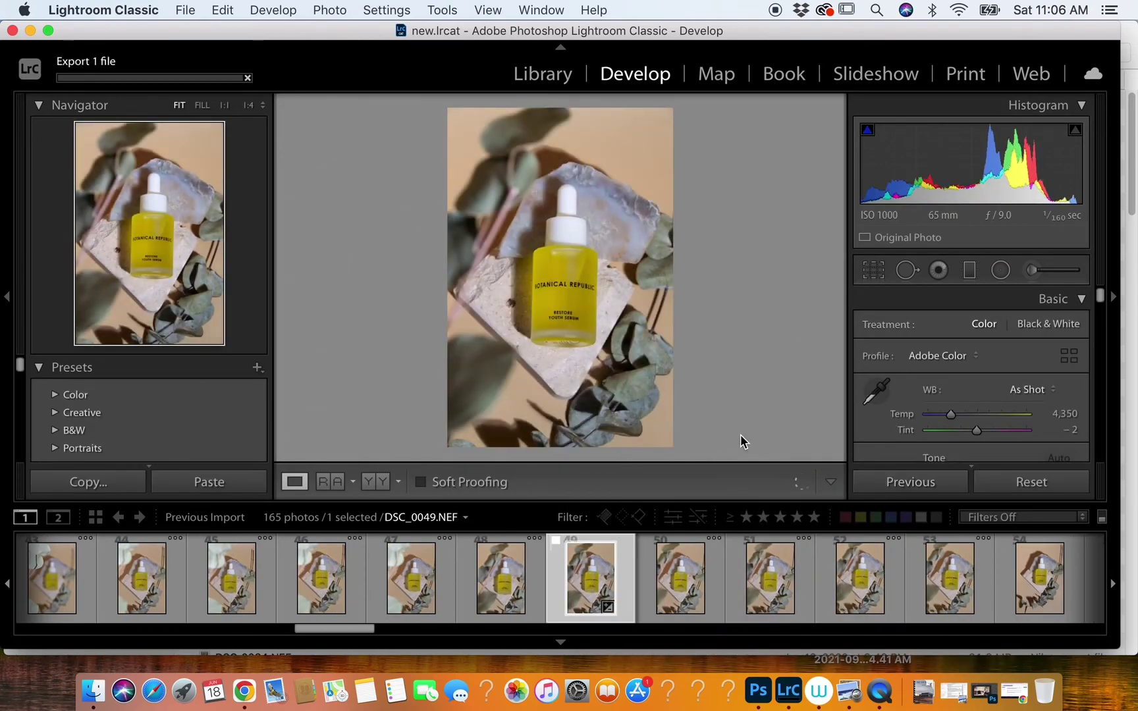
pyautogui.click(898, 483)
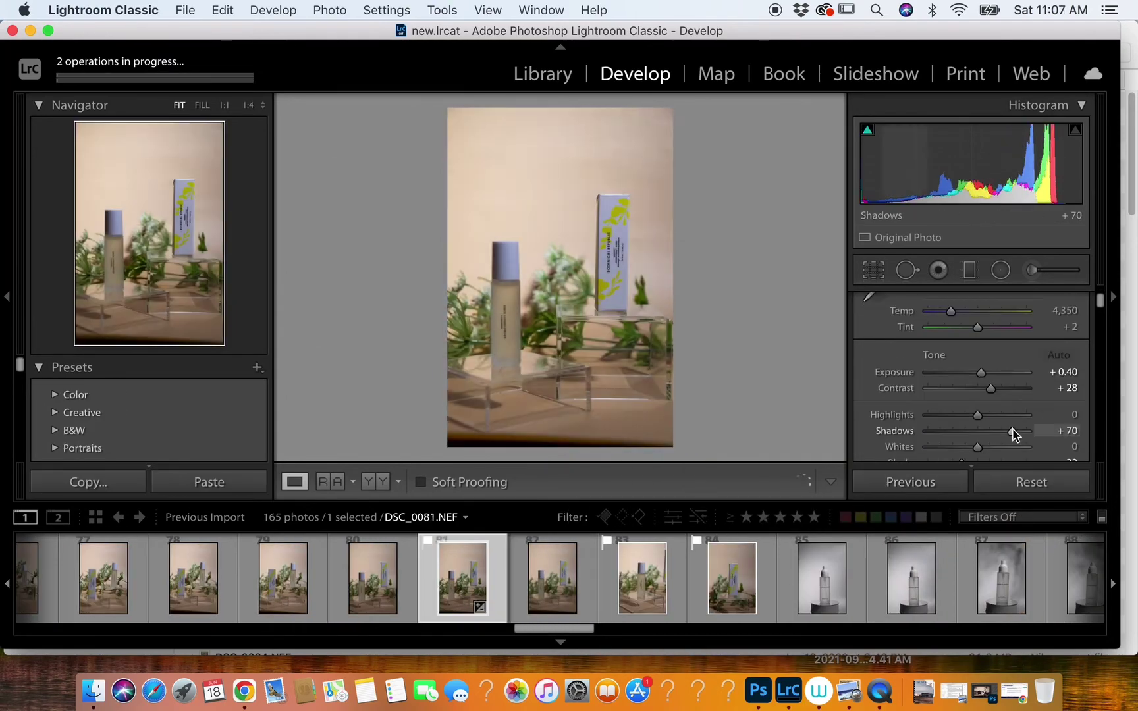
pyautogui.moveTo(981, 372)
pyautogui.mouseDown()
pyautogui.moveTo(979, 416)
pyautogui.moveTo(962, 369)
pyautogui.mouseUp()
pyautogui.scroll(-2, 986, 396)
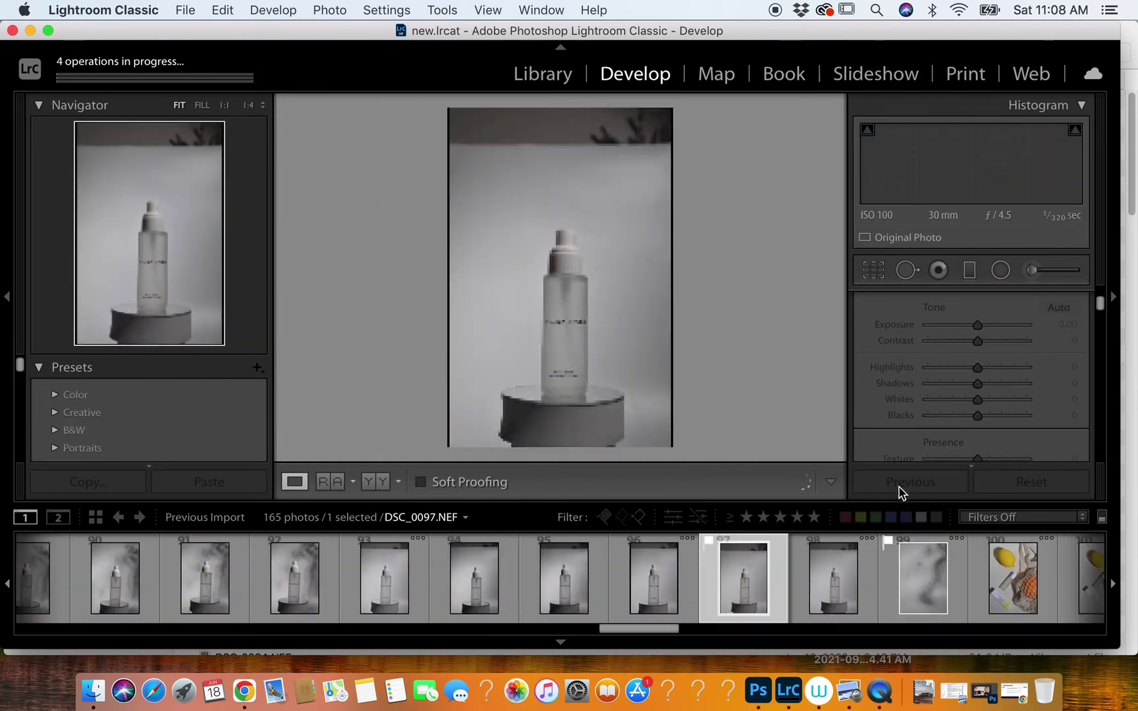
# Step: Auto-straighten photo 34 and adjust its crop frame
pyautogui.press('r')
pyautogui.click(1053, 362)
pyautogui.moveTo(620, 184); pyautogui.dragTo(610, 294)
pyautogui.press('r')
pyautogui.scroll(-3, 991, 376)
# Step: Move to photo DSC_0099 and apply the previous photo's settings to it
pyautogui.press('Right')
pyautogui.press('Right')
pyautogui.click(911, 483)
pyautogui.rightClick(762, 563)
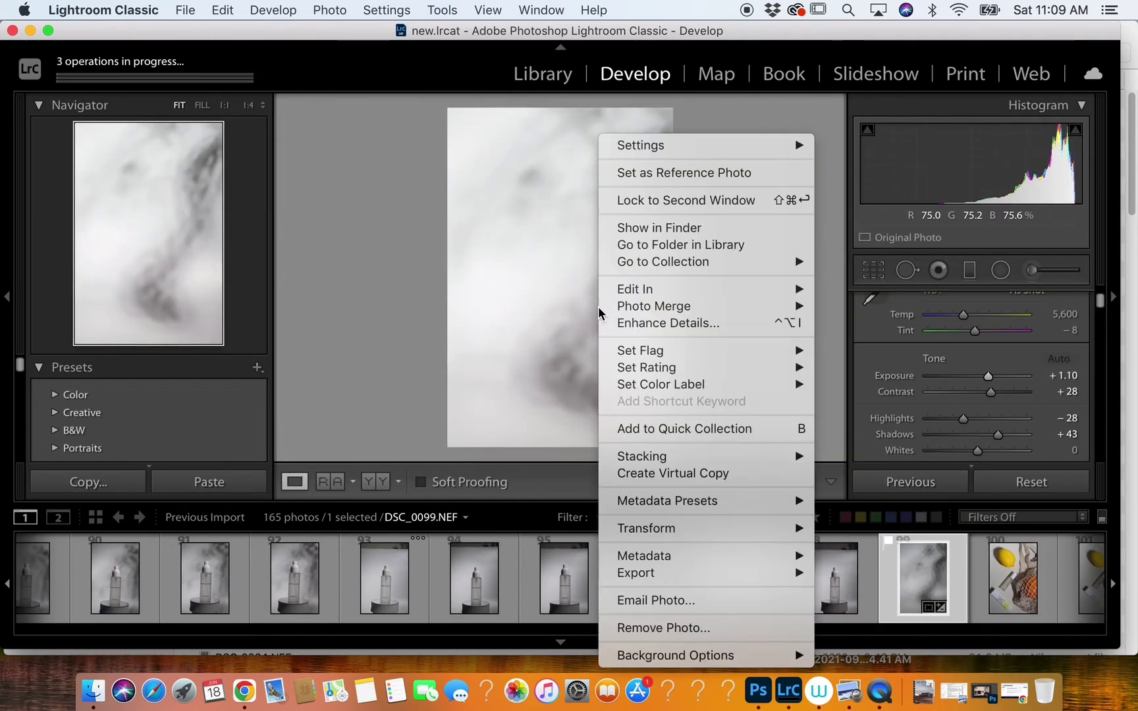
pyautogui.scroll(-5, 762, 578)
# Step: Go past lemon photo DSC_0113 to DSC_0127 and apply the previous photo's settings
pyautogui.click(573, 578)
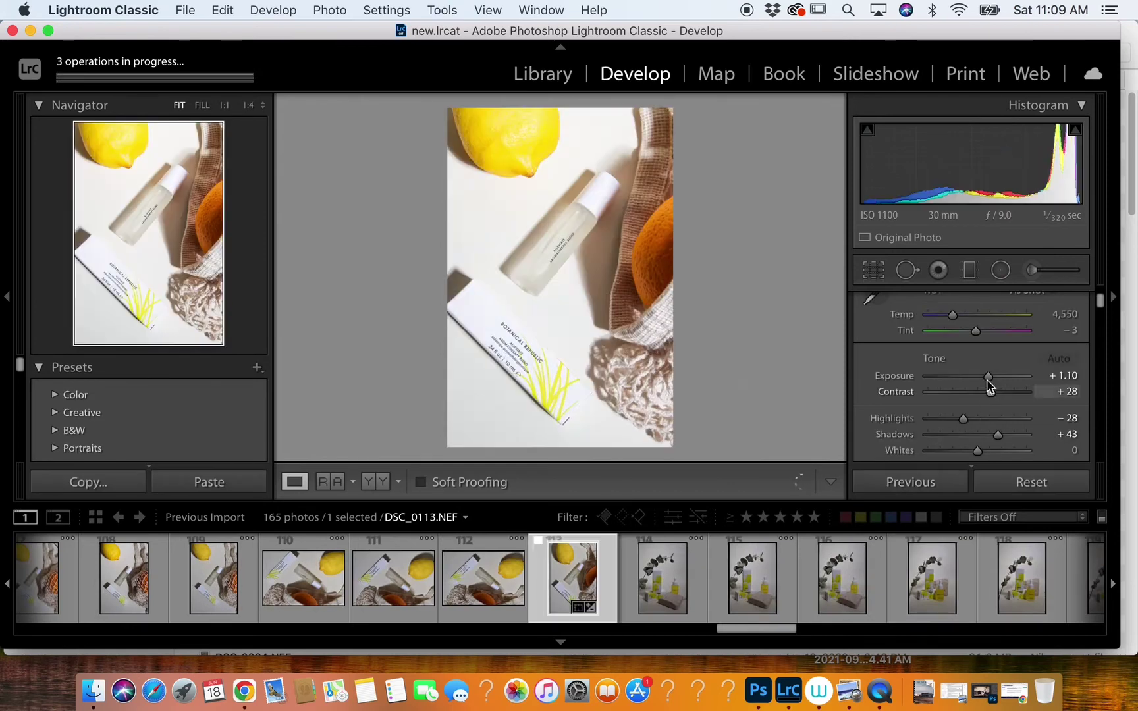
pyautogui.rightClick(566, 573)
pyautogui.scroll(-3, 659, 577)
pyautogui.click(780, 577)
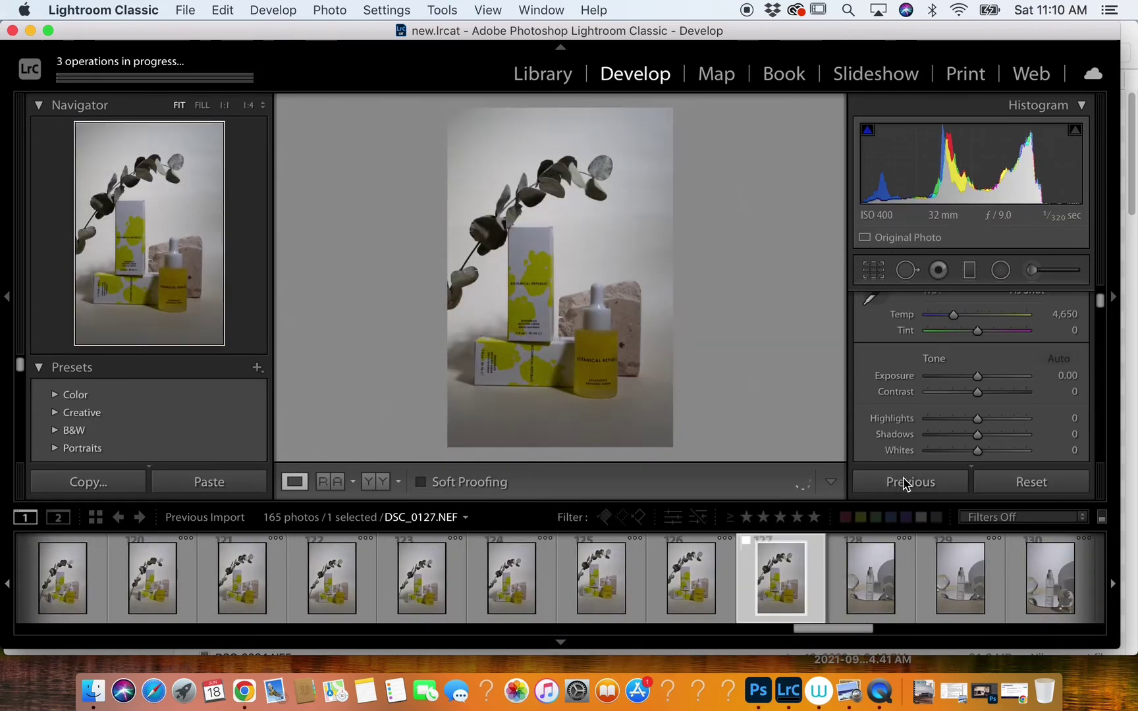
pyautogui.click(906, 484)
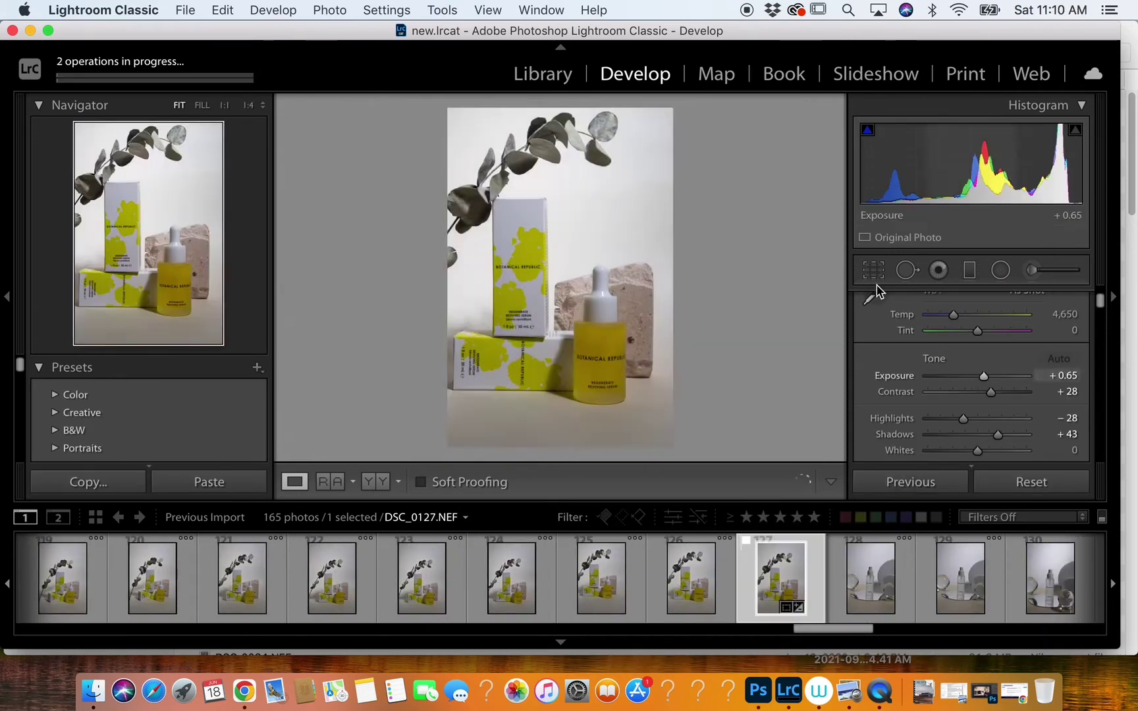
# Step: Enlarge DSC_0127's crop toward the bottom-right and commit it
pyautogui.click(874, 270)
pyautogui.moveTo(652, 415); pyautogui.dragTo(661, 432)
pyautogui.press('Return')
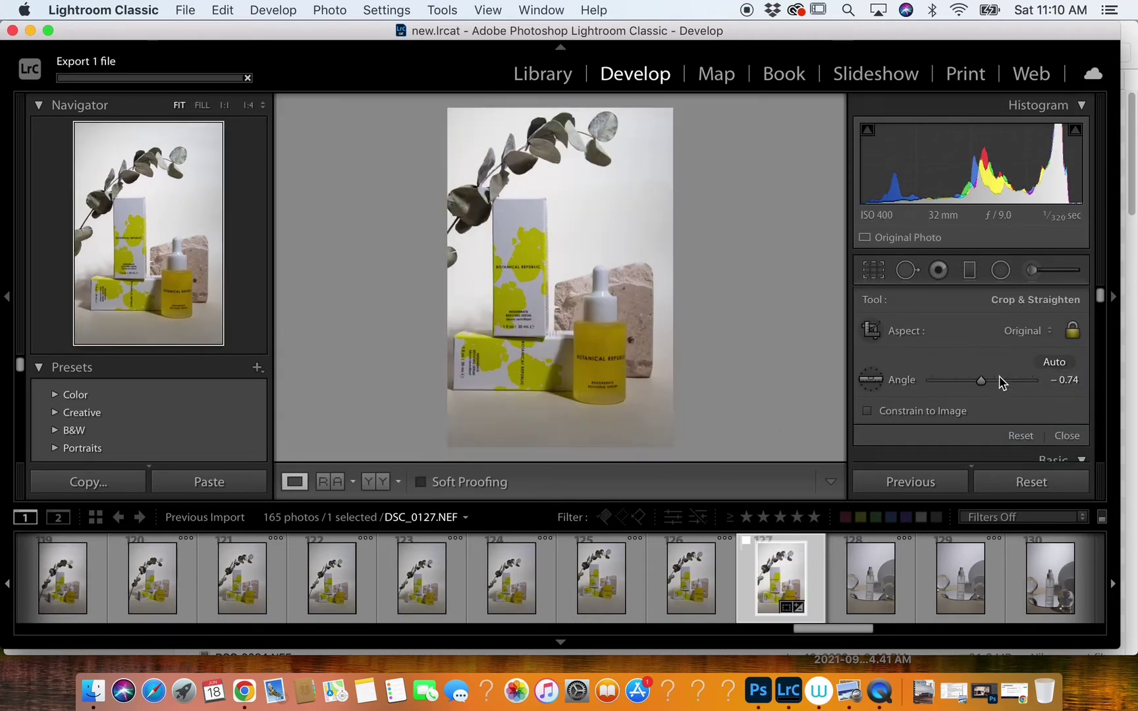
pyautogui.scroll(-3, 994, 438)
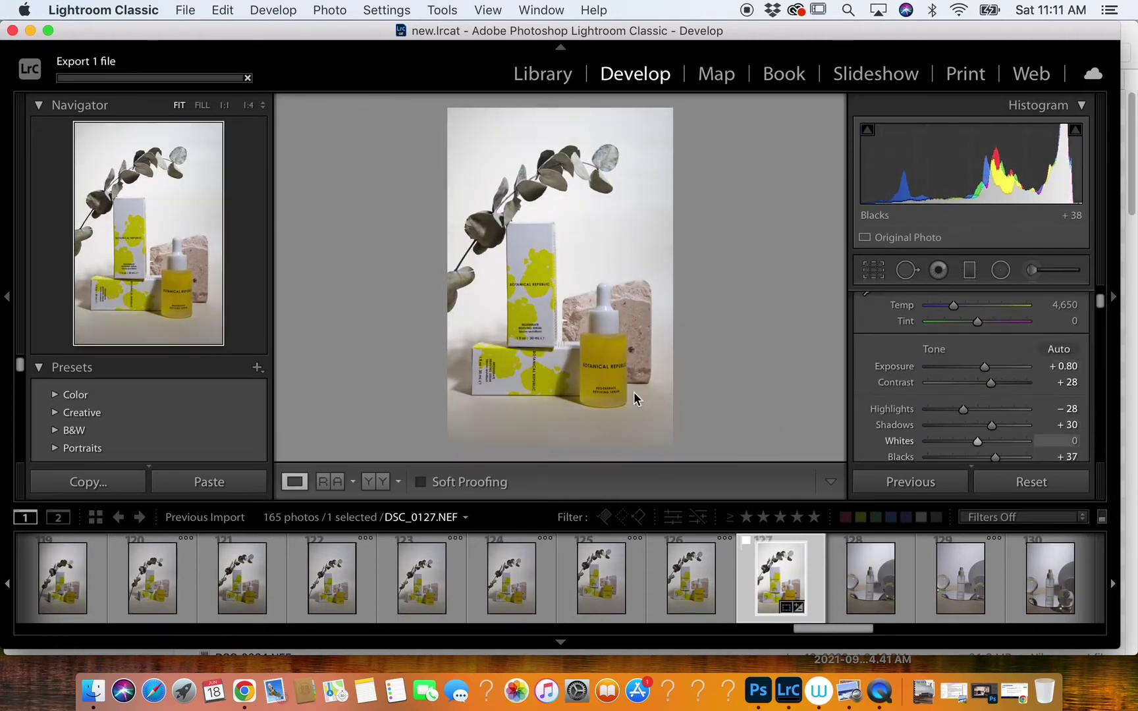
# Step: Check the bottle photo's crop, then apply the previous settings to the next shot
pyautogui.press('r')
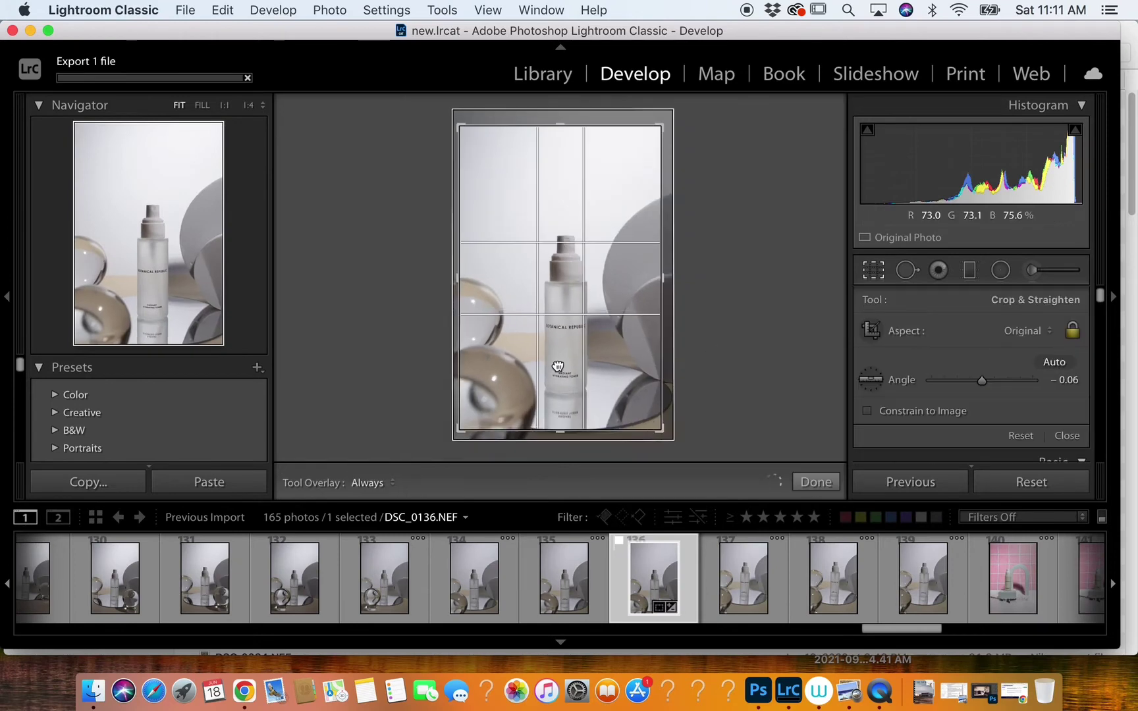
pyautogui.press('Return')
pyautogui.press('Right')
pyautogui.press('Right')
pyautogui.press('Right')
pyautogui.press('Right')
pyautogui.press('Right')
pyautogui.press('Right')
pyautogui.press('Right')
pyautogui.press('Right')
pyautogui.press('Right')
pyautogui.press('Right')
pyautogui.press('Right')
pyautogui.press('Right')
pyautogui.press('Right')
pyautogui.press('Right')
pyautogui.press('Right')
pyautogui.press('Right')
pyautogui.press('Right')
pyautogui.press('Right')
pyautogui.press('Right')
pyautogui.press('Right')
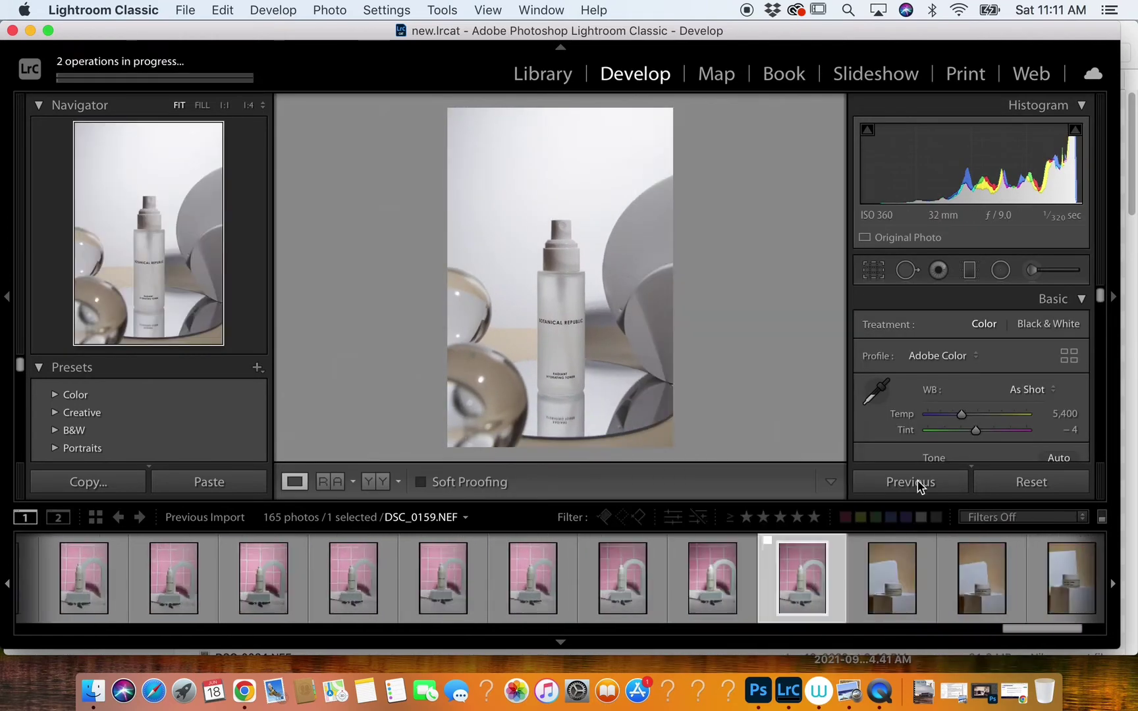
pyautogui.click(919, 484)
pyautogui.scroll(-3, 975, 382)
# Step: Check the pink-tile photo's crop and start exporting it from its context menu
pyautogui.press('r')
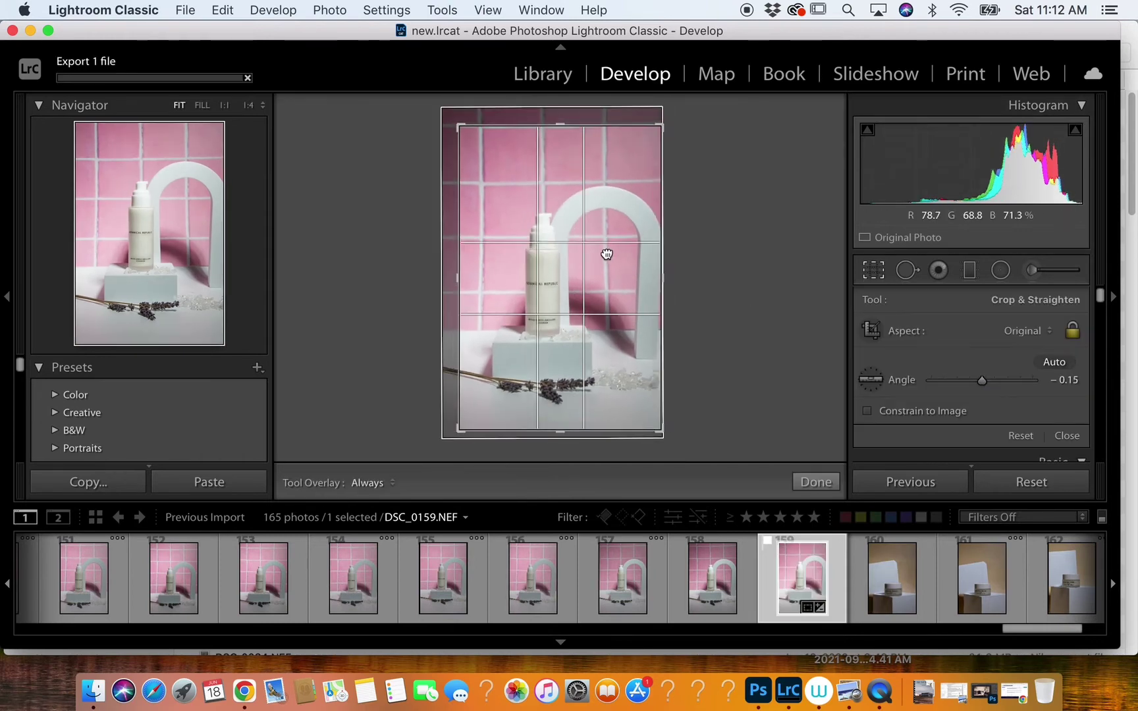
pyautogui.press('Return')
pyautogui.rightClick(626, 244)
pyautogui.click(883, 573)
# Step: Jump to eye-cream jar photo DSC_0165 and open its context menu
pyautogui.press('End')
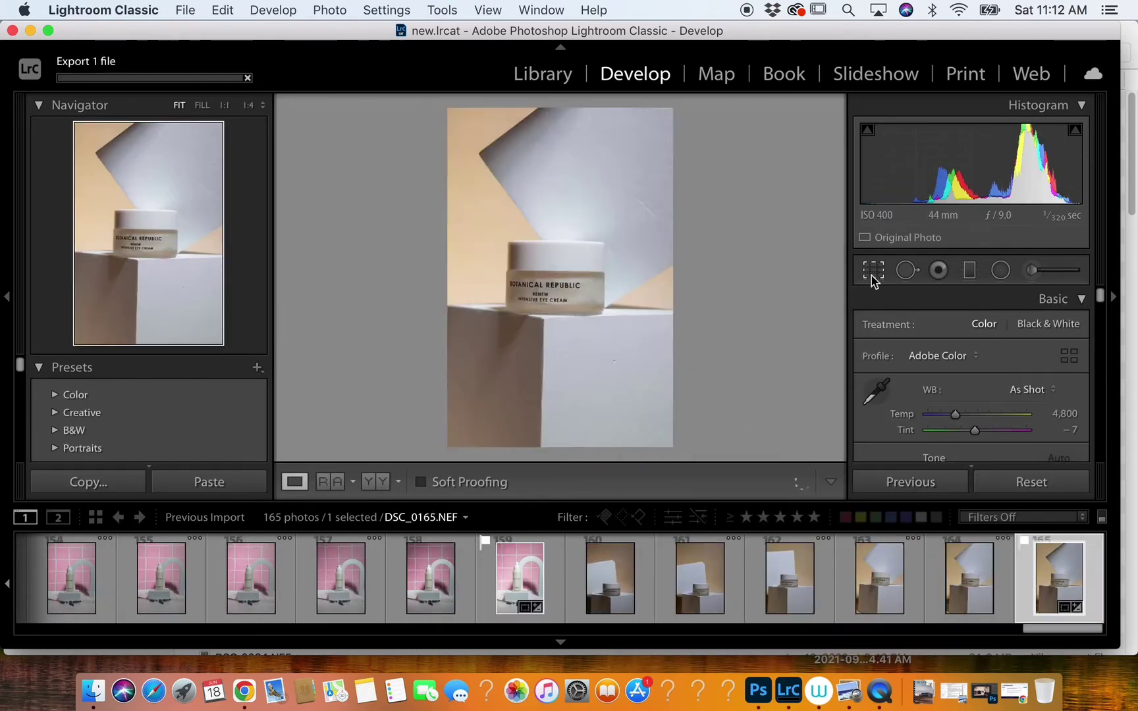
pyautogui.click(873, 270)
pyautogui.rightClick(619, 218)
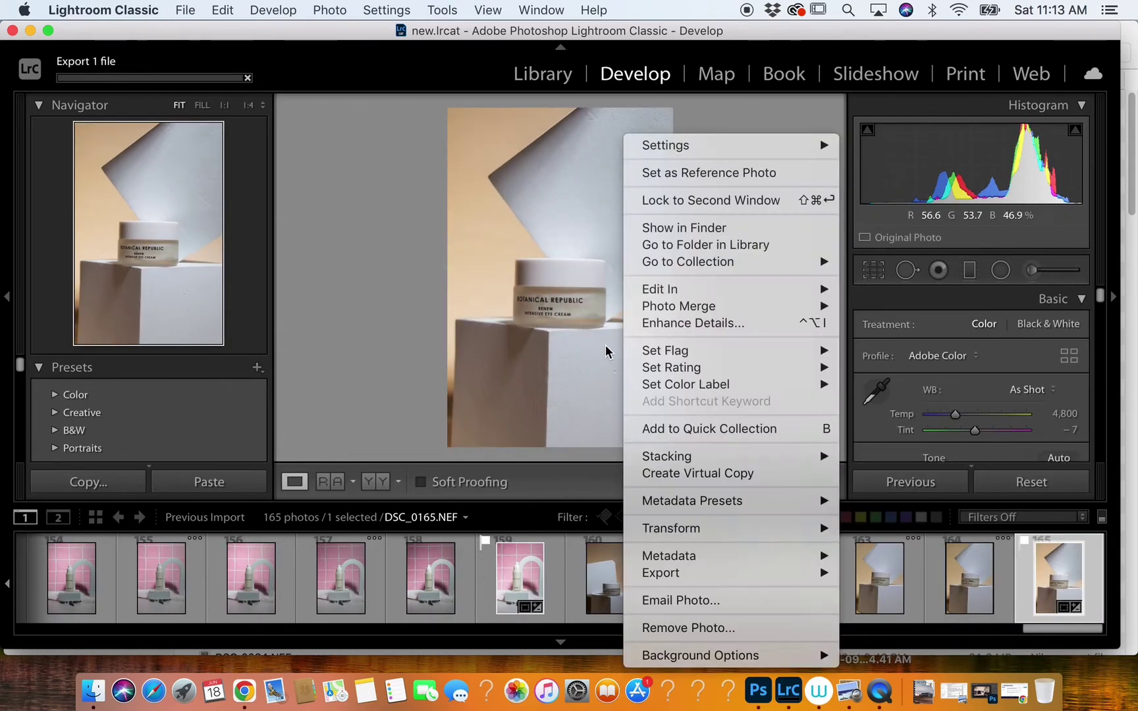
# Step: Duplicate br-0165.tif's Background layer into Layer 1 with Layer Via Copy (Cmd+J)
pyautogui.press('Escape')
pyautogui.press('Return')
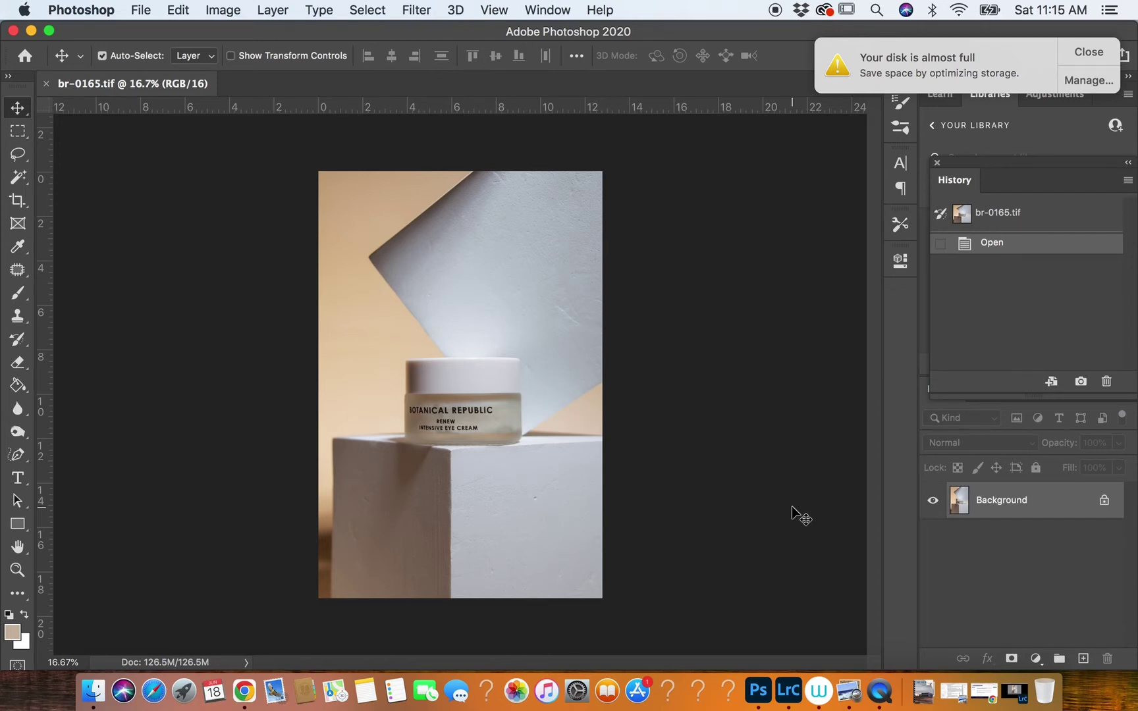
pyautogui.press('super+j')
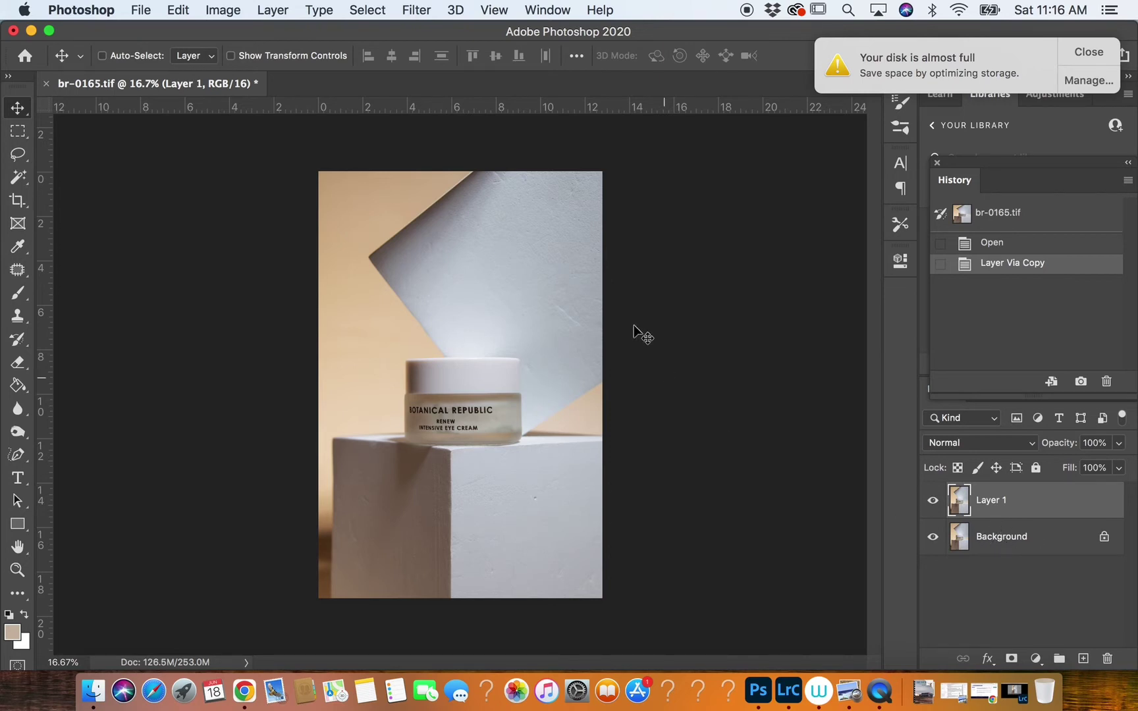
# Step: Save the document as br-0165.psd in Photoshop format, accepting the format options
pyautogui.click(141, 10)
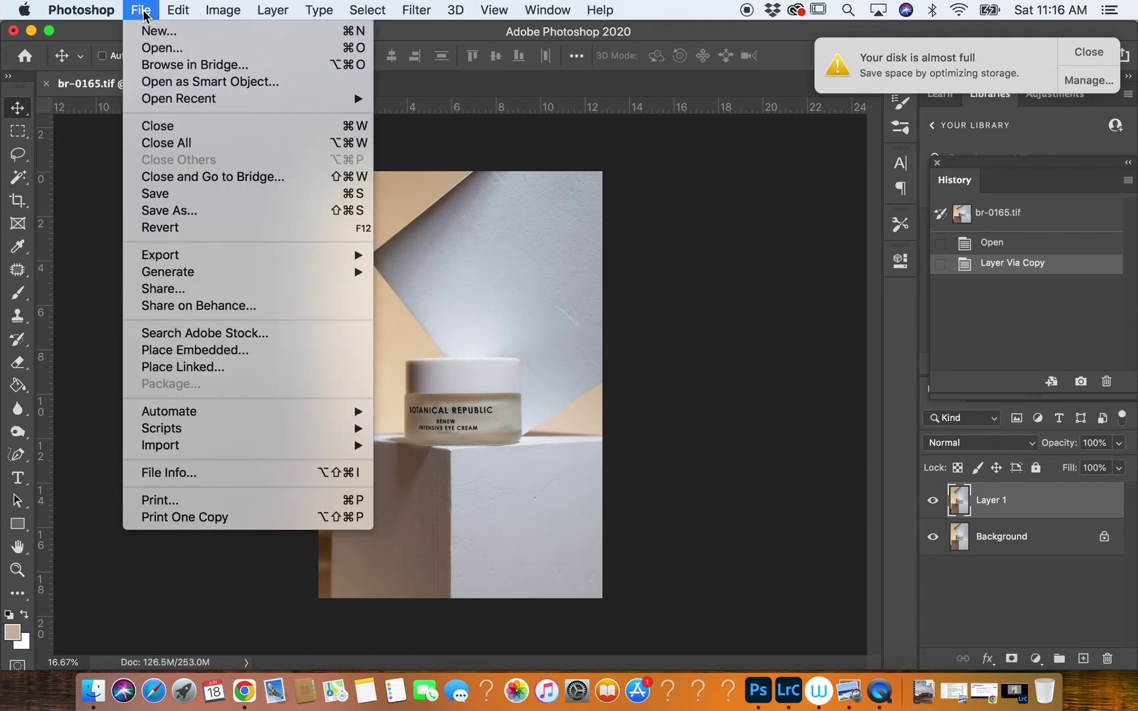
pyautogui.click(98, 36)
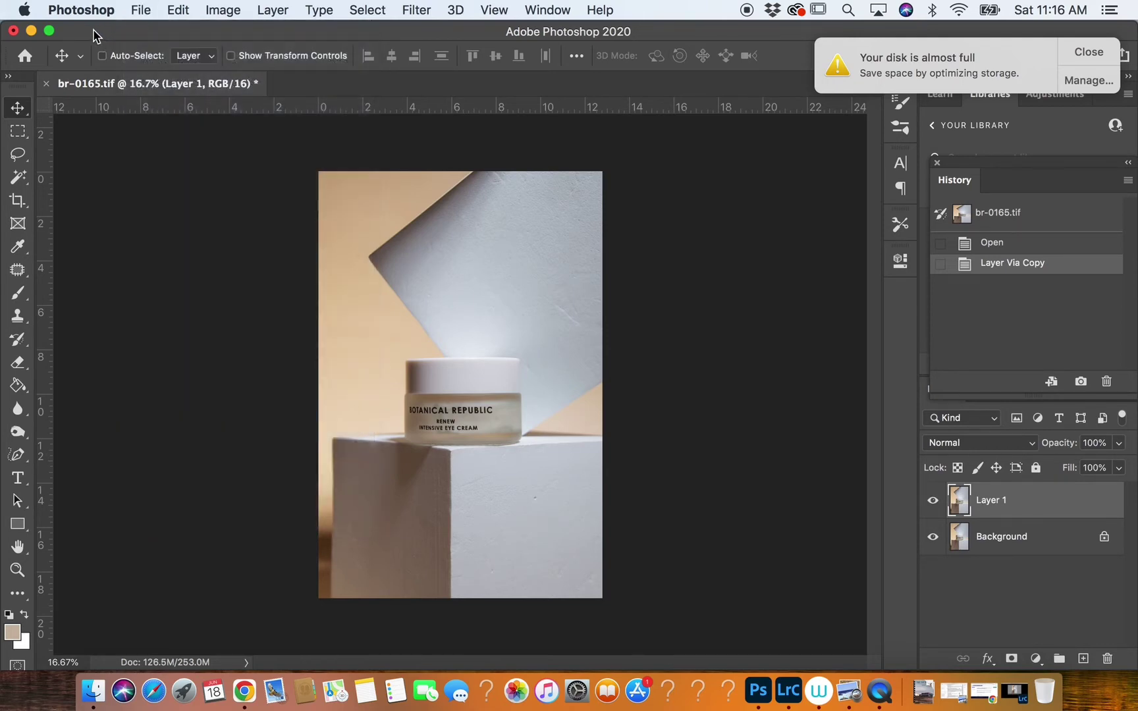
pyautogui.click(141, 10)
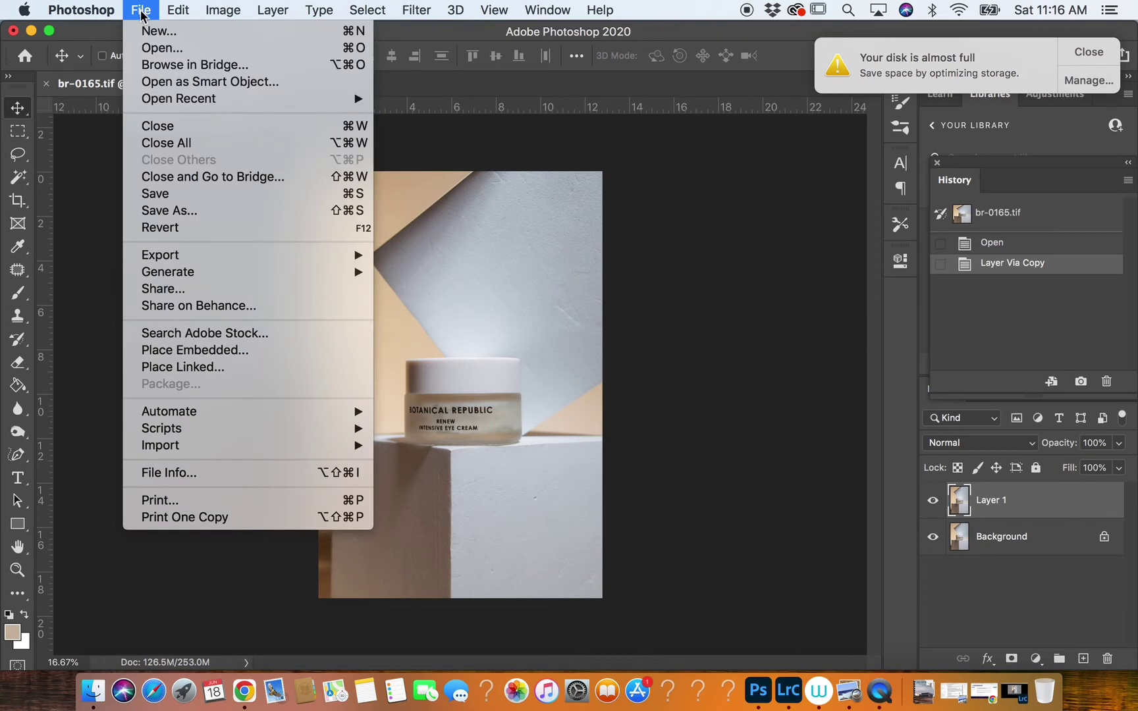
pyautogui.click(196, 211)
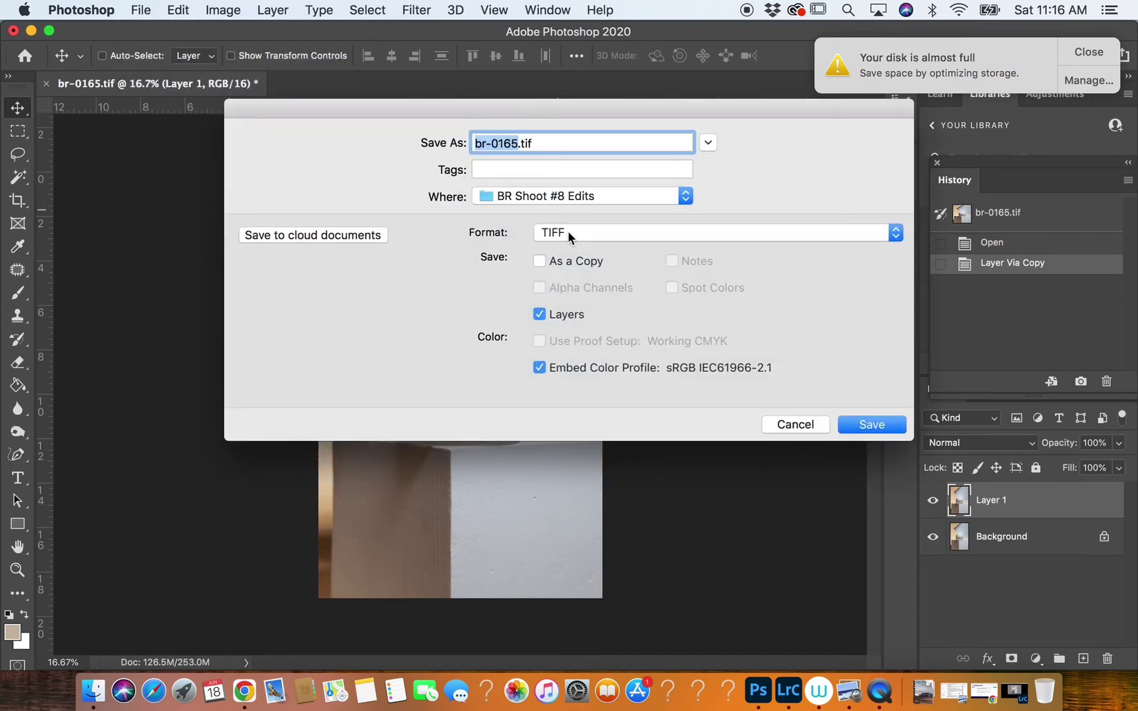
pyautogui.click(569, 231)
pyautogui.click(570, 24)
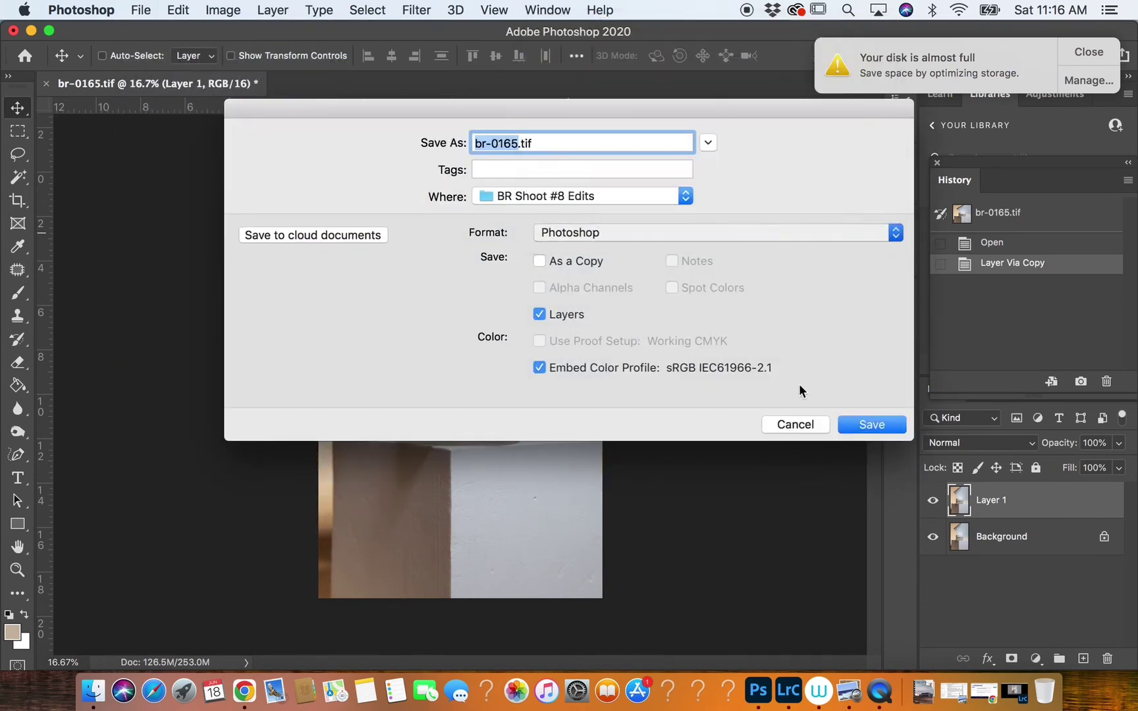
pyautogui.click(863, 425)
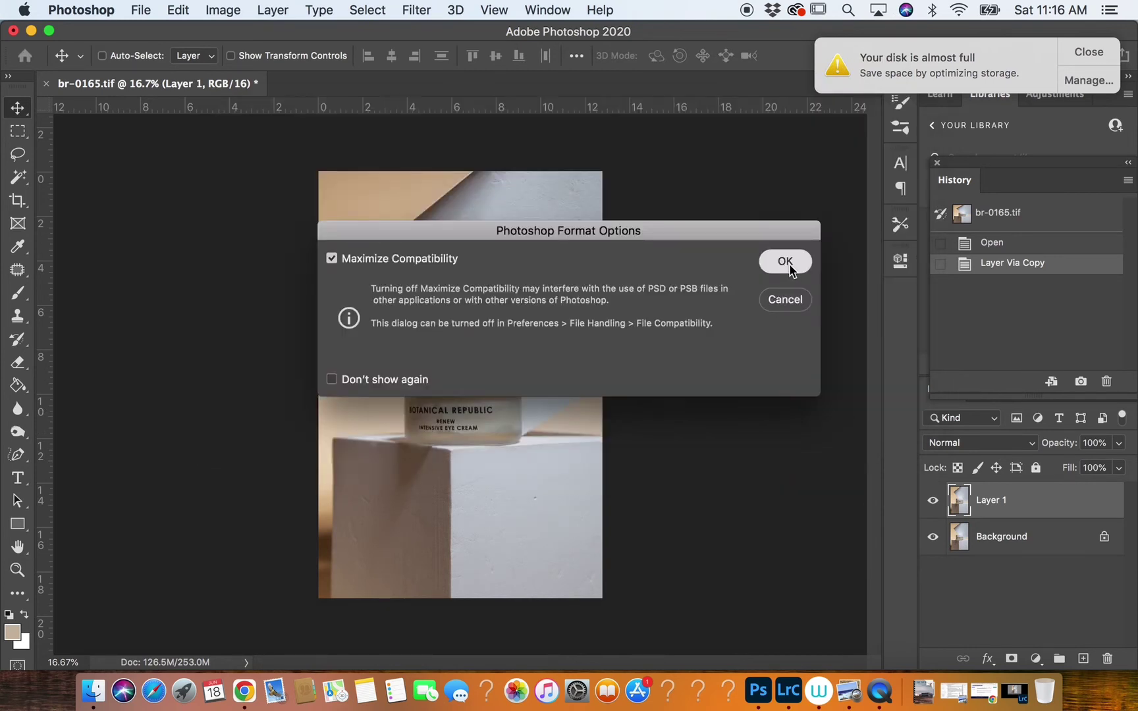
pyautogui.click(789, 265)
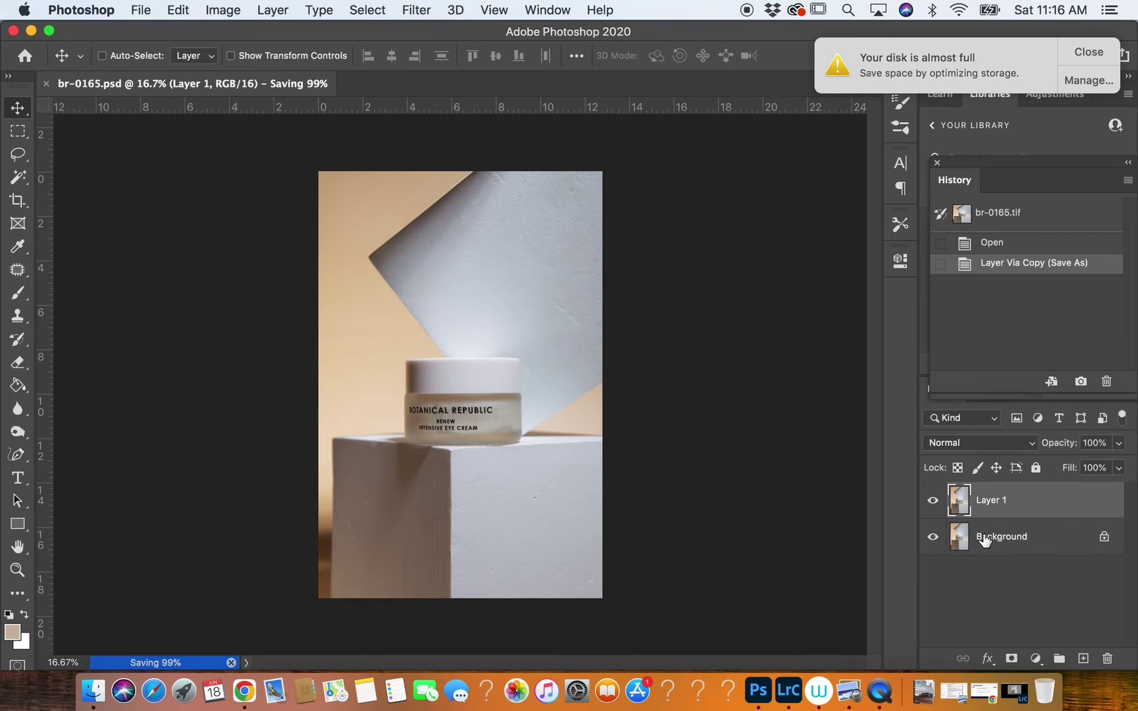
pyautogui.click(1036, 659)
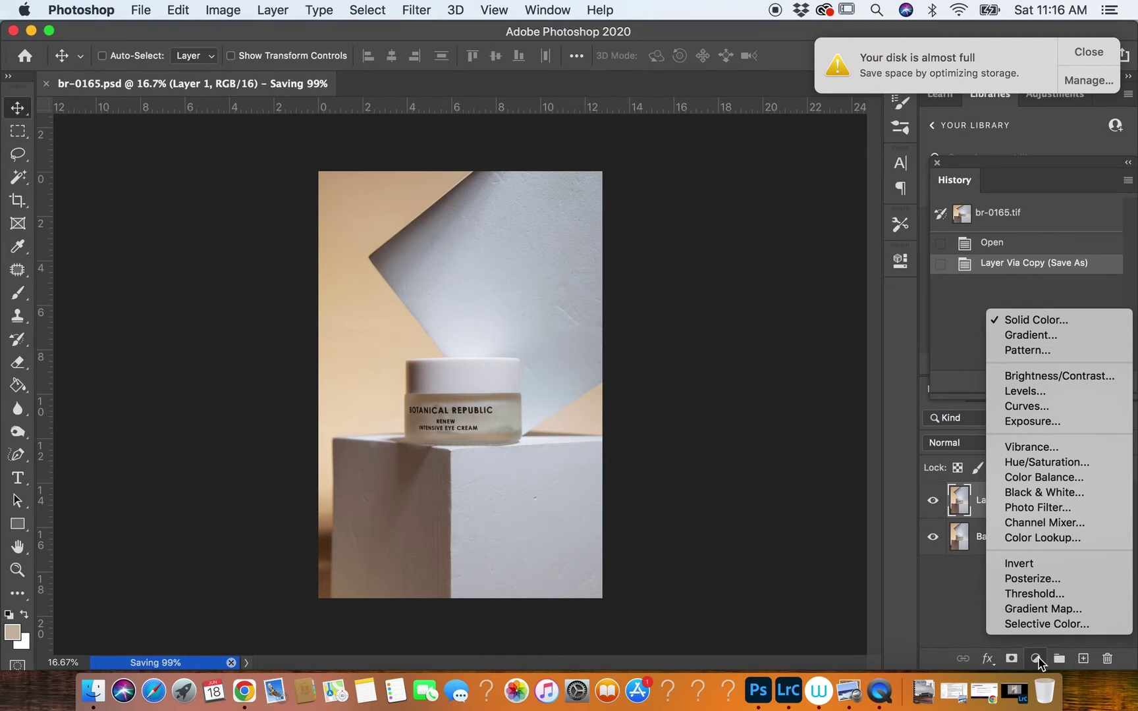
# Step: Add a Curves adjustment layer and lift the highlights with an upper curve point
pyautogui.click(786, 348)
pyautogui.click(1035, 659)
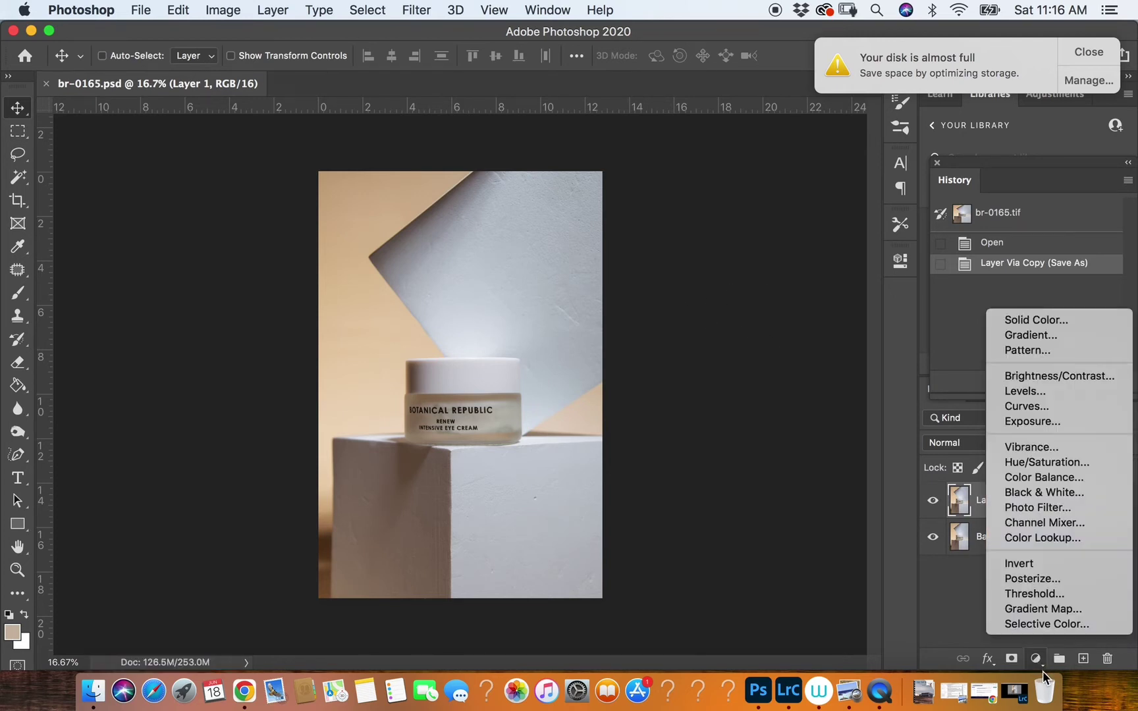
pyautogui.click(1029, 406)
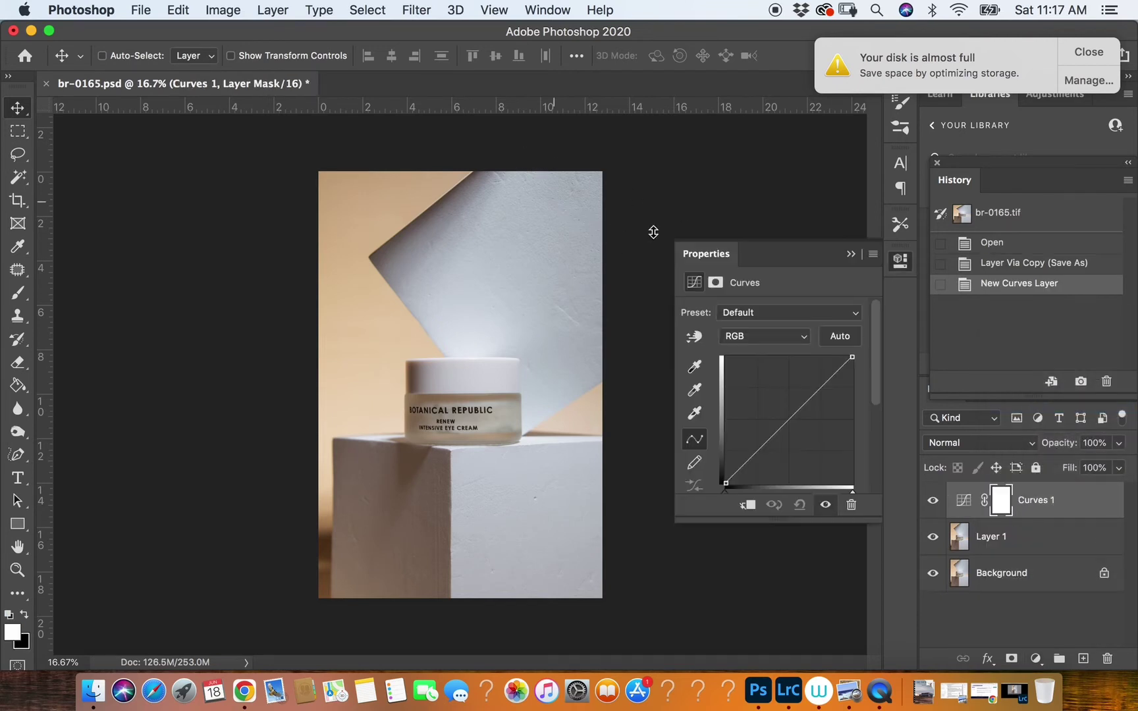
pyautogui.moveTo(768, 249); pyautogui.dragTo(743, 198)
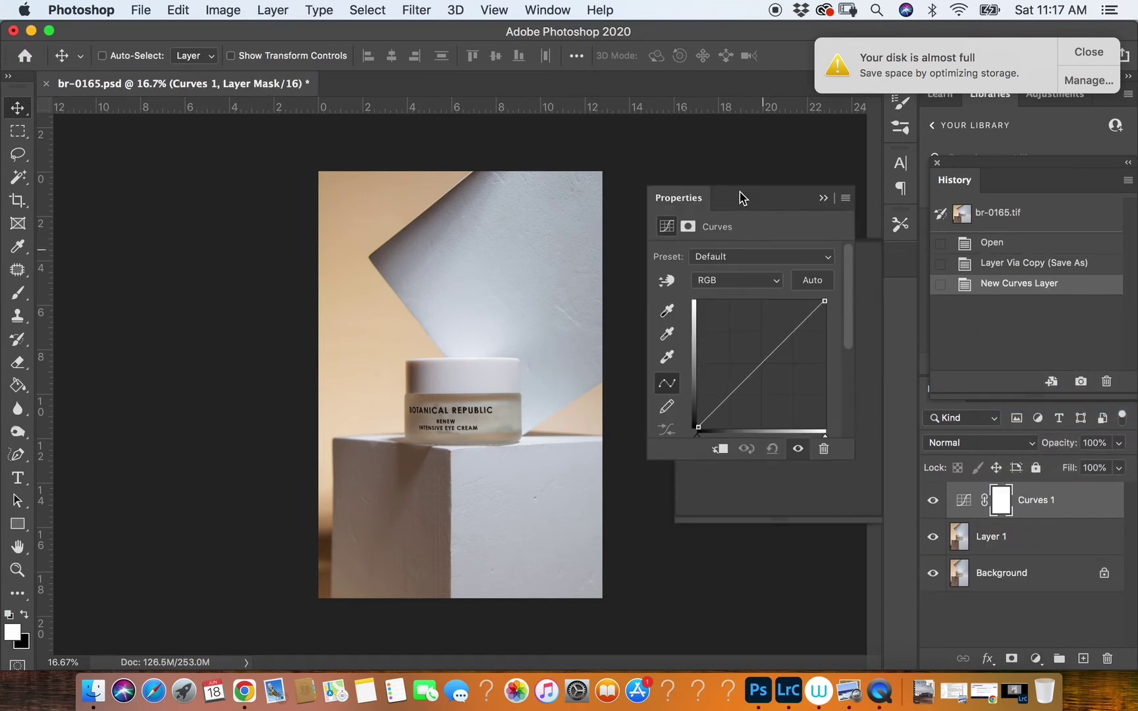
pyautogui.click(795, 327)
pyautogui.moveTo(795, 327); pyautogui.dragTo(794, 323)
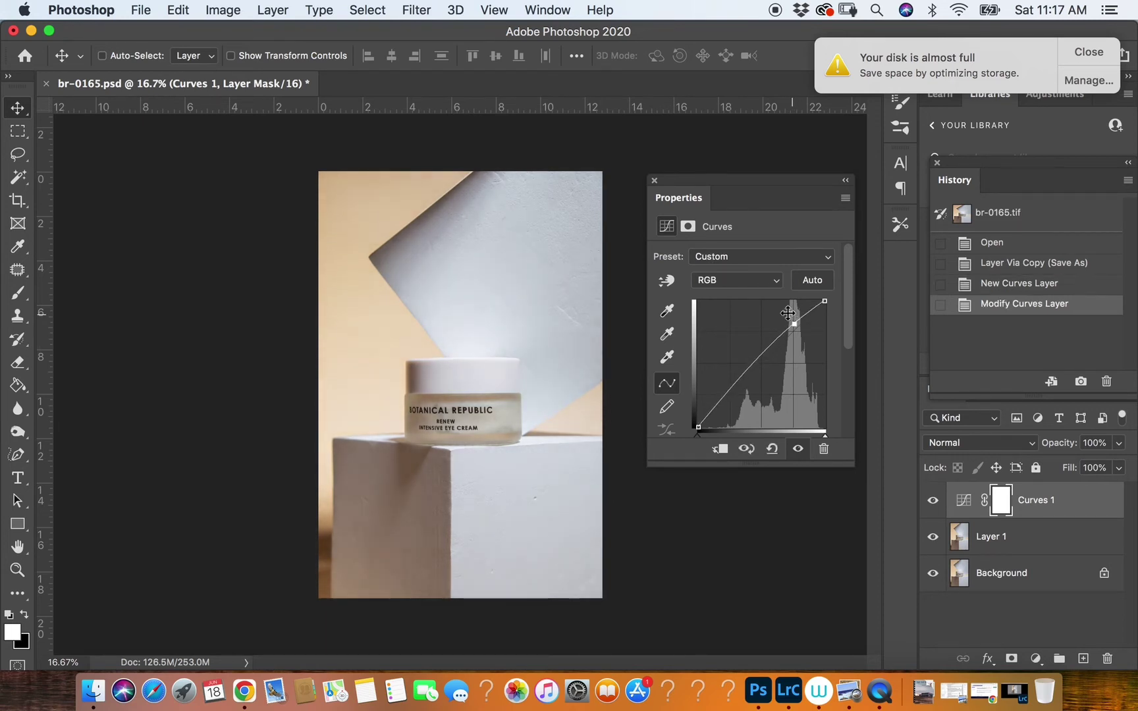
# Step: Try a shadow lift and a steep S-curve, then undo those curve changes
pyautogui.click(735, 391)
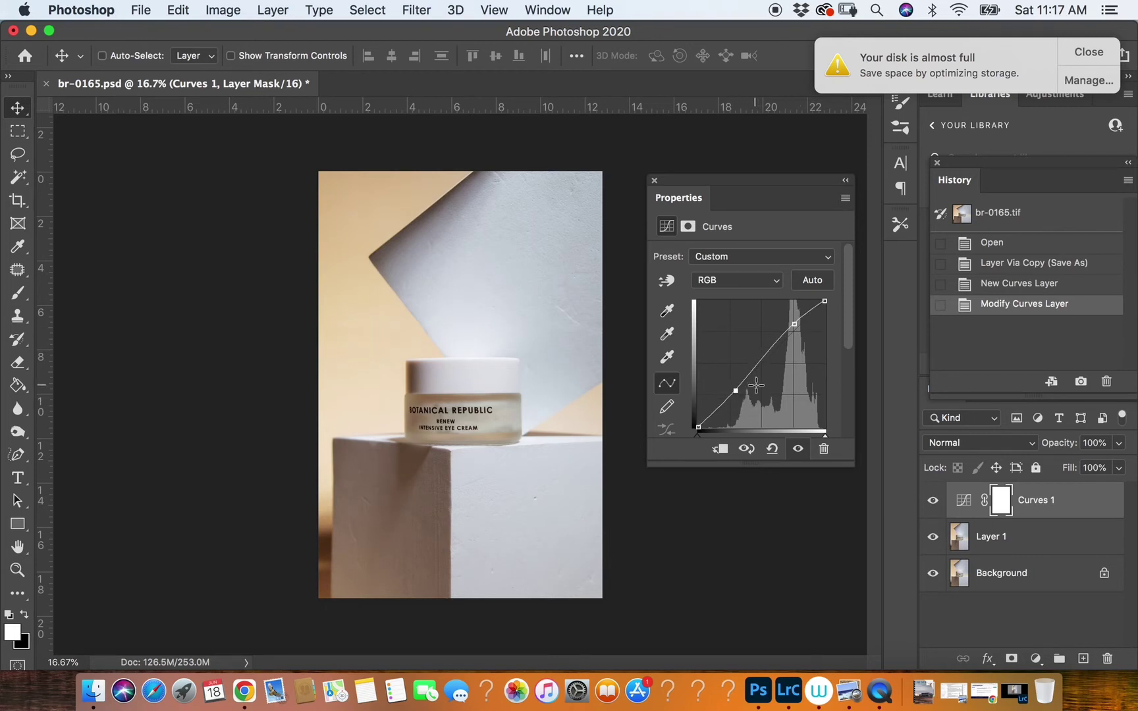
pyautogui.moveTo(700, 428)
pyautogui.mouseDown()
pyautogui.moveTo(698, 410)
pyautogui.moveTo(697, 418)
pyautogui.mouseUp()
pyautogui.moveTo(797, 322); pyautogui.dragTo(784, 313)
pyautogui.moveTo(736, 391); pyautogui.dragTo(762, 368)
pyautogui.moveTo(696, 428); pyautogui.dragTo(700, 427)
pyautogui.moveTo(780, 316); pyautogui.dragTo(787, 329)
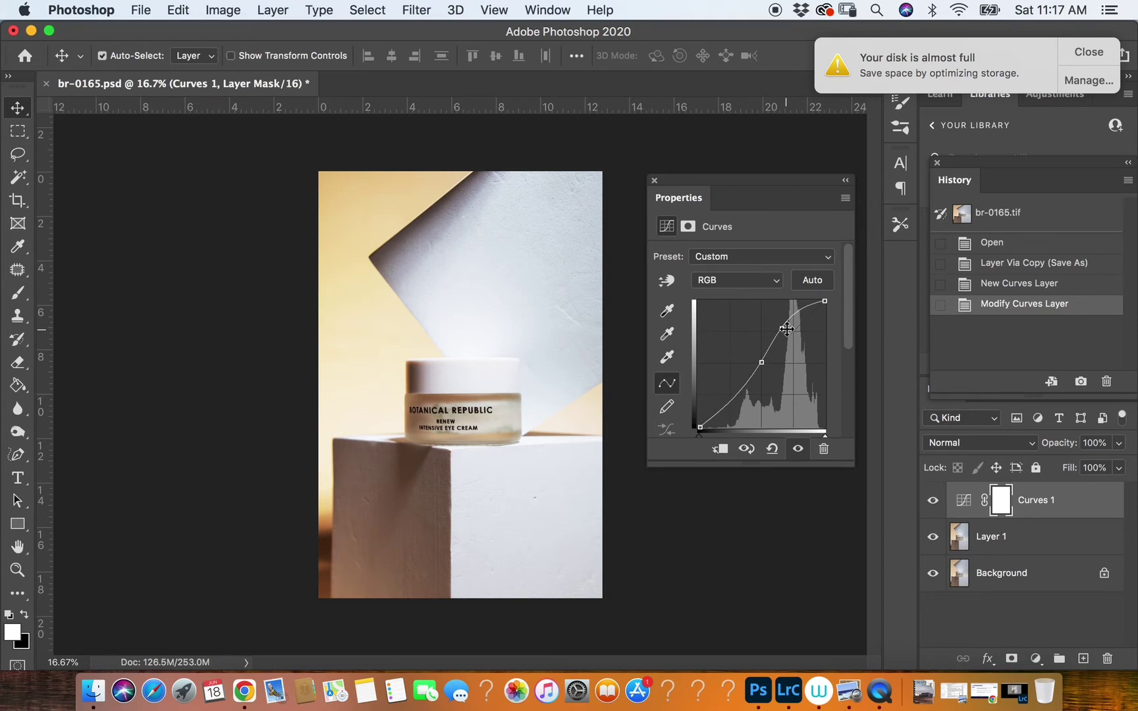
pyautogui.press('cmd+z')
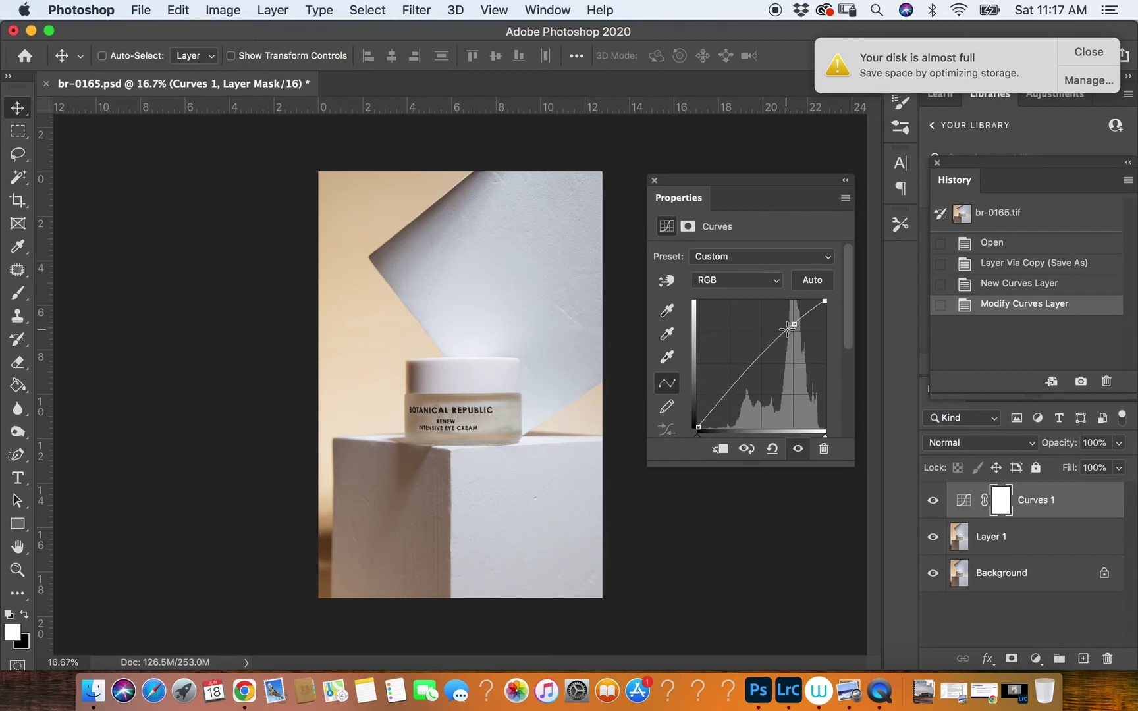
# Step: Reshape the curve with a raised midtone point and slightly lowered highlights
pyautogui.moveTo(736, 386); pyautogui.dragTo(699, 418)
pyautogui.click(698, 426)
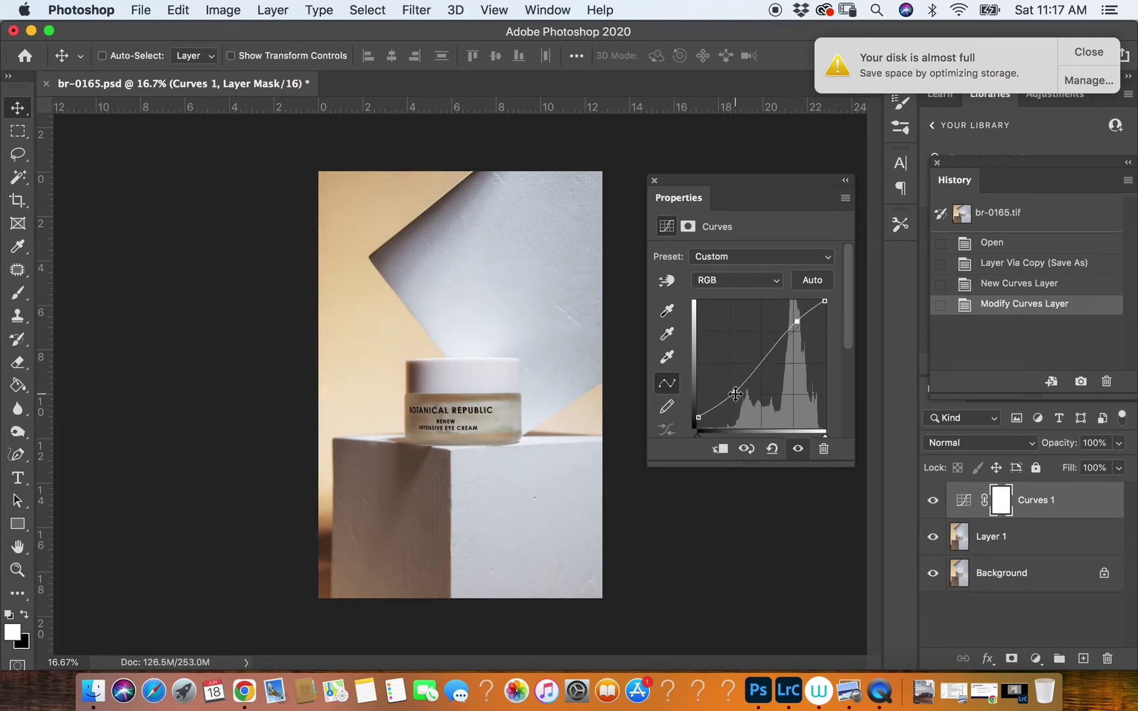
pyautogui.moveTo(734, 393); pyautogui.dragTo(731, 385)
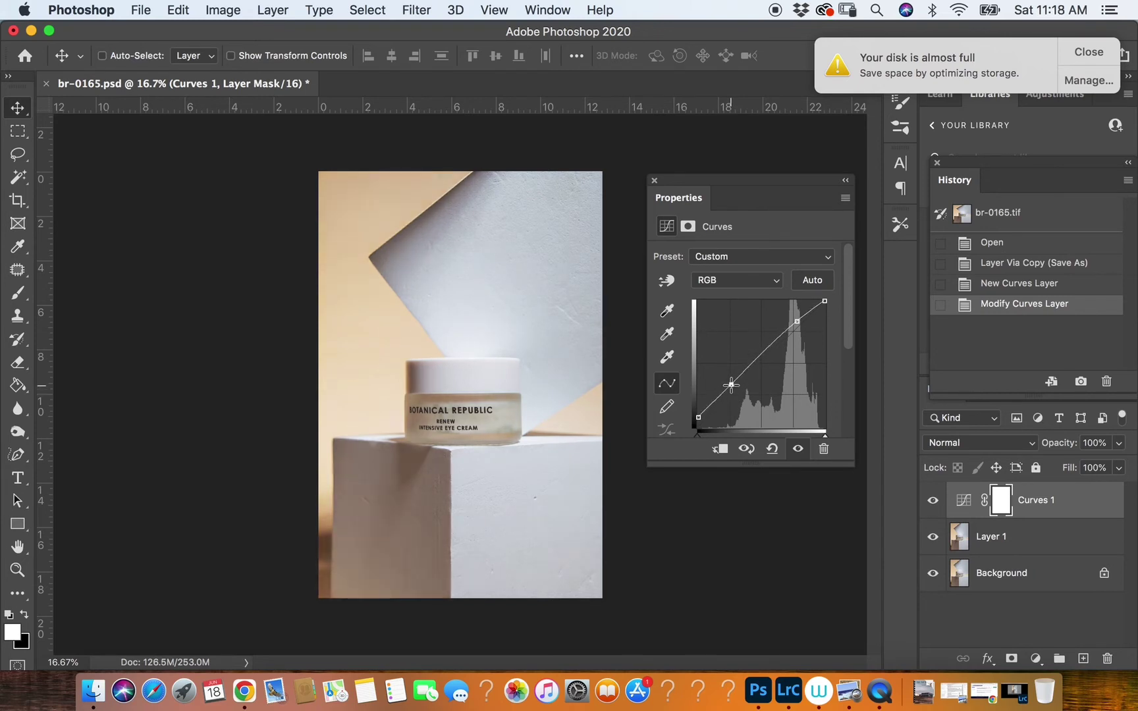
pyautogui.moveTo(797, 322); pyautogui.dragTo(798, 326)
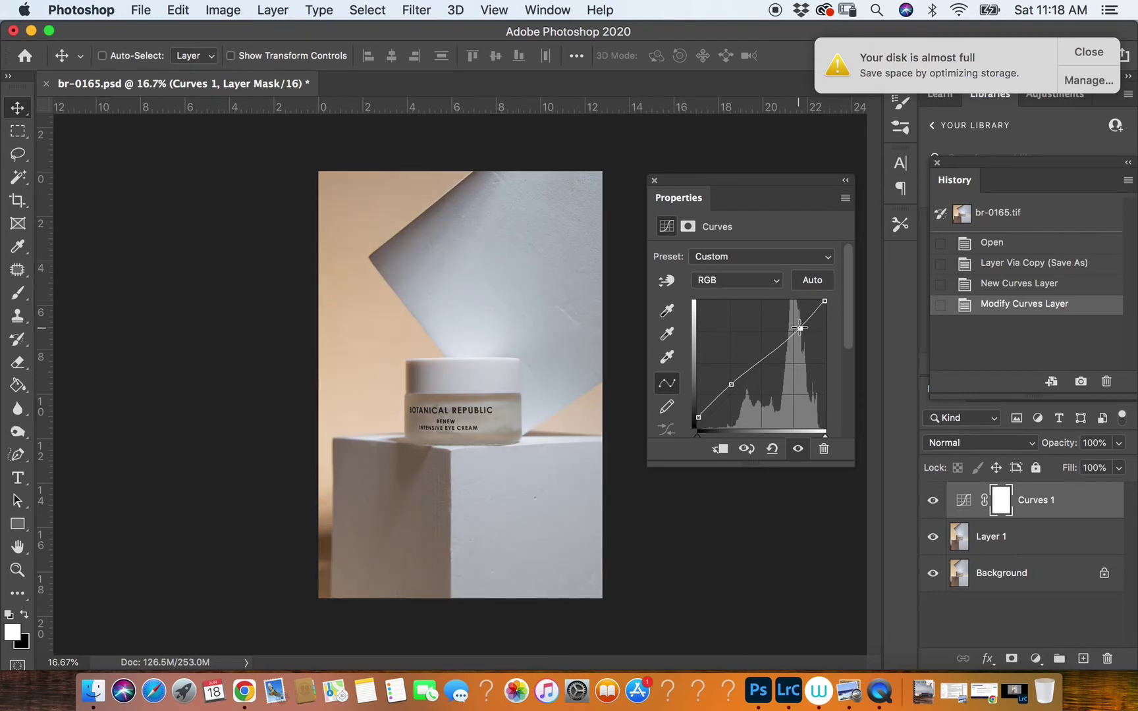
pyautogui.moveTo(732, 385); pyautogui.dragTo(742, 394)
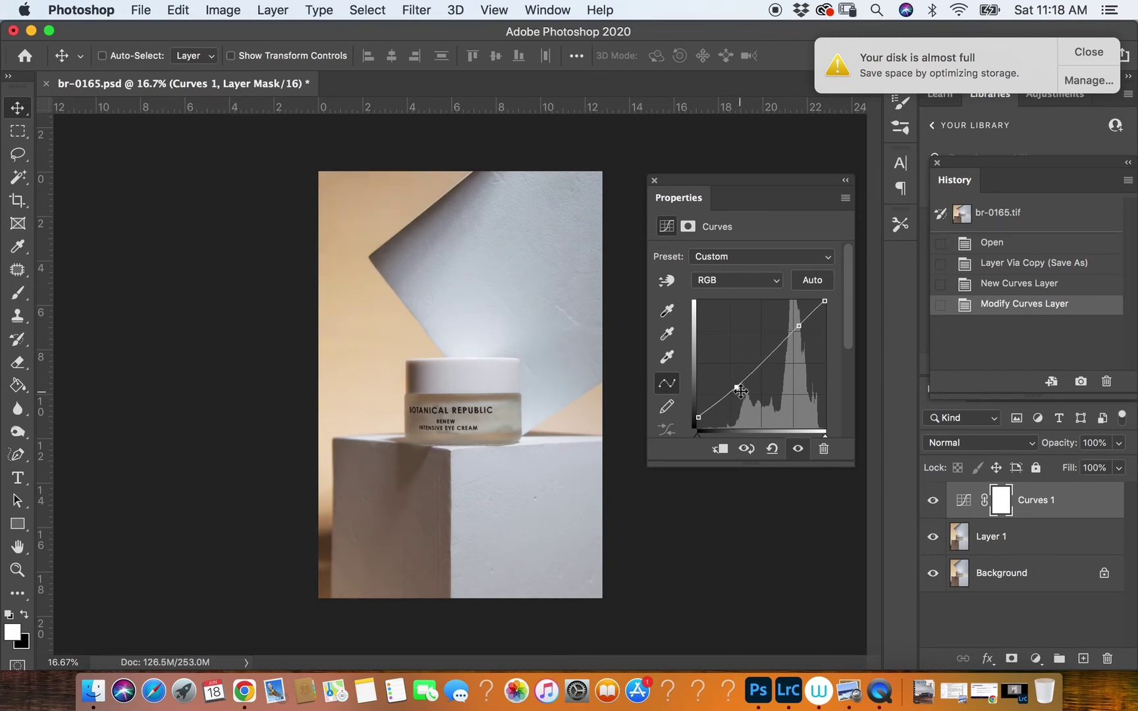
pyautogui.click(845, 182)
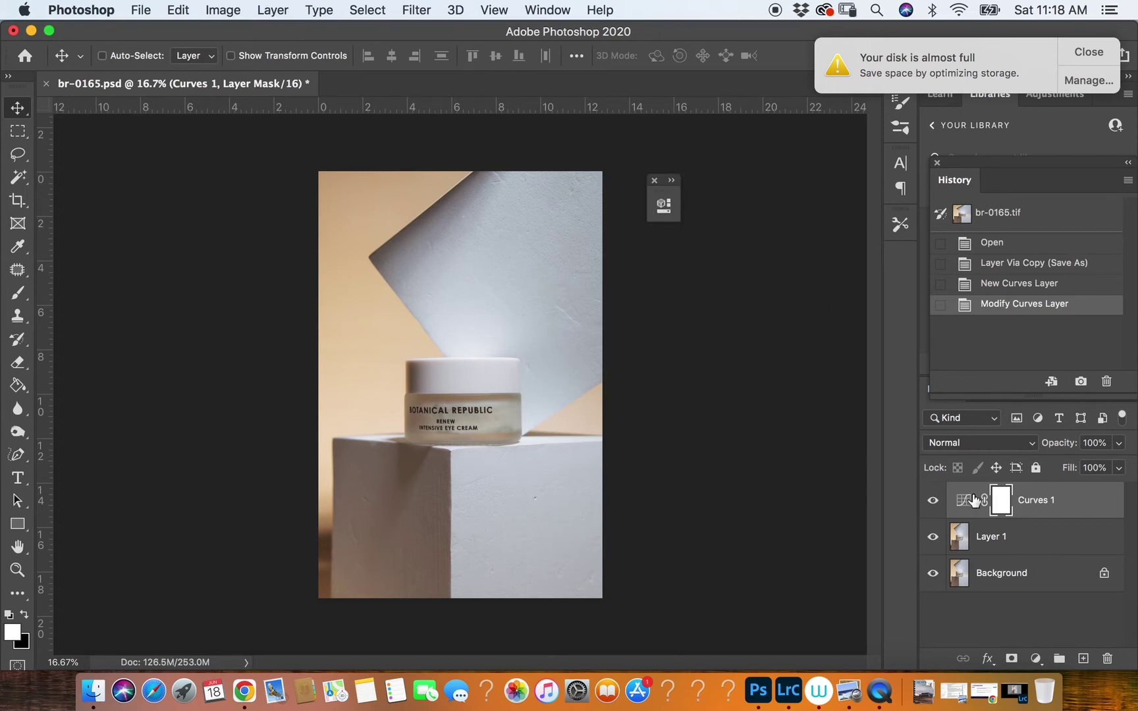
# Step: Compare Curves 1 on and off and set its blend mode to Luminosity
pyautogui.click(932, 502)
pyautogui.click(932, 501)
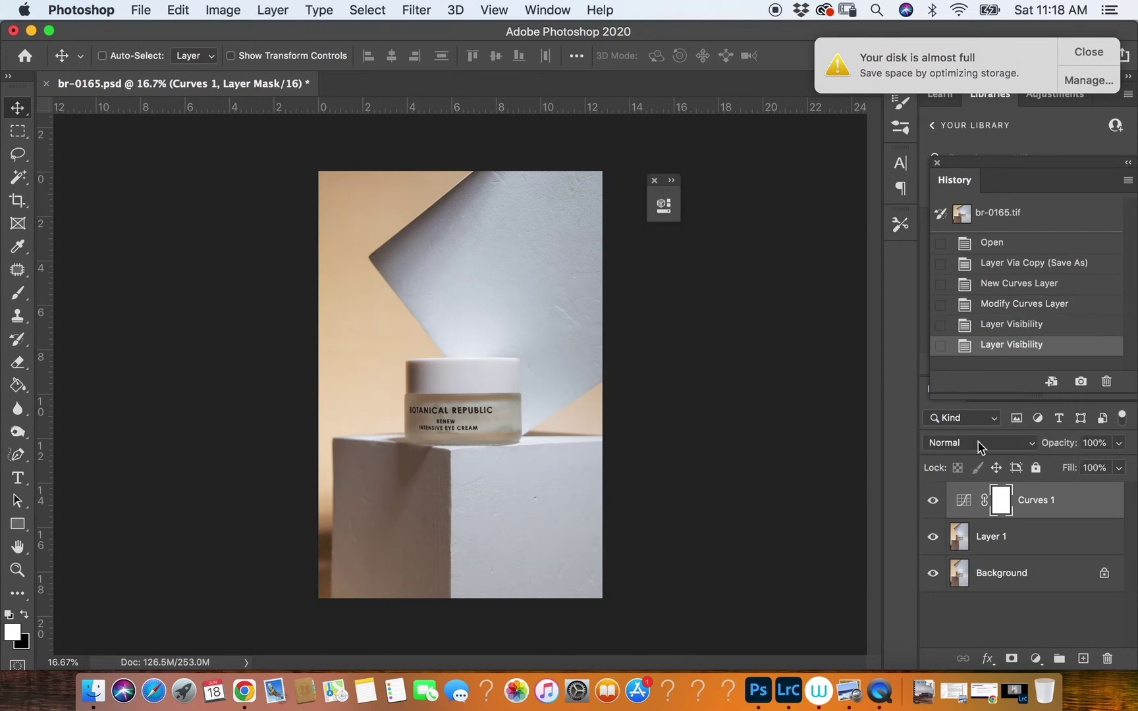
pyautogui.click(1010, 449)
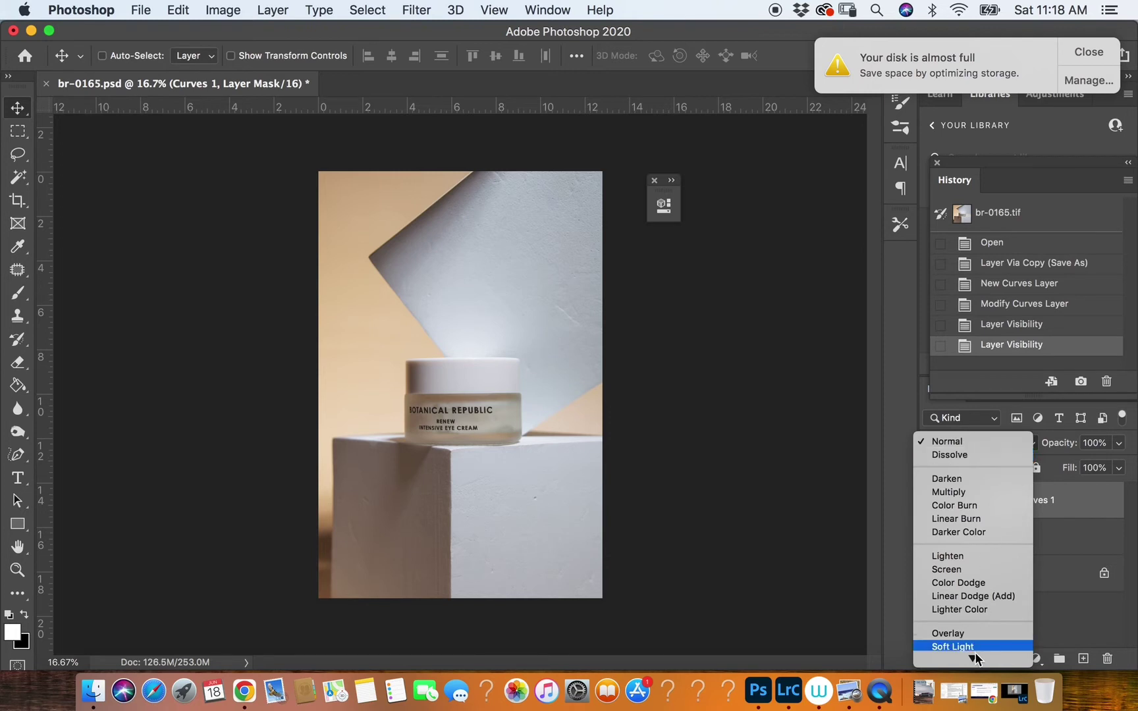
pyautogui.moveTo(975, 656)
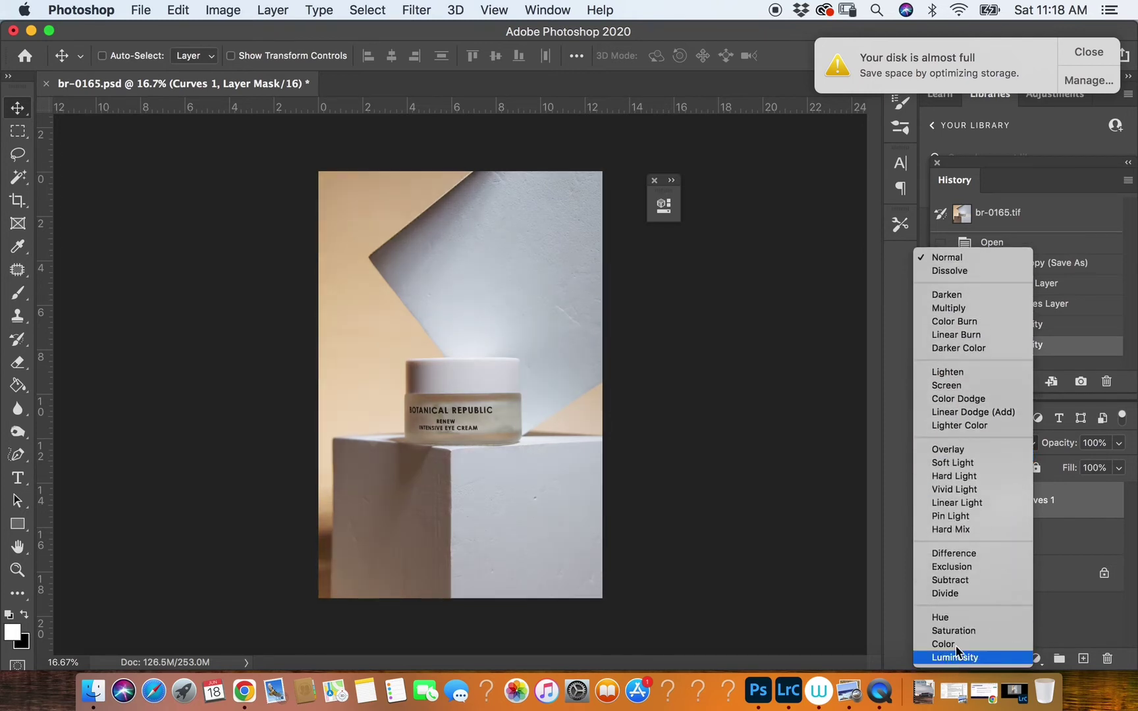
pyautogui.click(955, 652)
# Step: Nudge a point on the Curves 1 tone curve, then undo the tweak
pyautogui.click(962, 502)
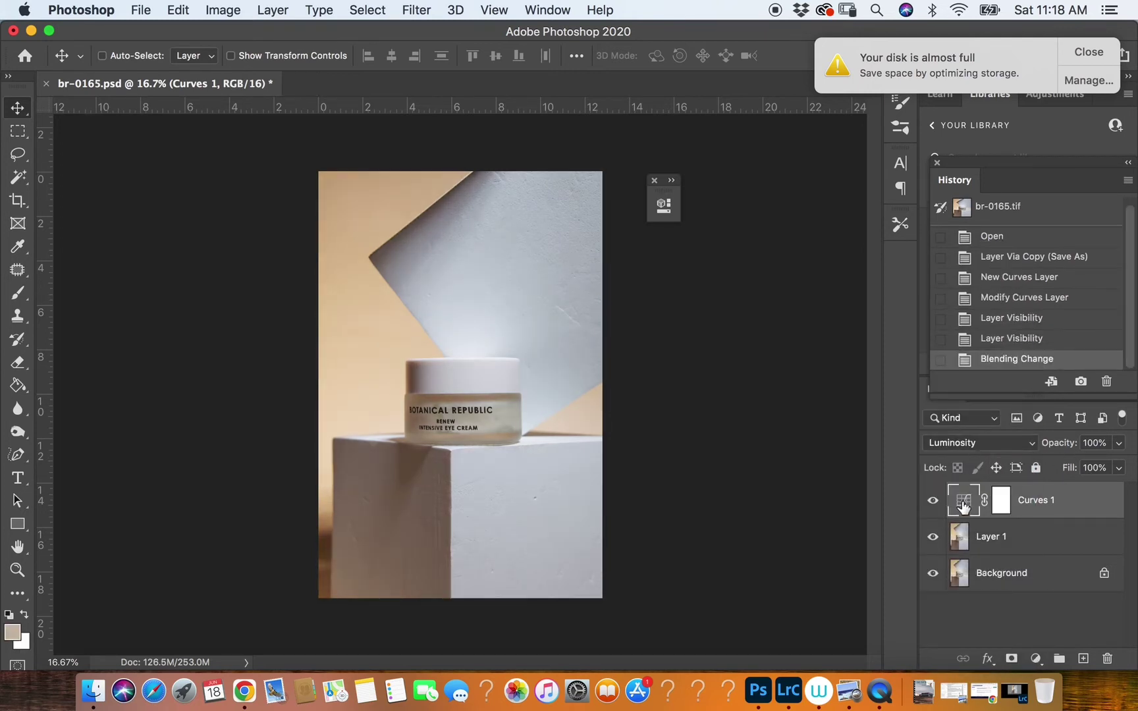
pyautogui.moveTo(516, 198); pyautogui.dragTo(719, 164)
pyautogui.click(726, 359)
pyautogui.moveTo(726, 358); pyautogui.dragTo(728, 362)
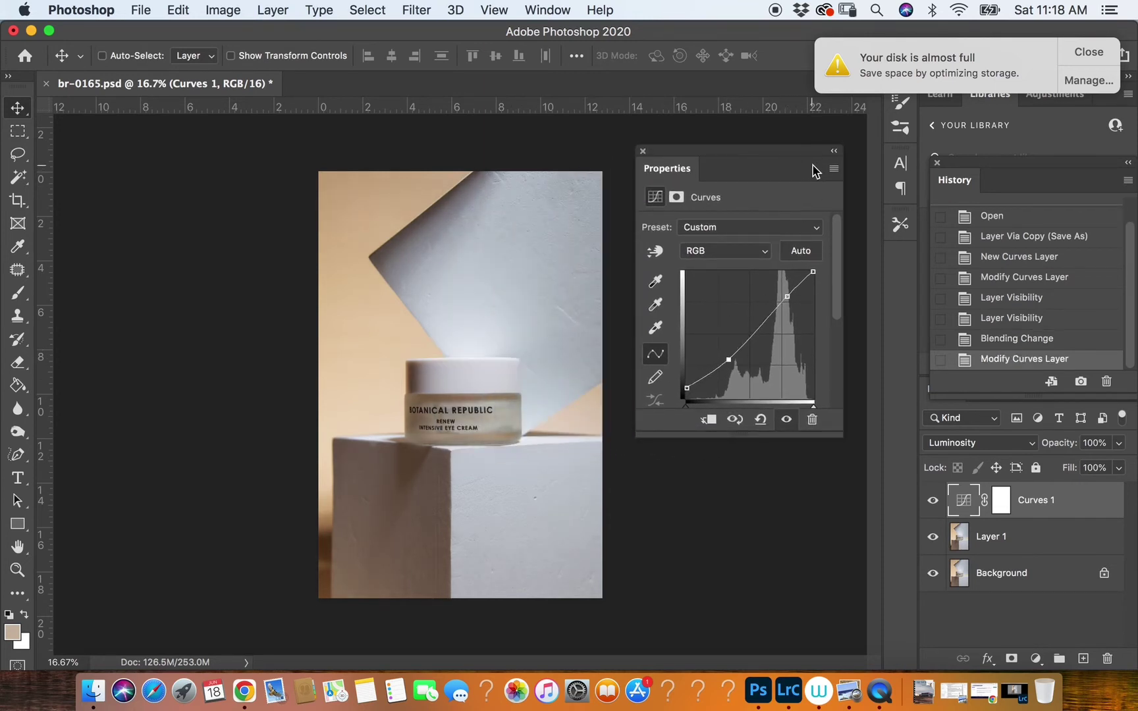
pyautogui.click(834, 152)
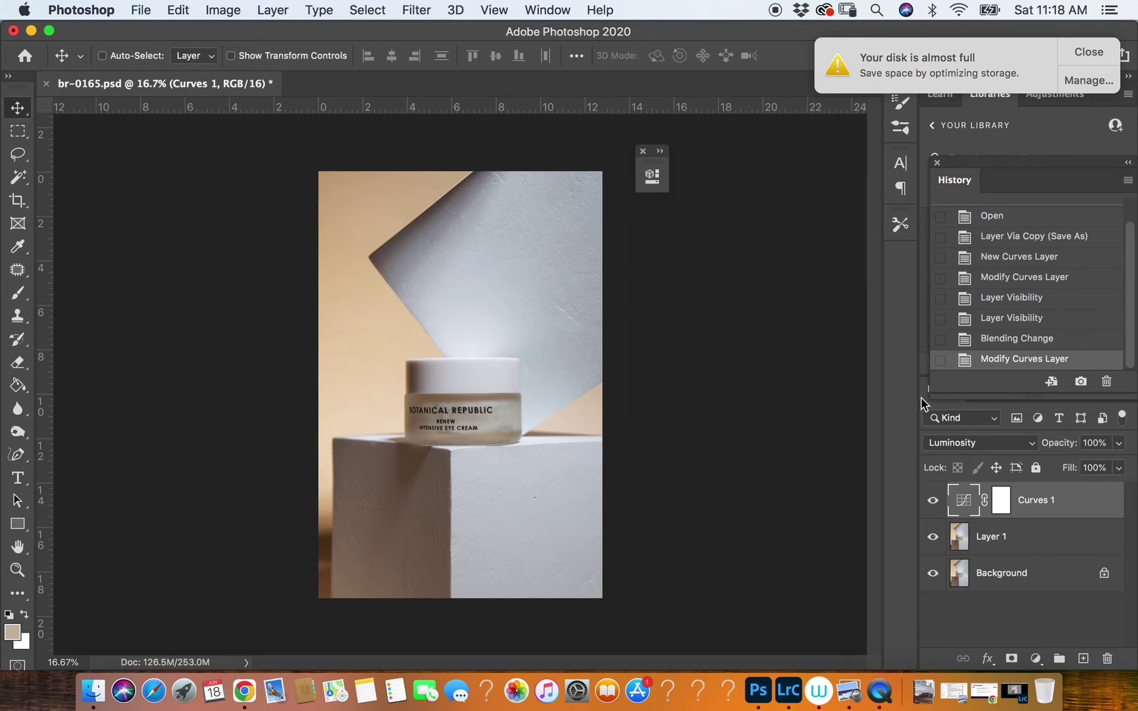
pyautogui.press('super+z')
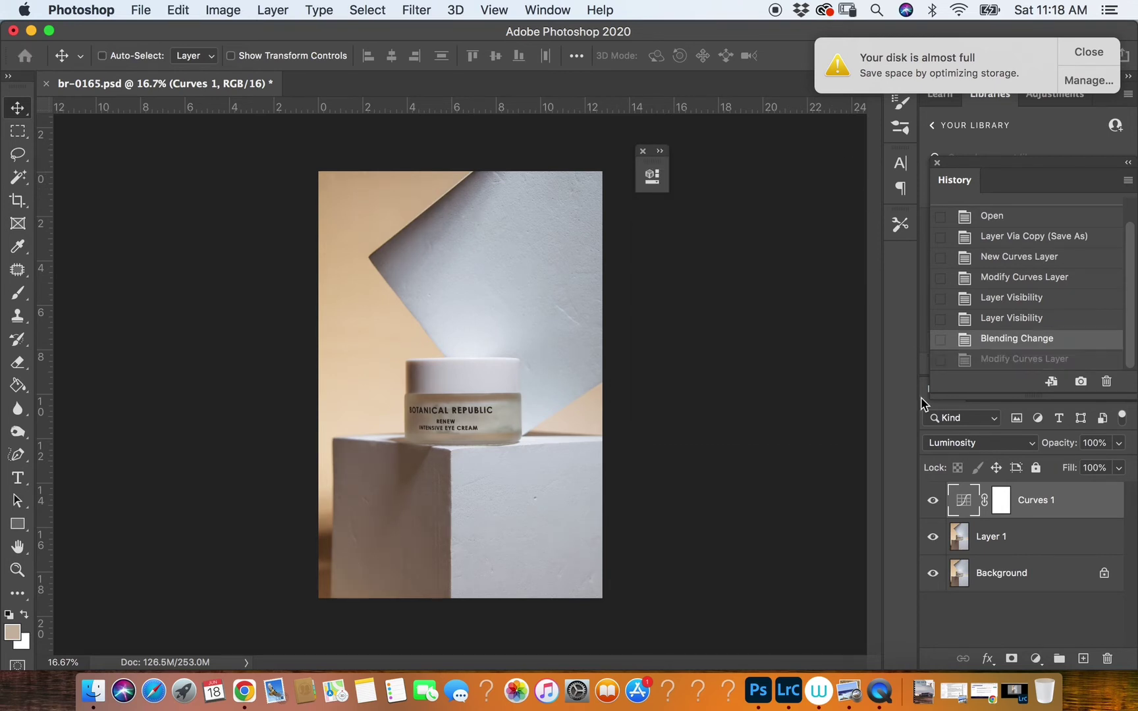
# Step: Hide Curves 1, select Layer 1 and save the document
pyautogui.click(932, 503)
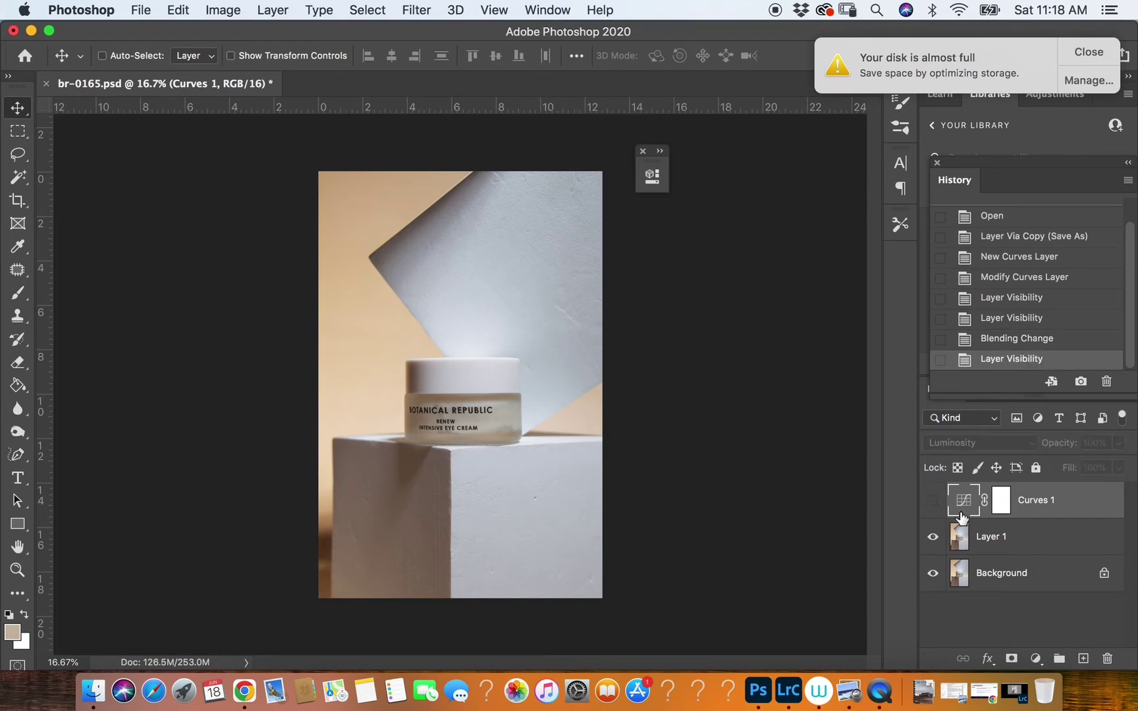
pyautogui.click(1009, 537)
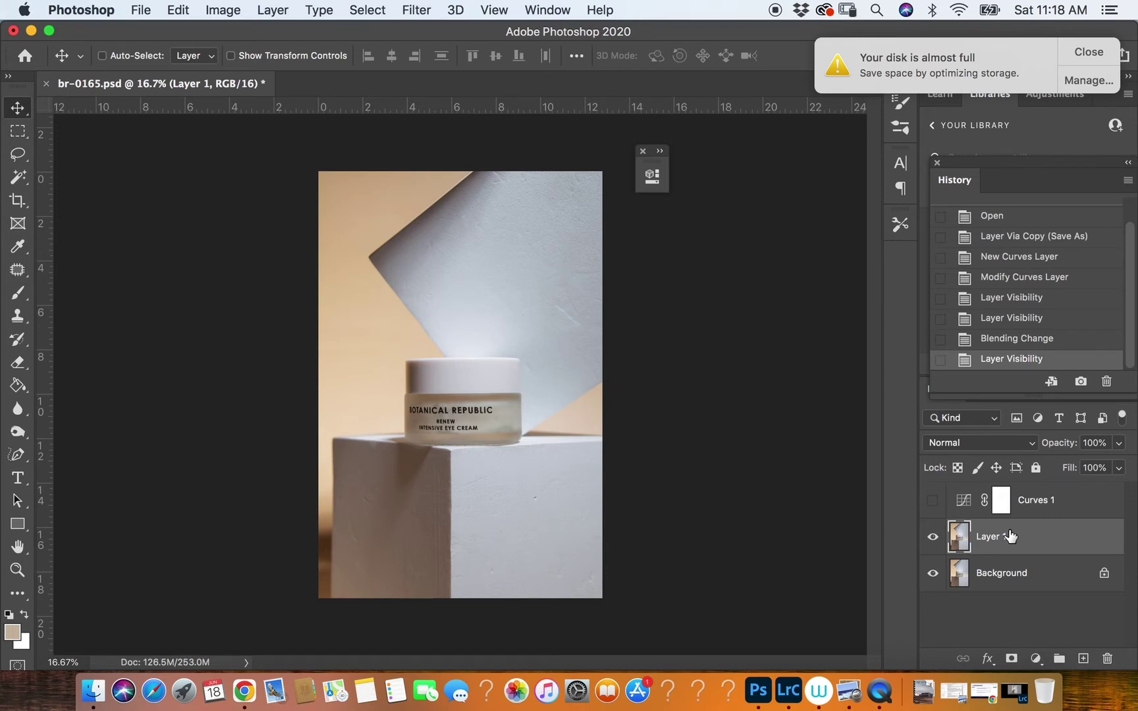
pyautogui.press('super+s')
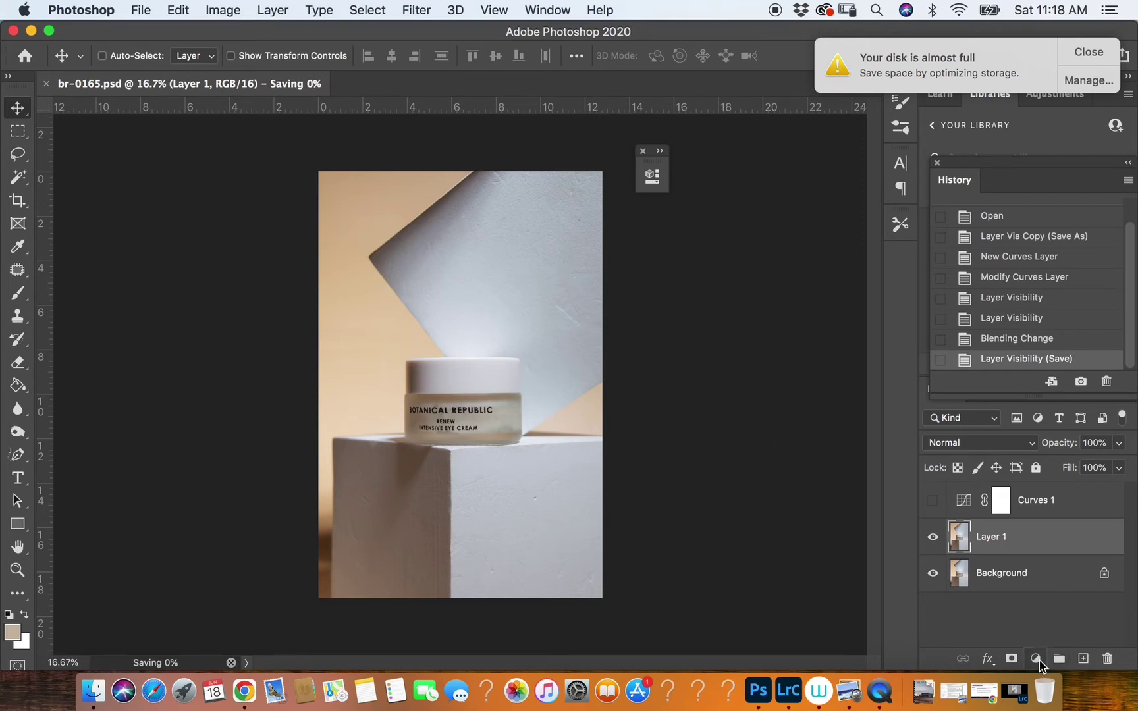
pyautogui.click(1044, 658)
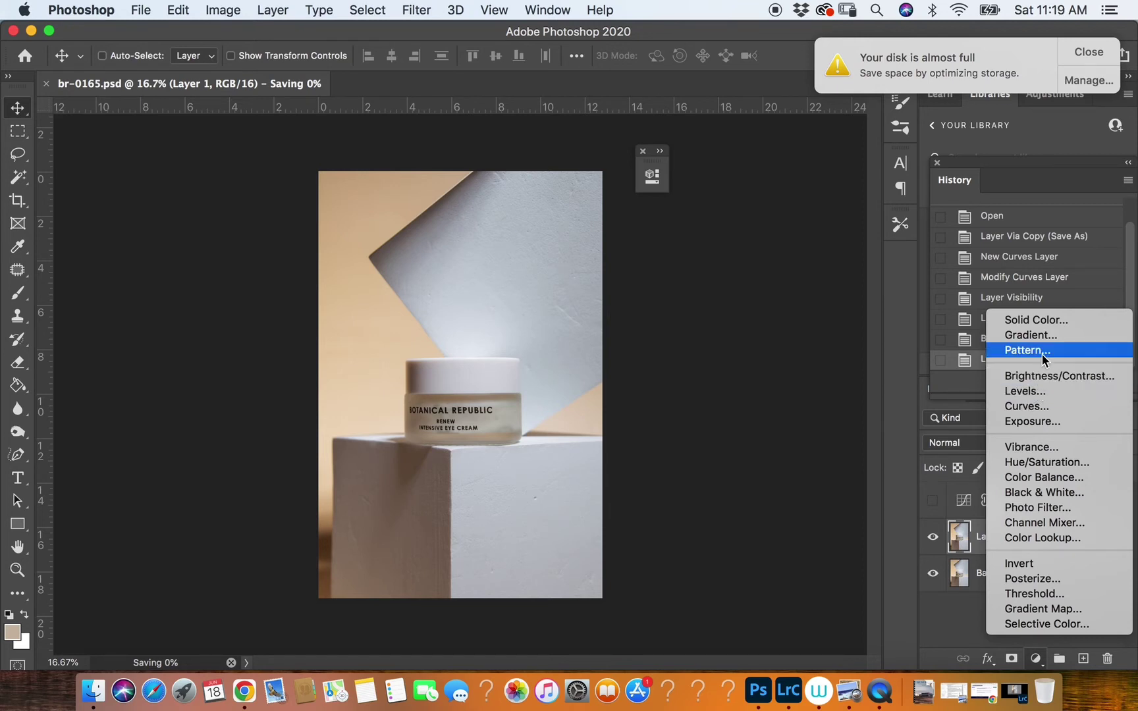
# Step: Add a Gradient Fill layer and open the colour picker for its left stop
pyautogui.click(1031, 335)
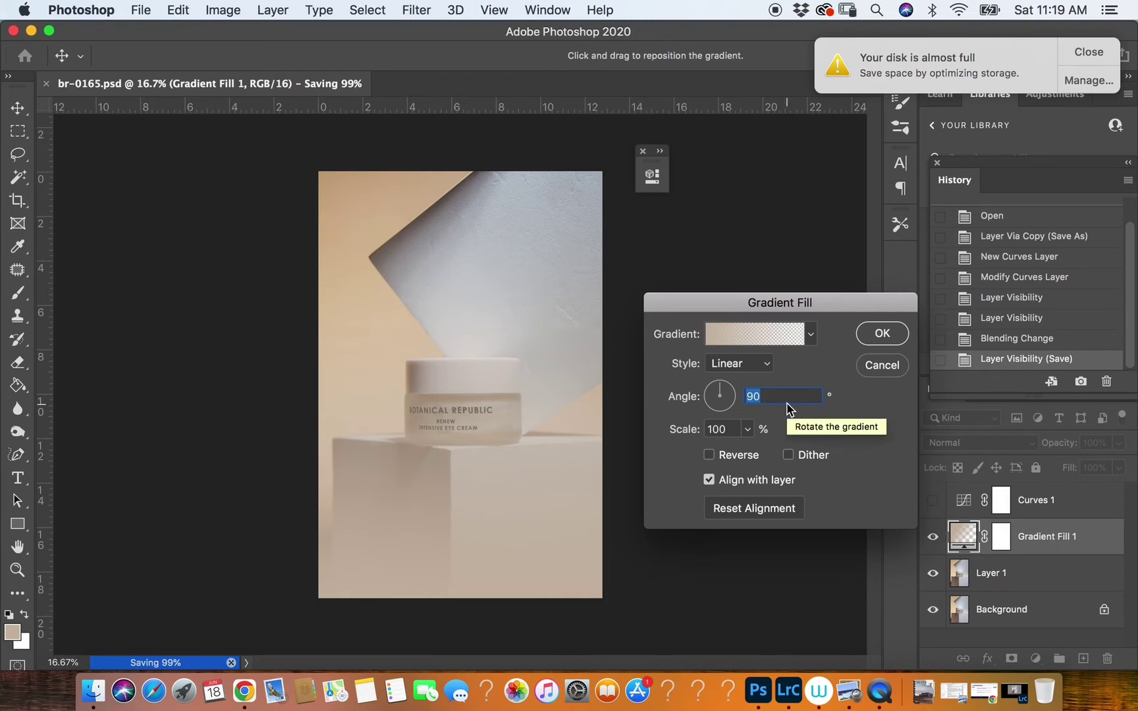
pyautogui.click(745, 333)
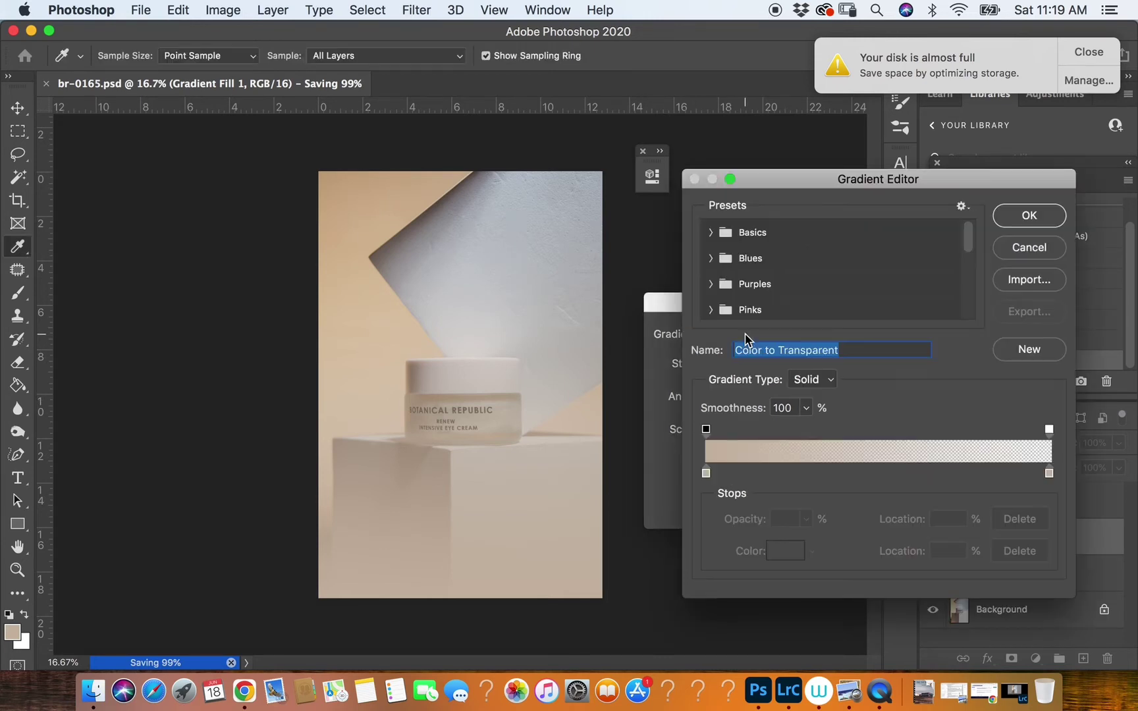
pyautogui.click(706, 474)
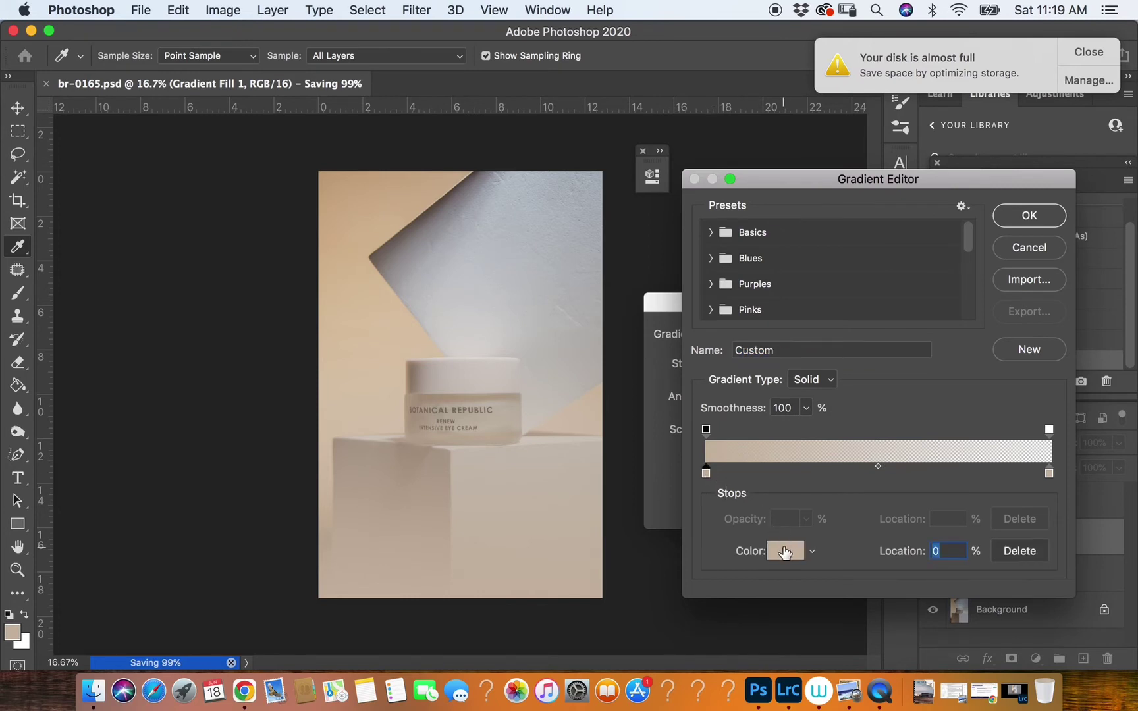
pyautogui.click(785, 552)
pyautogui.moveTo(797, 192); pyautogui.dragTo(803, 153)
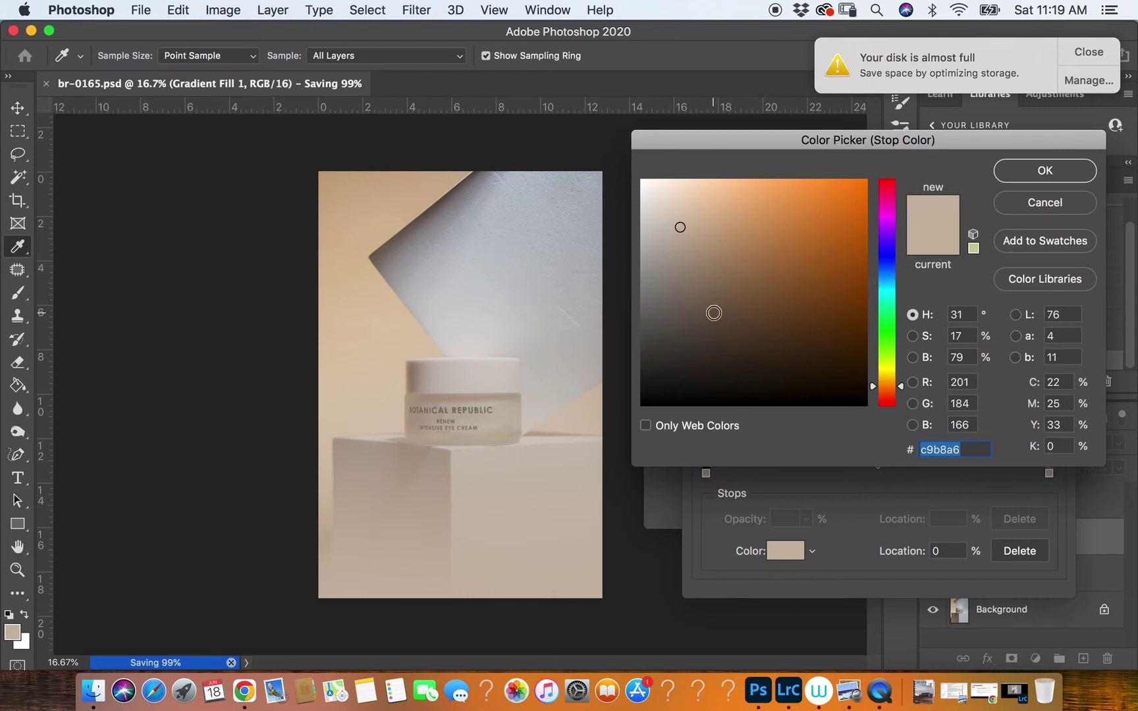
# Step: Set the left stop to a warm reddish brown and the gradient angle to 45°
pyautogui.click(705, 330)
pyautogui.moveTo(714, 314); pyautogui.dragTo(701, 326)
pyautogui.click(688, 308)
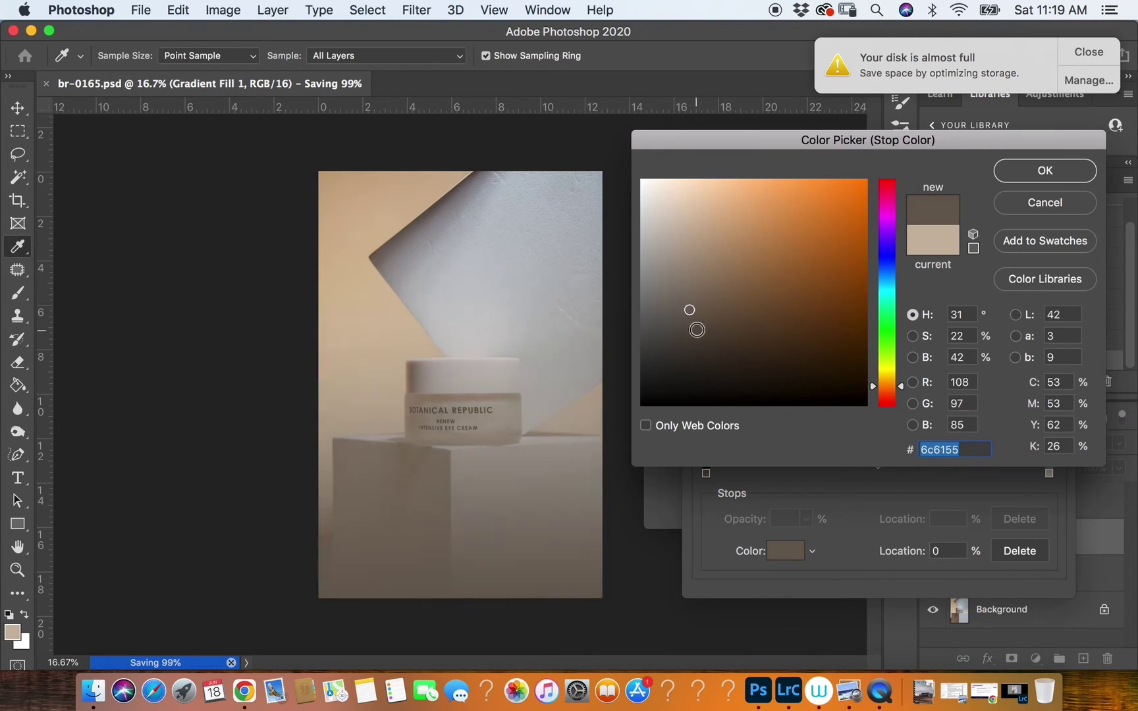
pyautogui.click(691, 301)
pyautogui.moveTo(702, 317); pyautogui.dragTo(696, 303)
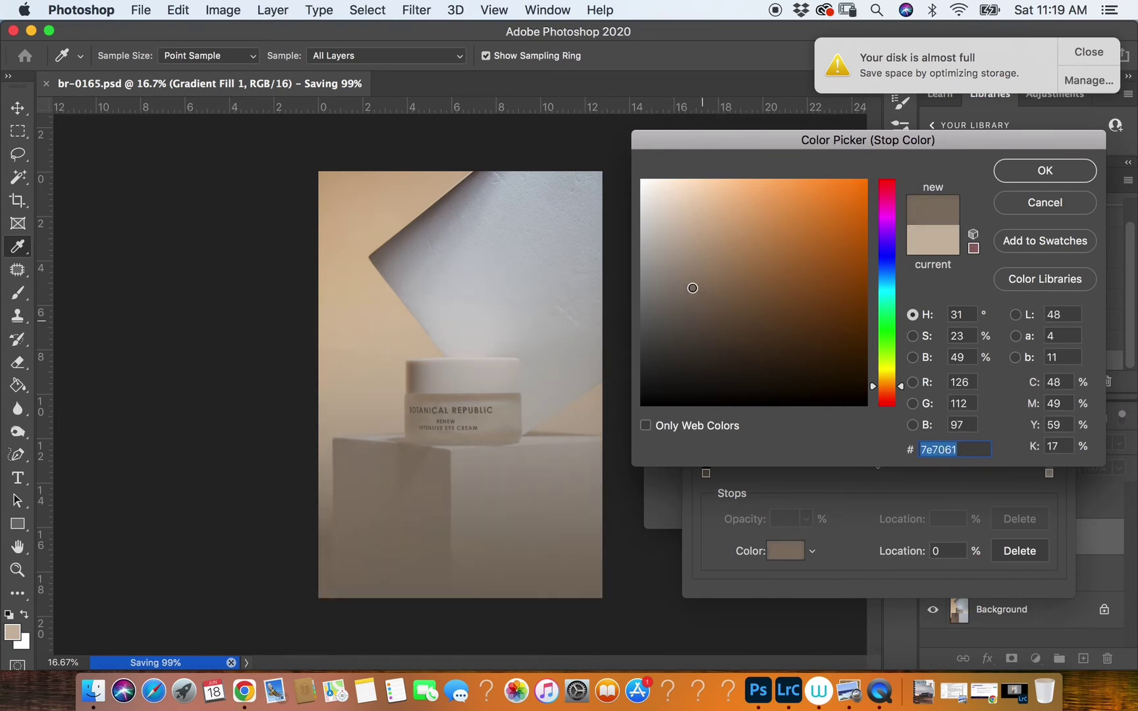
pyautogui.moveTo(692, 288)
pyautogui.mouseDown()
pyautogui.moveTo(686, 275)
pyautogui.moveTo(703, 301)
pyautogui.moveTo(697, 282)
pyautogui.mouseUp()
pyautogui.moveTo(887, 387); pyautogui.dragTo(888, 392)
pyautogui.click(1025, 170)
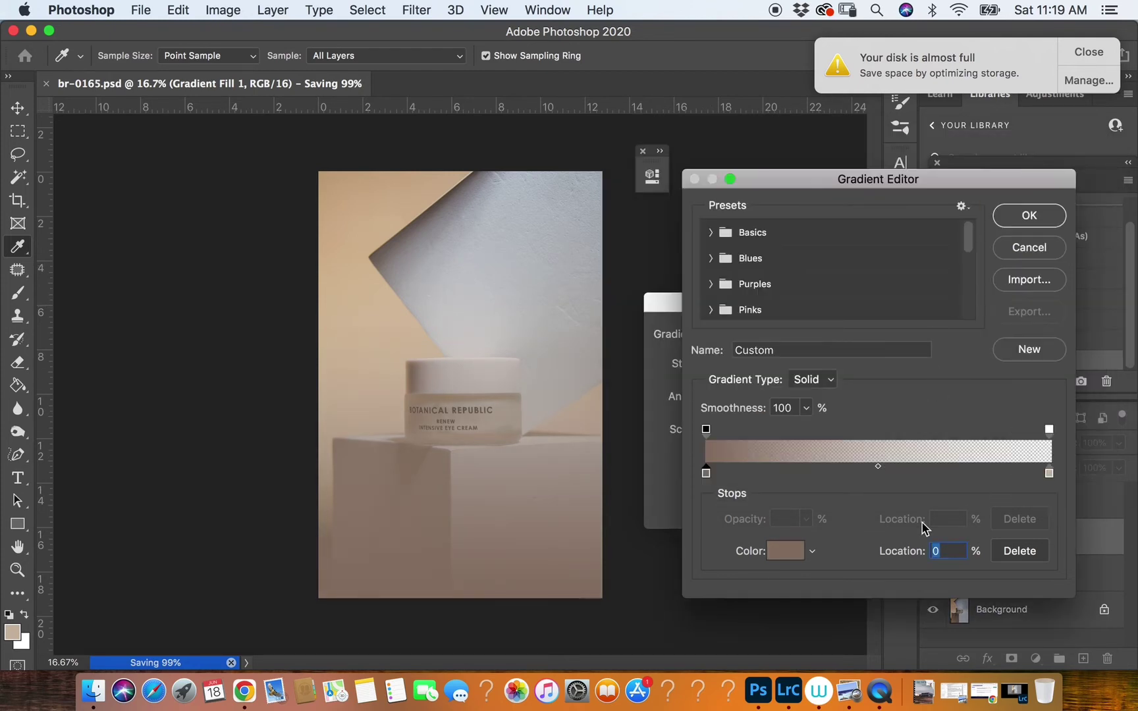
pyautogui.click(1019, 223)
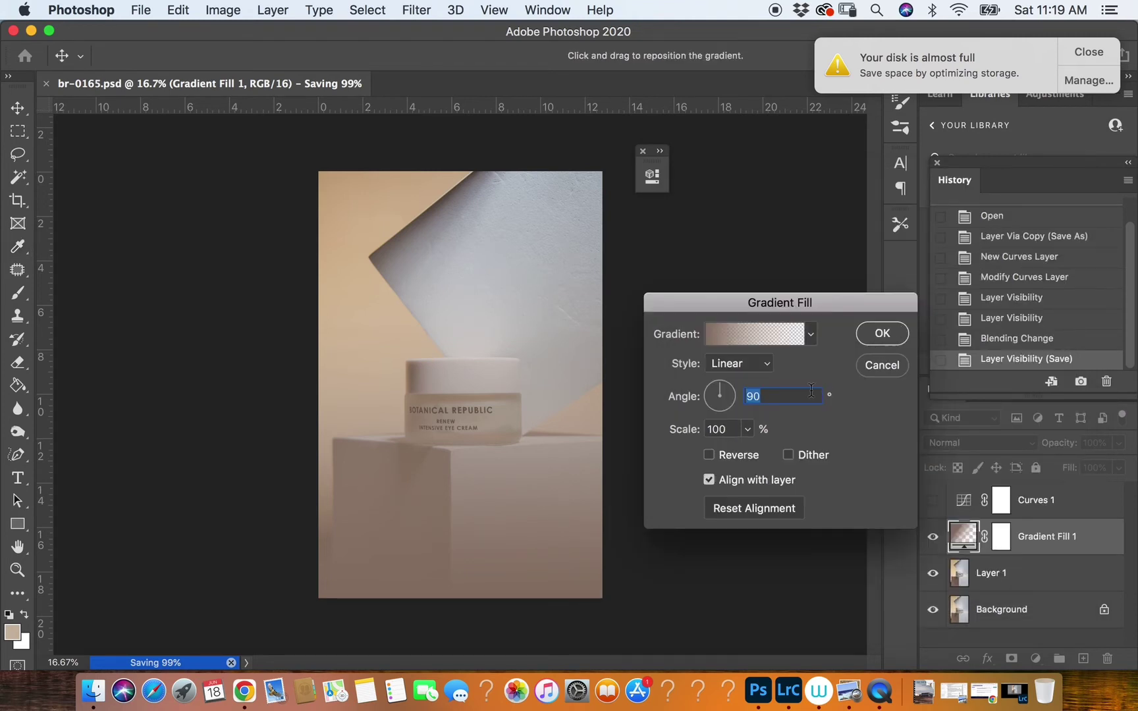
pyautogui.write('45')
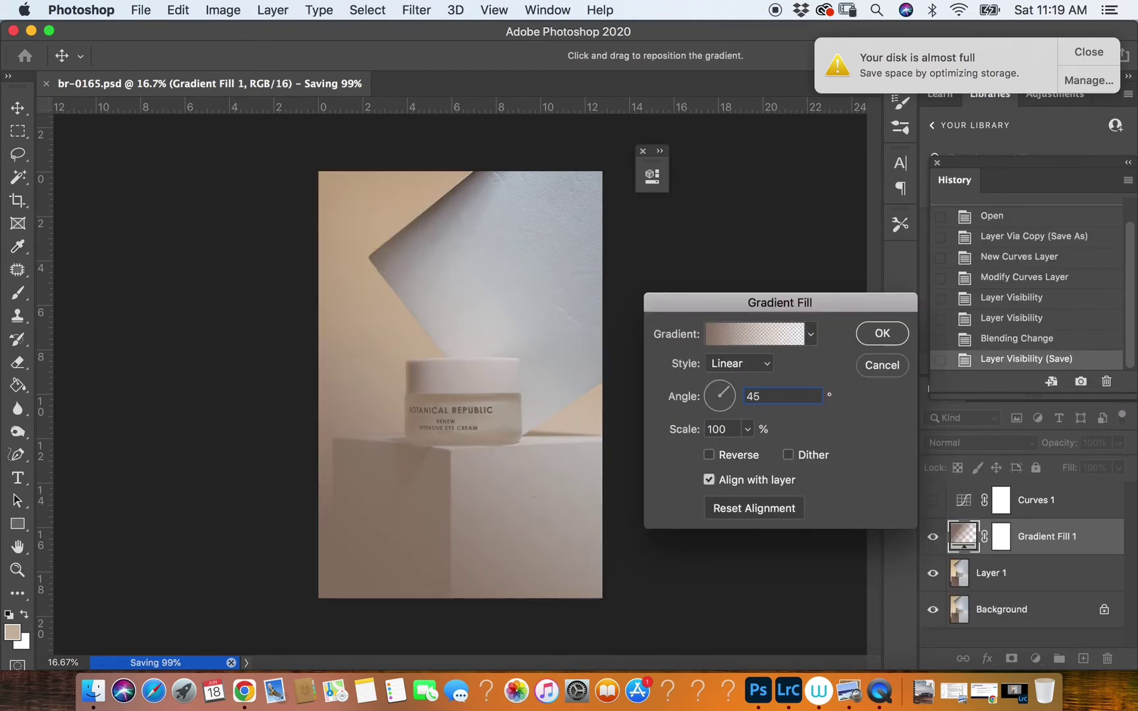
# Step: Confirm Gradient Fill 1 and try Multiply blending at 24% opacity
pyautogui.click(886, 332)
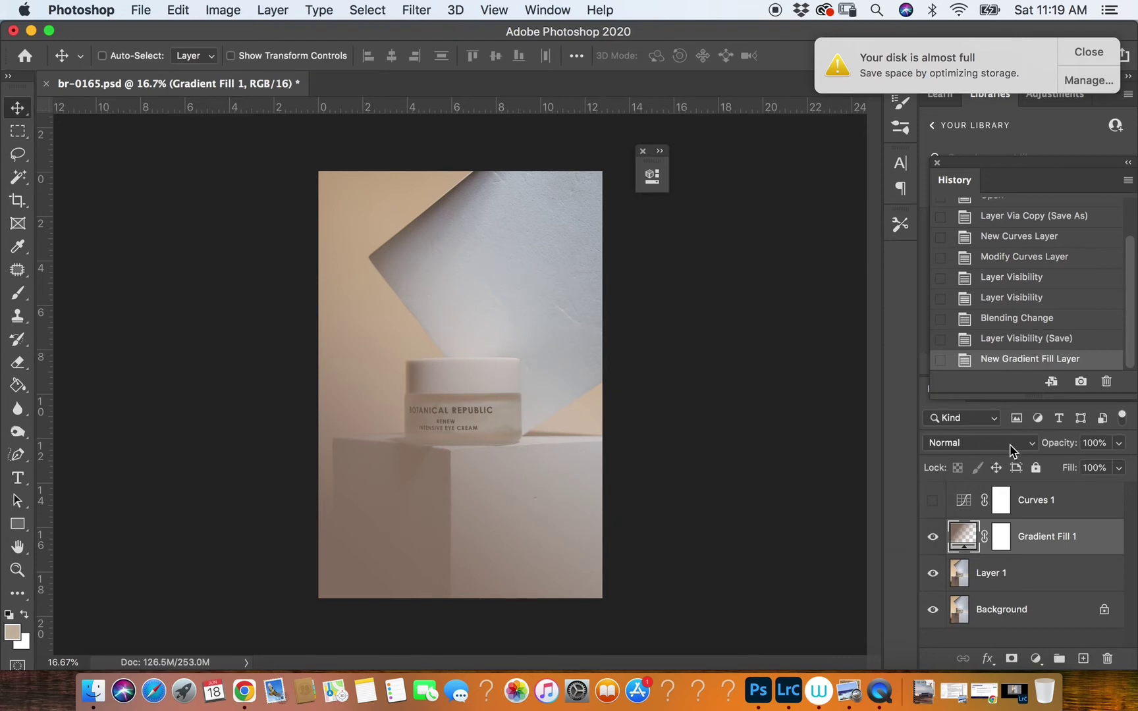
pyautogui.click(1026, 455)
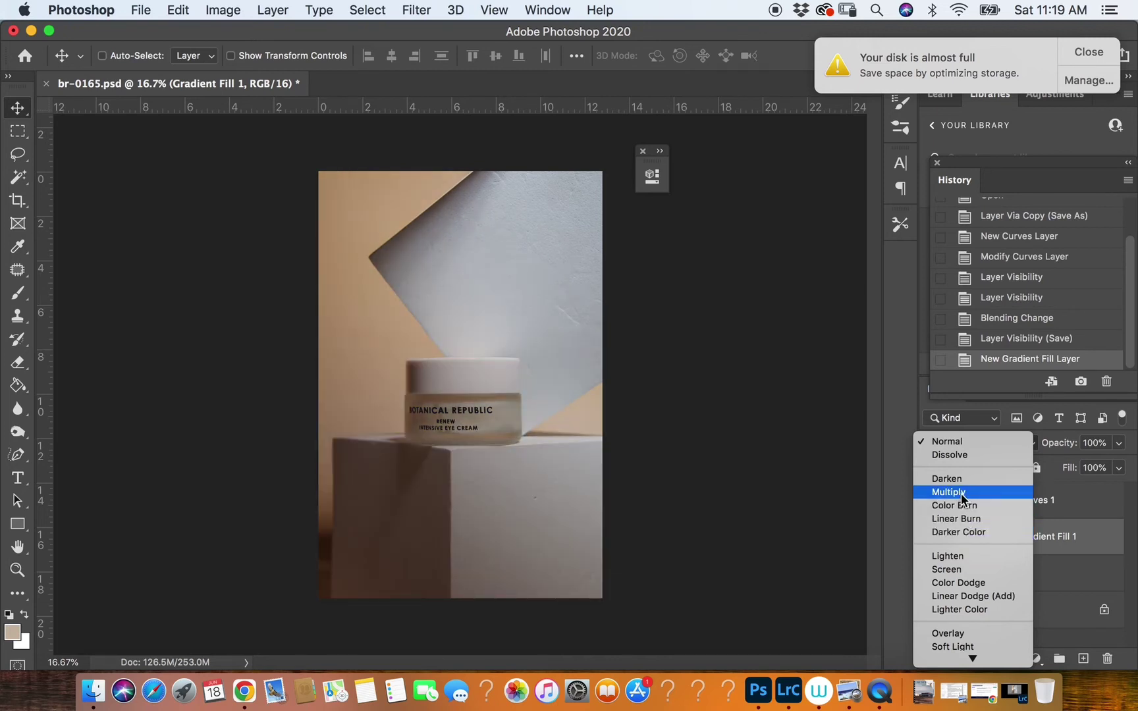
pyautogui.click(961, 493)
pyautogui.click(1119, 442)
pyautogui.click(1057, 465)
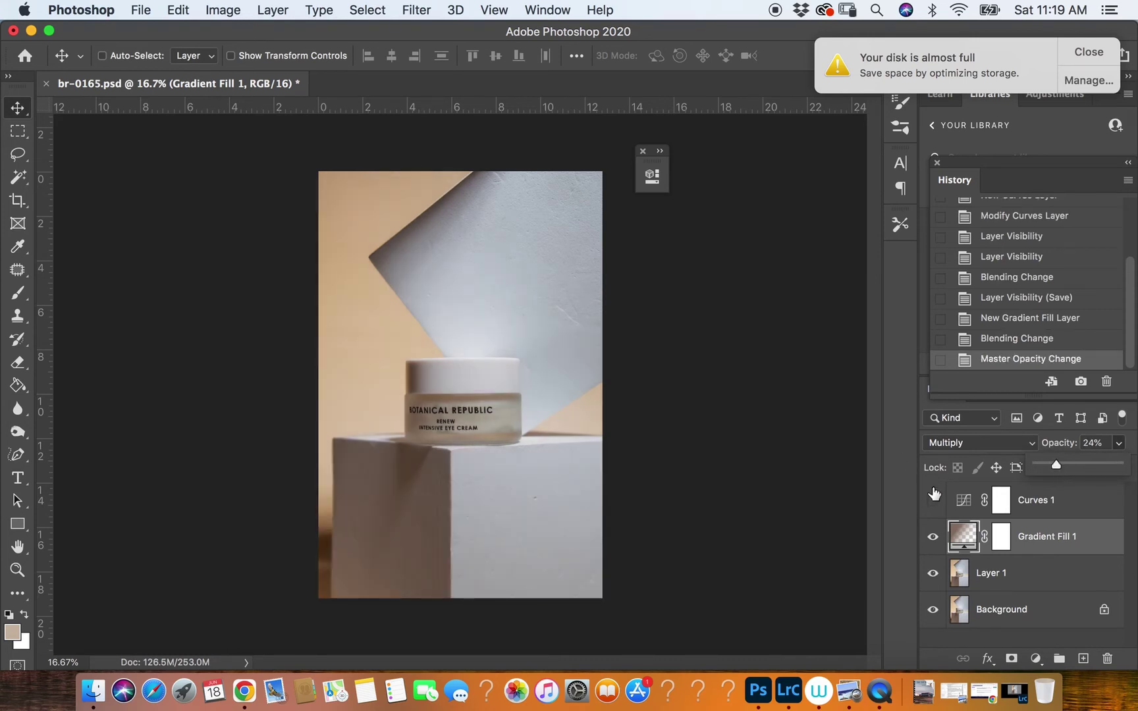
pyautogui.click(1024, 539)
# Step: Switch Gradient Fill 1 to Linear Burn and lower its opacity to 15%
pyautogui.click(979, 448)
pyautogui.click(972, 471)
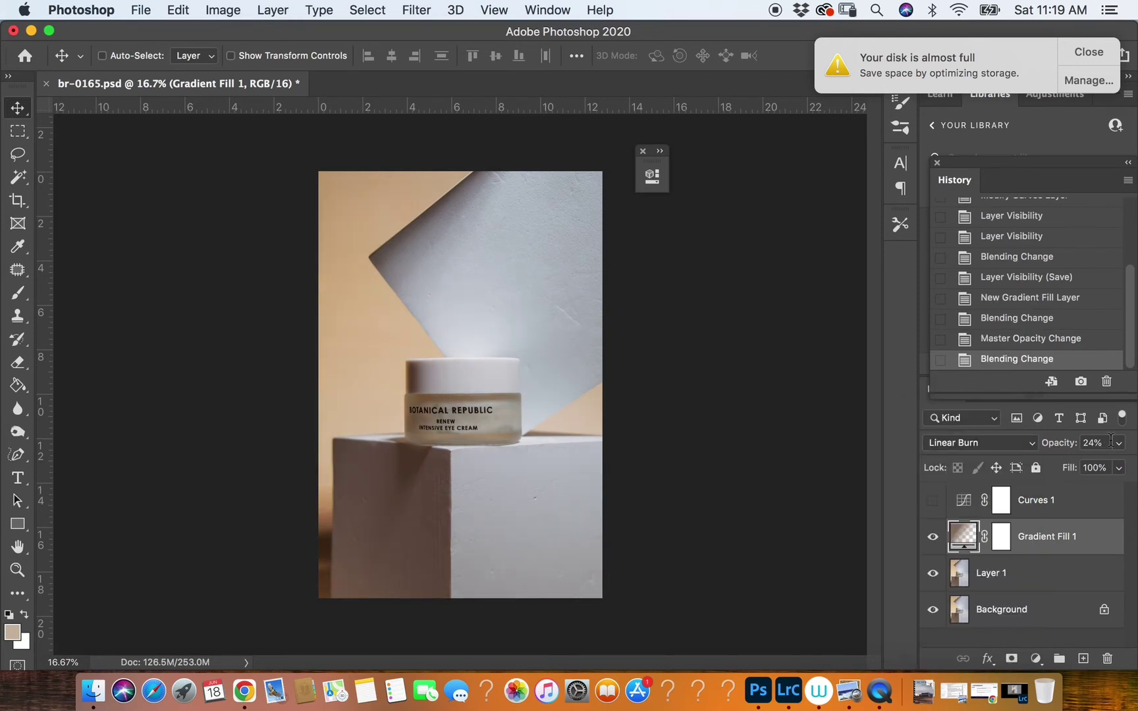
pyautogui.click(936, 539)
pyautogui.click(936, 539)
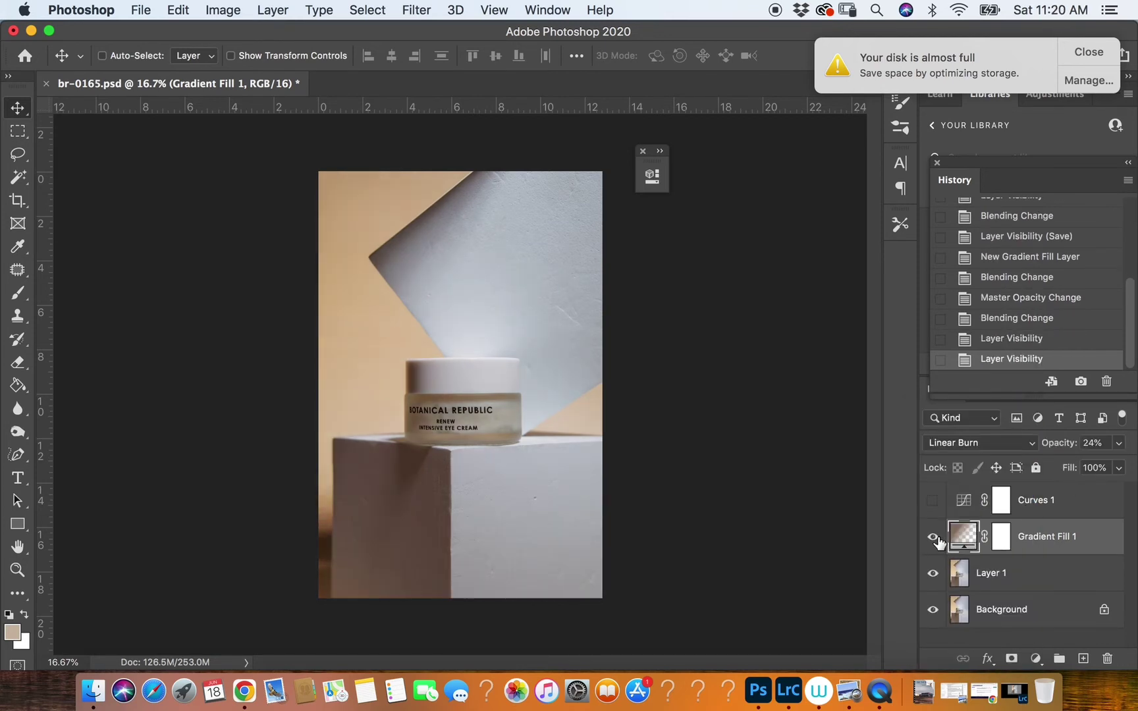
pyautogui.click(1119, 442)
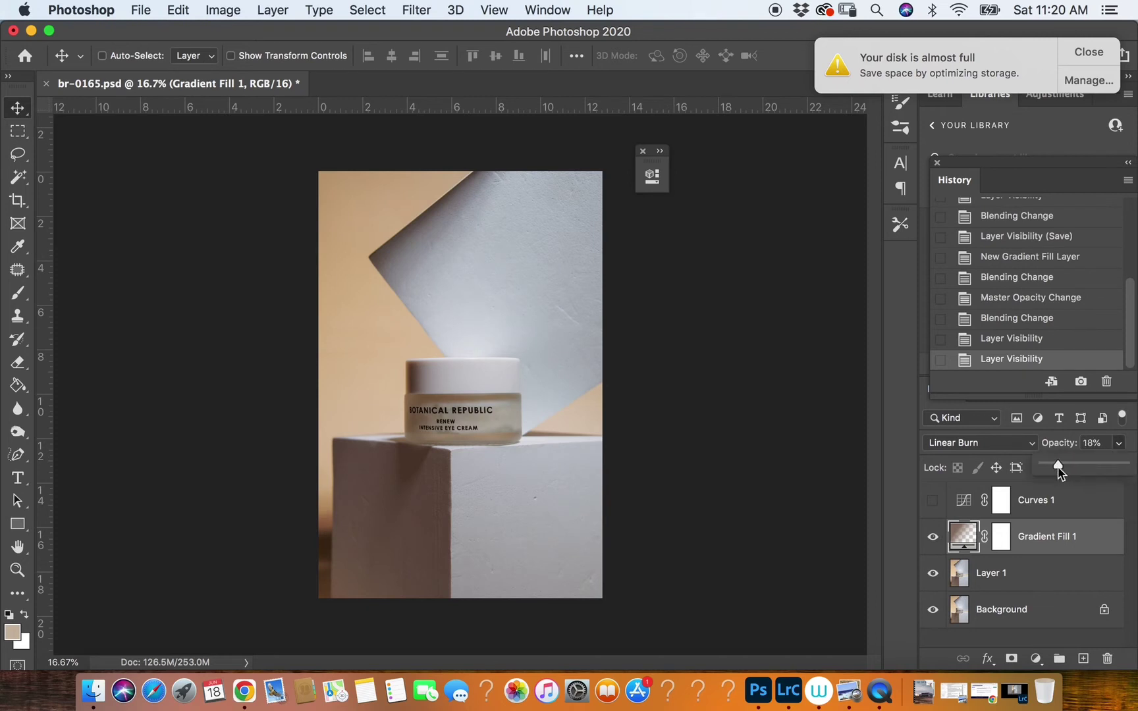
pyautogui.moveTo(1057, 469); pyautogui.dragTo(1054, 465)
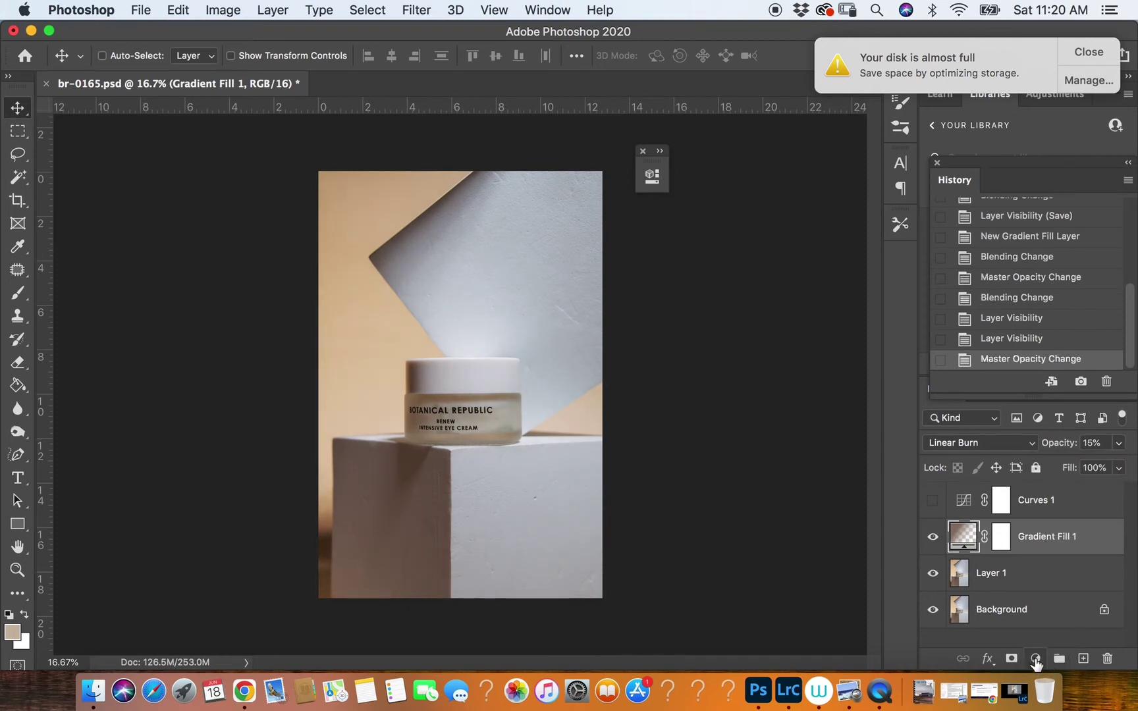
pyautogui.click(1034, 660)
# Step: Add a second Gradient Fill at a 220° angle and open its left stop's colour picker
pyautogui.click(1038, 336)
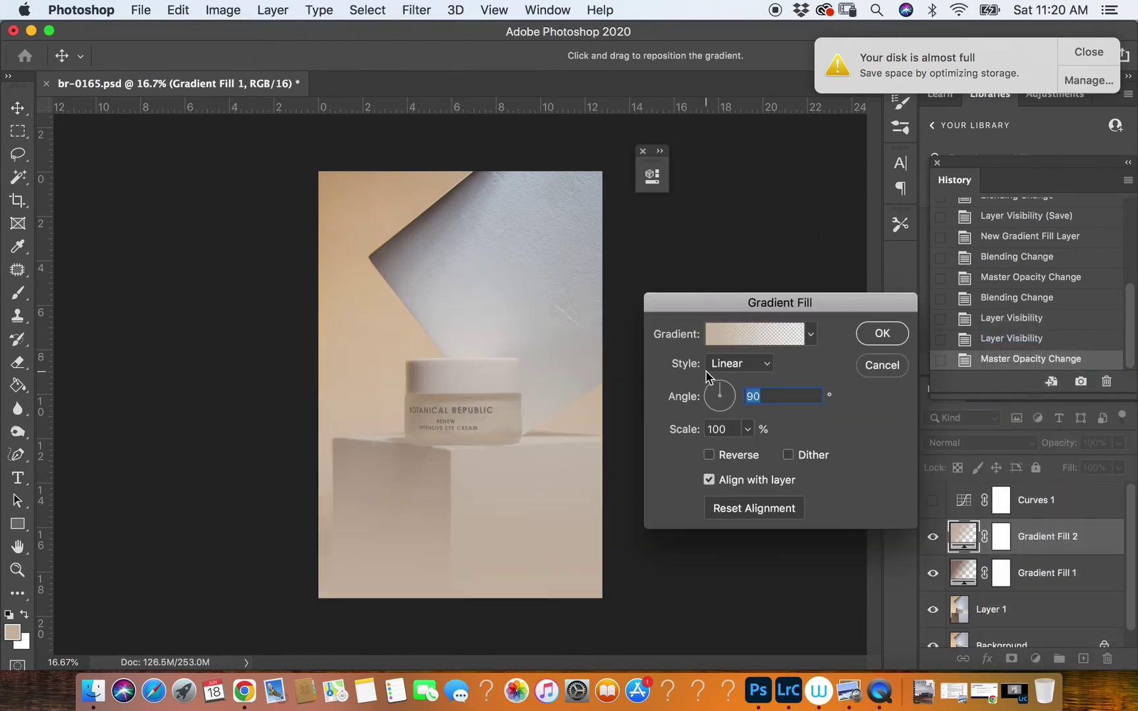
pyautogui.write('220')
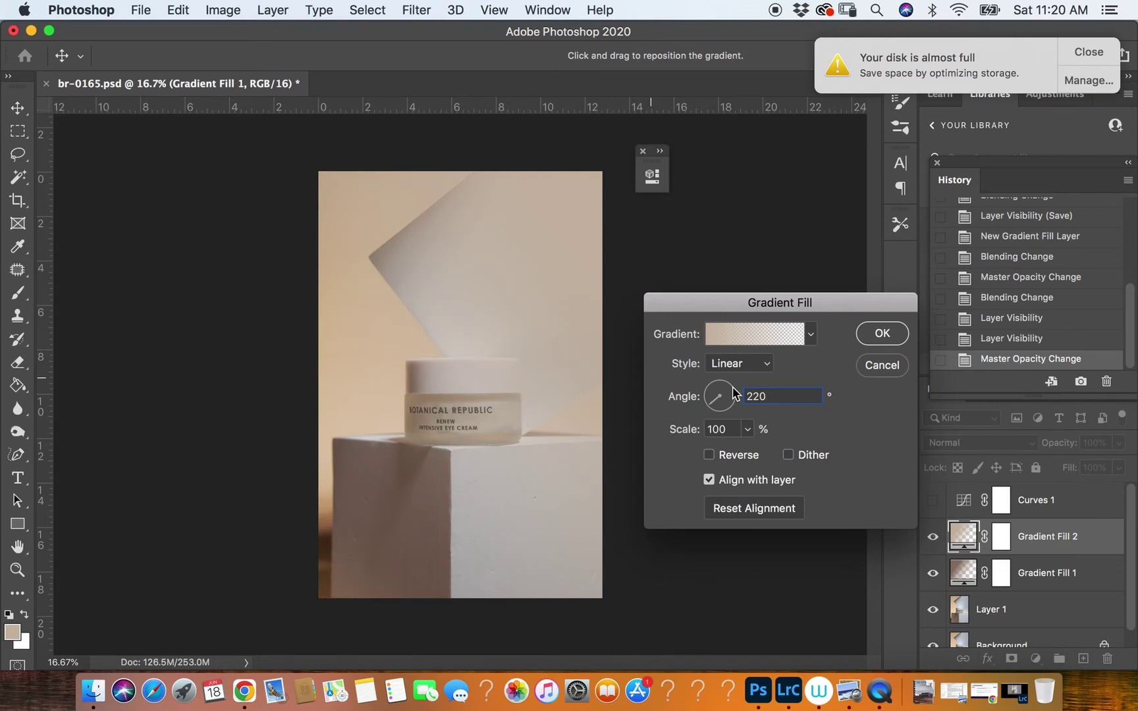
pyautogui.click(762, 333)
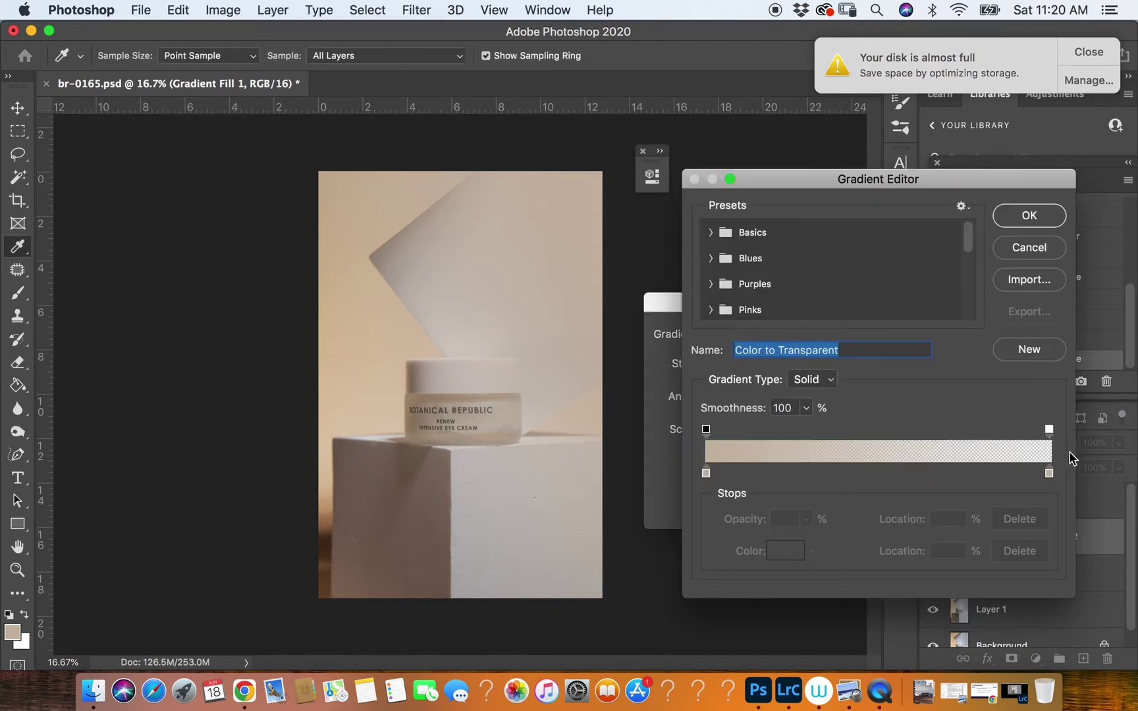
pyautogui.click(706, 474)
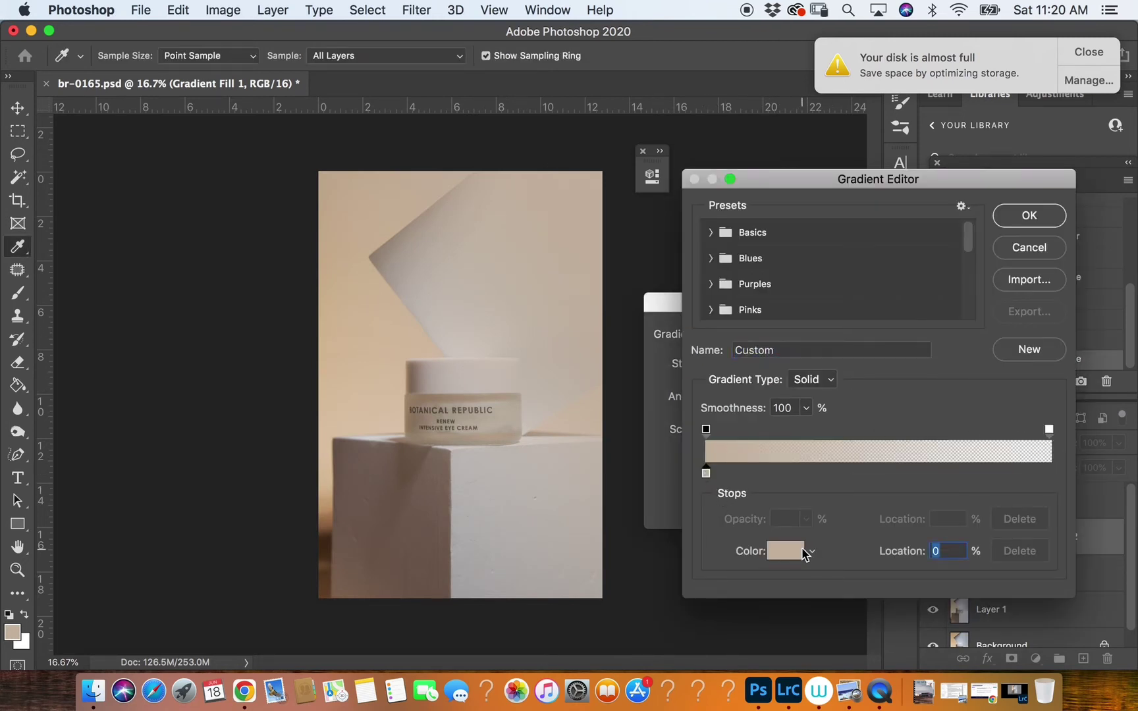
pyautogui.click(798, 552)
# Step: Set the left stop to pale peach #ffe6d9 and confirm Gradient Fill 2
pyautogui.moveTo(681, 227); pyautogui.dragTo(665, 181)
pyautogui.moveTo(889, 387)
pyautogui.mouseDown()
pyautogui.moveTo(890, 369)
pyautogui.moveTo(889, 392)
pyautogui.mouseUp()
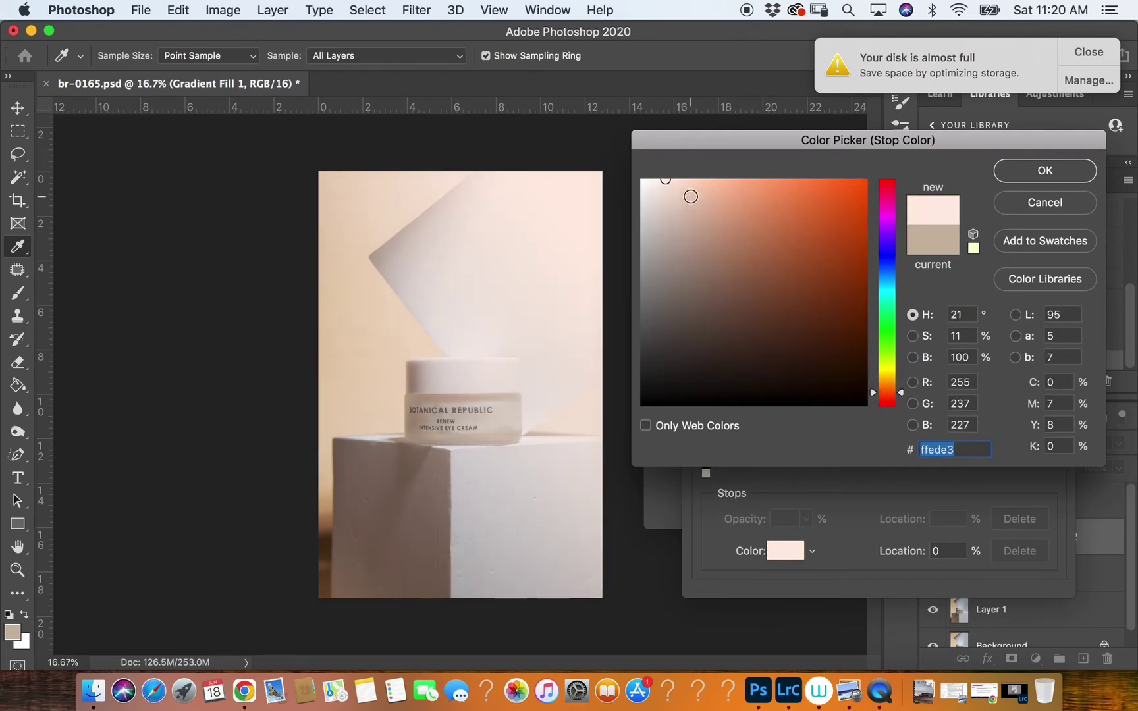
pyautogui.moveTo(674, 190); pyautogui.dragTo(675, 178)
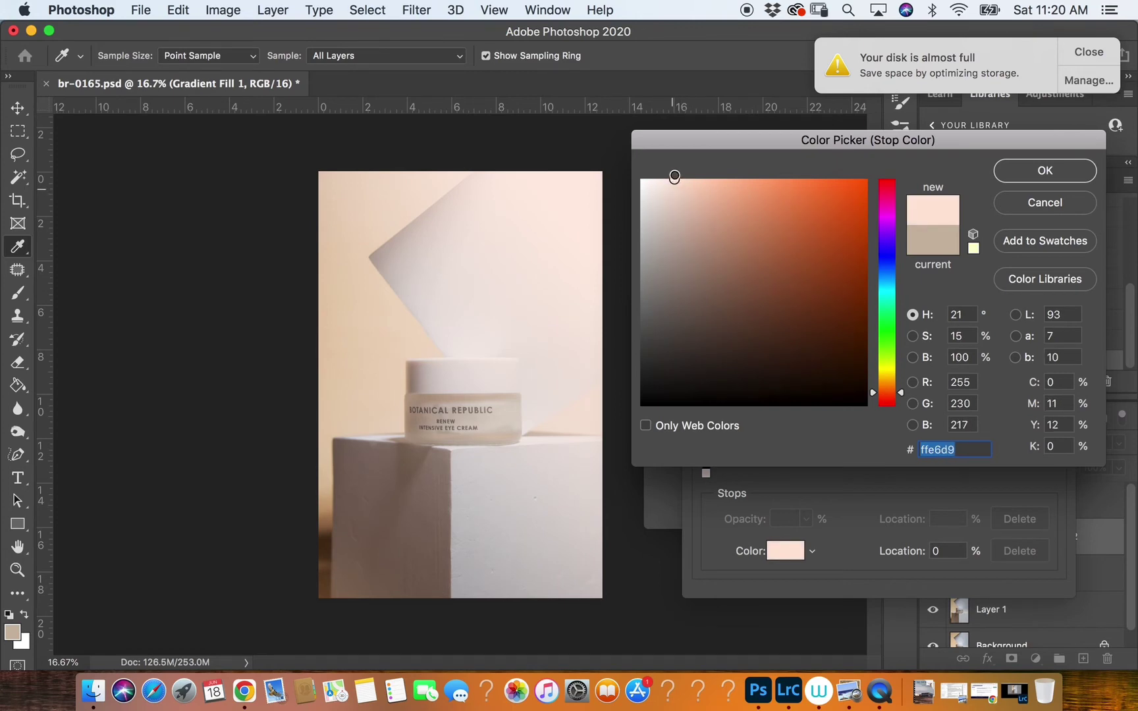
pyautogui.click(1003, 177)
pyautogui.click(1022, 219)
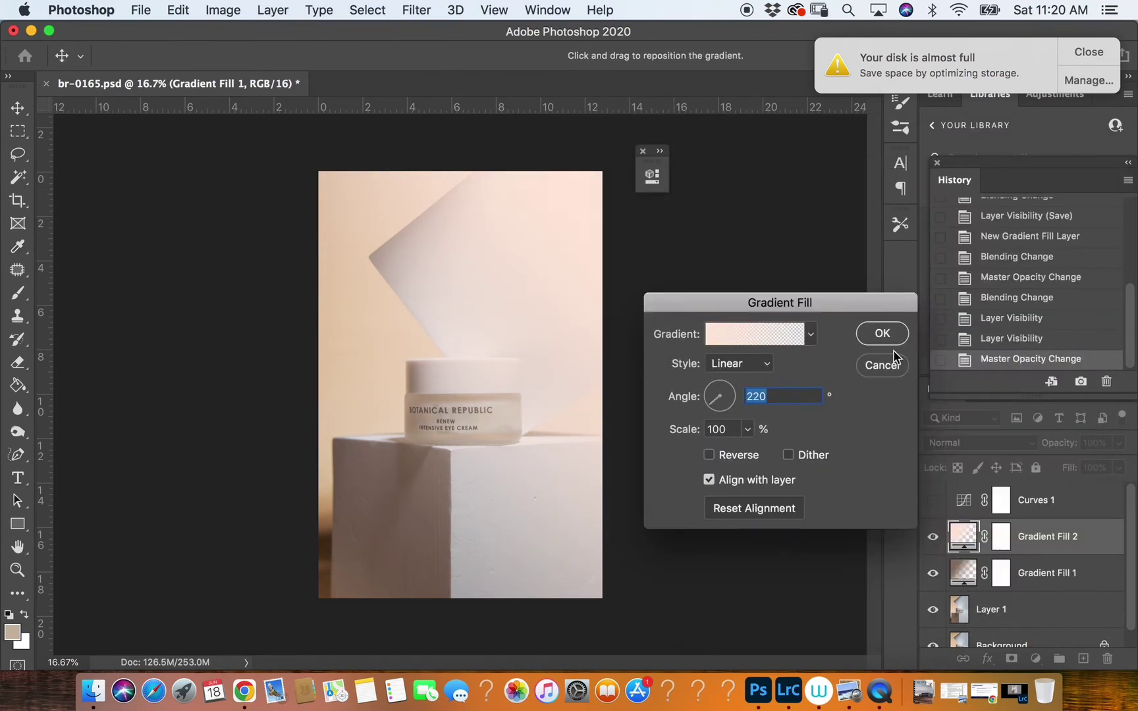
pyautogui.click(876, 331)
pyautogui.click(994, 443)
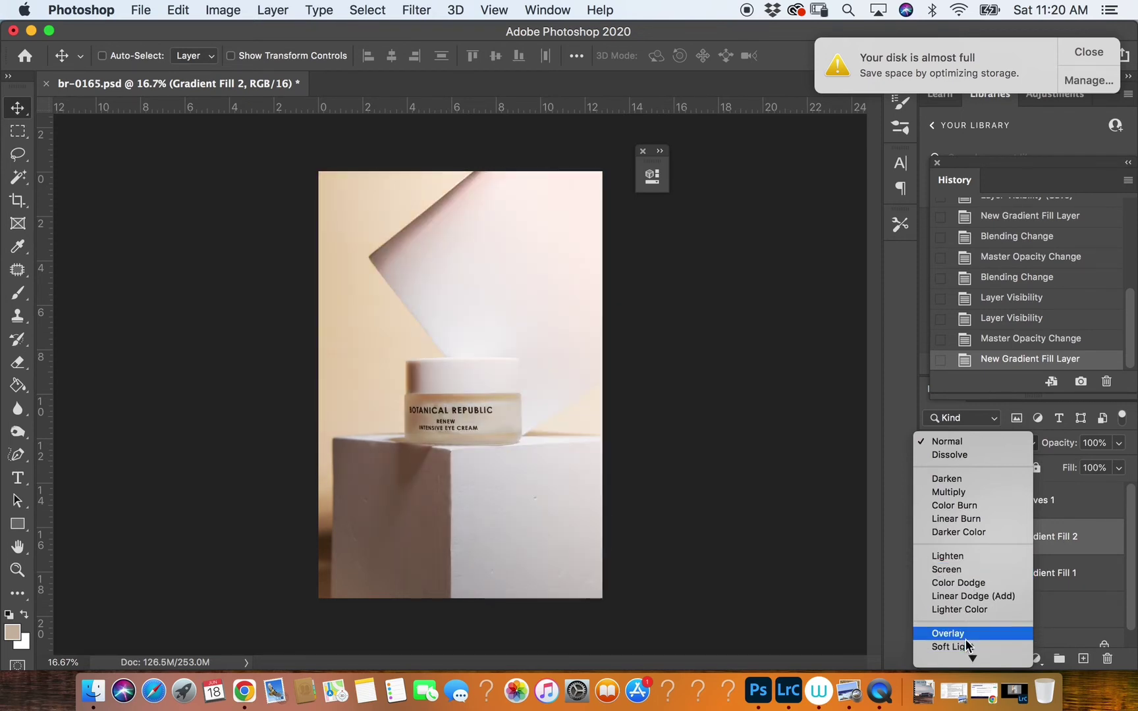
# Step: Set Gradient Fill 2 to Screen mode at about 15% opacity and compare it on and off
pyautogui.click(967, 568)
pyautogui.click(1118, 444)
pyautogui.moveTo(1120, 465); pyautogui.dragTo(1054, 468)
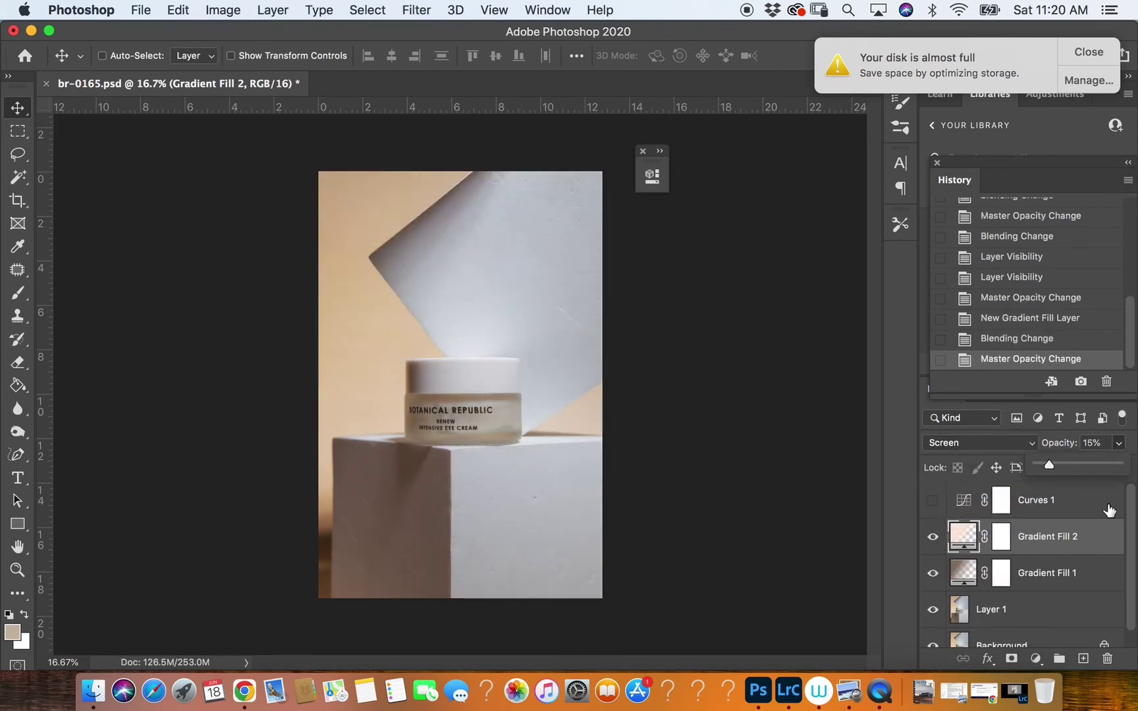
pyautogui.click(1129, 517)
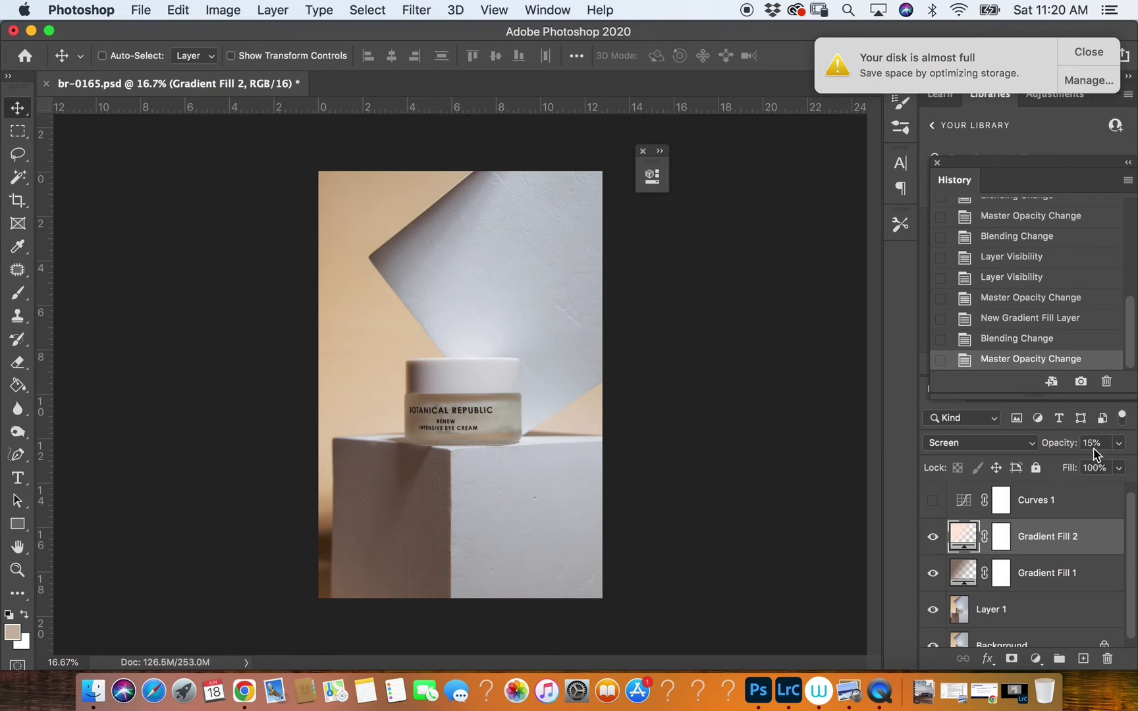
pyautogui.click(934, 539)
pyautogui.click(934, 539)
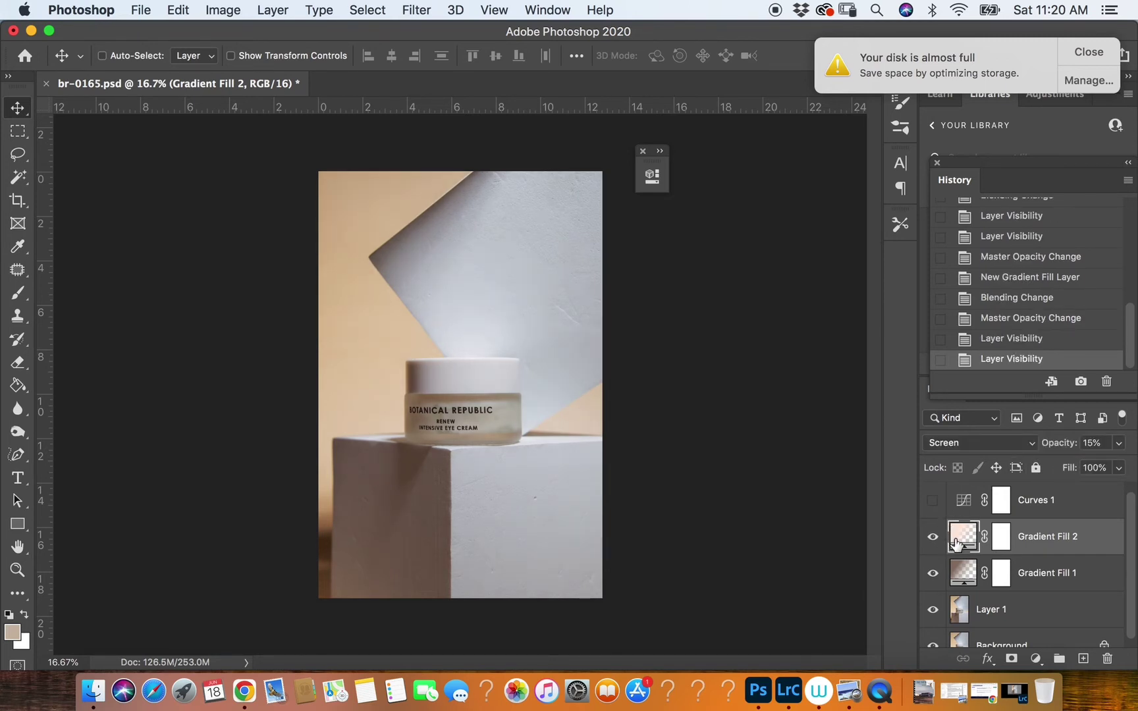
# Step: Raise Gradient Fill 2's opacity to about 23%, recheck before/after, and save br-0165.psd
pyautogui.click(1119, 443)
pyautogui.moveTo(1055, 466); pyautogui.dragTo(1063, 468)
pyautogui.click(934, 539)
pyautogui.click(934, 539)
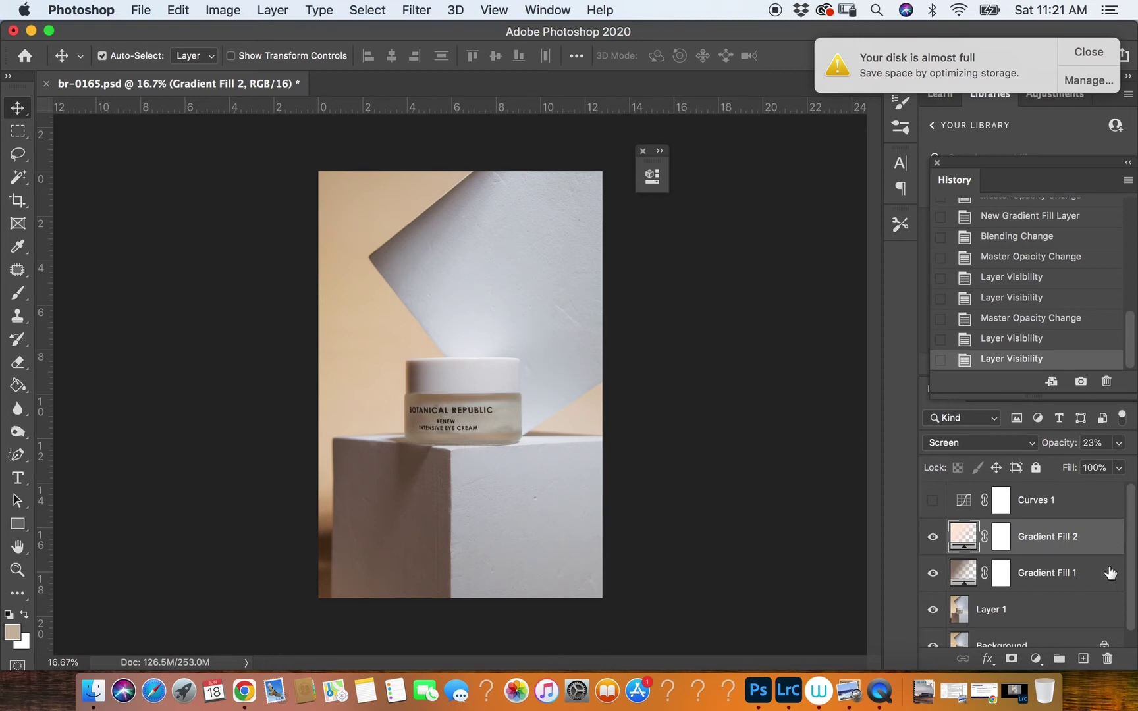
pyautogui.press('super+s')
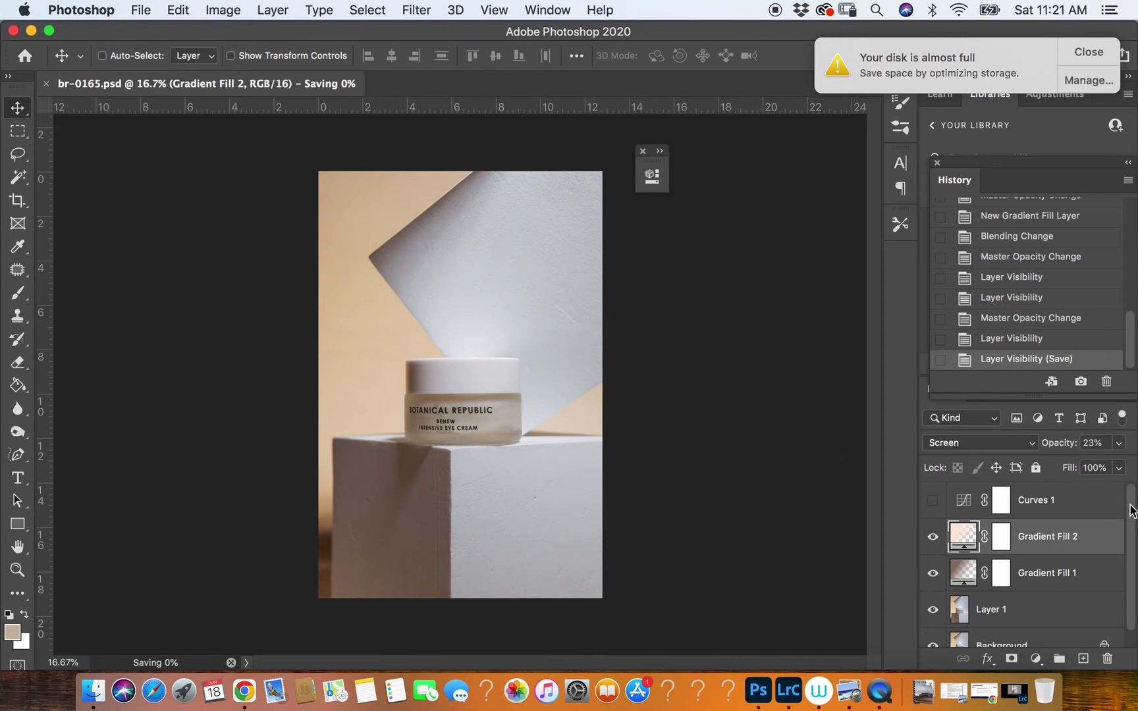
pyautogui.scroll(-1, 1133, 546)
pyautogui.scroll(1, 1133, 539)
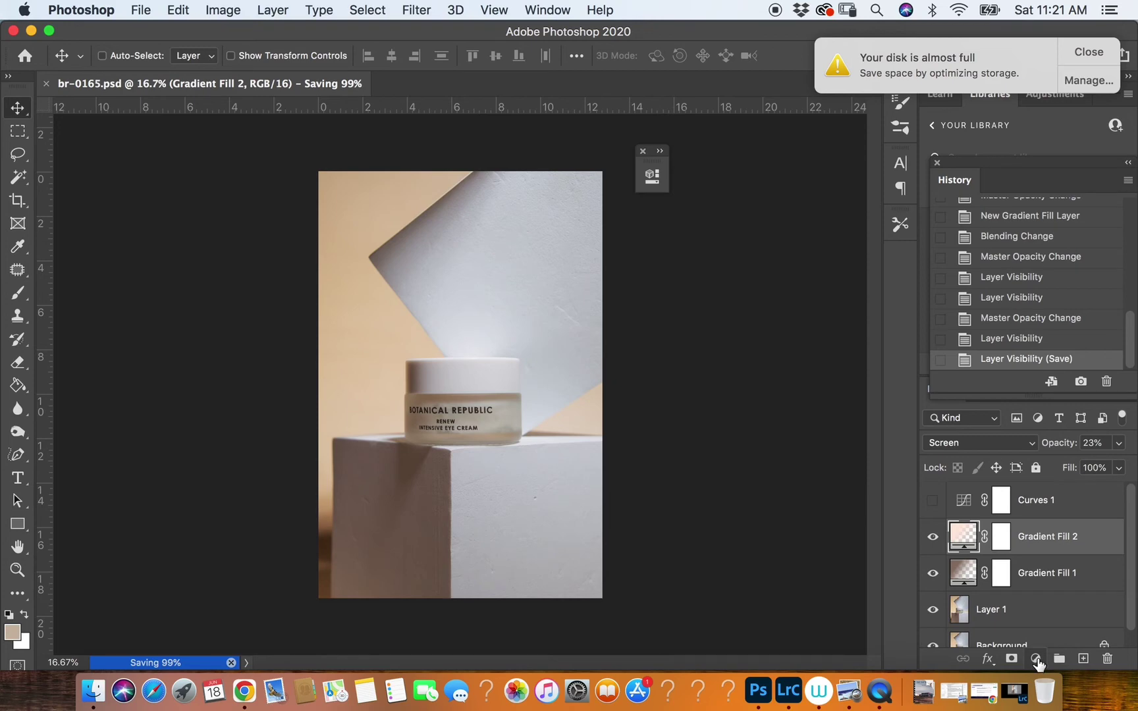
pyautogui.click(1036, 660)
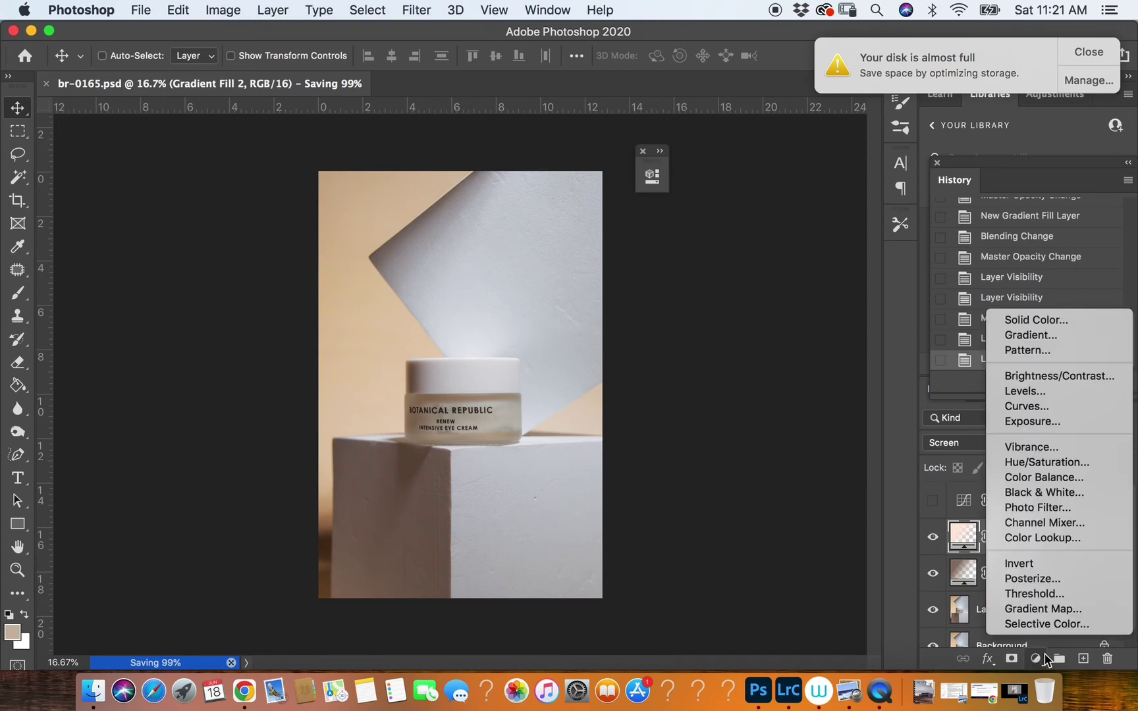
pyautogui.click(1048, 495)
pyautogui.click(601, 171)
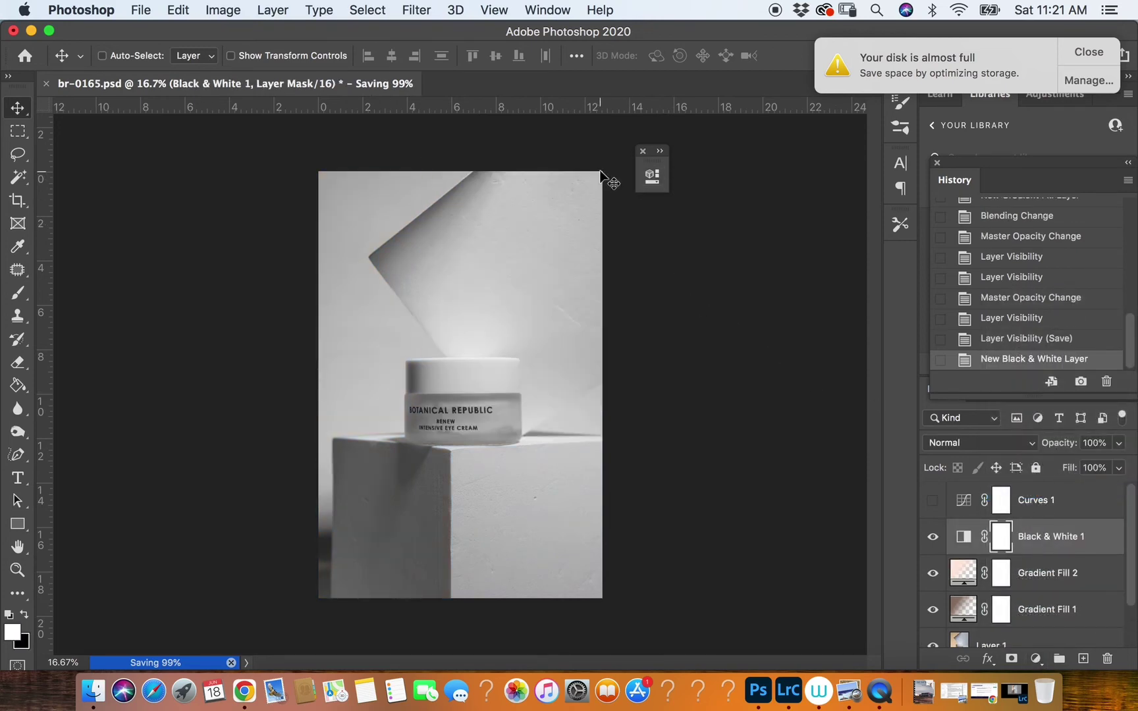
pyautogui.click(1000, 451)
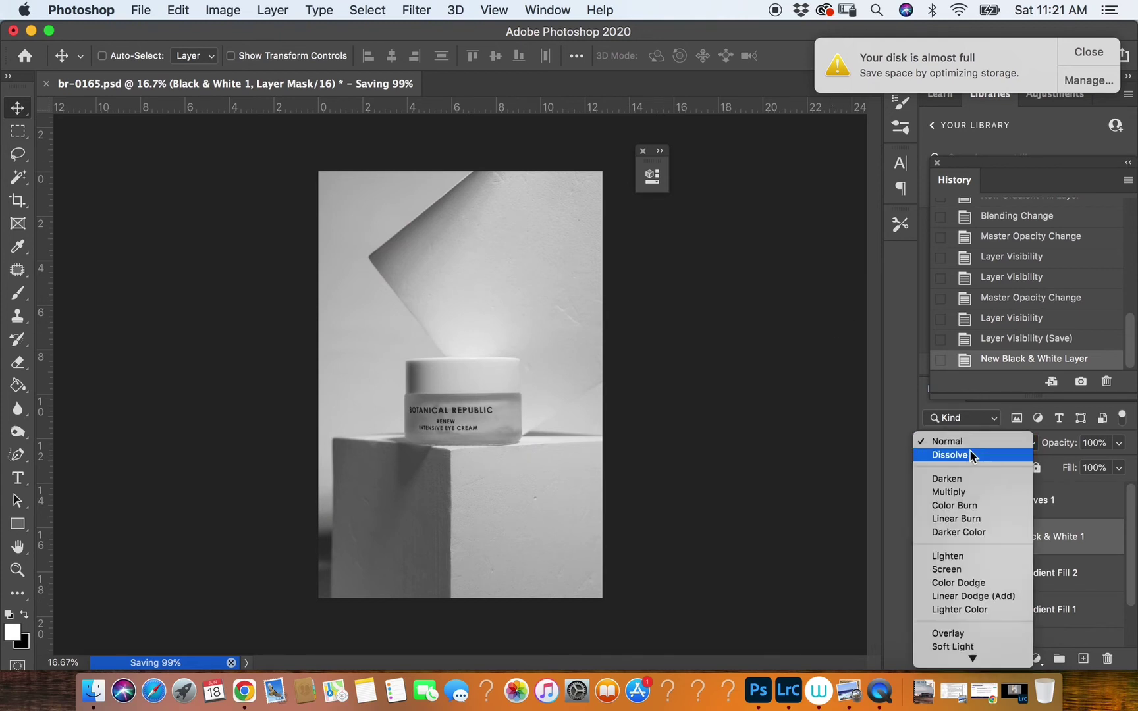
pyautogui.click(957, 645)
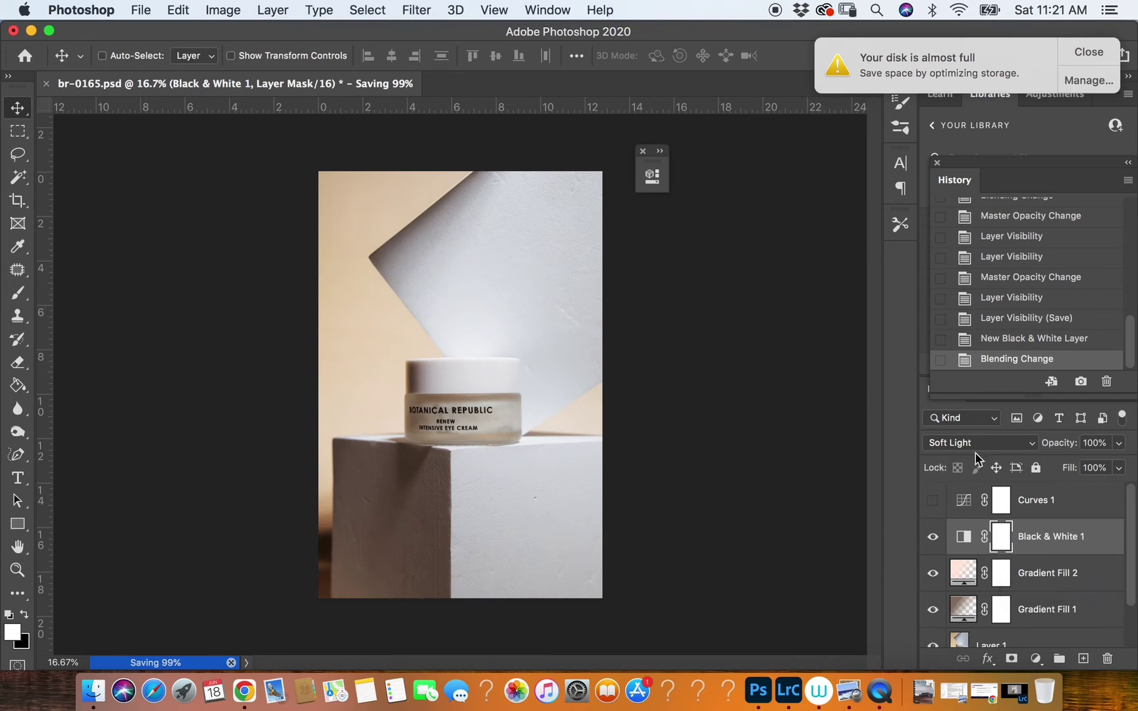
pyautogui.click(1118, 443)
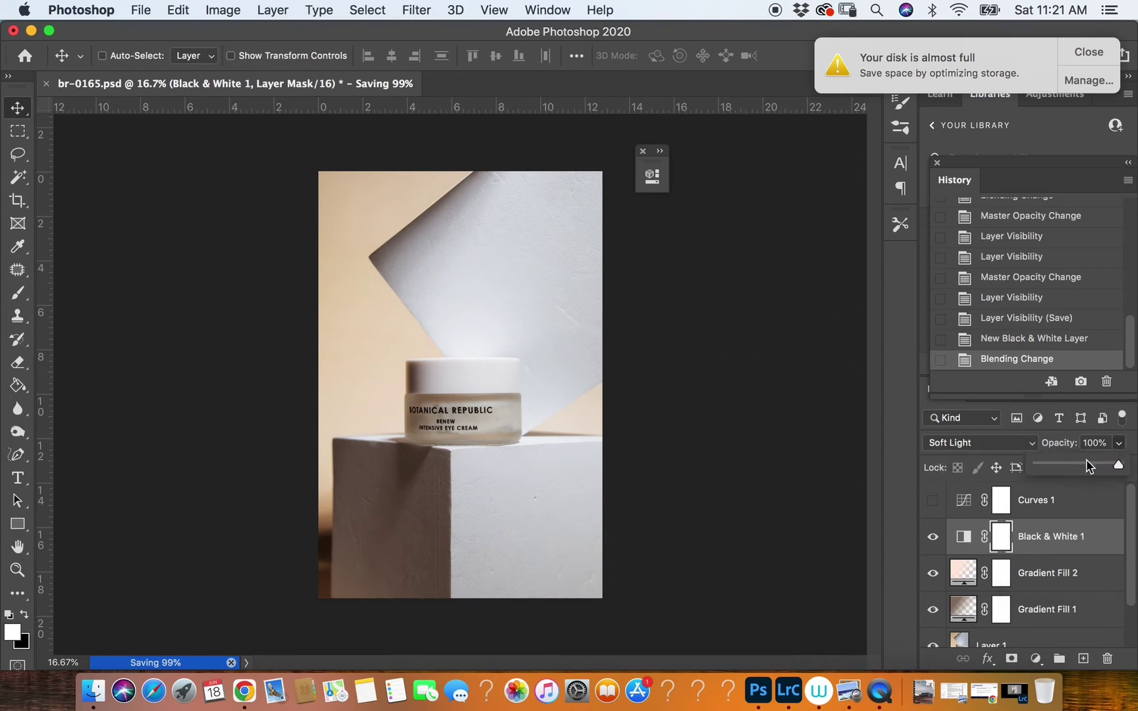
pyautogui.moveTo(1090, 464); pyautogui.dragTo(1057, 469)
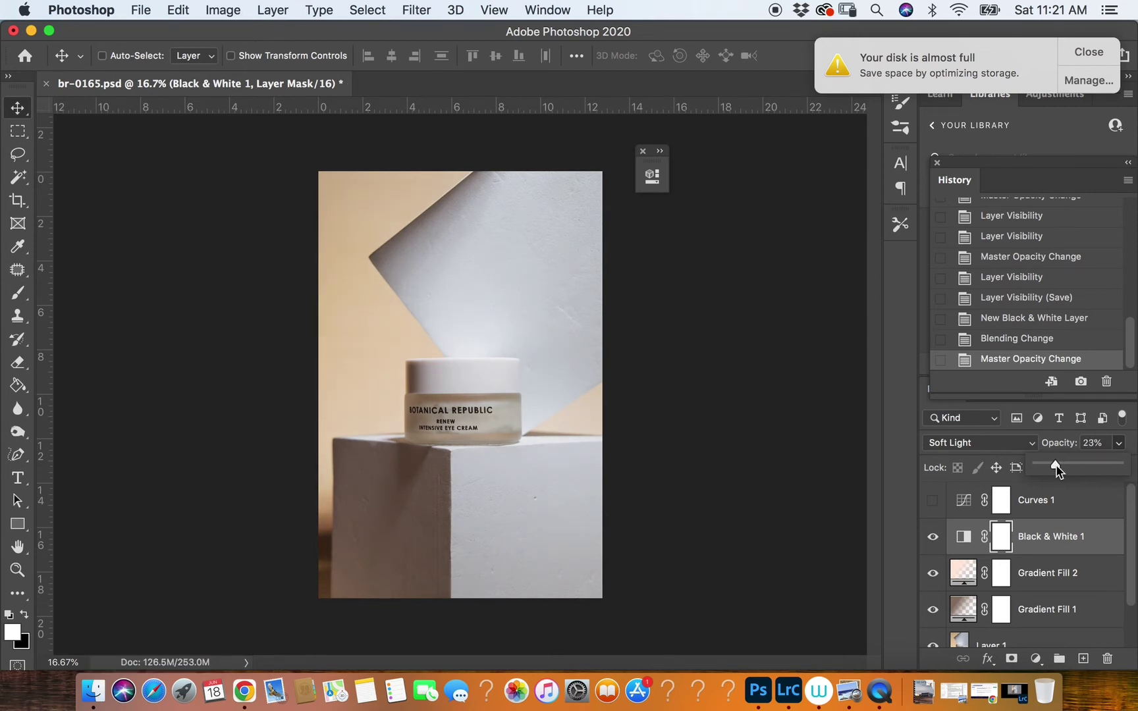
pyautogui.click(932, 537)
pyautogui.click(933, 539)
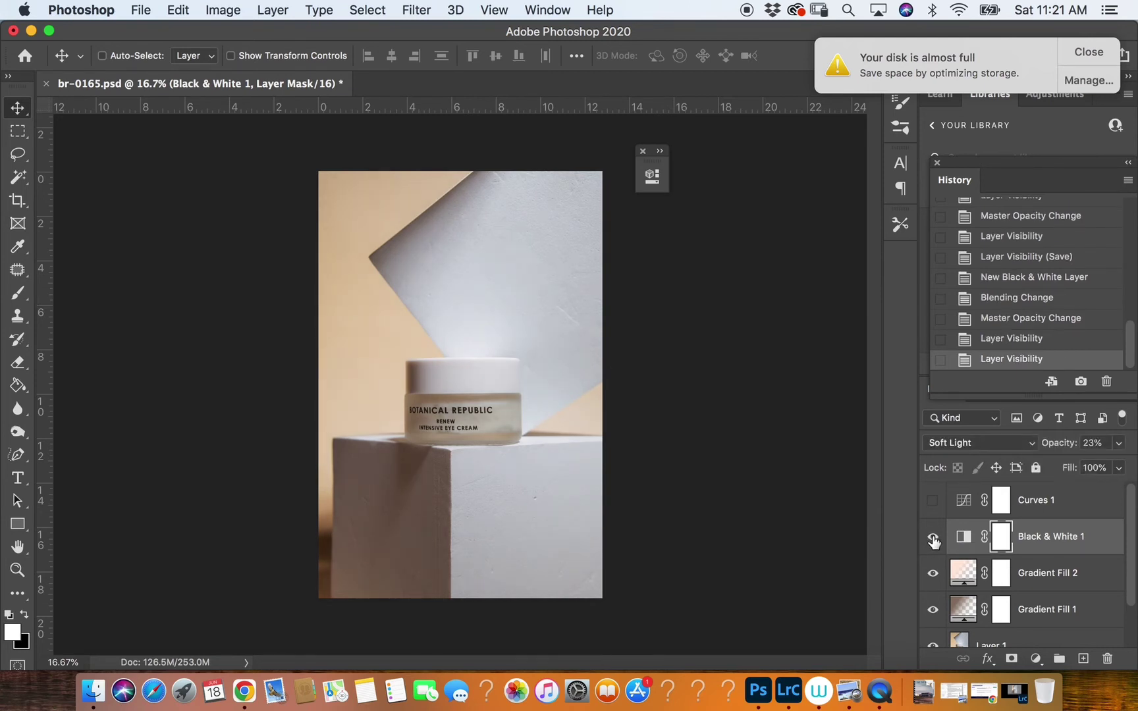
pyautogui.click(932, 538)
pyautogui.moveTo(1080, 537); pyautogui.dragTo(1108, 659)
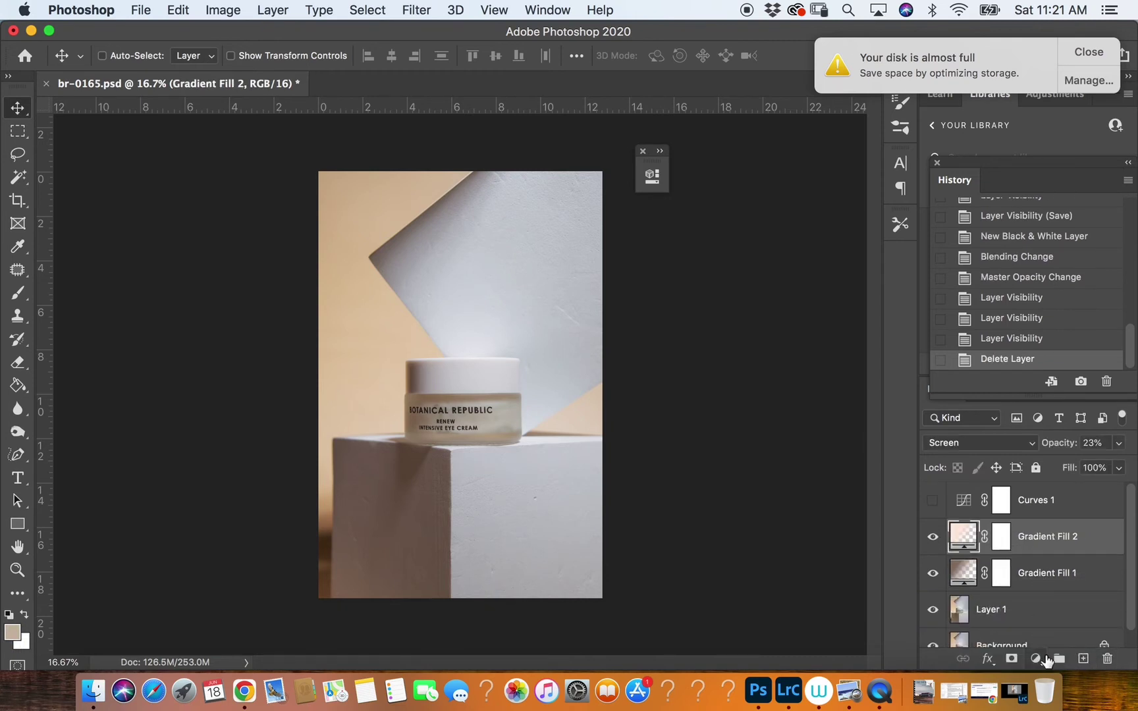
# Step: Open the Create new fill or adjustment layer menu at the bottom of the Layers panel
pyautogui.click(1036, 659)
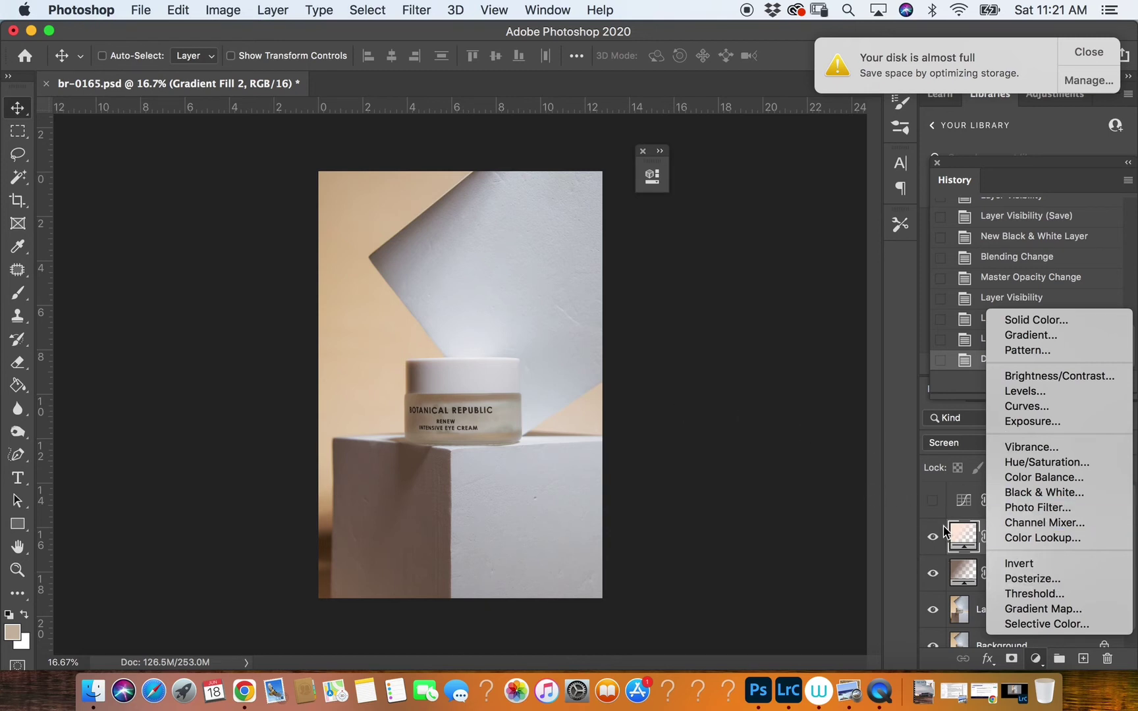
pyautogui.click(908, 514)
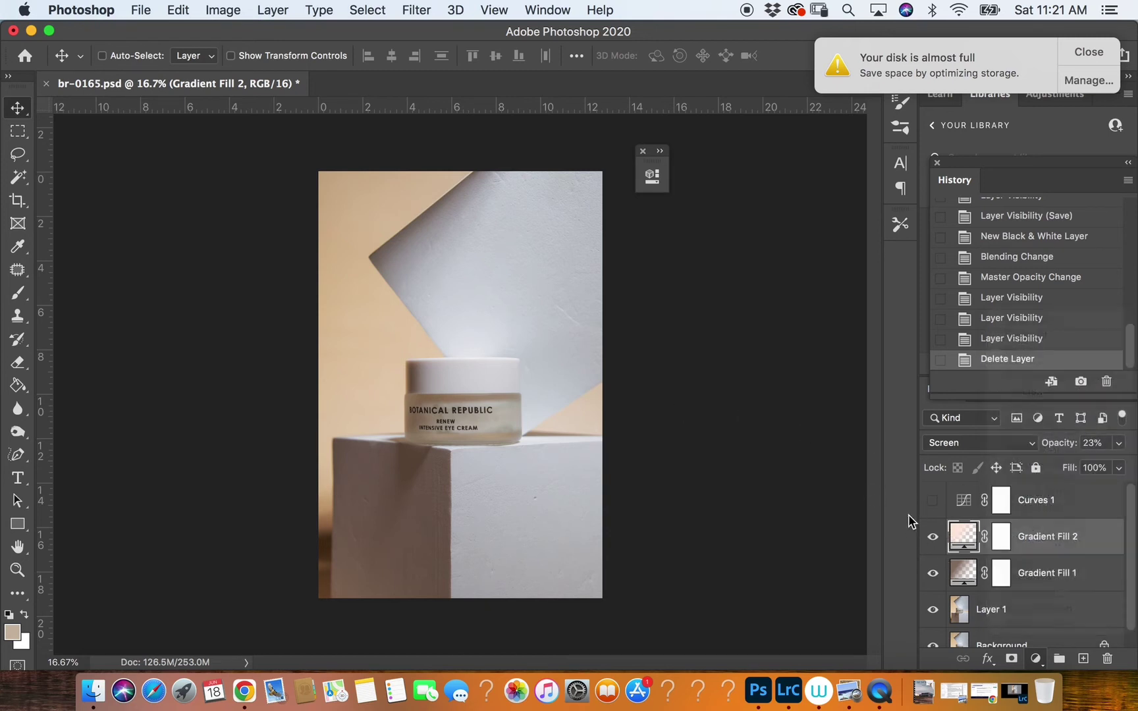
pyautogui.click(1037, 659)
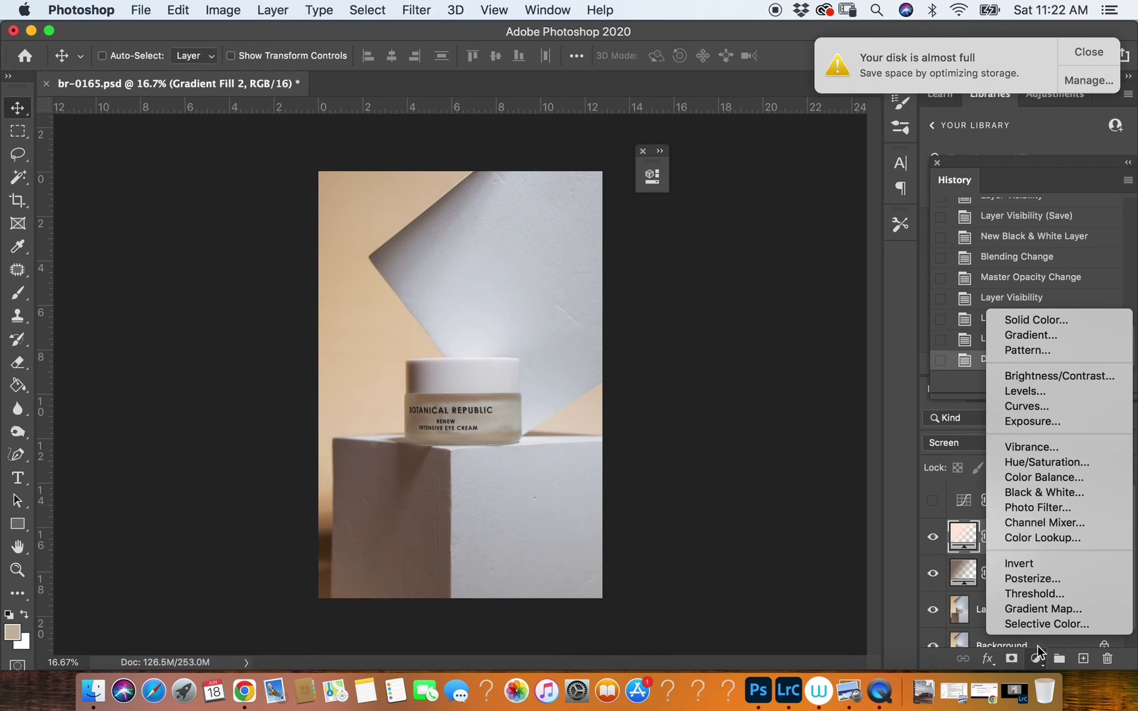
# Step: Add a Solid Color fill layer in dusty pink c9b0a6
pyautogui.click(1055, 321)
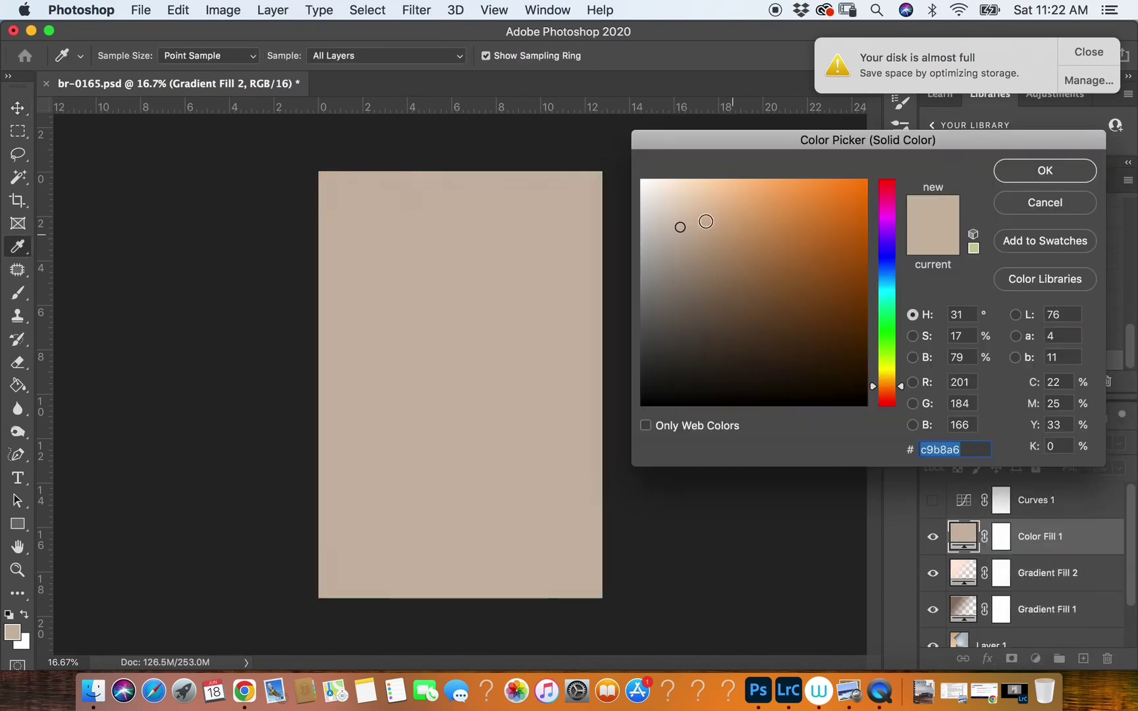
pyautogui.moveTo(904, 390); pyautogui.dragTo(901, 400)
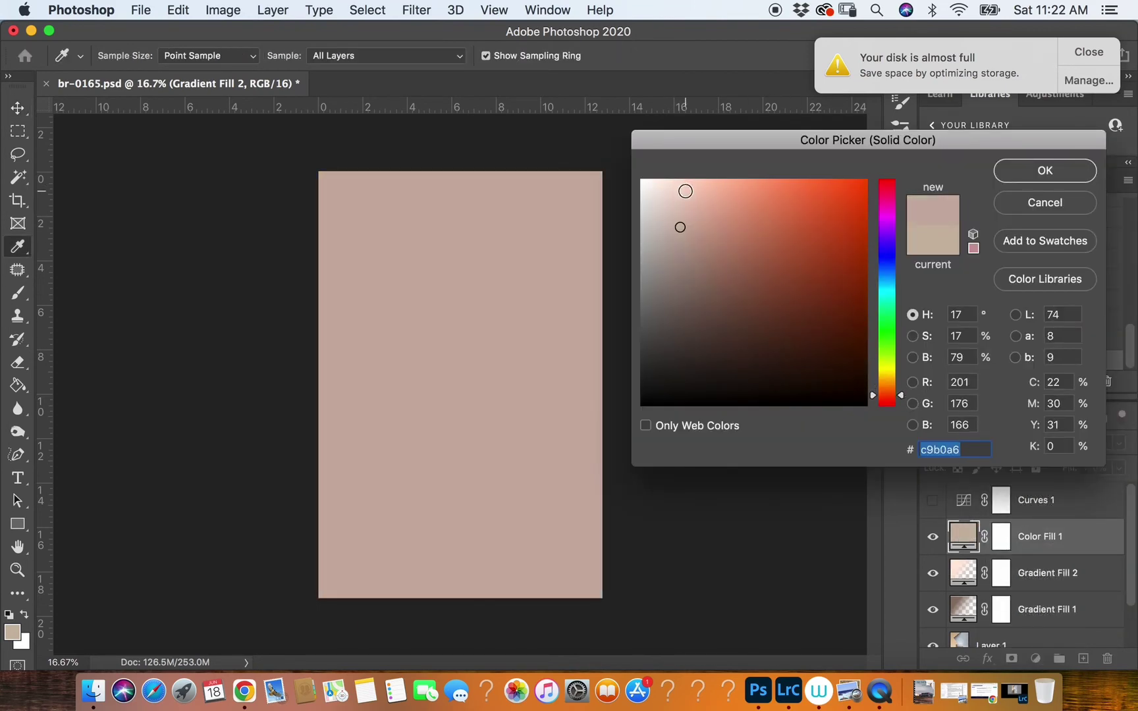
pyautogui.click(1017, 173)
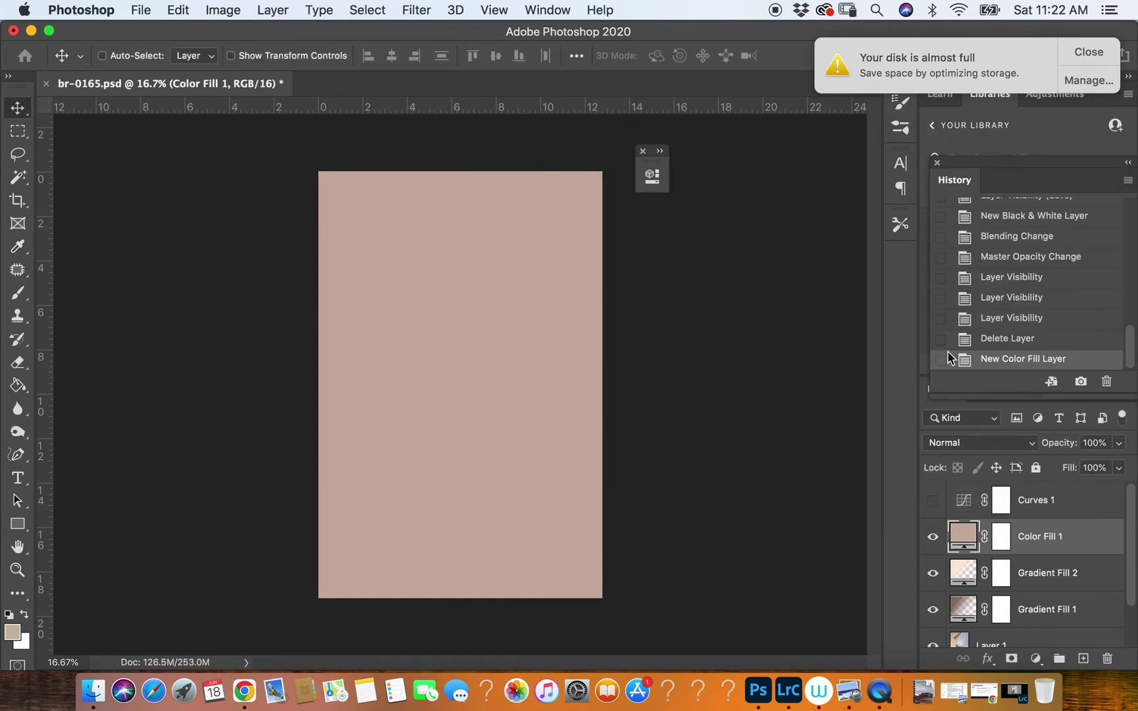
# Step: Blend Color Fill 1 in Soft Light at 35% opacity
pyautogui.click(987, 447)
pyautogui.click(963, 647)
pyautogui.moveTo(1115, 446); pyautogui.dragTo(1058, 469)
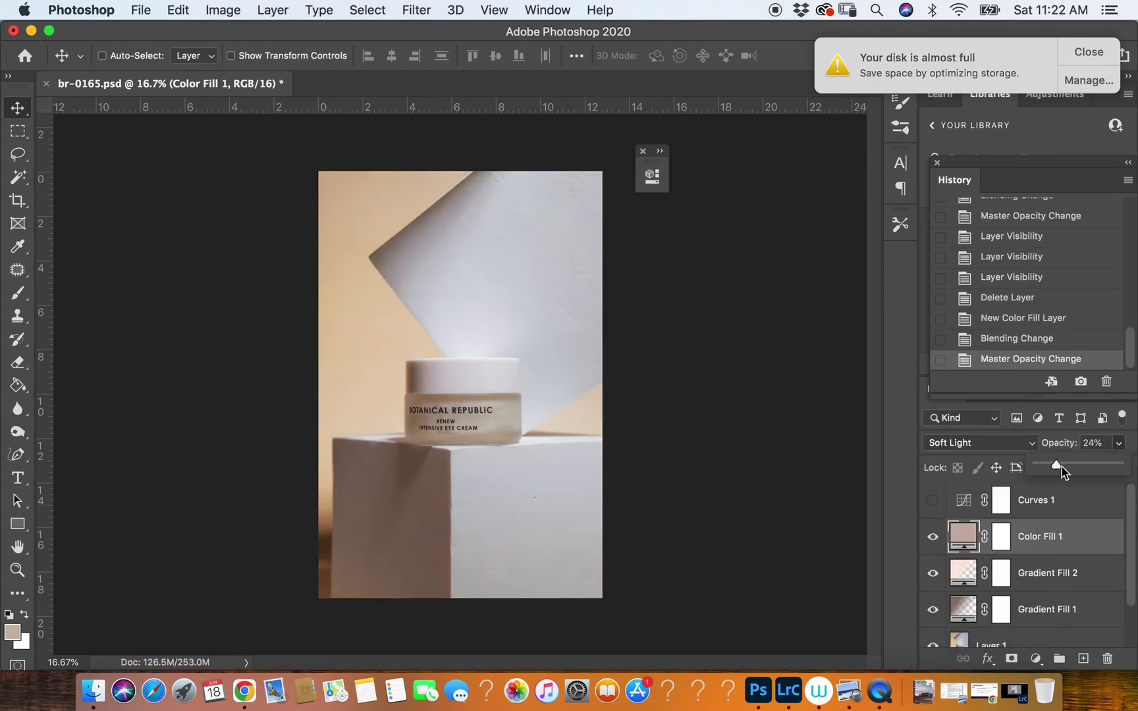
pyautogui.click(933, 539)
pyautogui.click(933, 539)
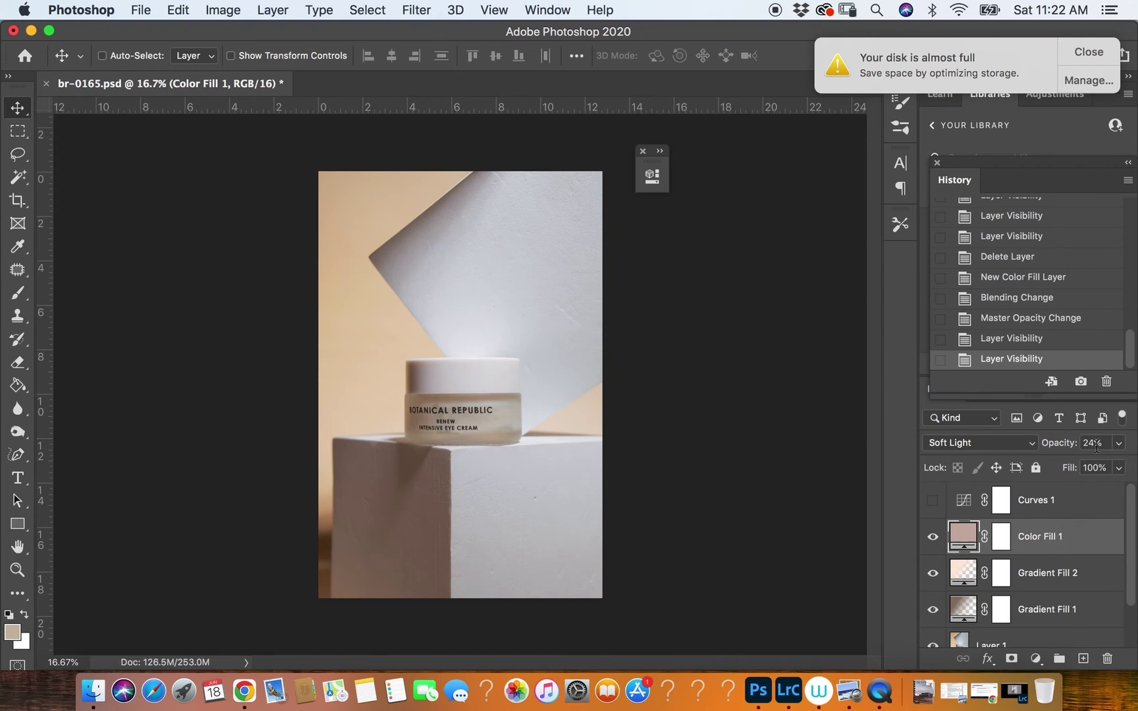
pyautogui.click(1117, 444)
pyautogui.moveTo(1063, 465); pyautogui.dragTo(1071, 467)
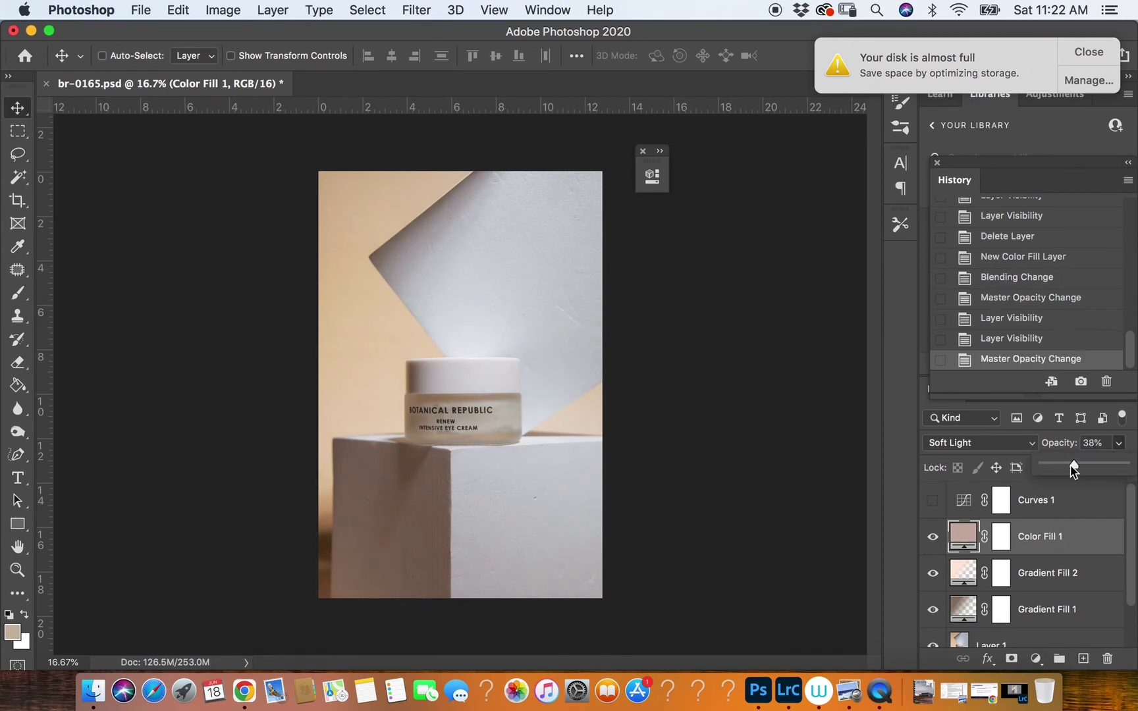
pyautogui.click(1059, 543)
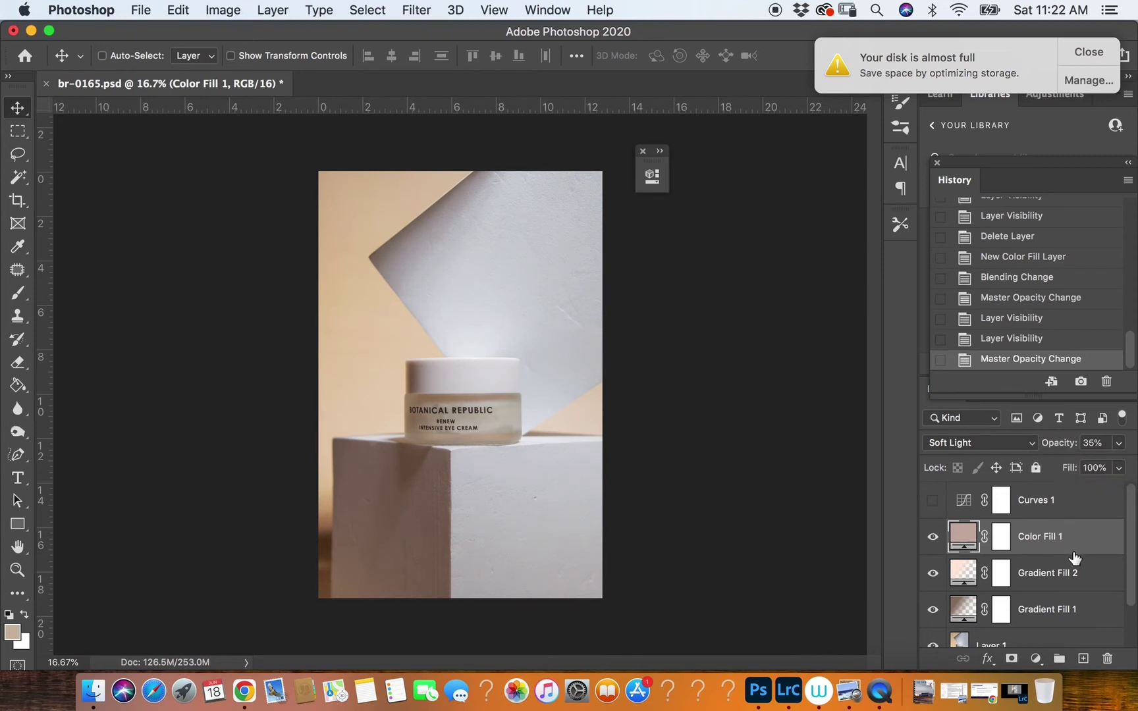
# Step: Show Curves 1 and bend its curve to slightly brighten the shadows
pyautogui.click(934, 502)
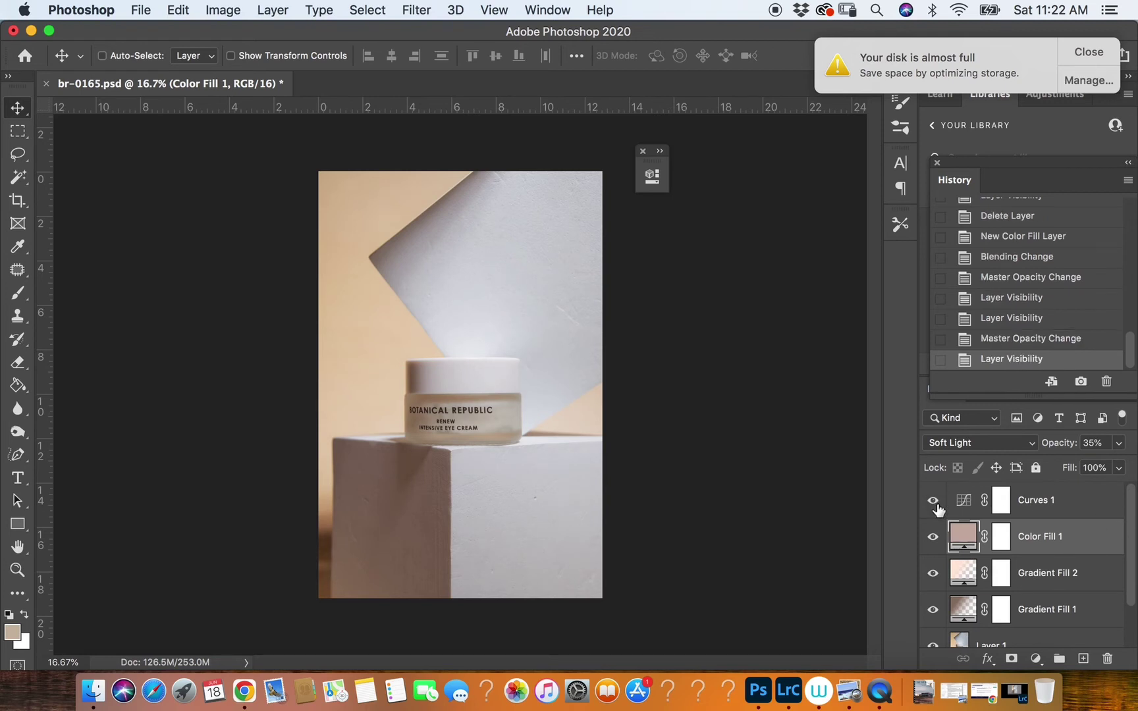
pyautogui.doubleClick(965, 501)
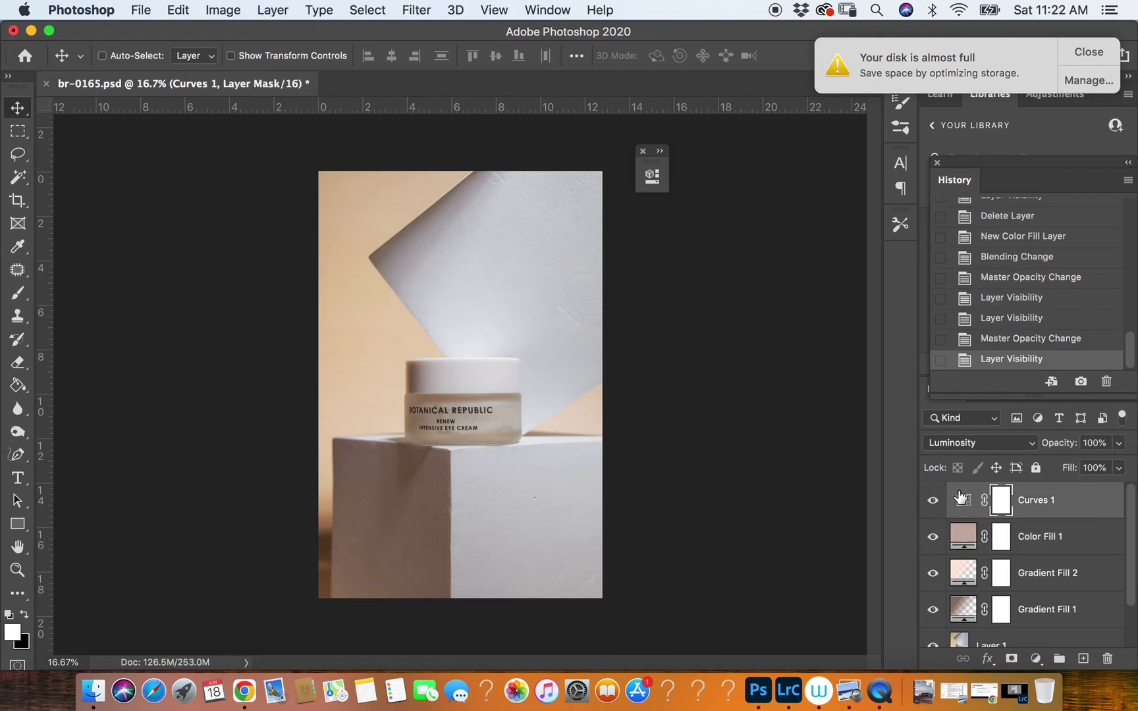
pyautogui.moveTo(662, 173); pyautogui.dragTo(825, 148)
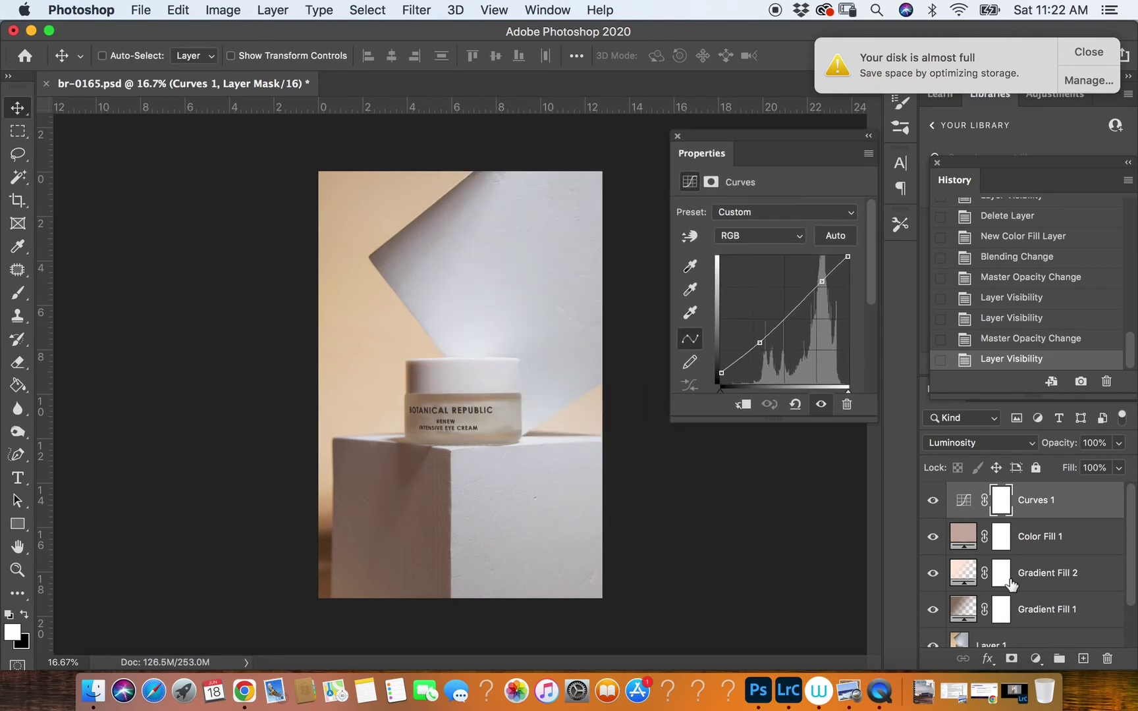
pyautogui.moveTo(724, 372); pyautogui.dragTo(722, 383)
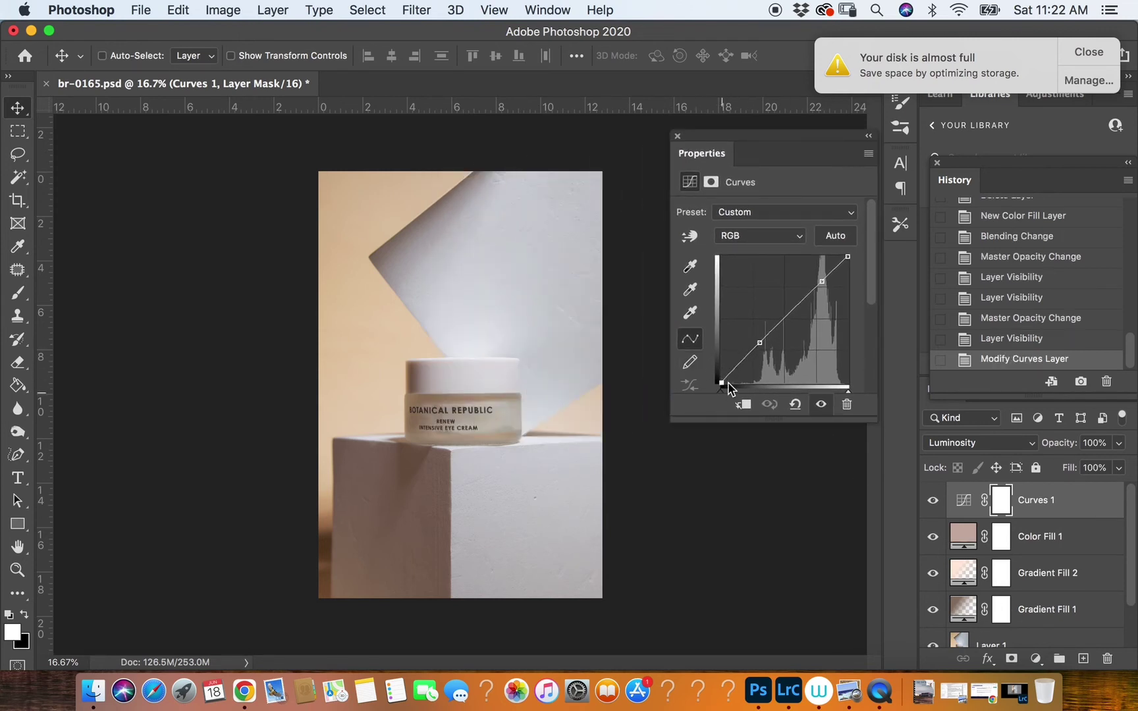
pyautogui.moveTo(759, 345); pyautogui.dragTo(763, 347)
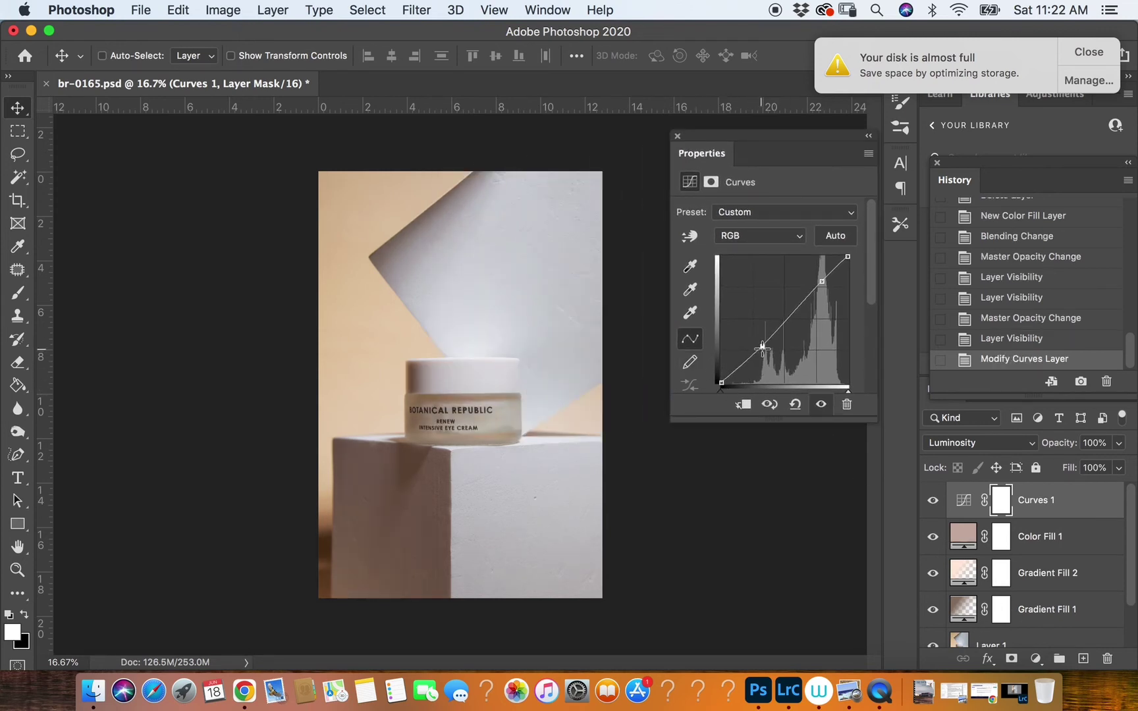
pyautogui.moveTo(762, 347); pyautogui.dragTo(759, 343)
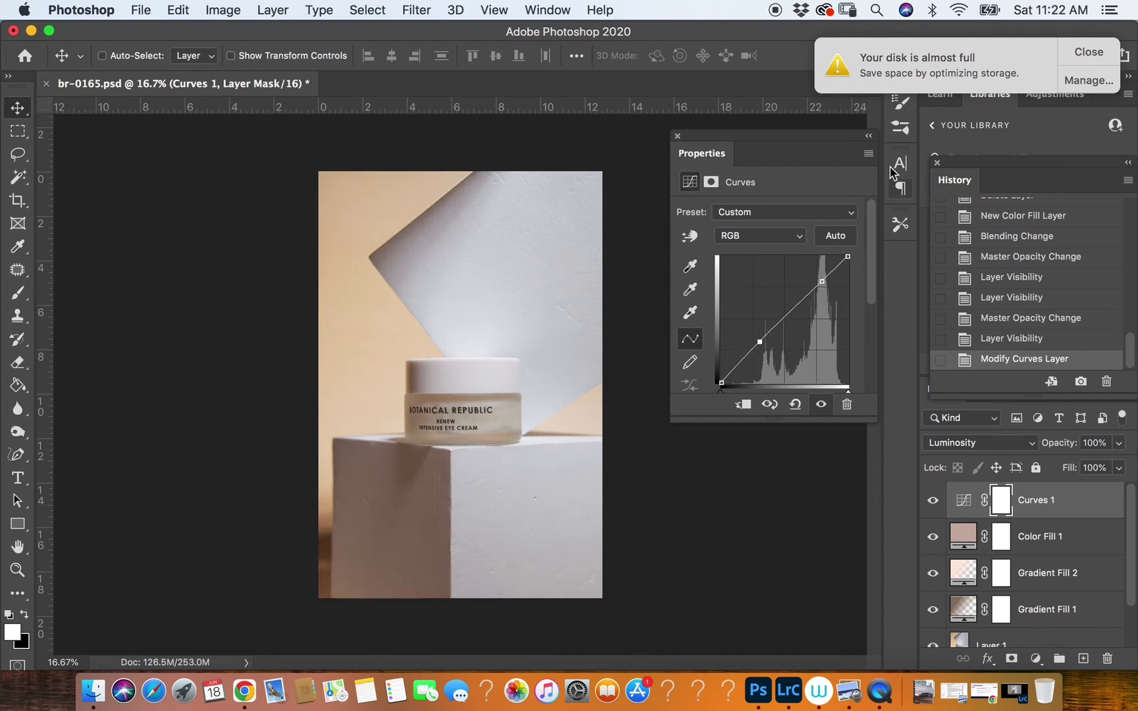
# Step: Hide Curves 1 again, select Color Fill 1, and save br-0165.psd
pyautogui.click(869, 136)
pyautogui.click(933, 504)
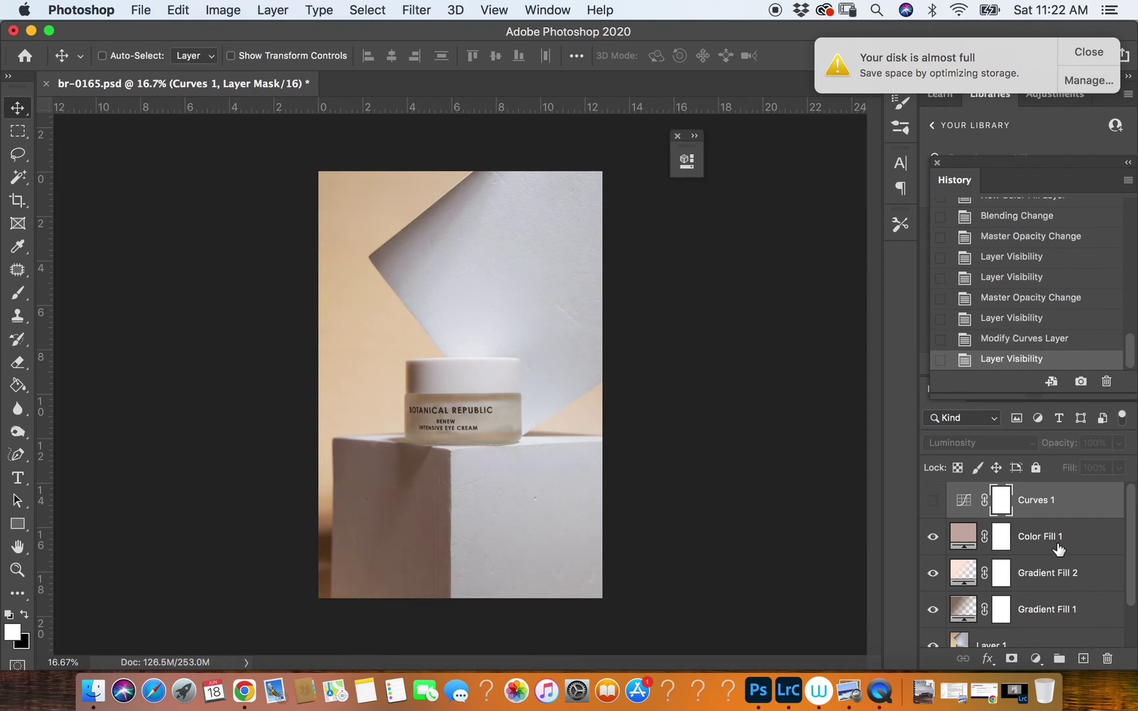
pyautogui.click(1061, 546)
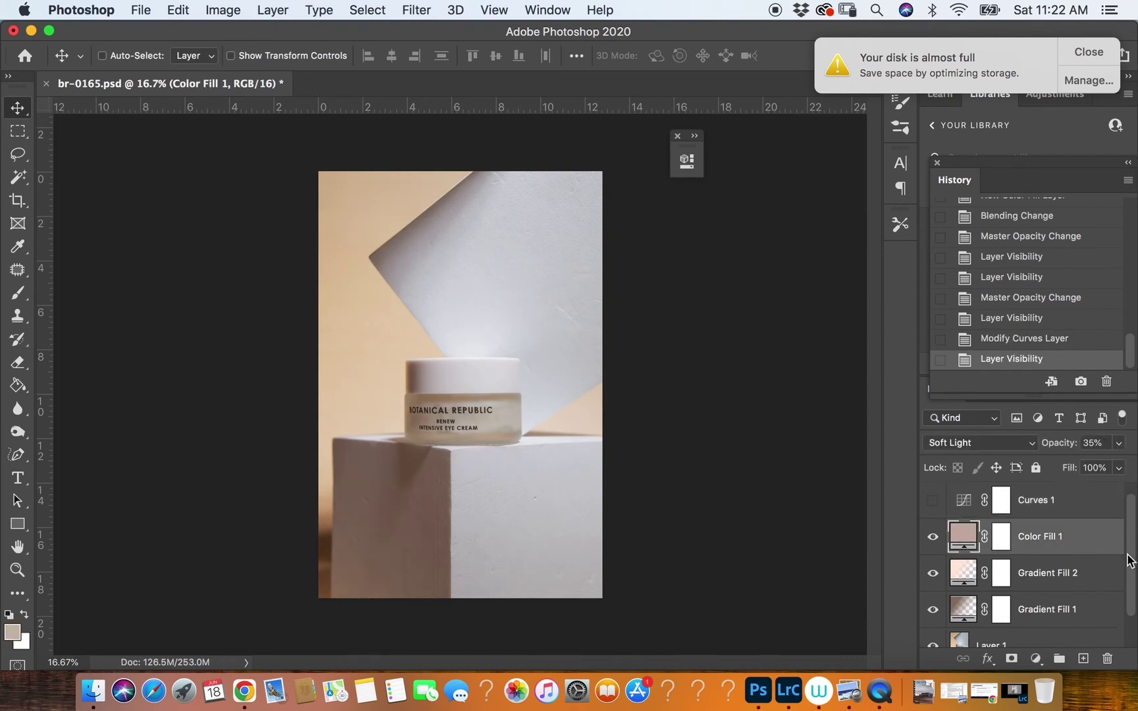
pyautogui.scroll(-3, 1122, 545)
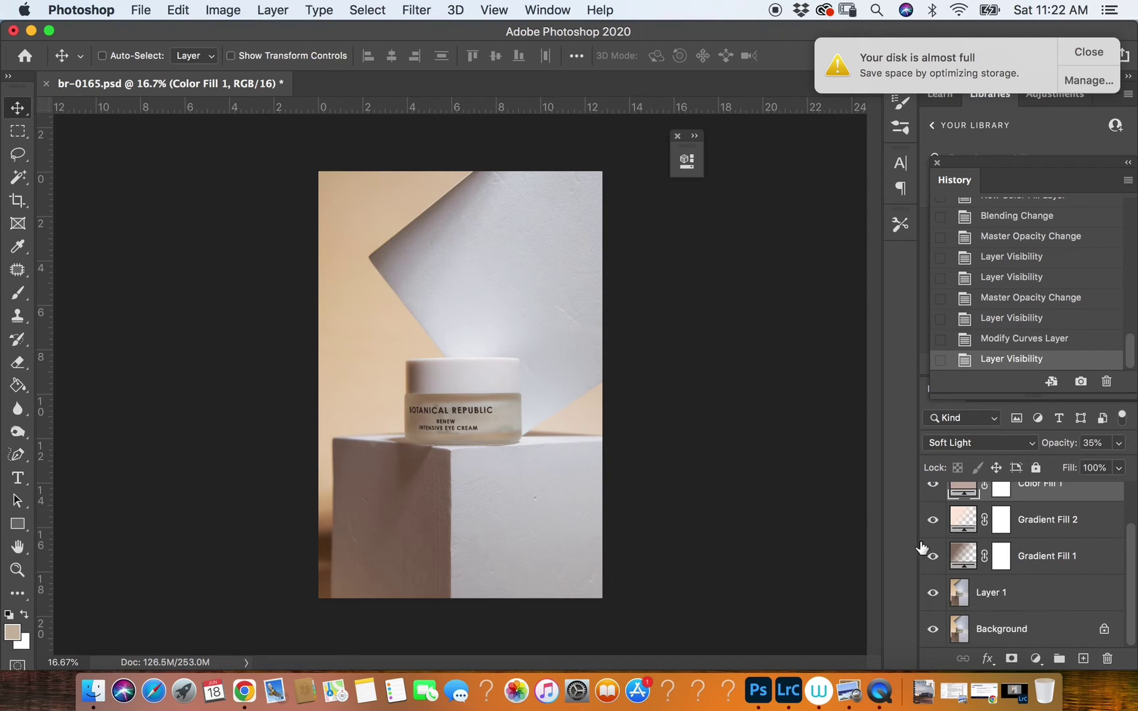
pyautogui.press('super+s')
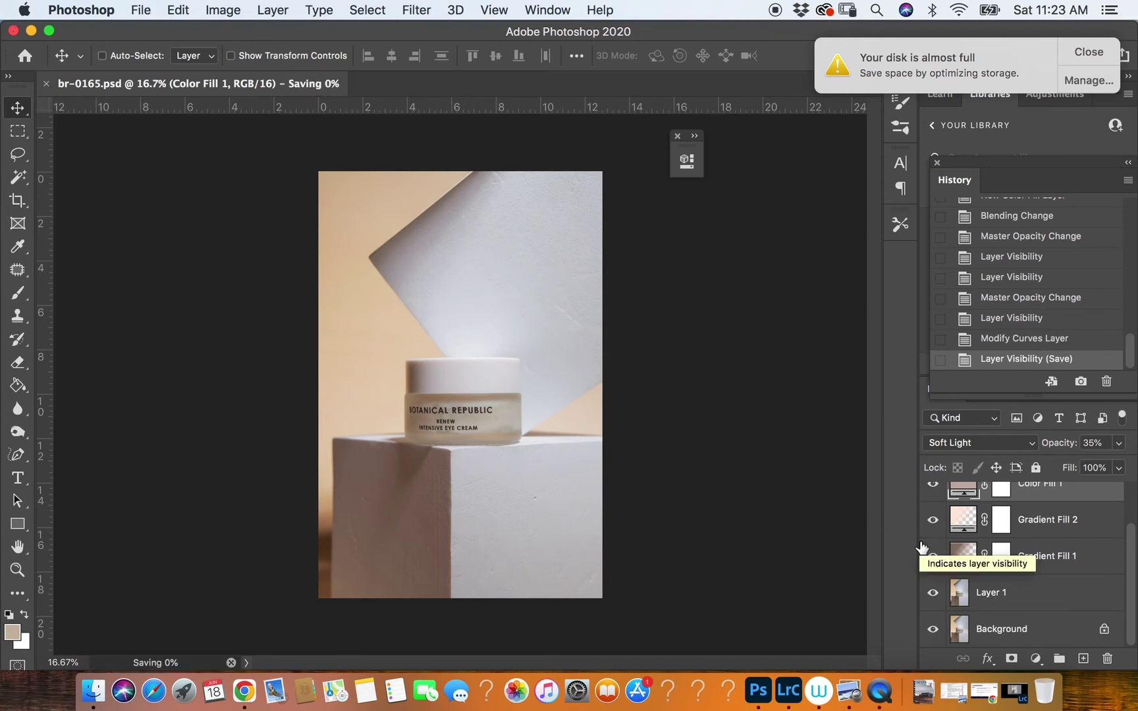
# Step: Select Layer 1 and zoom in to 25% on the jar
pyautogui.click(1013, 594)
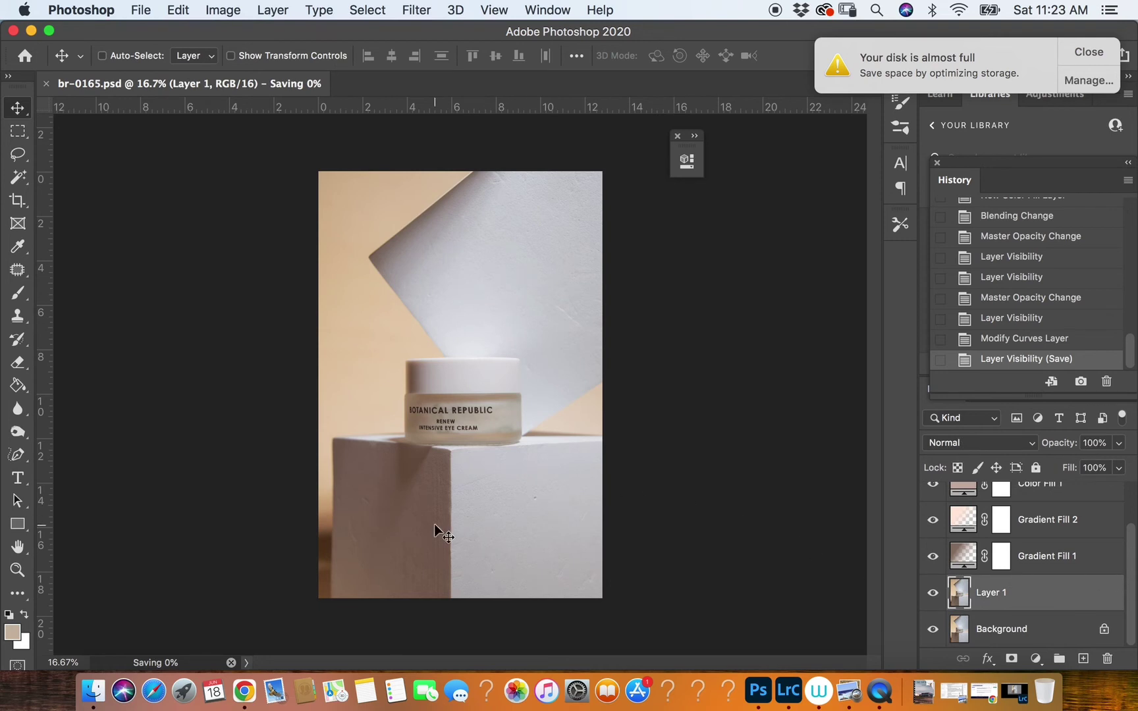
pyautogui.press('super+equal')
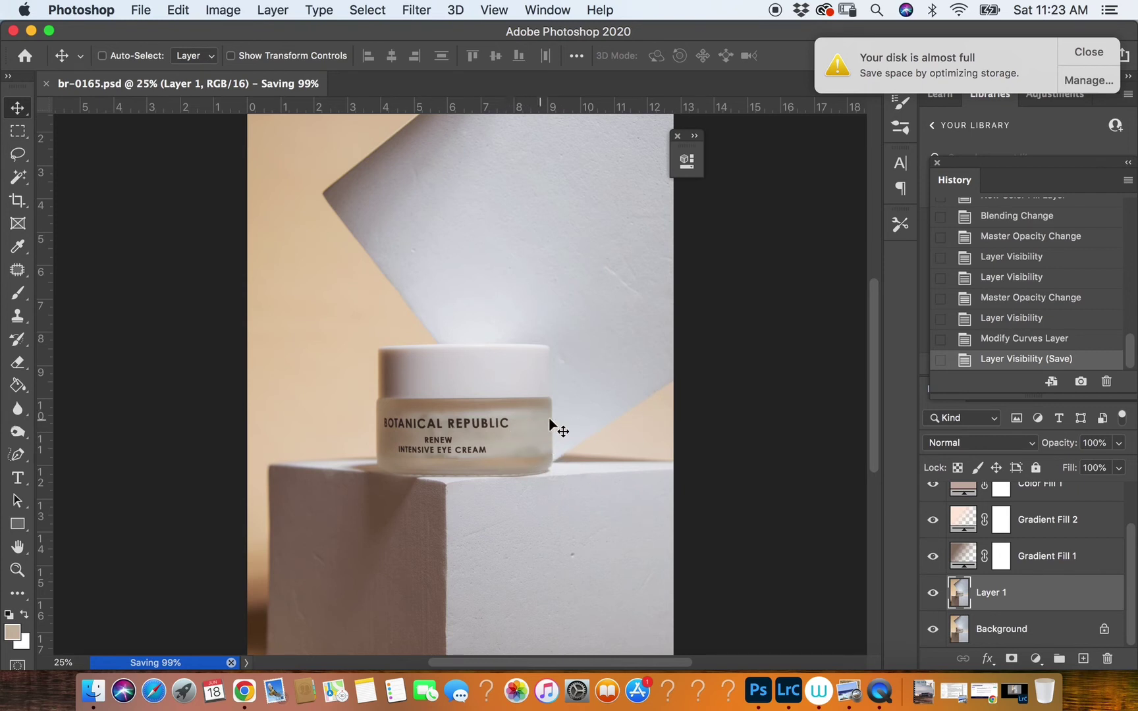
# Step: With the Spot Healing Brush, heal the smudges on the jar label near REPUBLIC
pyautogui.click(23, 274)
pyautogui.rightClick(31, 275)
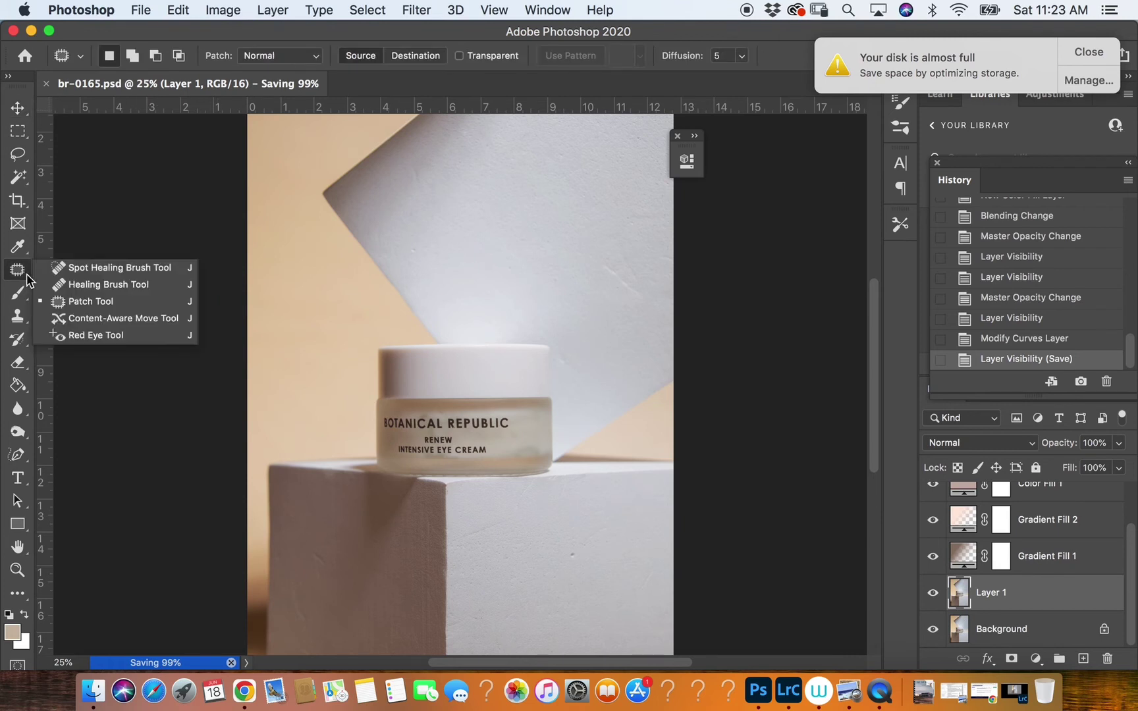
pyautogui.click(69, 269)
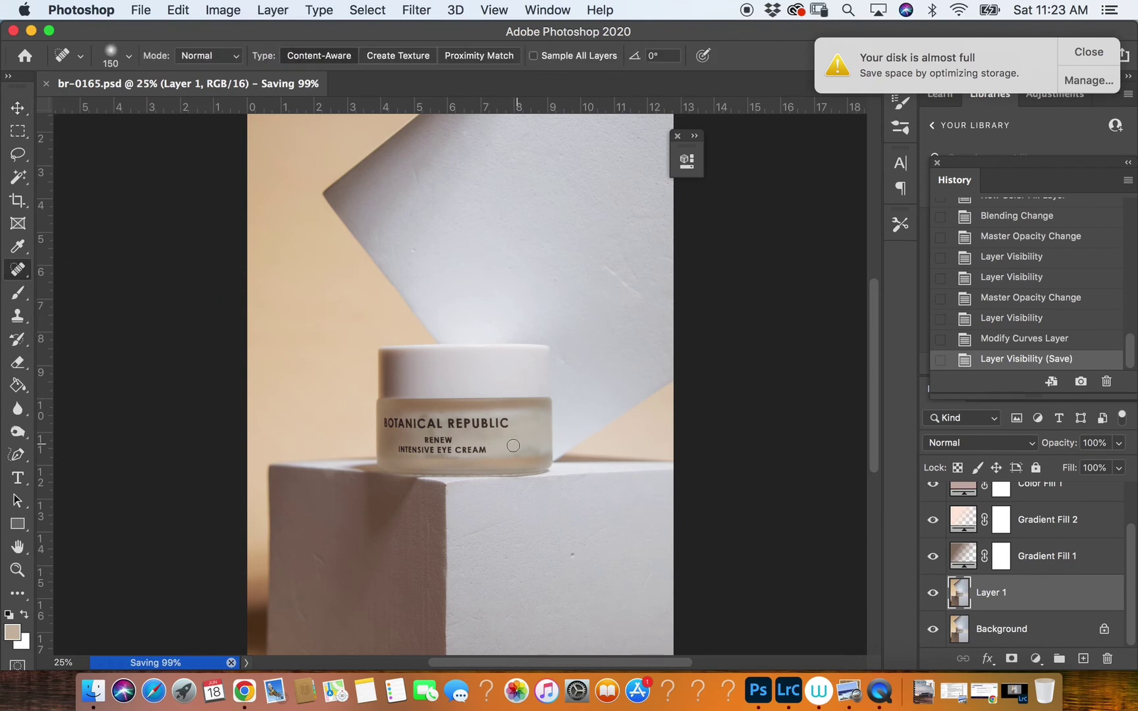
pyautogui.moveTo(497, 450); pyautogui.dragTo(555, 445)
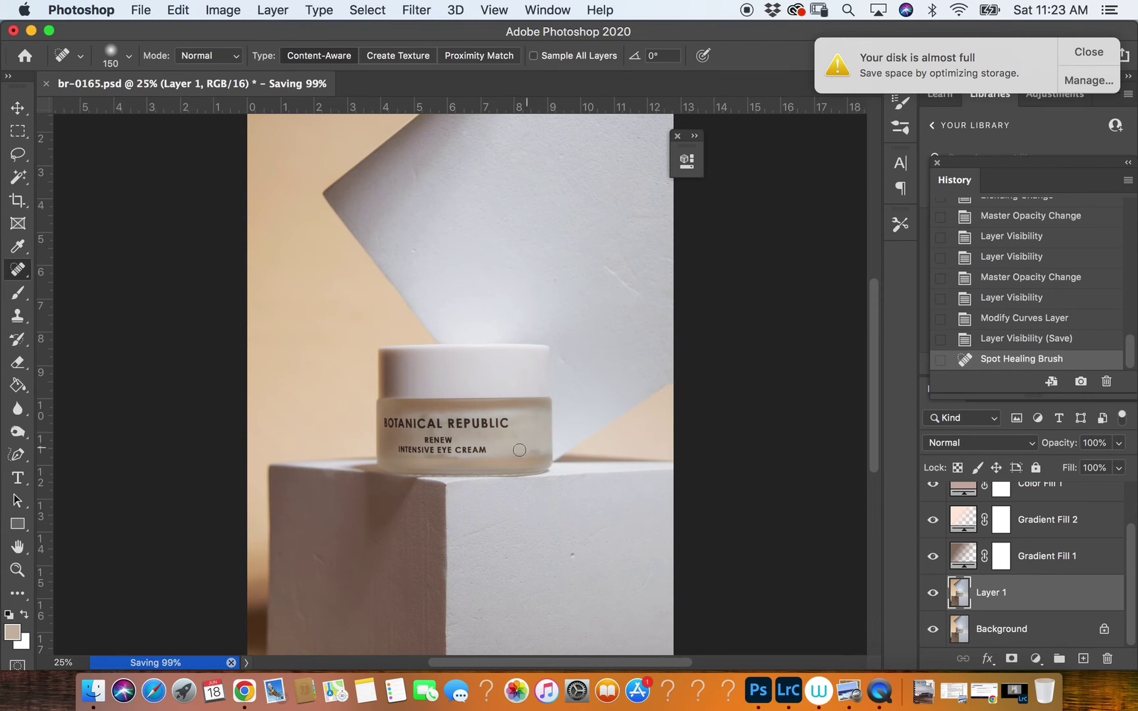
pyautogui.moveTo(517, 452); pyautogui.dragTo(545, 452)
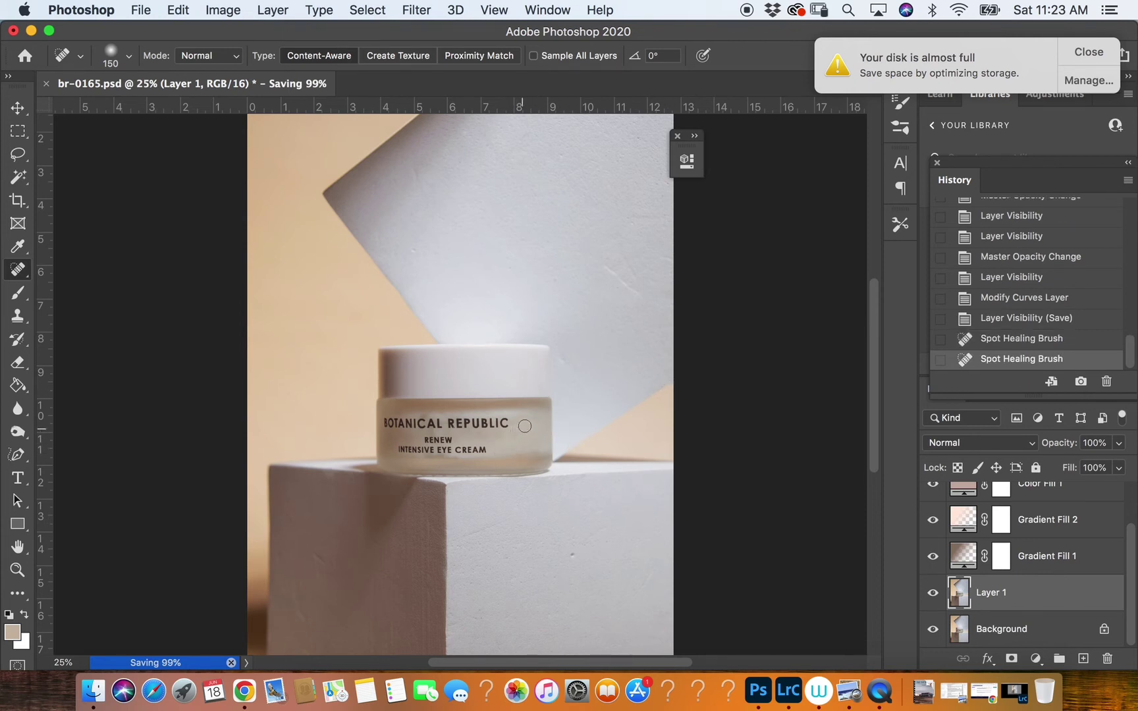
pyautogui.moveTo(514, 434); pyautogui.dragTo(538, 437)
# Step: Heal the remaining spots right of REPUBLIC and on the label's edge, undoing one bad stroke
pyautogui.click(537, 433)
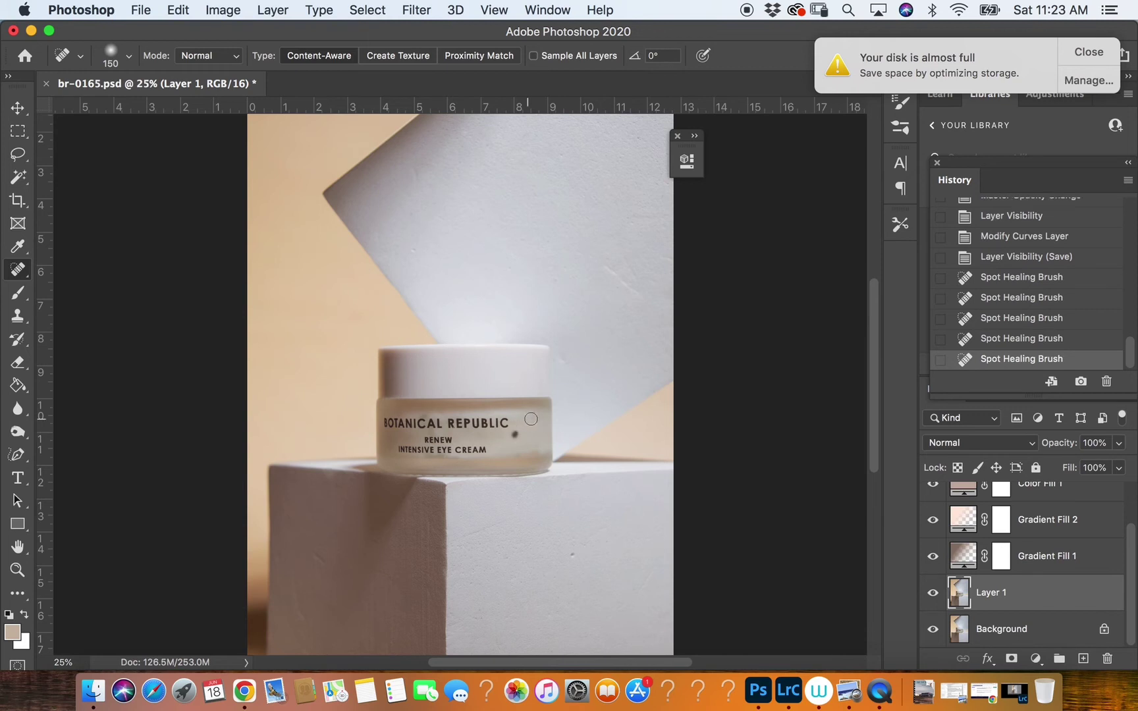
pyautogui.moveTo(516, 419); pyautogui.dragTo(540, 418)
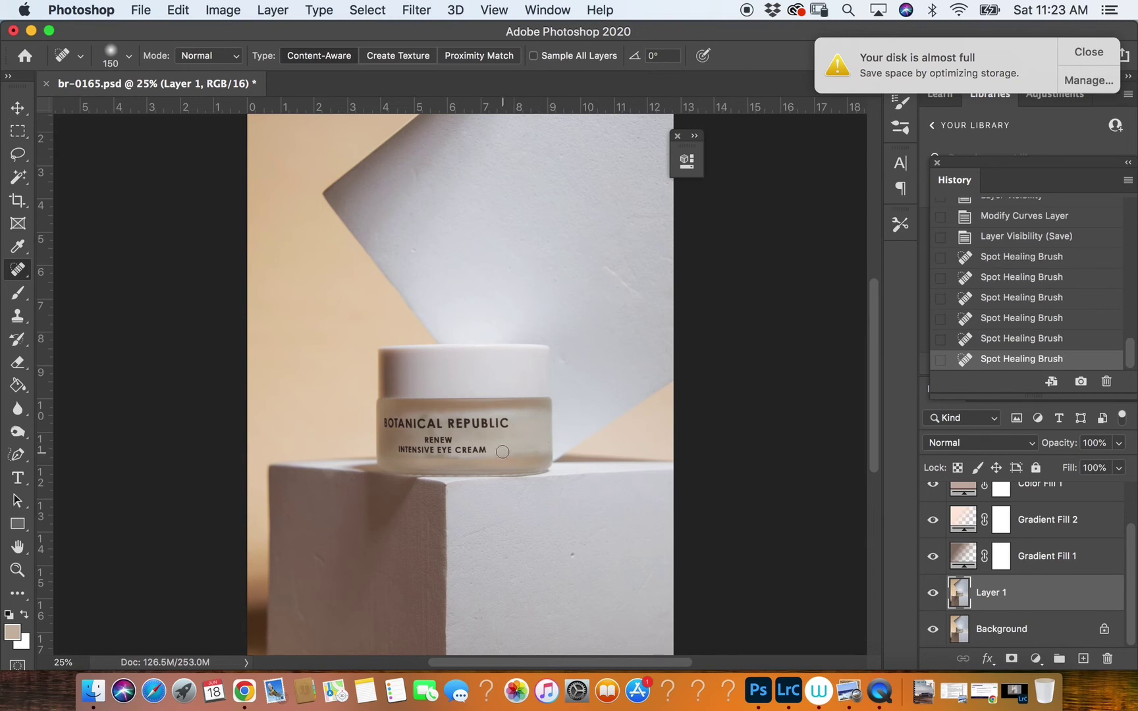
pyautogui.moveTo(503, 452)
pyautogui.mouseDown()
pyautogui.moveTo(535, 451)
pyautogui.moveTo(536, 420)
pyautogui.moveTo(538, 451)
pyautogui.mouseUp()
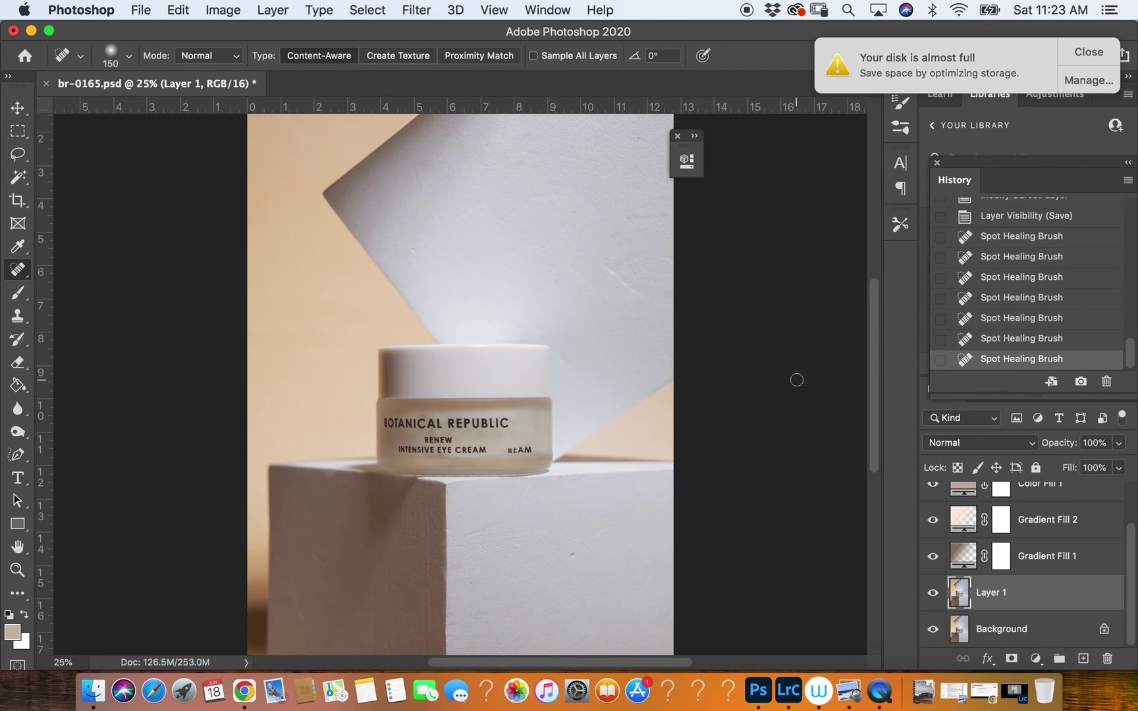
pyautogui.press('super+z')
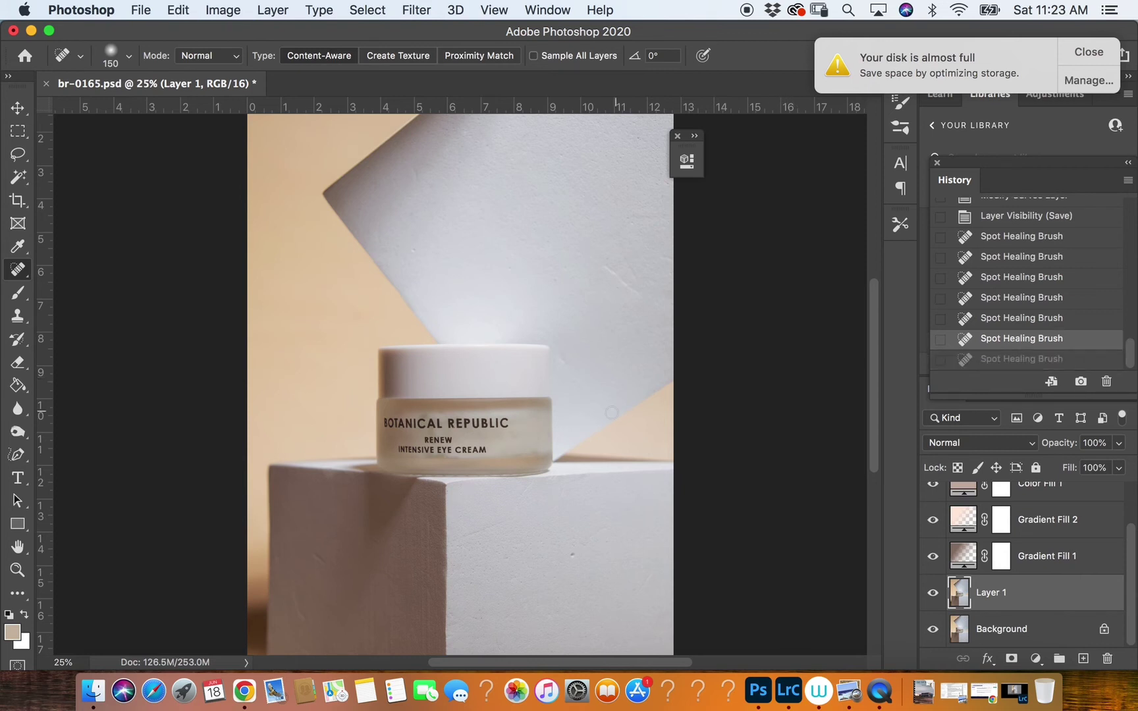
pyautogui.click(538, 448)
pyautogui.click(529, 422)
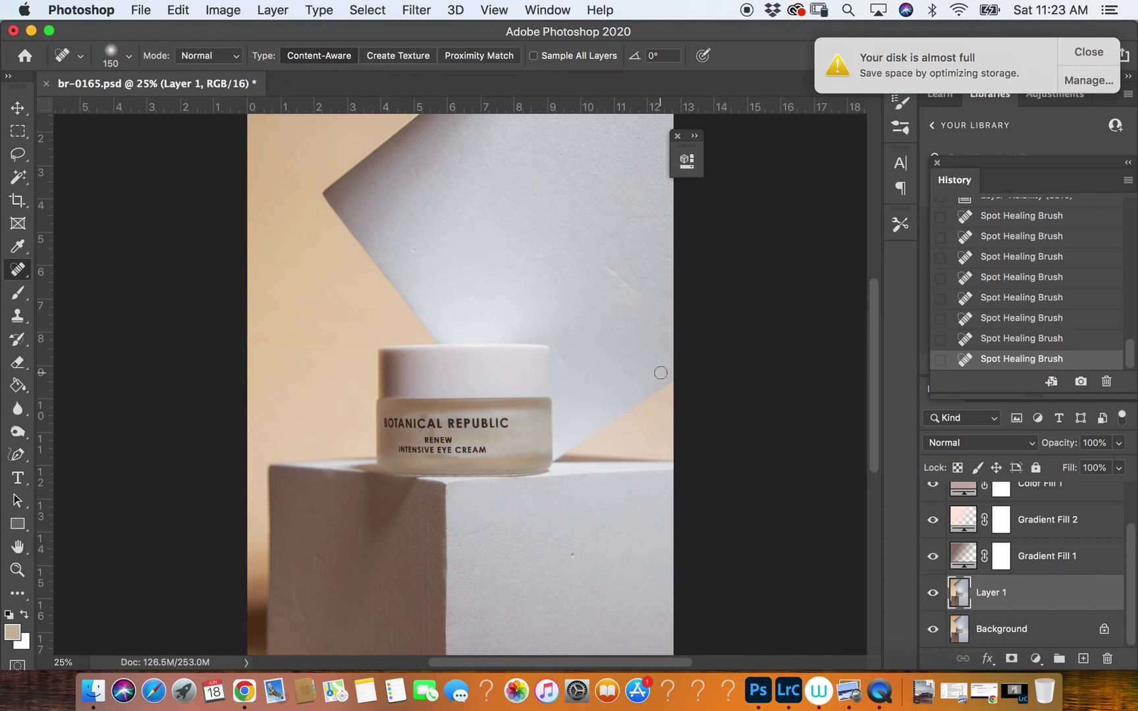
pyautogui.press('super+equal')
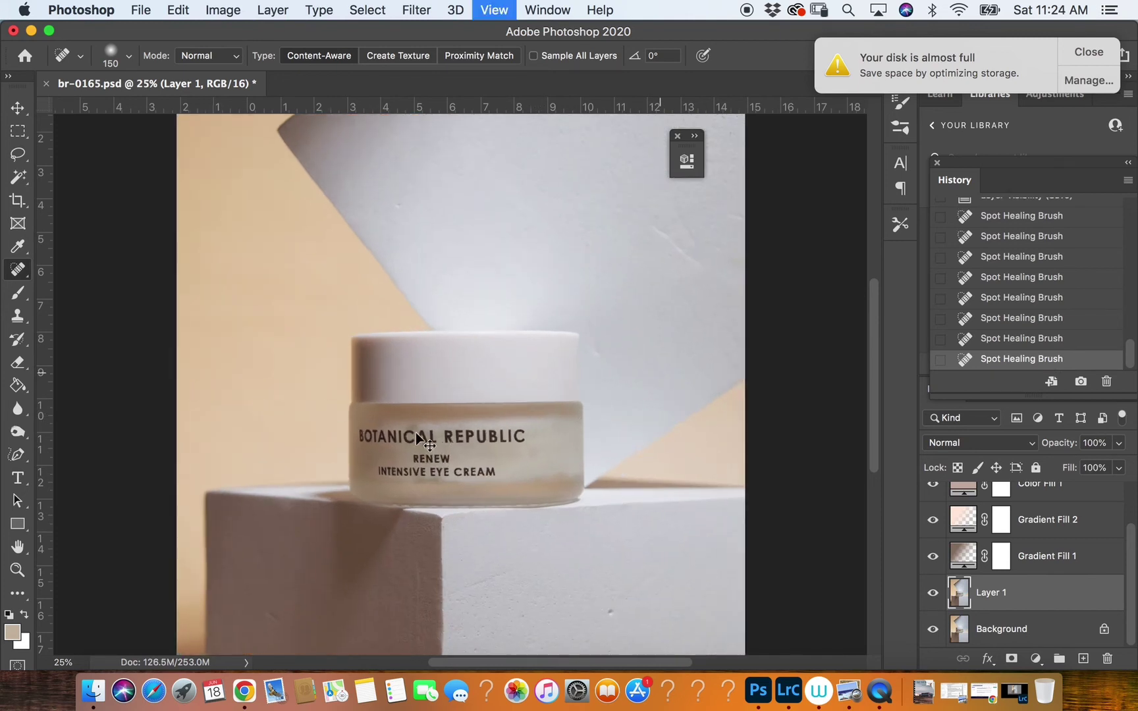
# Step: Shrink the healing brush, undo four earlier strokes, and heal the dark smudge beside the C of BOTANICAL
pyautogui.press('[')
pyautogui.press('[')
pyautogui.press('[')
pyautogui.press('[')
pyautogui.press('[')
pyautogui.moveTo(417, 483)
pyautogui.mouseDown()
pyautogui.moveTo(465, 488)
pyautogui.moveTo(426, 481)
pyautogui.moveTo(453, 482)
pyautogui.moveTo(427, 484)
pyautogui.mouseUp()
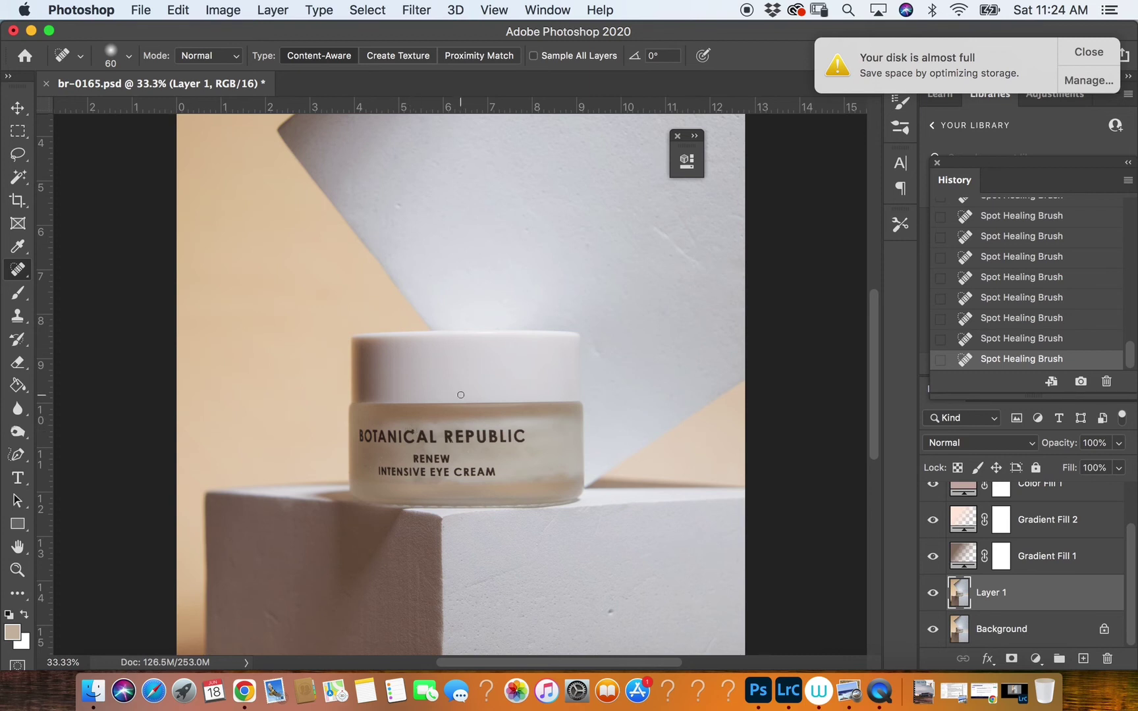
pyautogui.press('super+z')
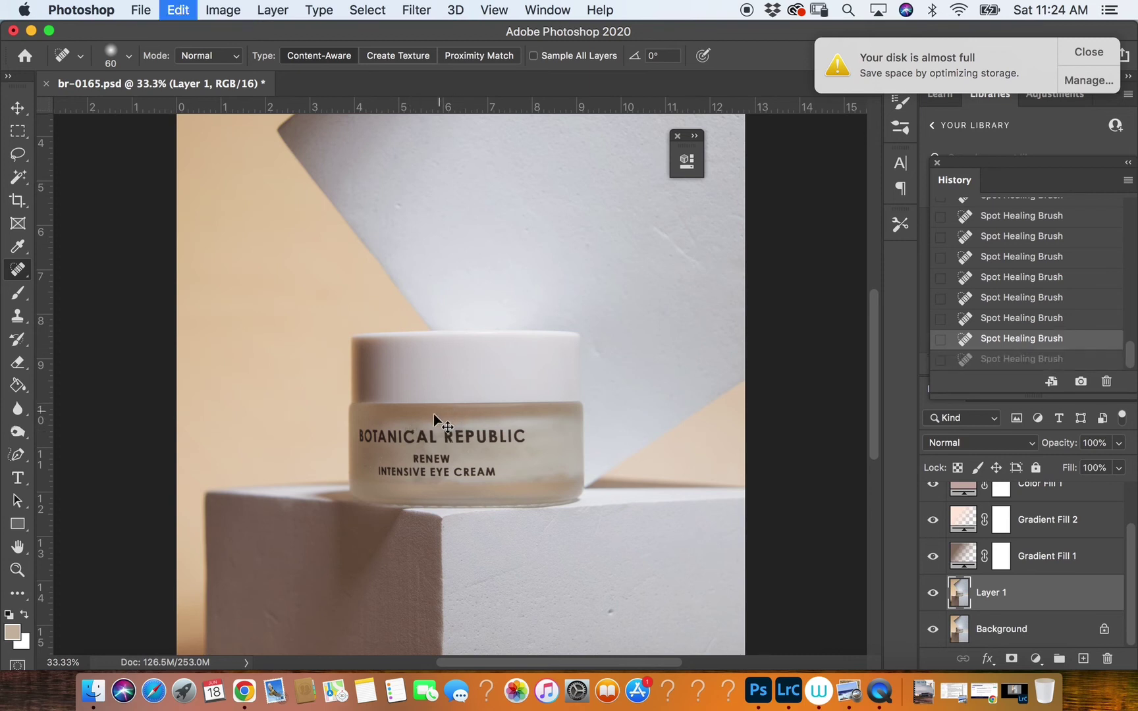
pyautogui.press('super+z')
pyautogui.press('super+z')
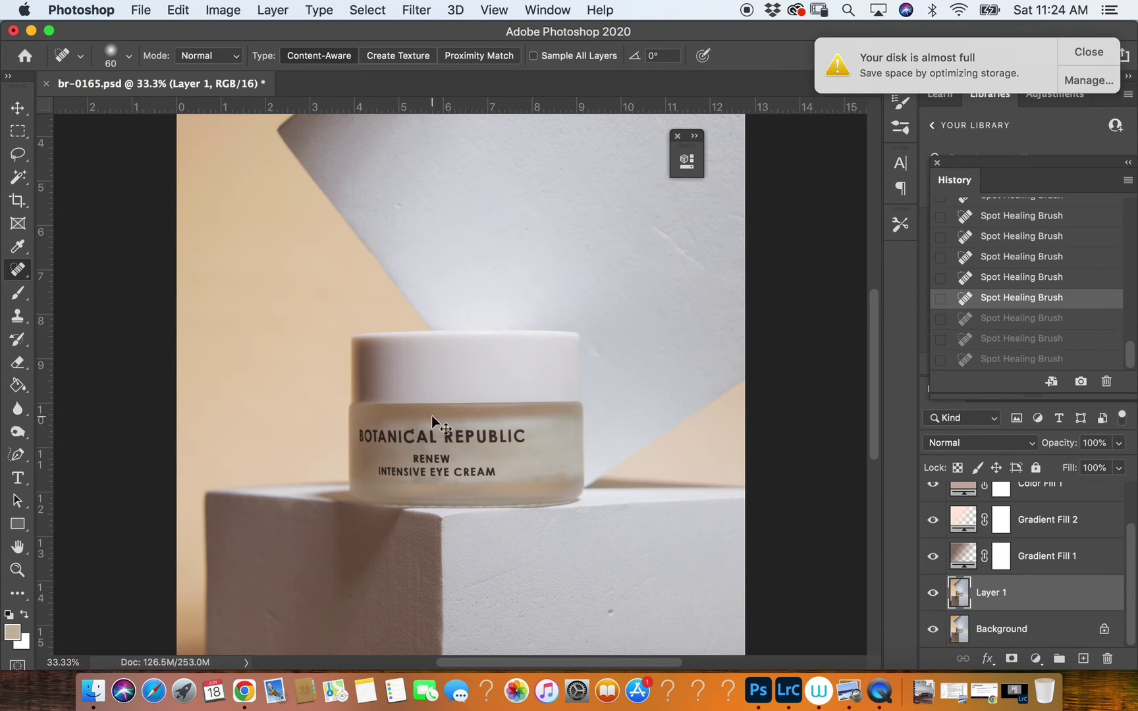
pyautogui.press('super+z')
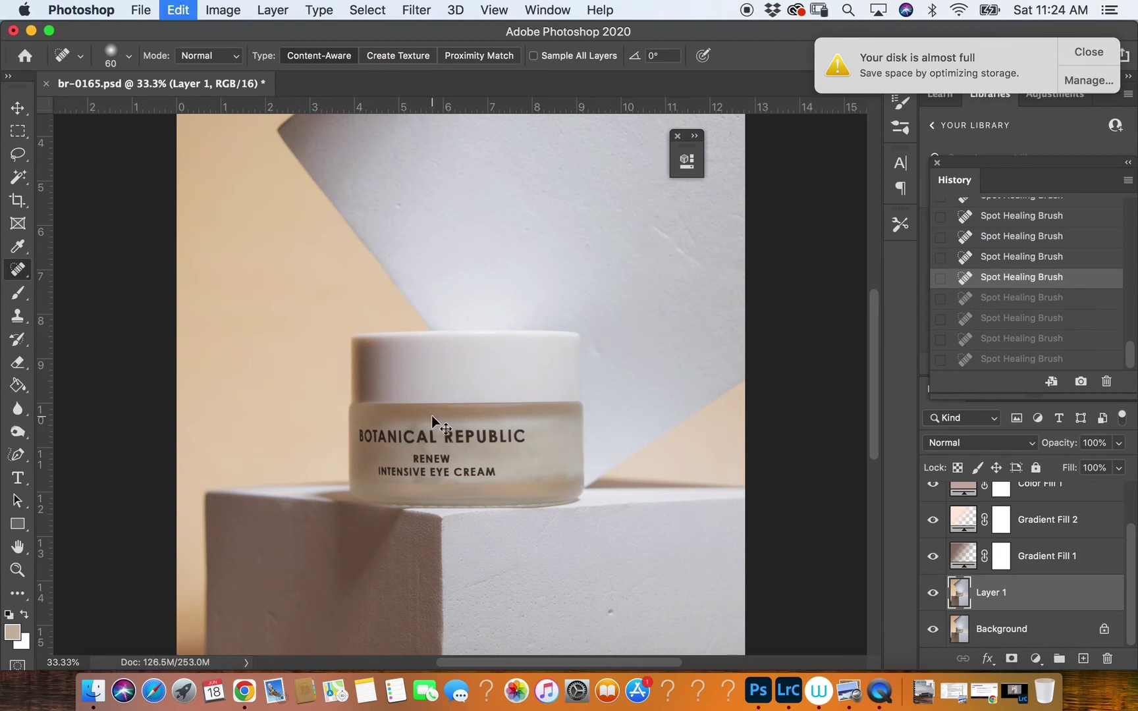
pyautogui.press('super+z')
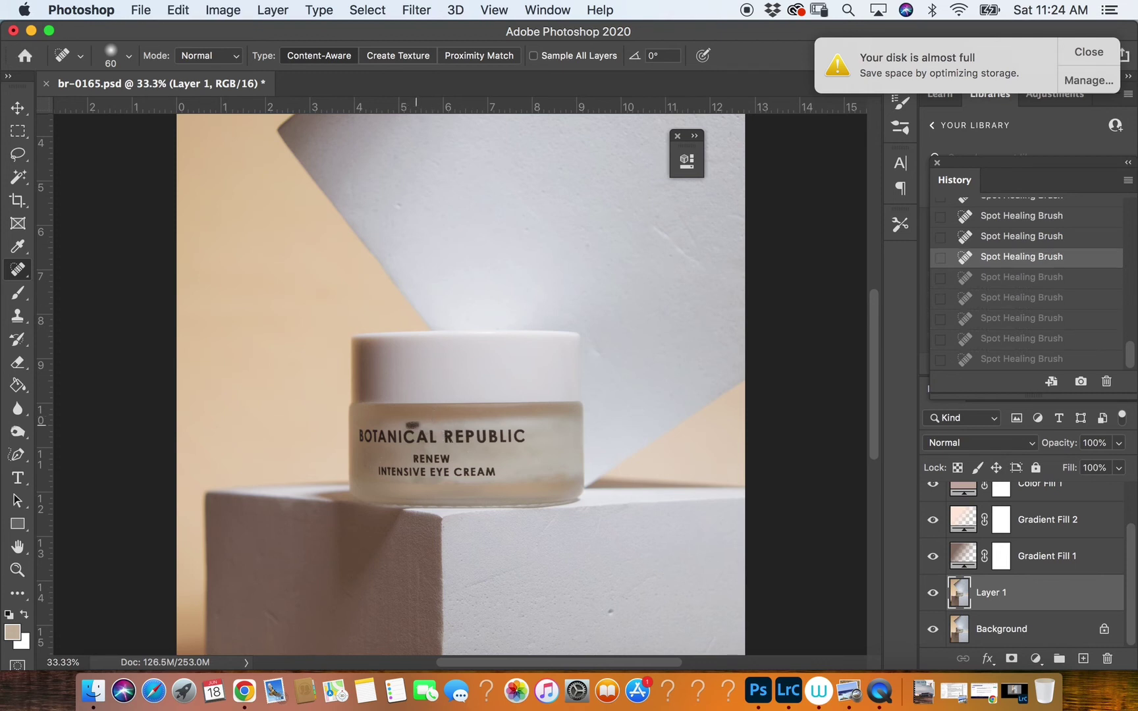
pyautogui.click(415, 425)
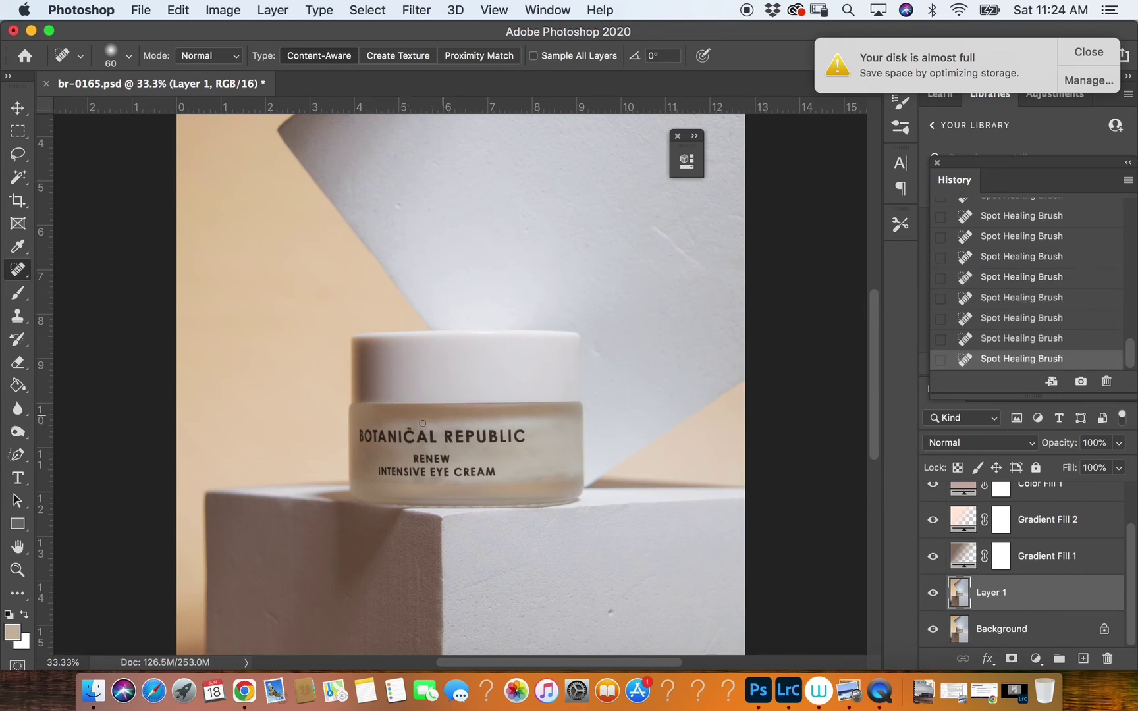
# Step: Zoomed to 66.7%, clone-stamp over the stray mark above the C of BOTANICAL
pyautogui.click(17, 315)
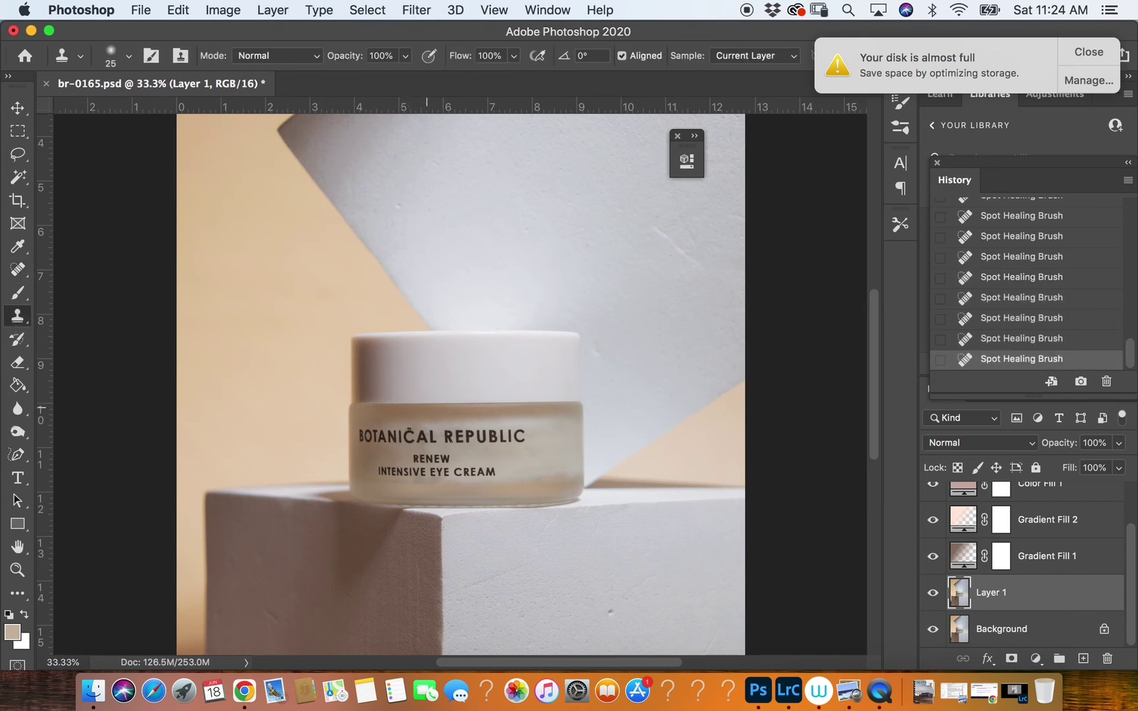
pyautogui.press('super+plus')
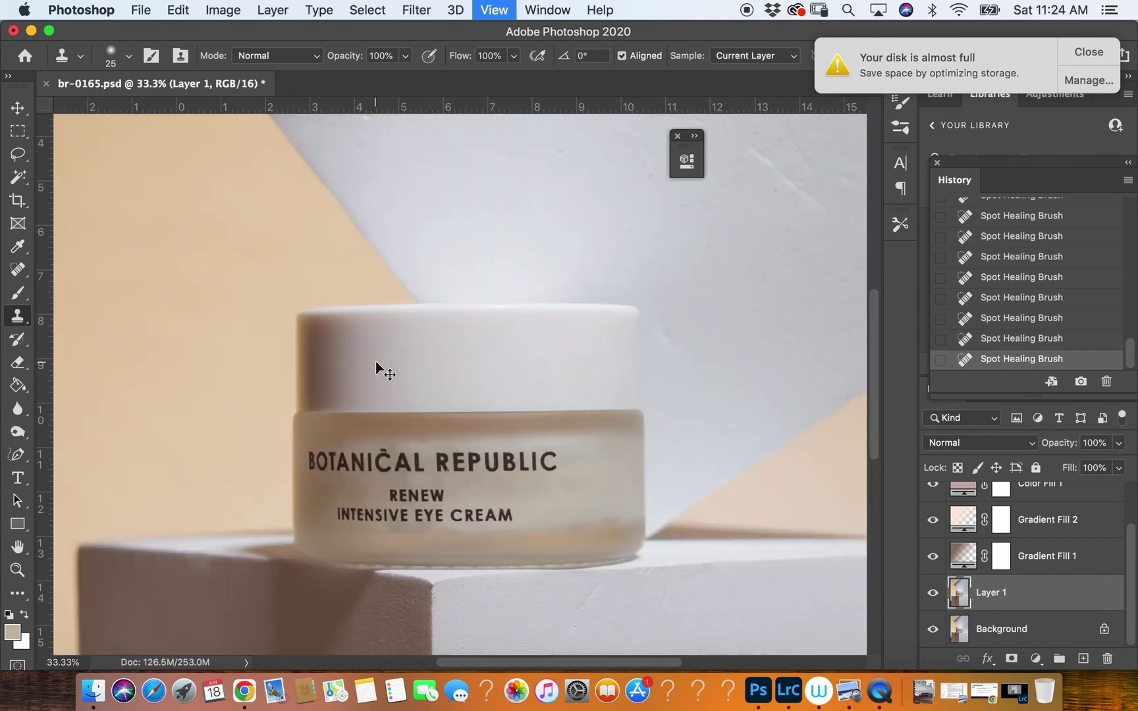
pyautogui.press('super+plus')
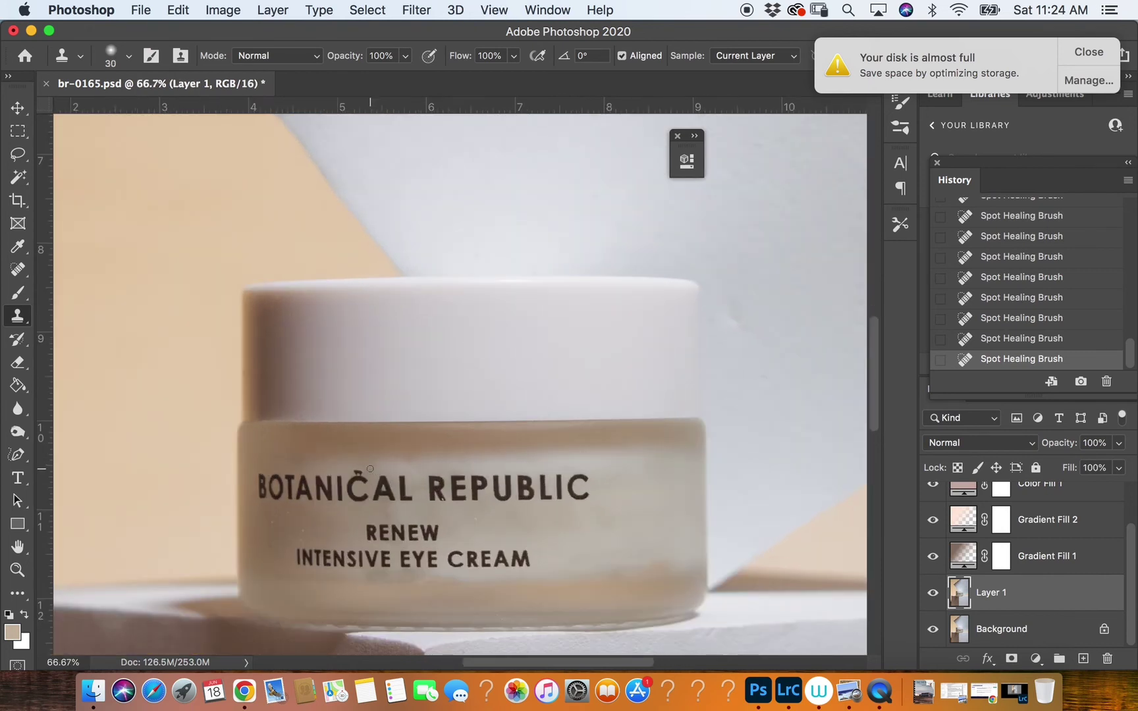
pyautogui.press(']')
pyautogui.press(']')
pyautogui.keyDown('alt'); pyautogui.click(371, 469); pyautogui.keyUp('alt')
pyautogui.click(359, 469)
pyautogui.moveTo(359, 470); pyautogui.dragTo(369, 474)
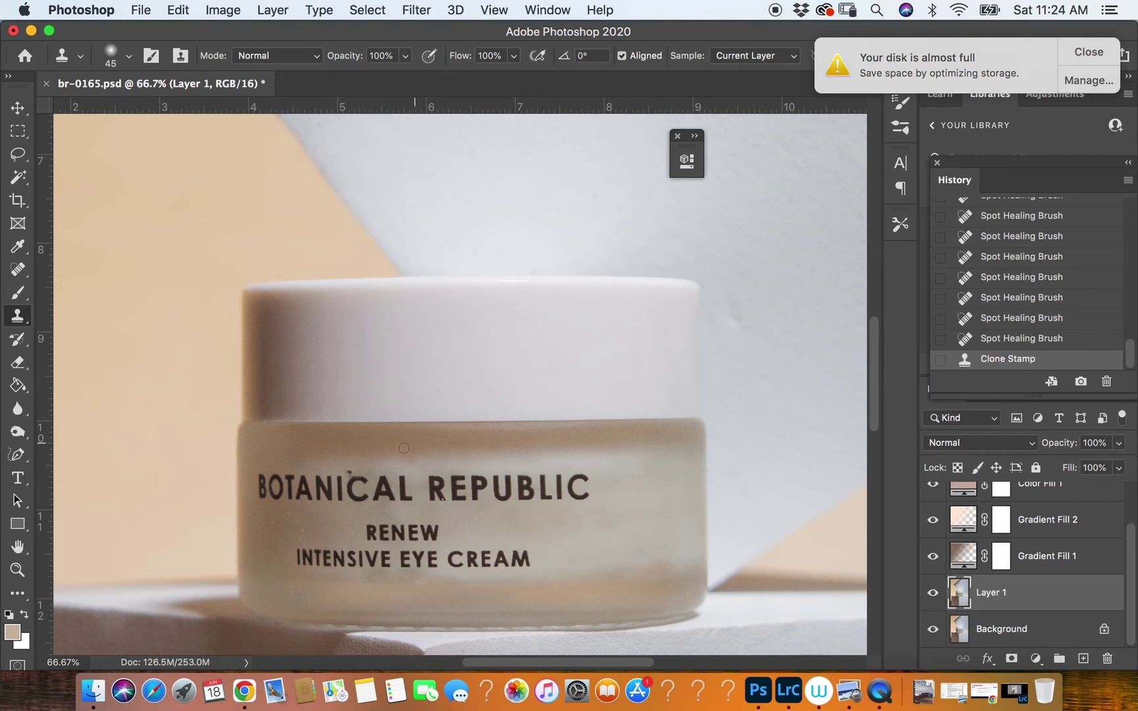
pyautogui.click(350, 469)
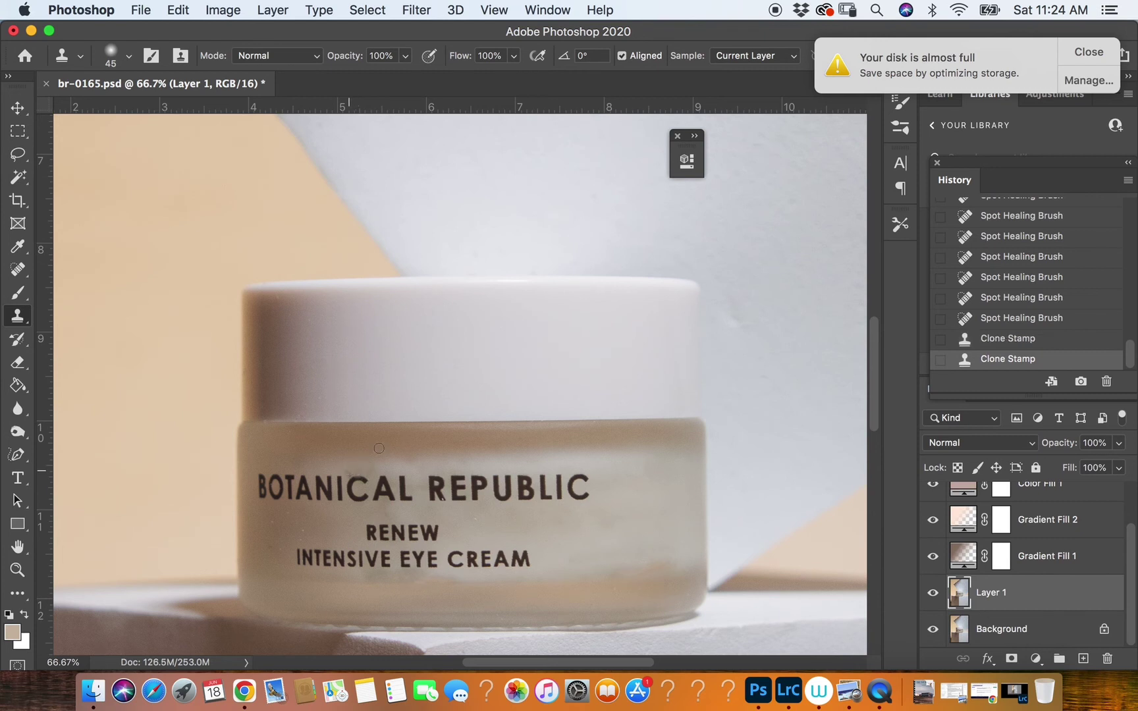
pyautogui.click(350, 470)
pyautogui.click(363, 464)
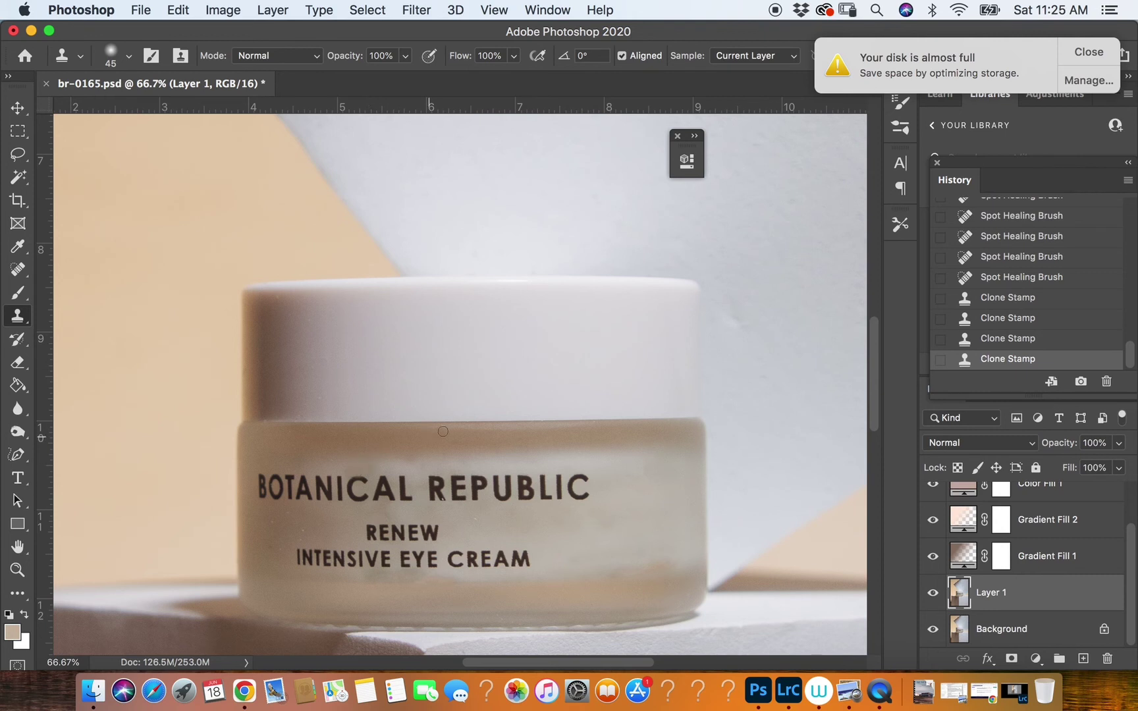
pyautogui.press('super+minus')
pyautogui.press('super+minus')
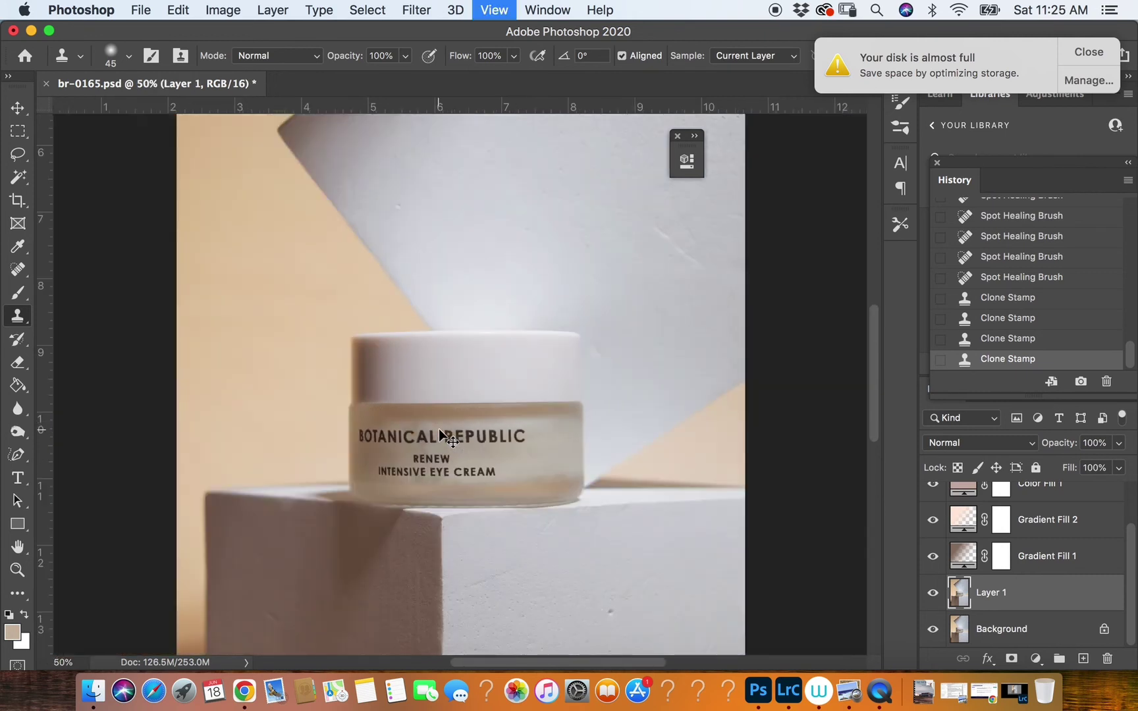
pyautogui.press('super+minus')
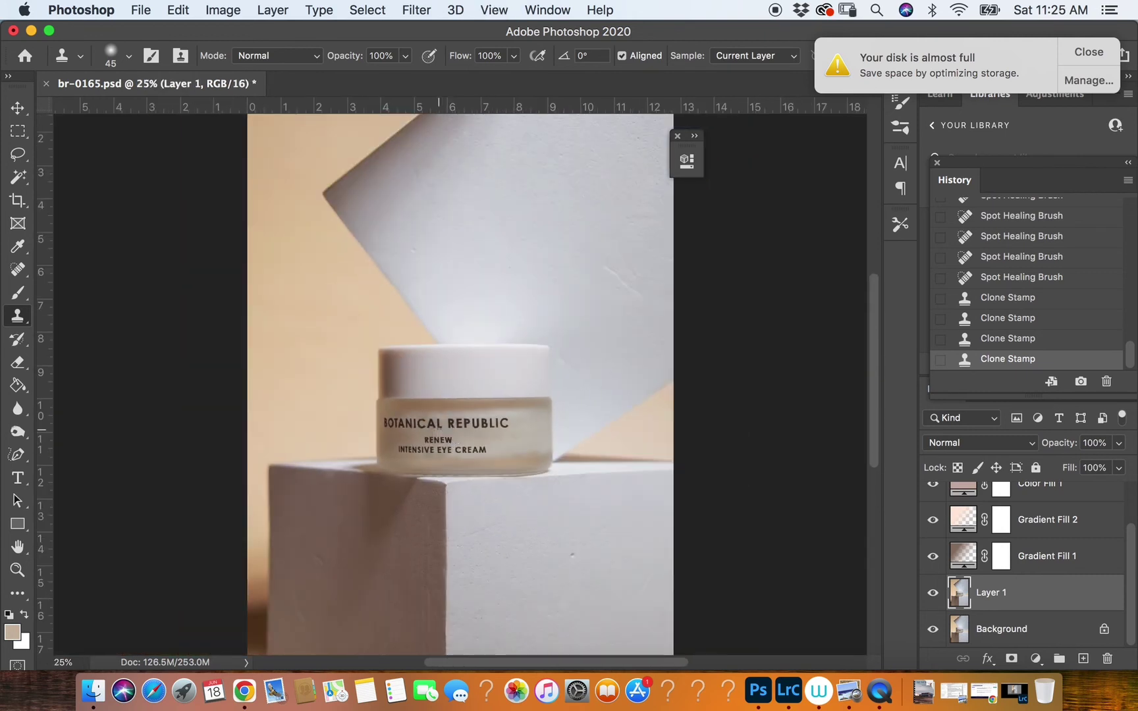
# Step: Spot-heal the white block's blemish and the backdrop's dark blotch with a 175 brush
pyautogui.click(18, 269)
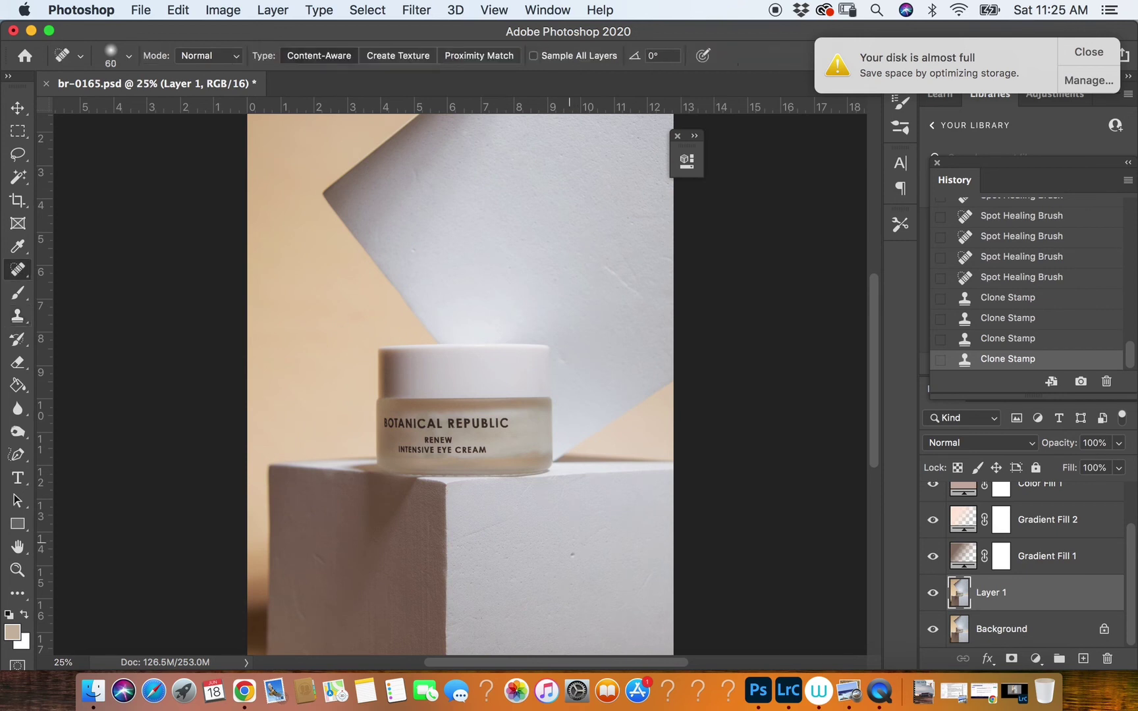
pyautogui.click(572, 556)
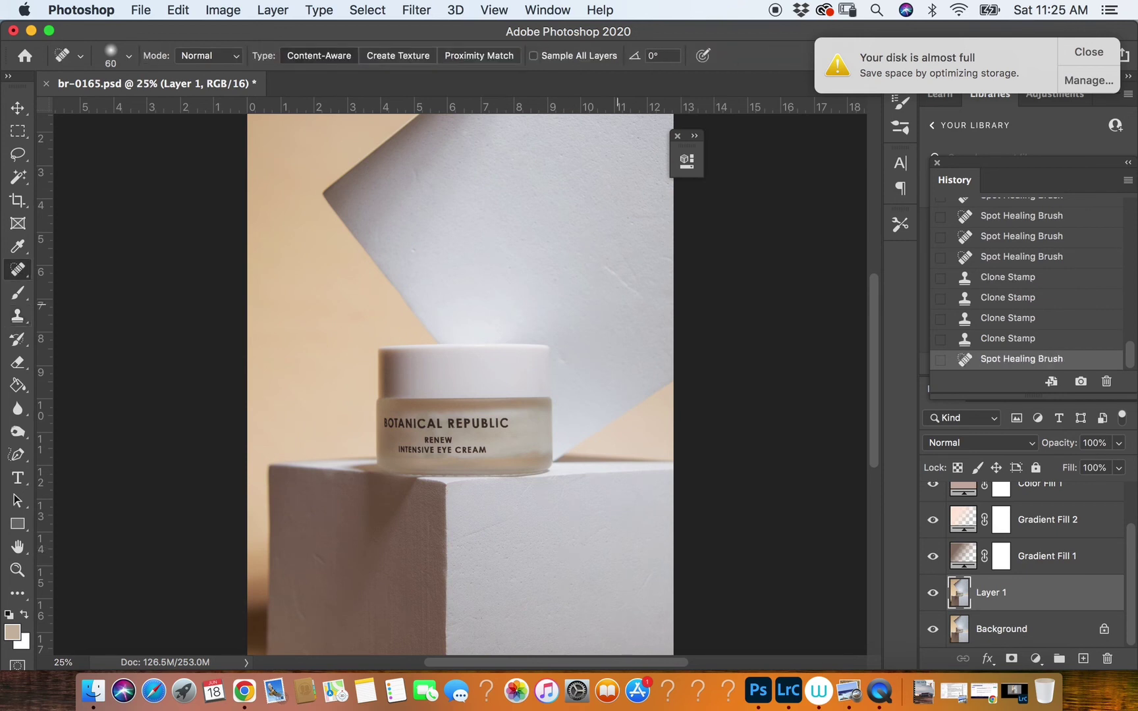
pyautogui.press(']')
pyautogui.press(']')
pyautogui.press(']')
pyautogui.press(']')
pyautogui.press(']')
pyautogui.click(565, 349)
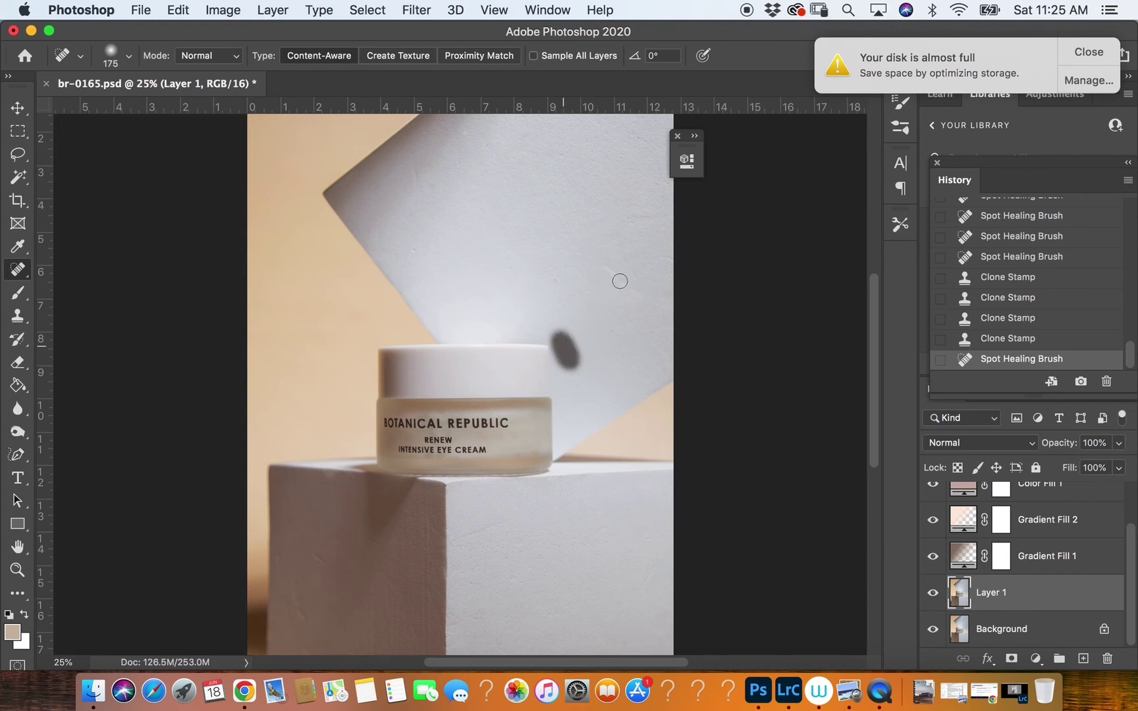
pyautogui.moveTo(635, 293); pyautogui.dragTo(619, 276)
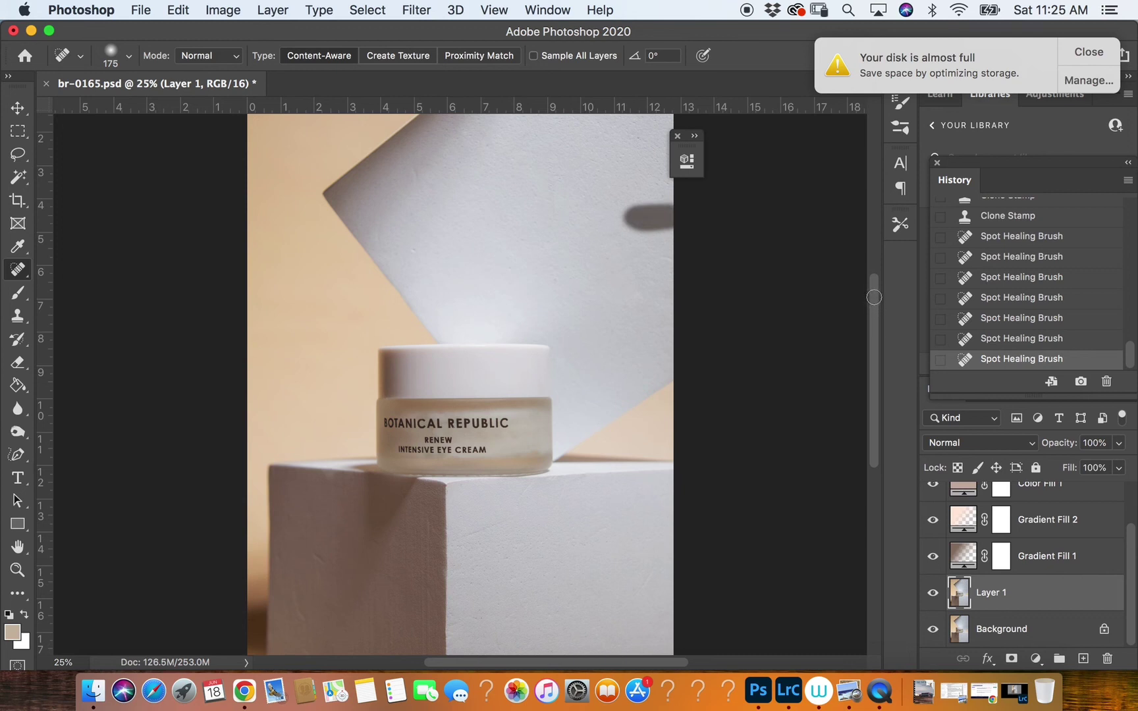
pyautogui.moveTo(876, 299); pyautogui.dragTo(880, 348)
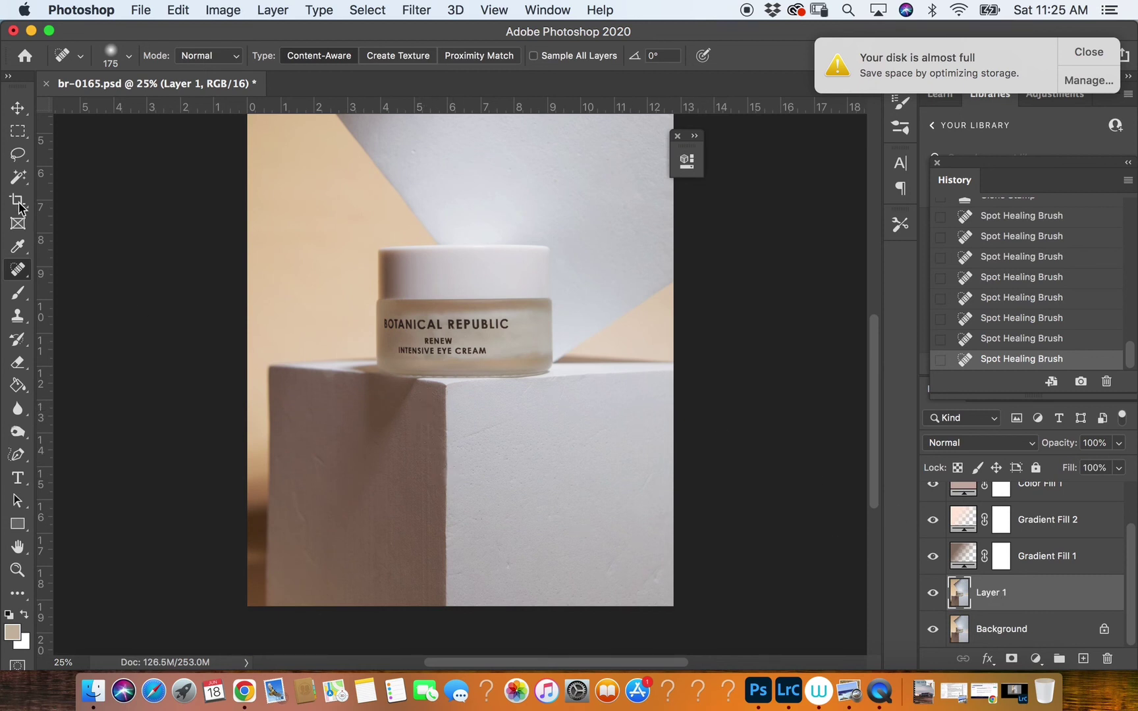
# Step: Lasso the box's left side and paste a copy onto a new layer
pyautogui.click(18, 154)
pyautogui.moveTo(342, 357)
pyautogui.mouseDown()
pyautogui.moveTo(303, 356)
pyautogui.moveTo(265, 373)
pyautogui.moveTo(259, 616)
pyautogui.moveTo(358, 631)
pyautogui.moveTo(456, 617)
pyautogui.moveTo(451, 376)
pyautogui.moveTo(316, 363)
pyautogui.mouseUp()
pyautogui.press('super+c')
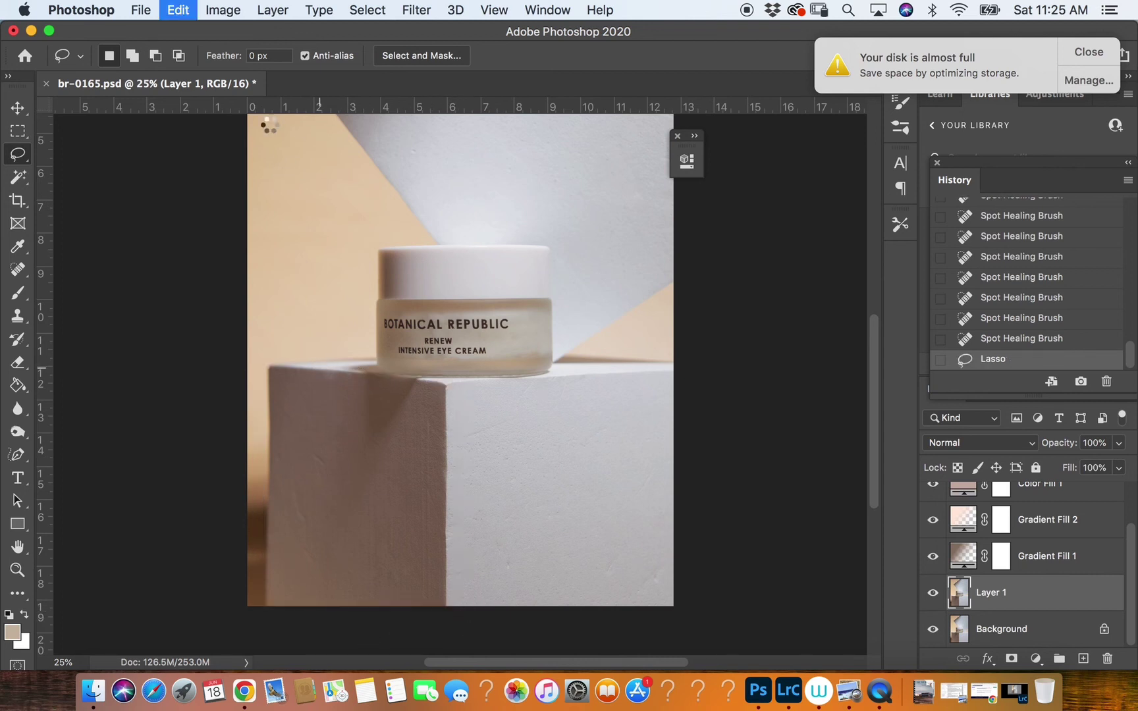
pyautogui.press('super+v')
# Step: Apply a Gaussian Blur to Layer 2 and set its opacity to 47%
pyautogui.click(416, 10)
pyautogui.moveTo(598, 221)
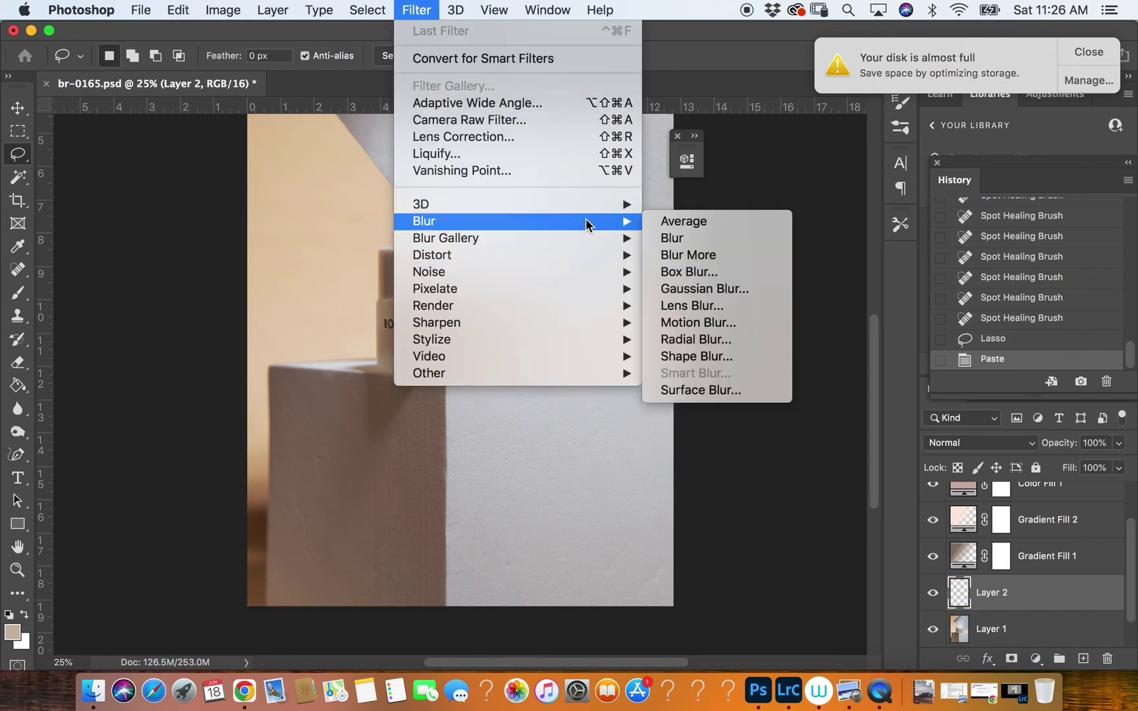
pyautogui.click(703, 288)
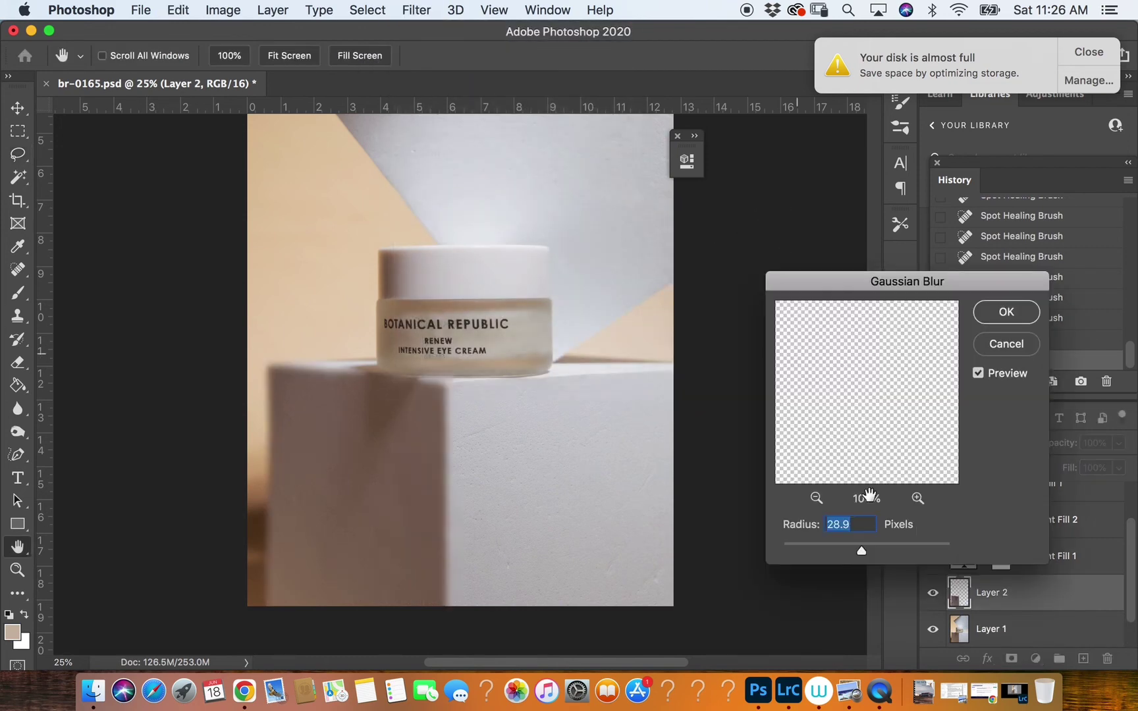
pyautogui.click(836, 552)
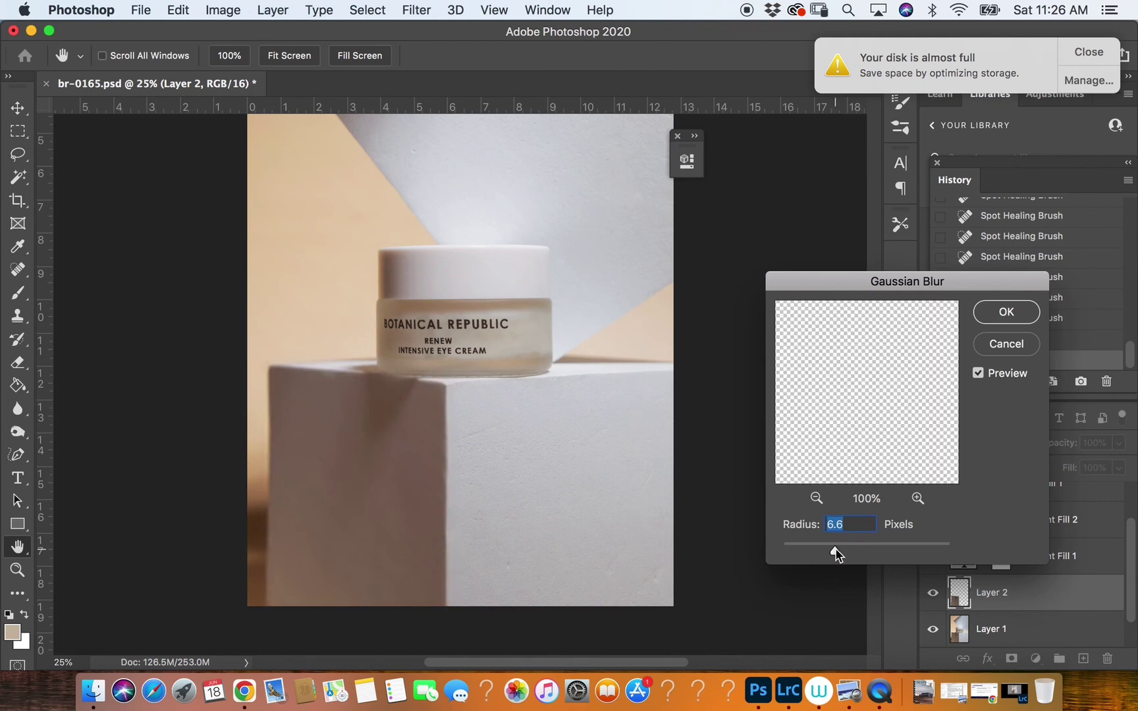
pyautogui.moveTo(842, 548); pyautogui.dragTo(864, 550)
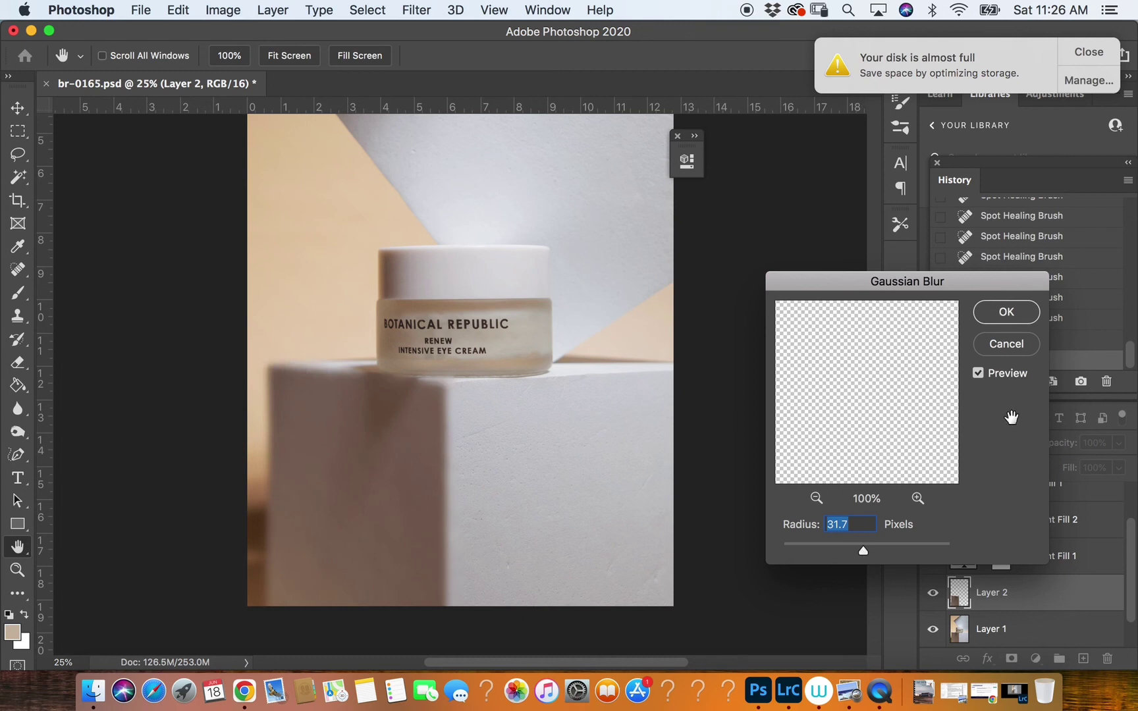
pyautogui.press('Return')
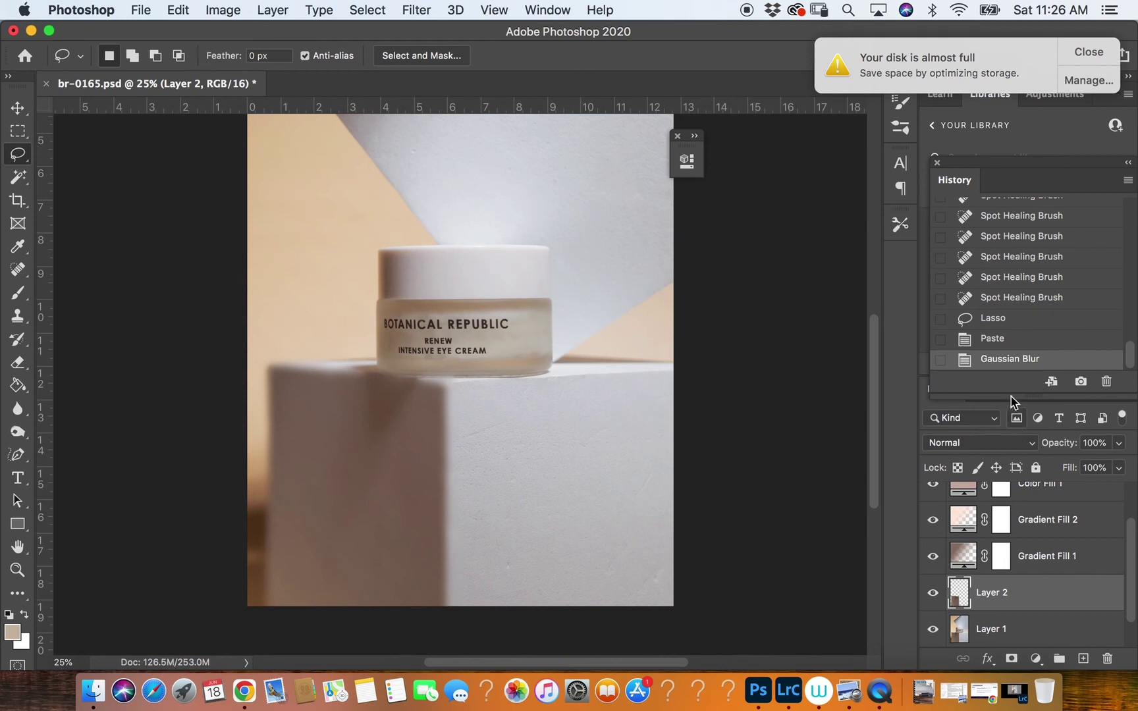
pyautogui.moveTo(1119, 445); pyautogui.dragTo(1076, 465)
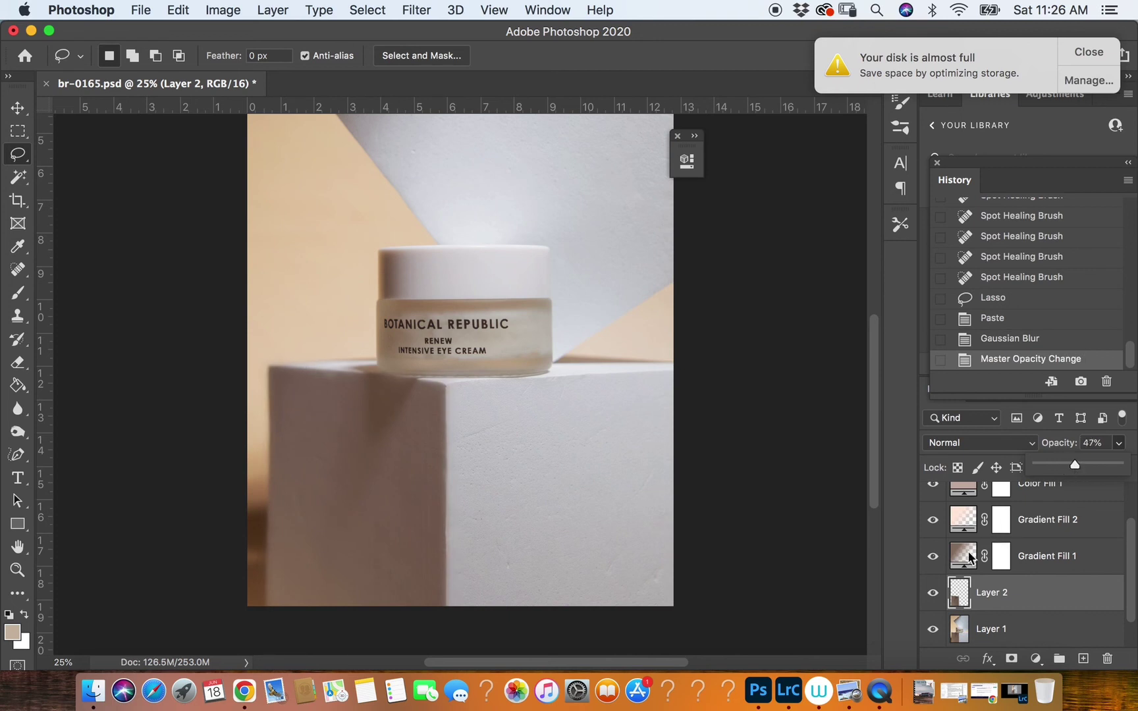
# Step: Hide Layer 2 and spot-heal the blotch and marks on the box's left face in Layer 1
pyautogui.click(933, 592)
pyautogui.click(980, 625)
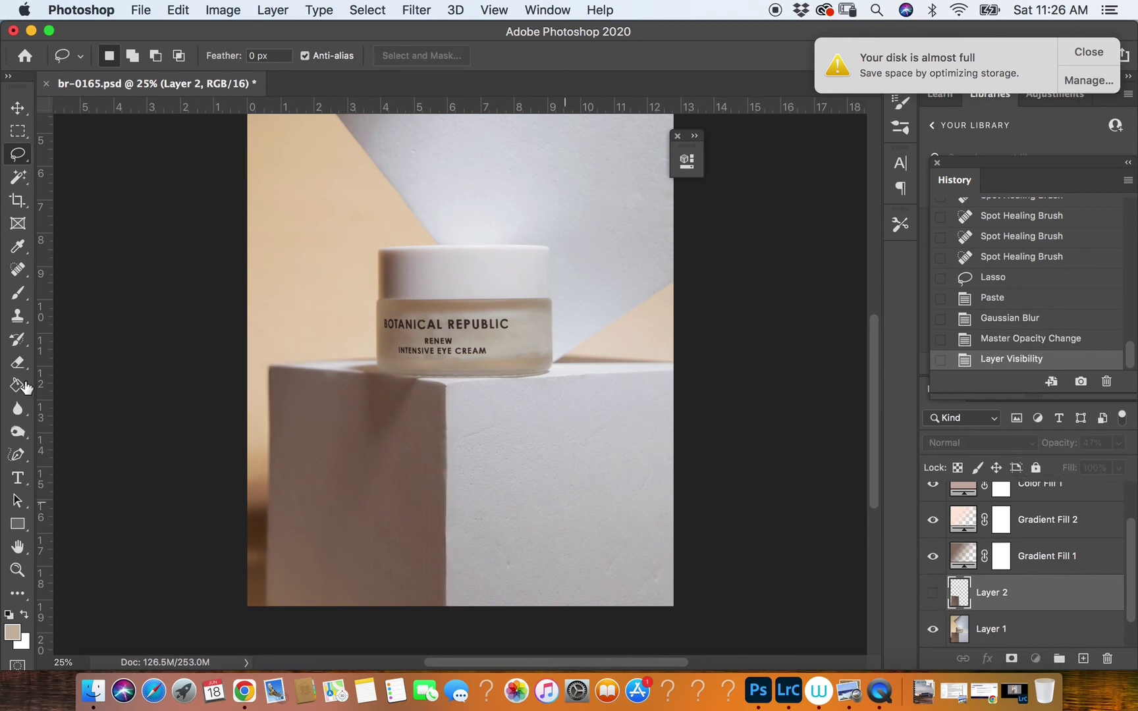
pyautogui.click(18, 268)
pyautogui.moveTo(424, 412); pyautogui.dragTo(430, 607)
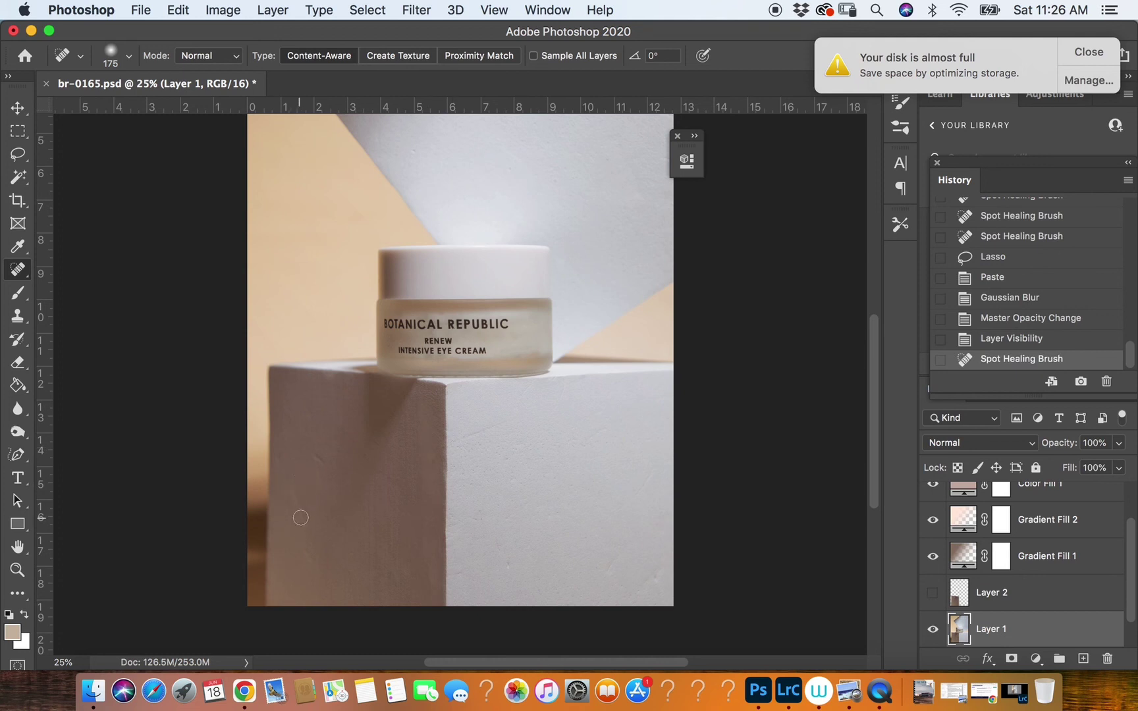
pyautogui.moveTo(294, 490)
pyautogui.mouseDown()
pyautogui.moveTo(308, 564)
pyautogui.moveTo(294, 504)
pyautogui.mouseUp()
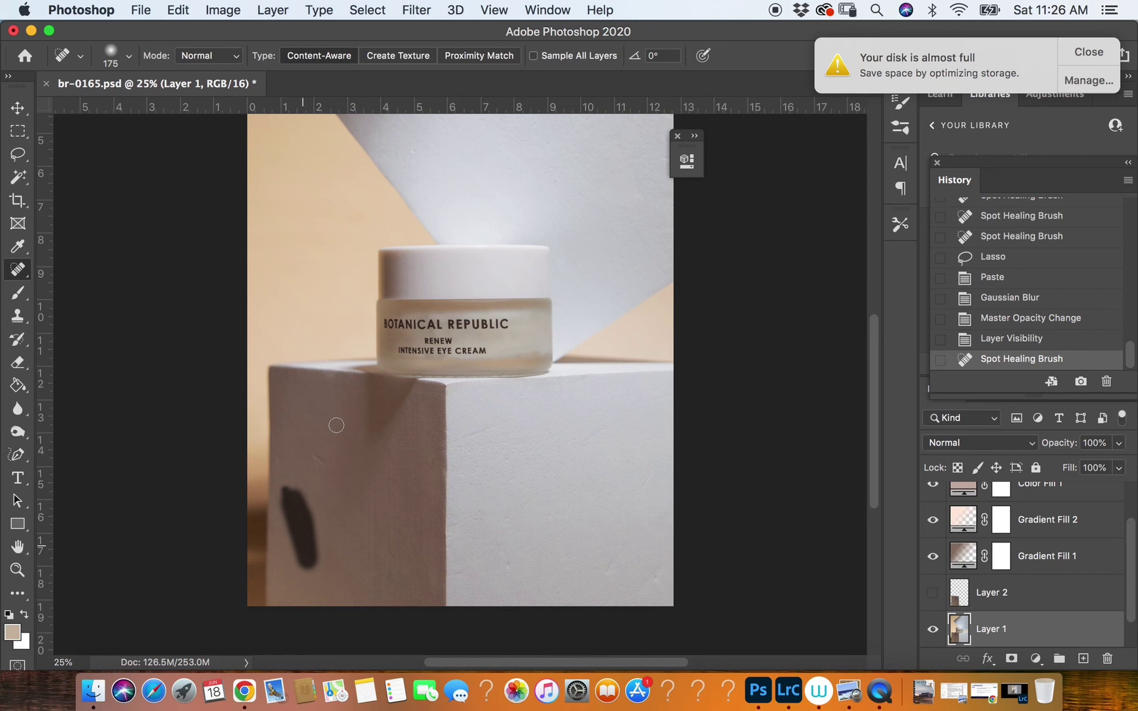
pyautogui.moveTo(336, 426)
pyautogui.mouseDown()
pyautogui.moveTo(304, 484)
pyautogui.moveTo(325, 434)
pyautogui.moveTo(325, 458)
pyautogui.moveTo(340, 440)
pyautogui.moveTo(315, 458)
pyautogui.moveTo(330, 449)
pyautogui.moveTo(305, 442)
pyautogui.mouseUp()
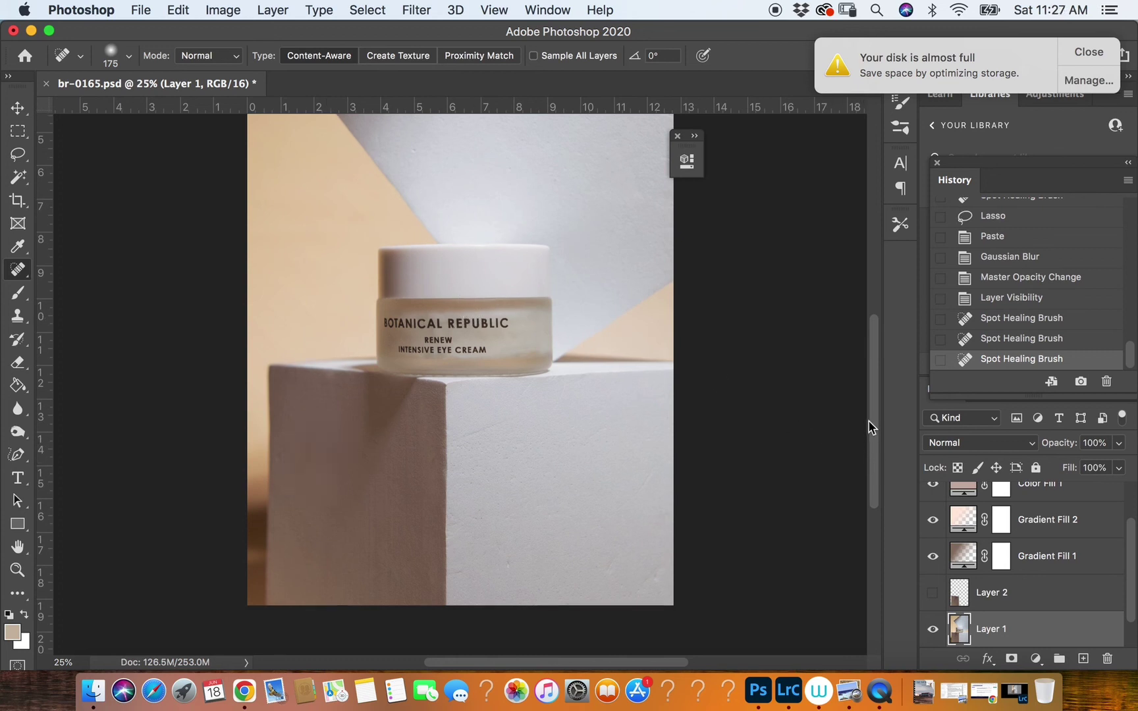
pyautogui.press('super+minus')
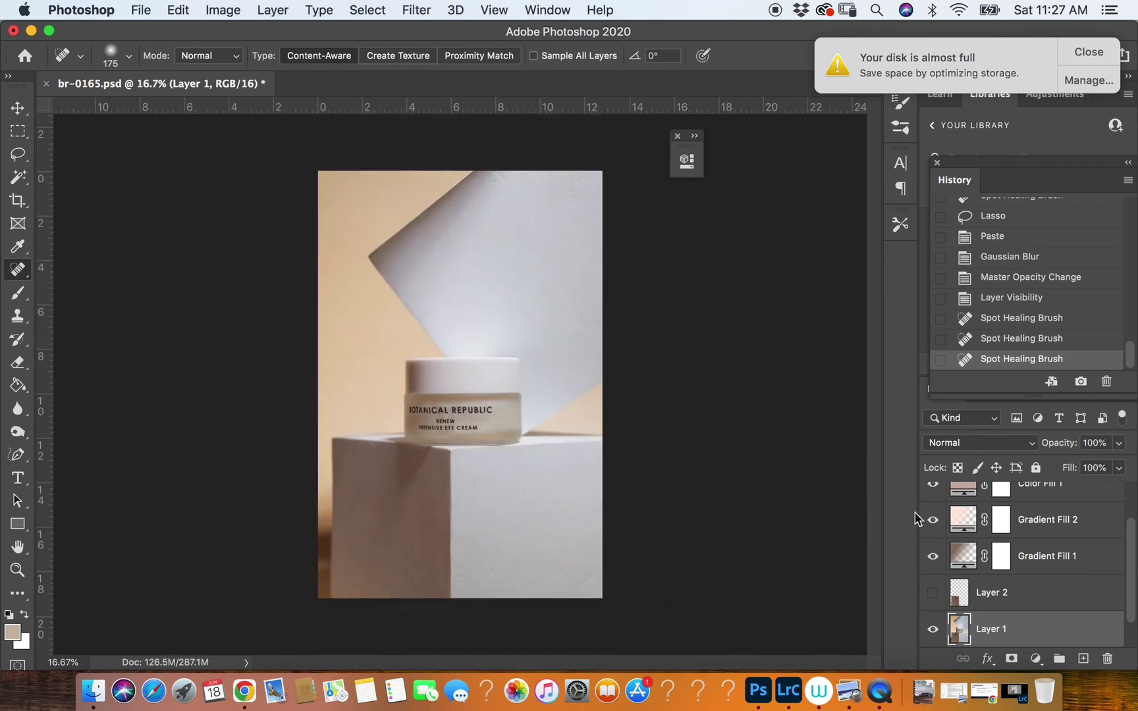
# Step: Save the retouched image with its layers over br-0165.psd using Cmd+S
pyautogui.moveTo(1132, 547)
pyautogui.mouseDown()
pyautogui.moveTo(1132, 532)
pyautogui.moveTo(1133, 550)
pyautogui.mouseUp()
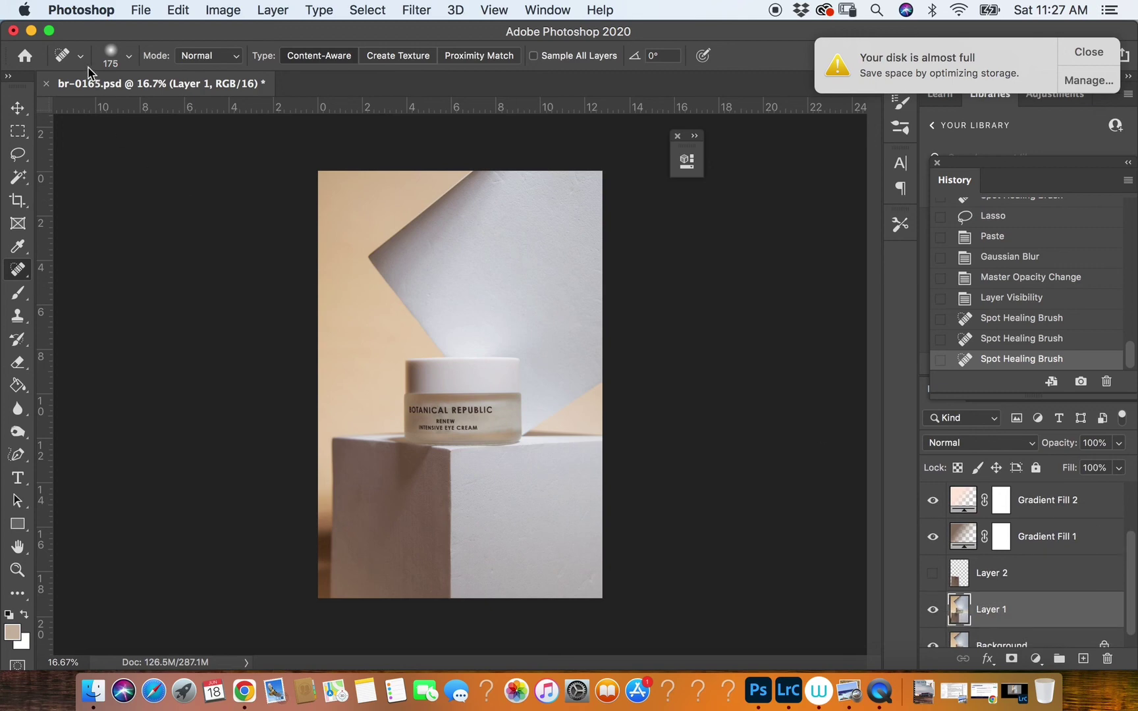
pyautogui.click(138, 10)
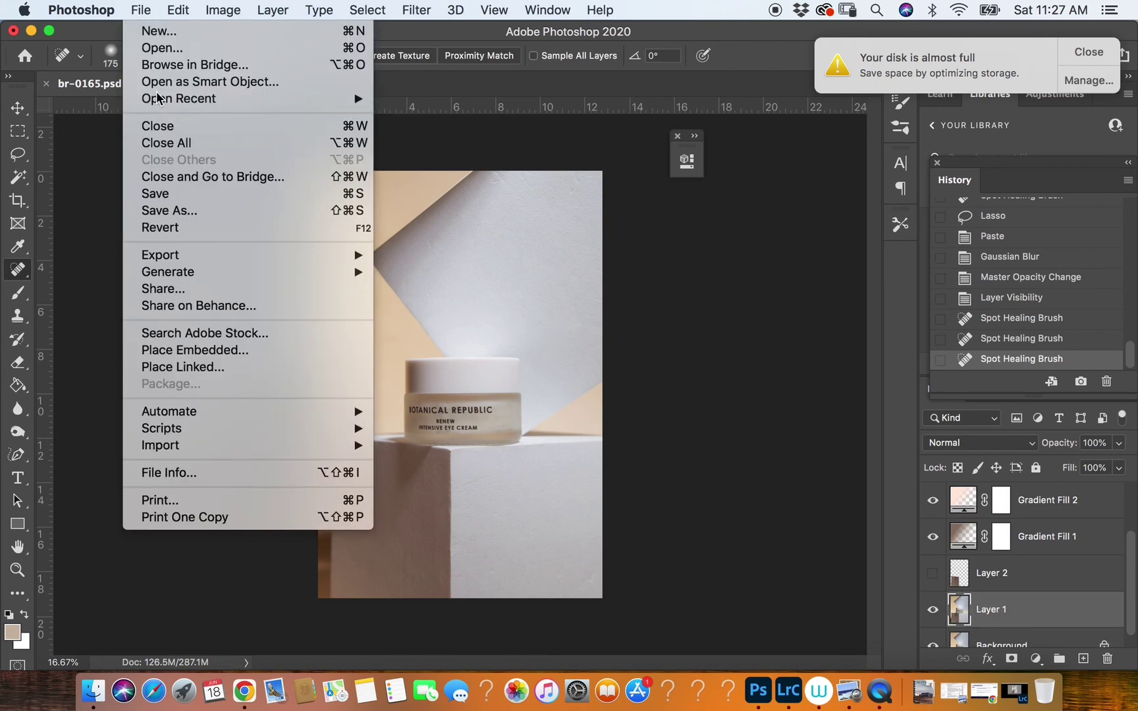
pyautogui.click(189, 206)
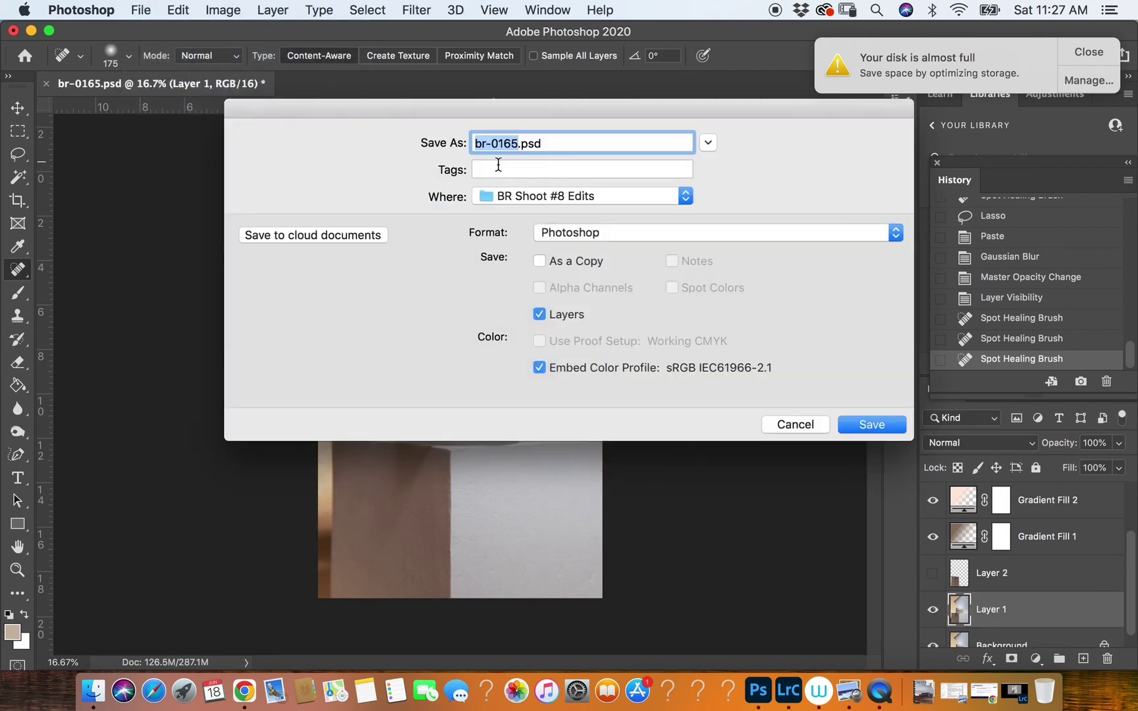
pyautogui.press('Escape')
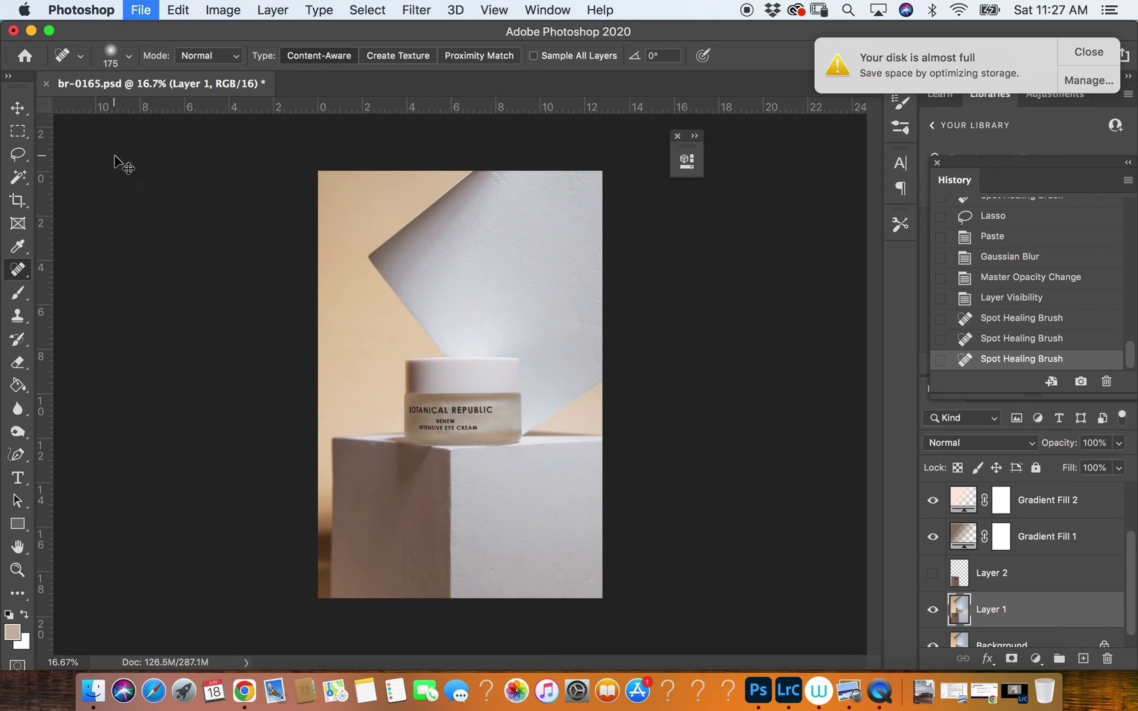
pyautogui.press('super+s')
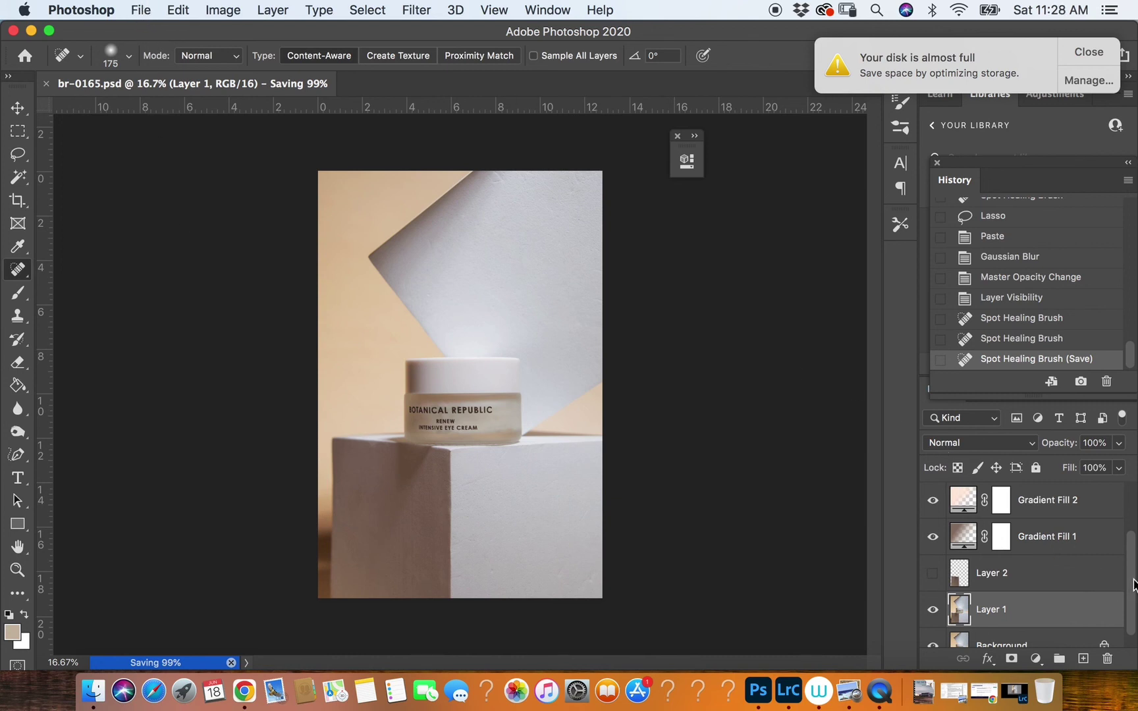
pyautogui.moveTo(1134, 584); pyautogui.dragTo(1129, 527)
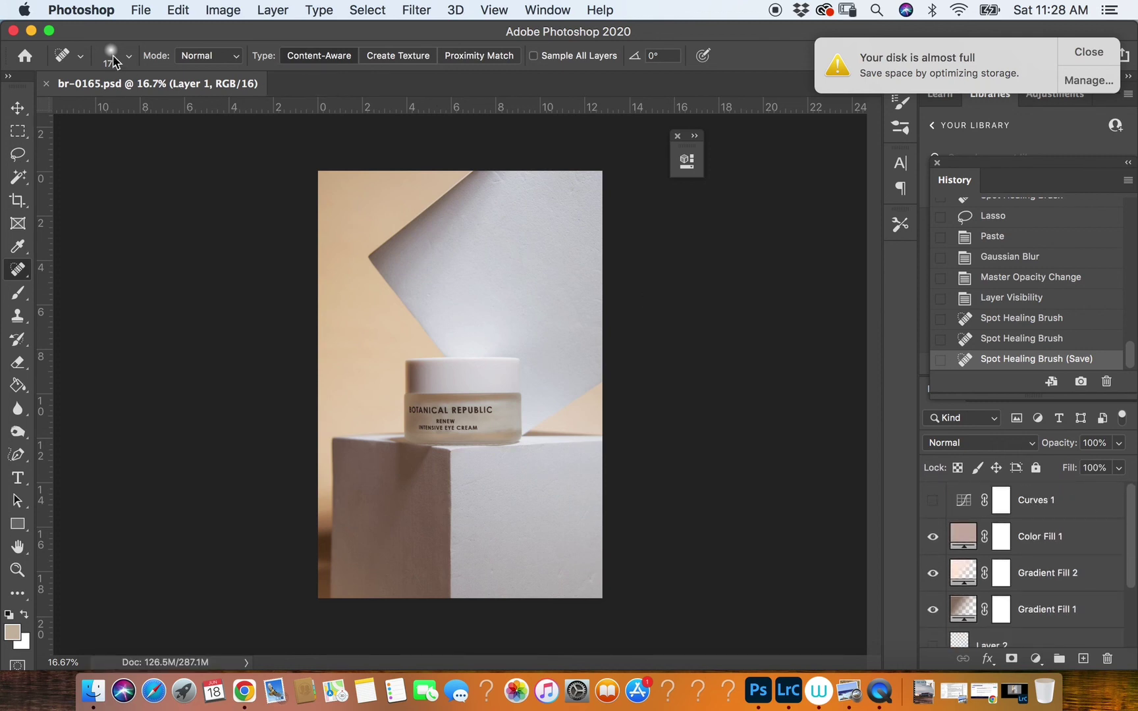
# Step: Save a JPEG copy as br-0165.jpg in BR Shoot #8 Edits at quality 12
pyautogui.click(143, 18)
pyautogui.click(188, 210)
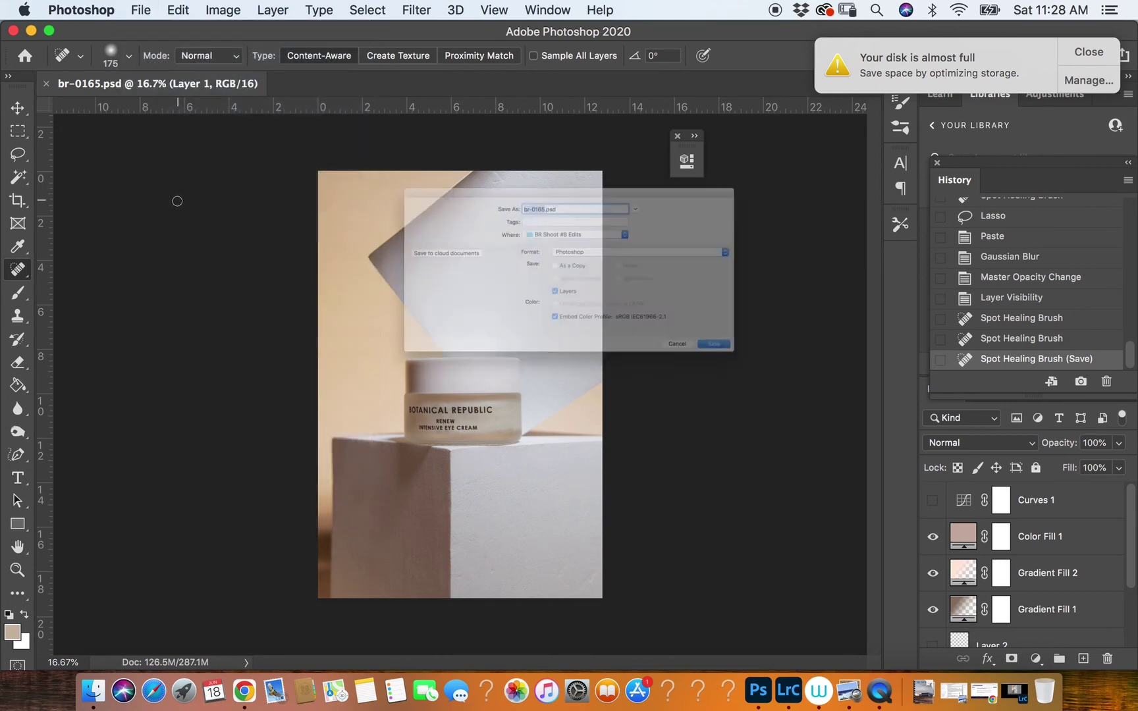
pyautogui.click(611, 232)
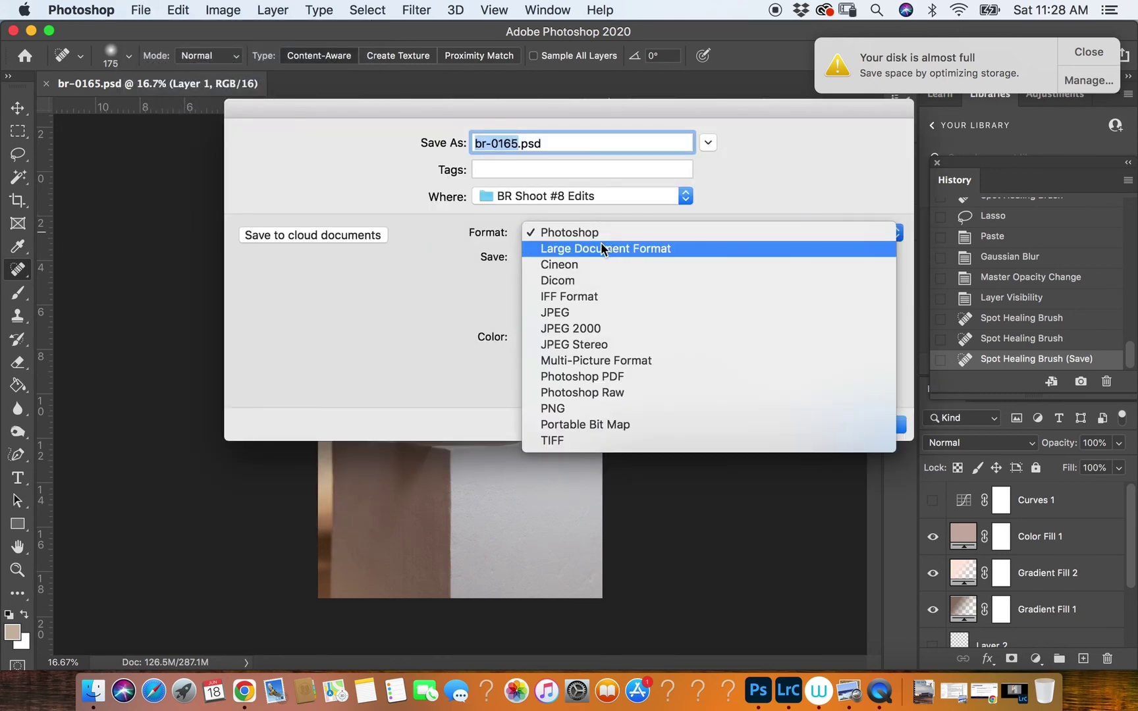
pyautogui.click(578, 314)
pyautogui.click(855, 433)
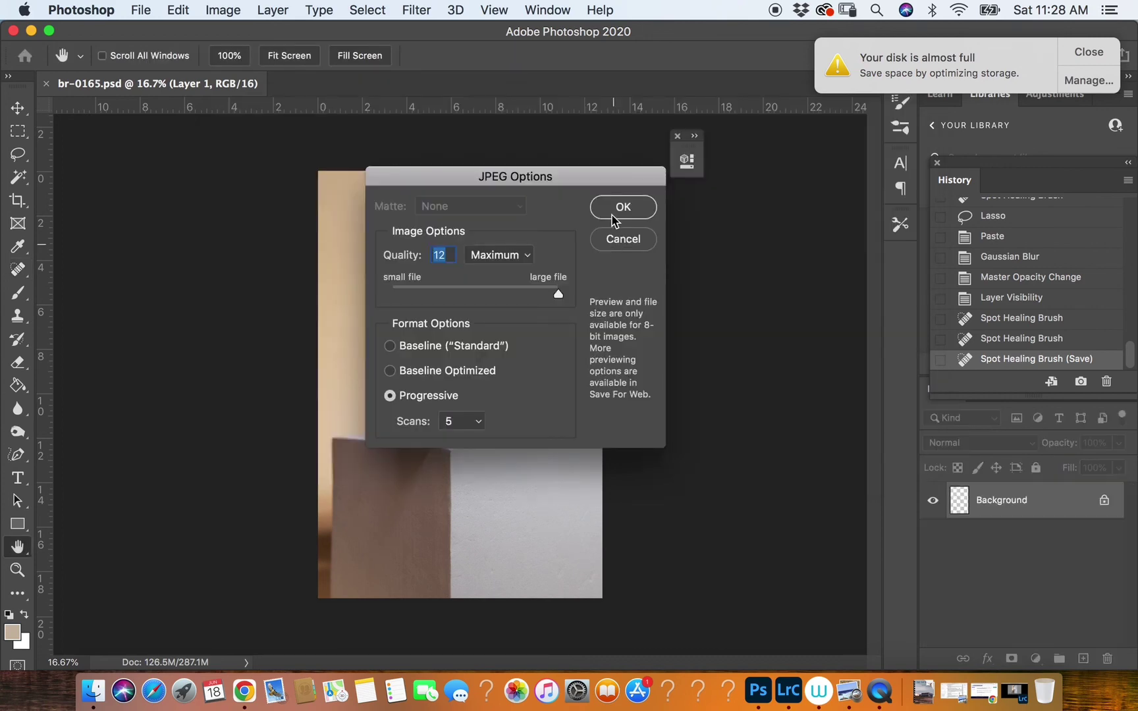
pyautogui.click(614, 222)
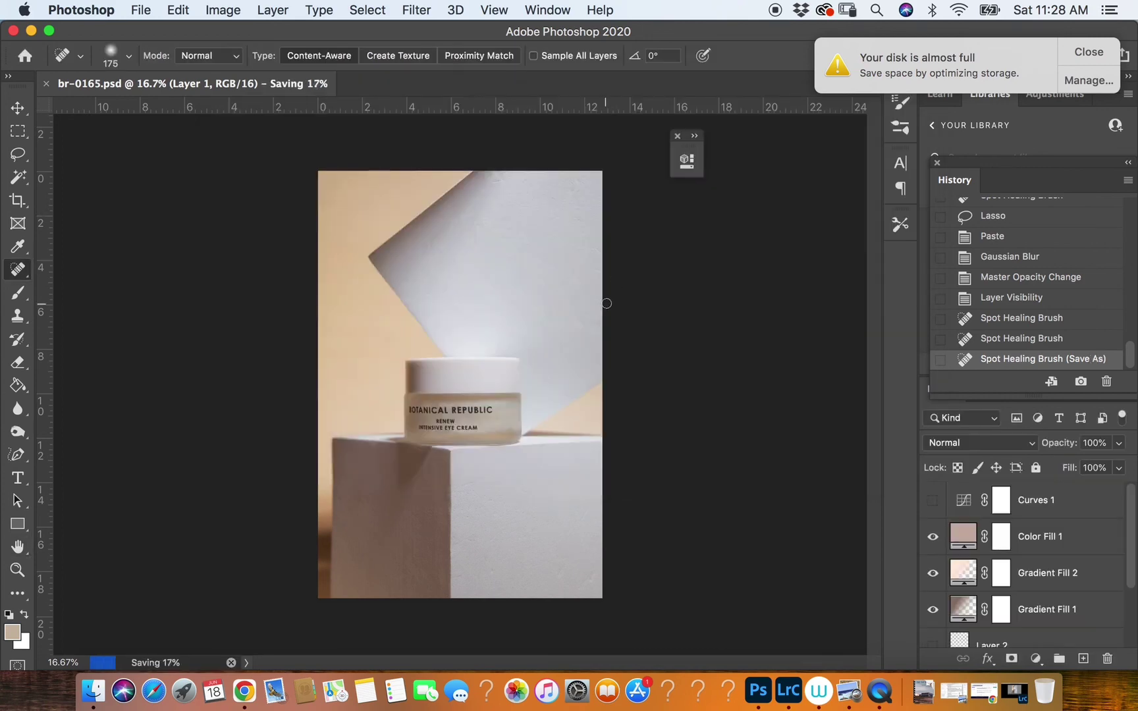